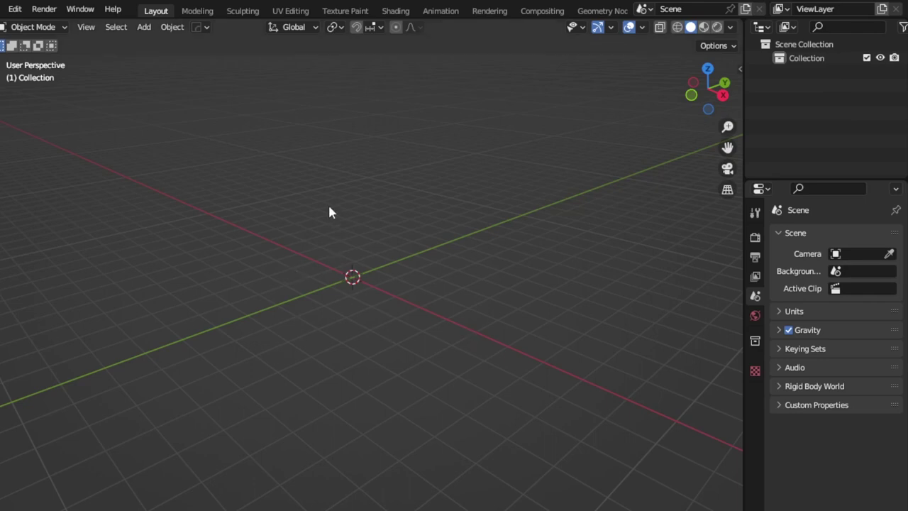
- Add a Plane mesh at the origin and extrude it upward into a cube
key("shift+a")
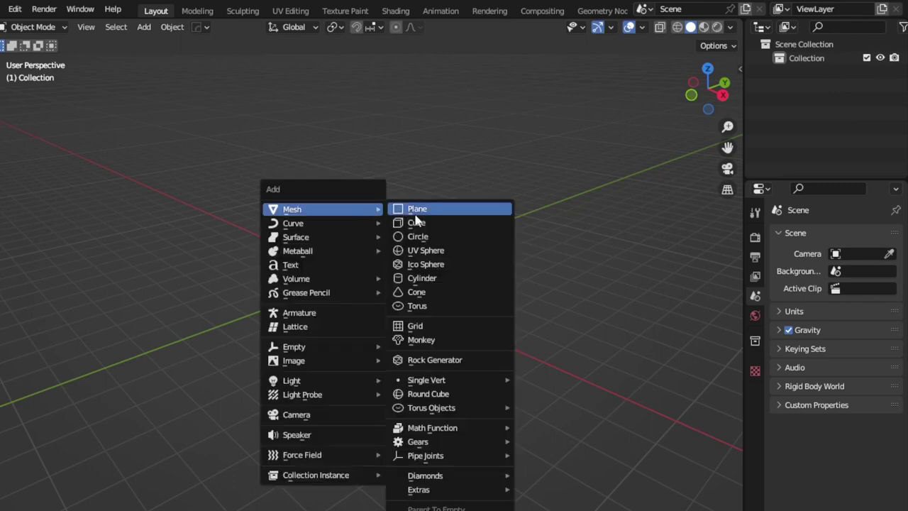
left_click(415, 210)
key("Tab")
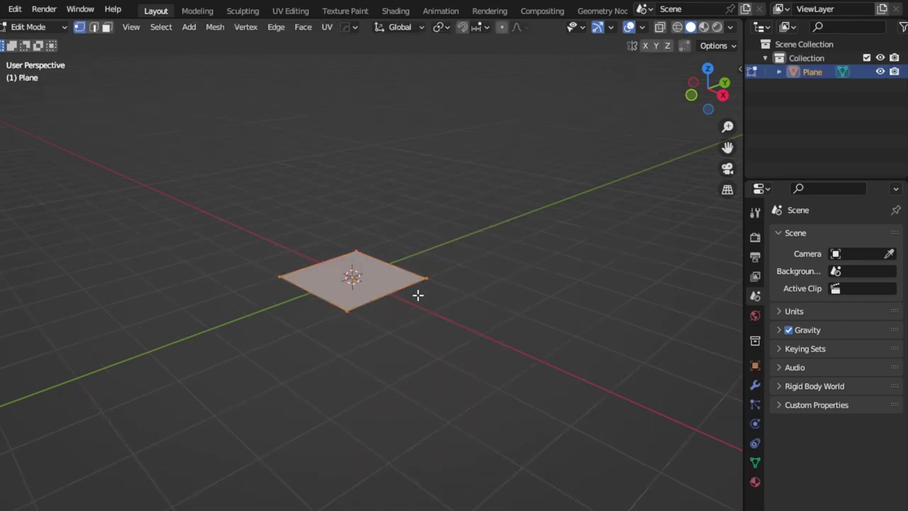
key("e")
left_click(415, 206)
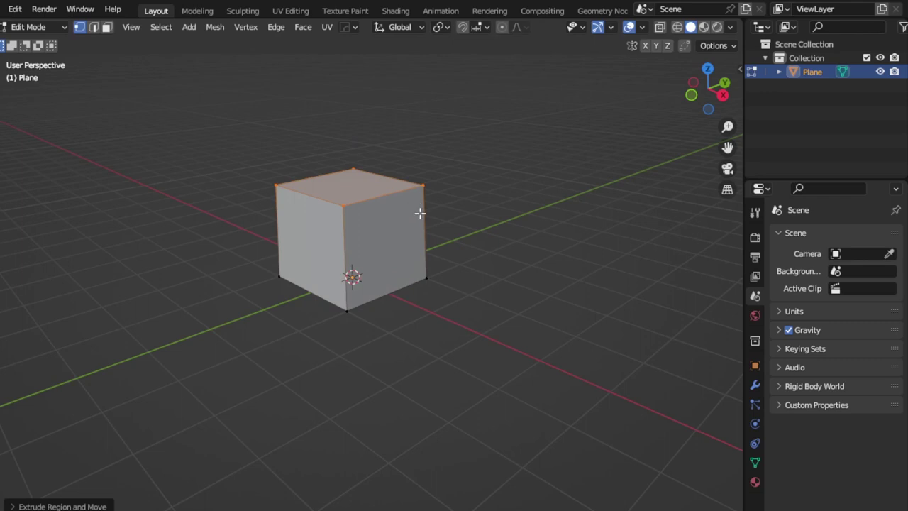
key("Tab")
mouse_move(405, 235)
middle_mouse_down()
mouse_move(430, 243)
mouse_move(416, 213)
middle_mouse_up()
- Delete the top vertices, re-extrude the plane straight up along Z, and return to Object Mode
key("Tab")
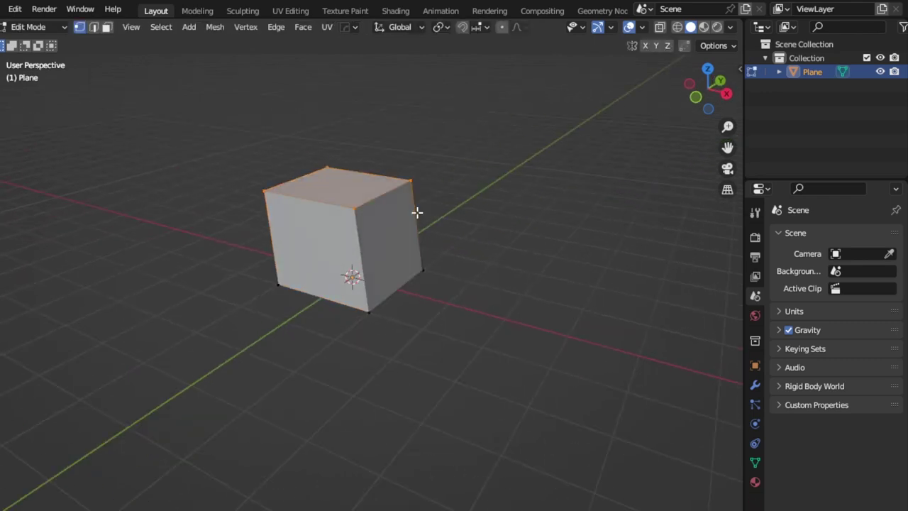
key("x")
left_click(418, 213)
key("a")
key("e")
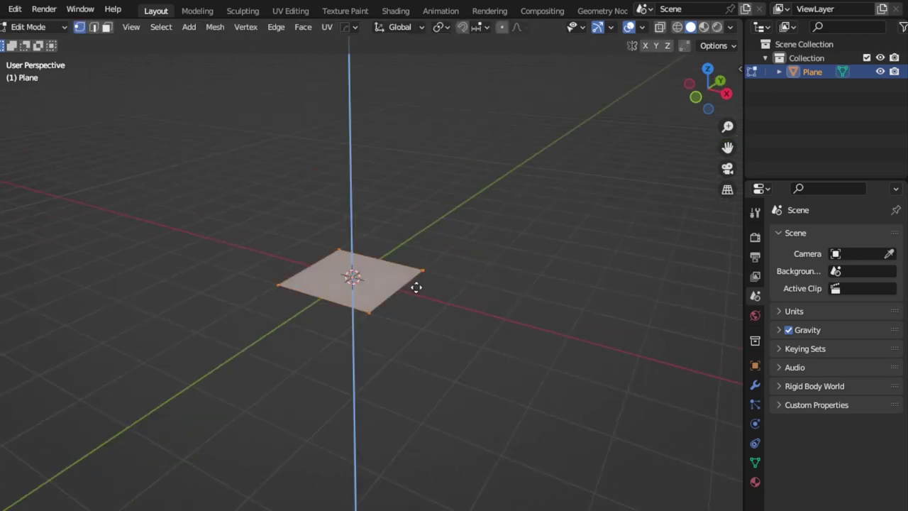
key("z")
left_click(414, 191)
key("Tab")
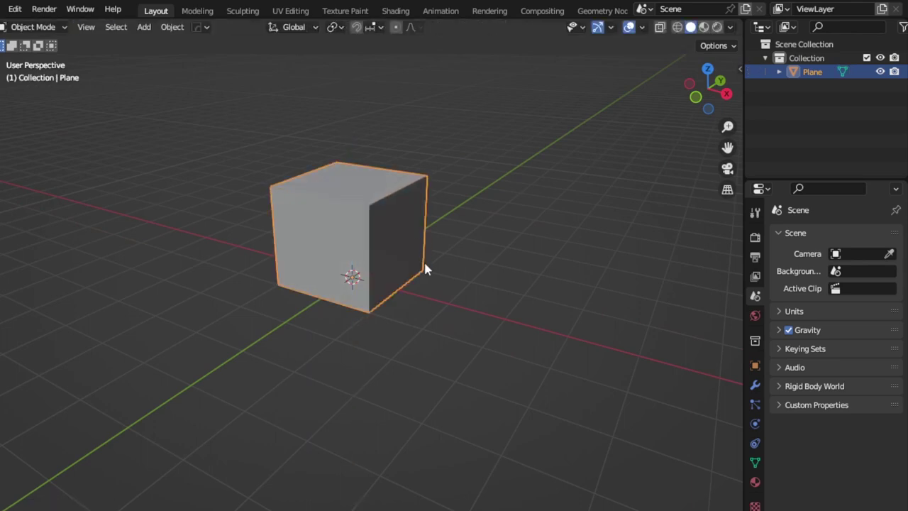
mouse_move(426, 266)
middle_mouse_down()
mouse_move(400, 253)
mouse_move(399, 298)
middle_mouse_up()
scroll(409, 263, "up", 3)
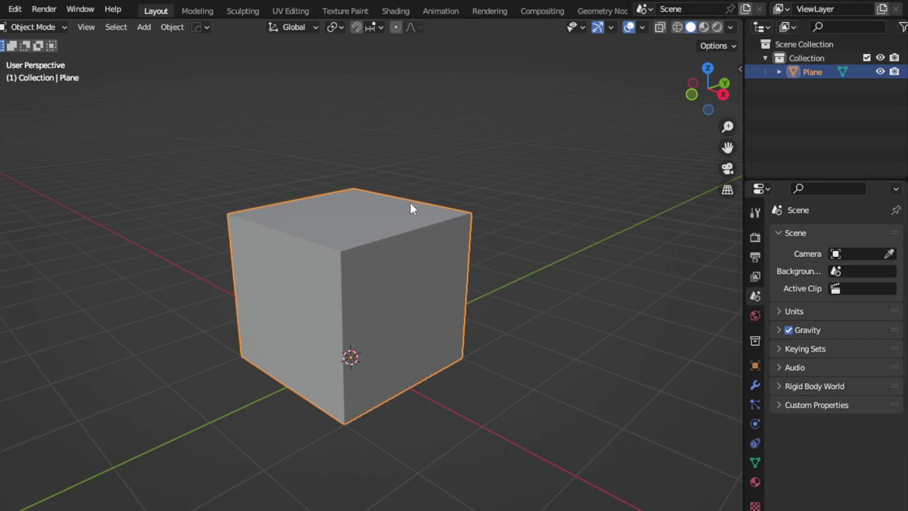
scroll(376, 14, "down", 1)
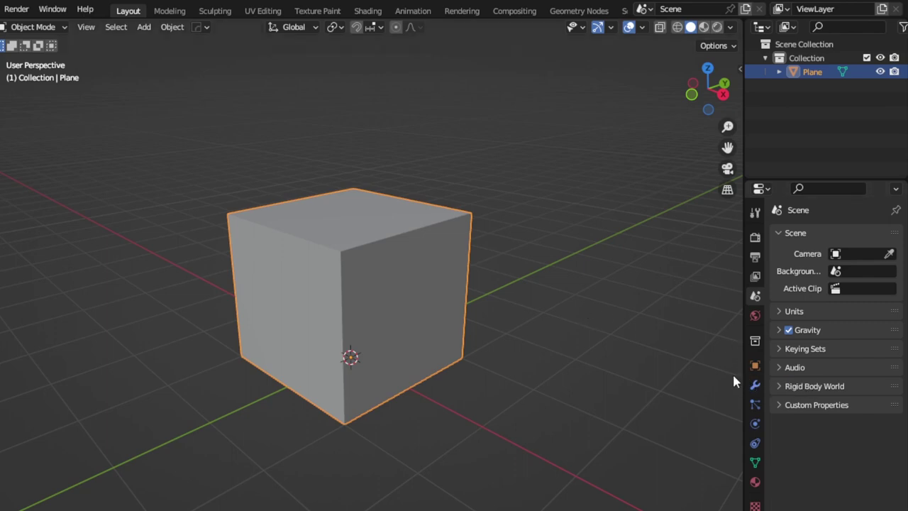
- Add a Geometry Nodes modifier with a new node group and turn the viewport into a node editor
left_click(755, 385)
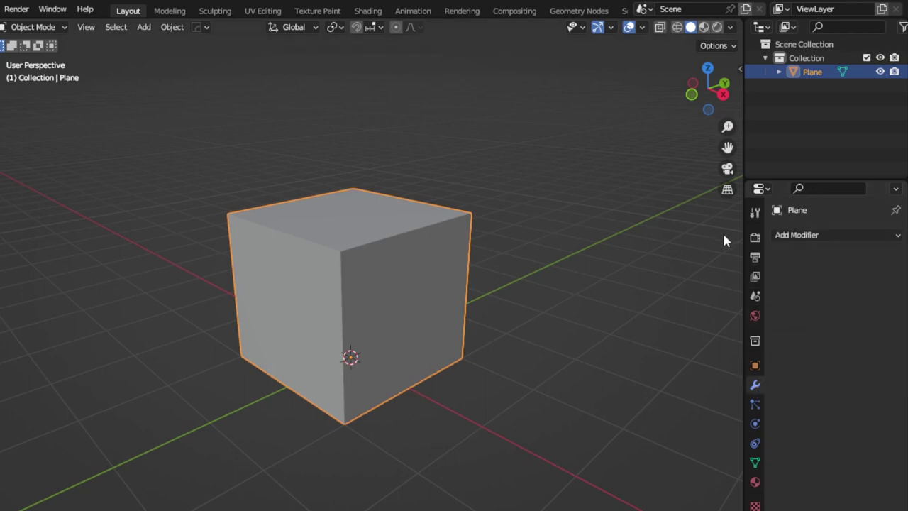
left_click(813, 236)
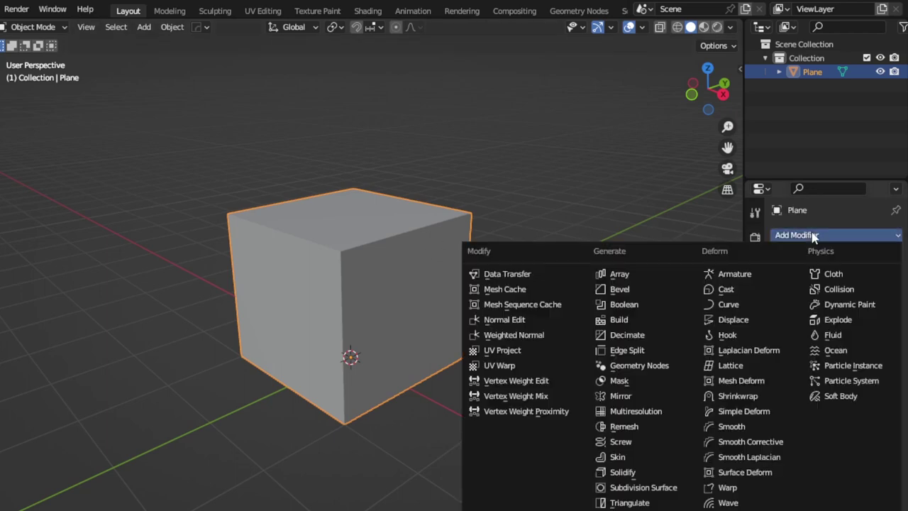
left_click(658, 371)
left_click(823, 281)
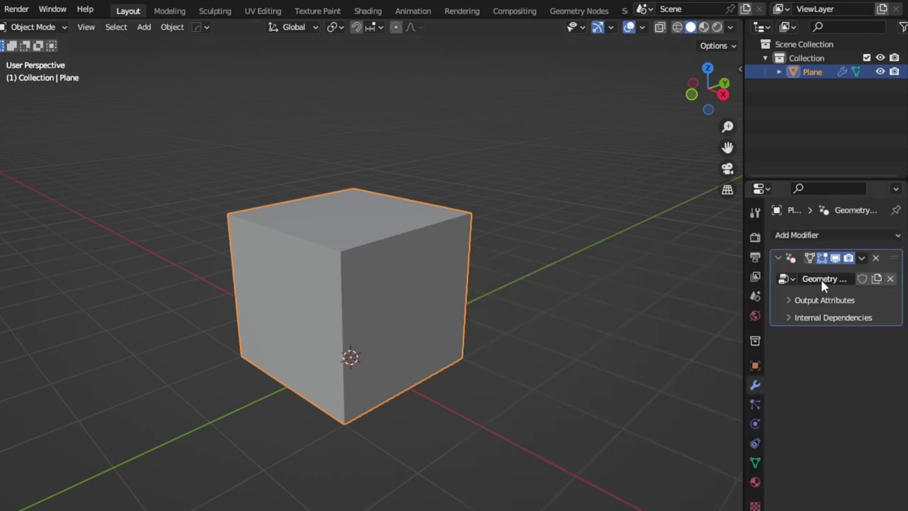
left_click(4, 26)
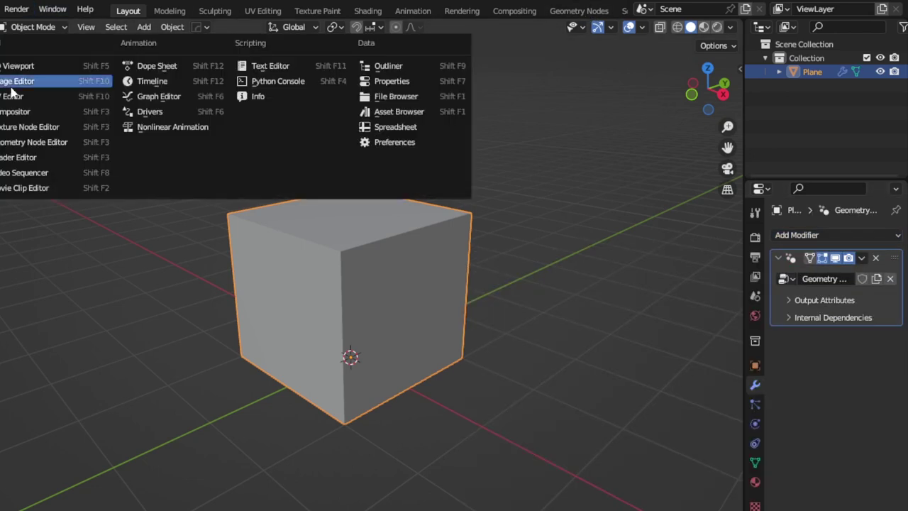
left_click(28, 143)
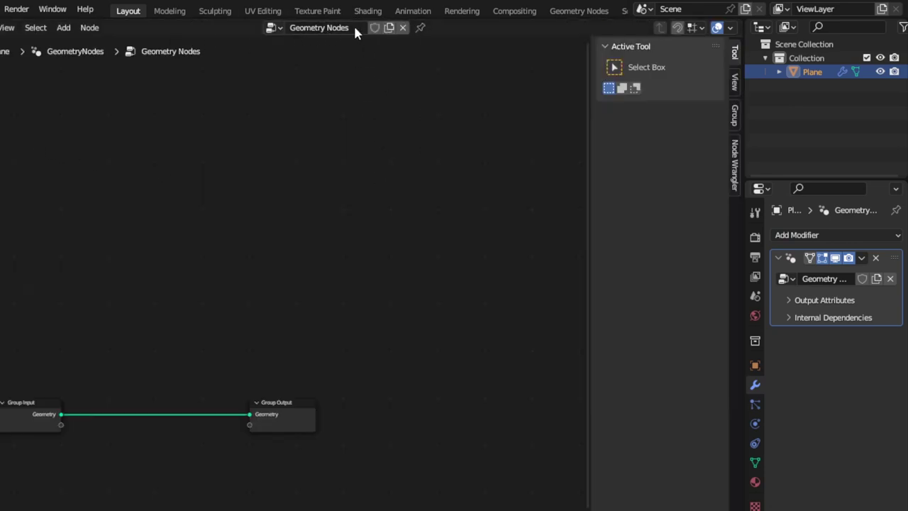
- In the Geometry Nodes workspace, remove the modifier and create new node group Geometry Nodes.001
left_click(567, 17)
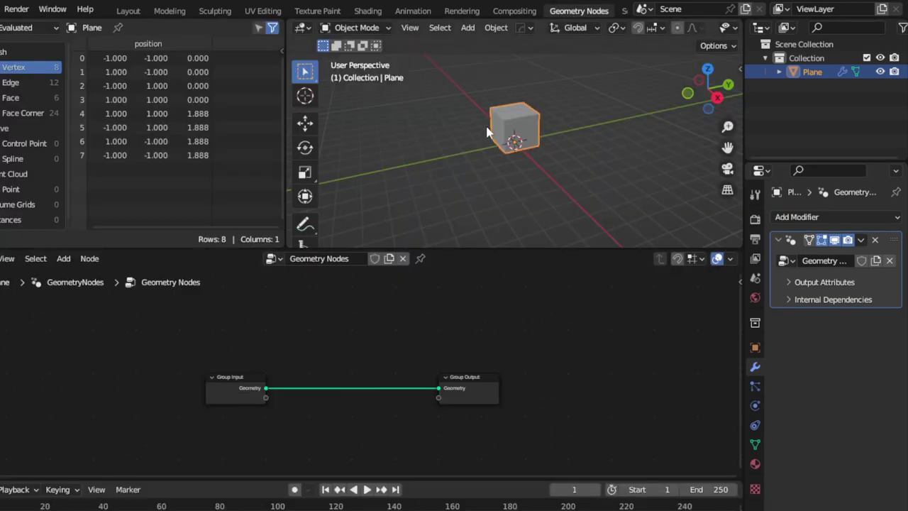
scroll(487, 131, "up", 6)
left_click(403, 258)
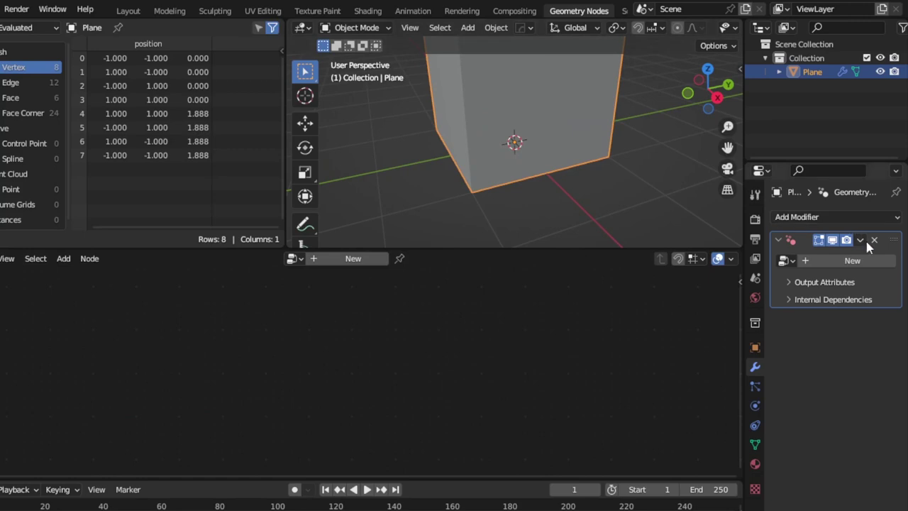
left_click(874, 240)
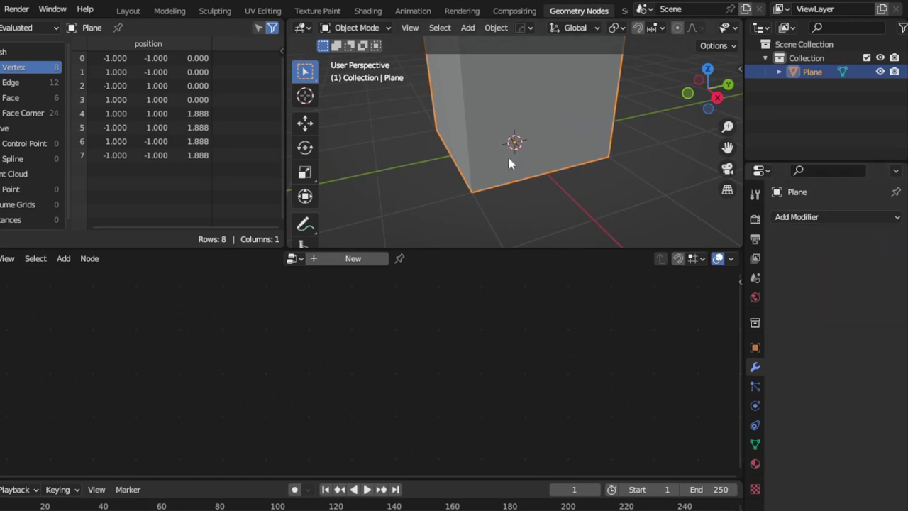
left_click(353, 259)
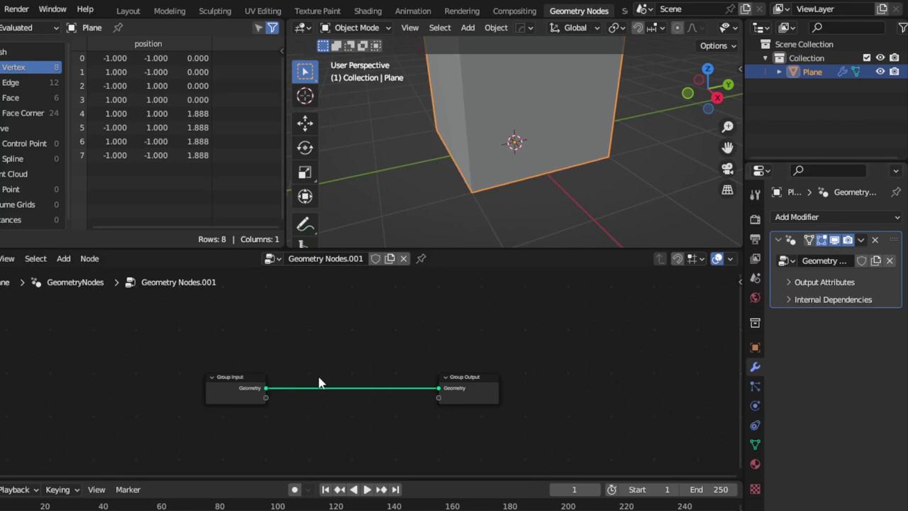
- Add a Bevel modifier to the box below the Geometry Nodes modifier
left_click(816, 217)
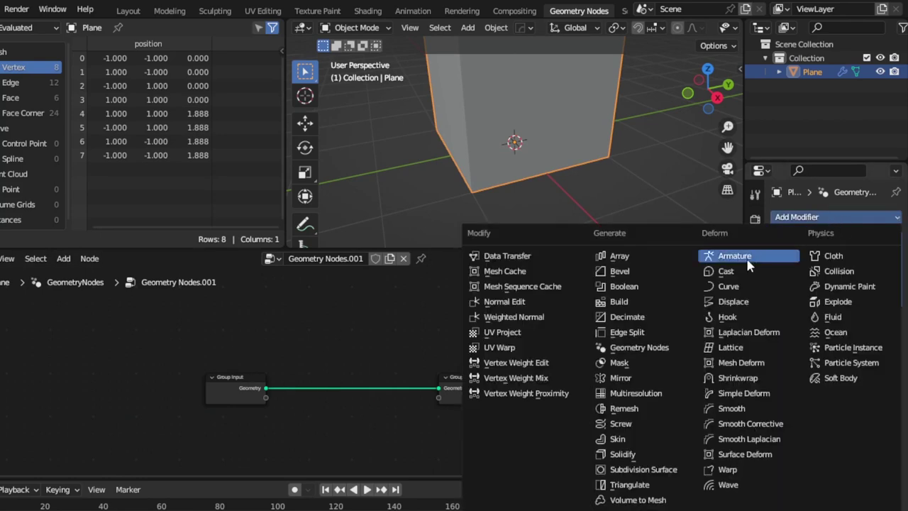
left_click(638, 287)
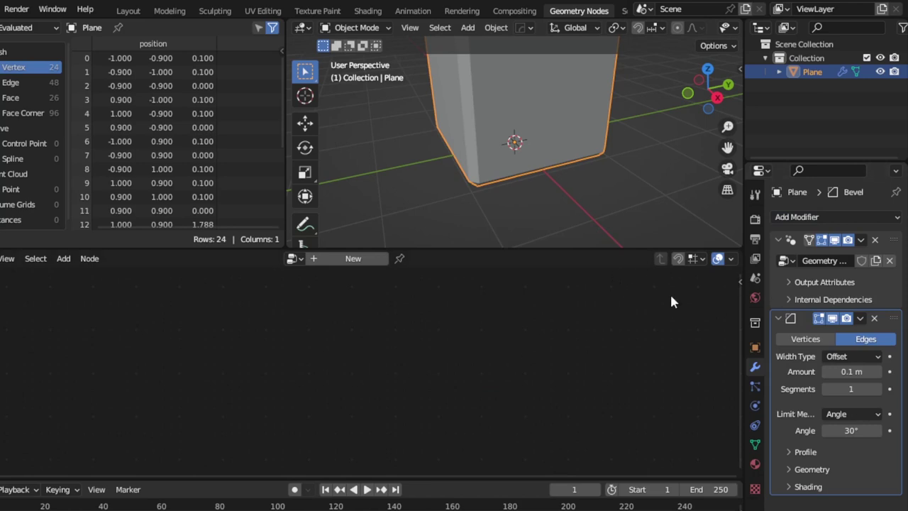
left_click(867, 281)
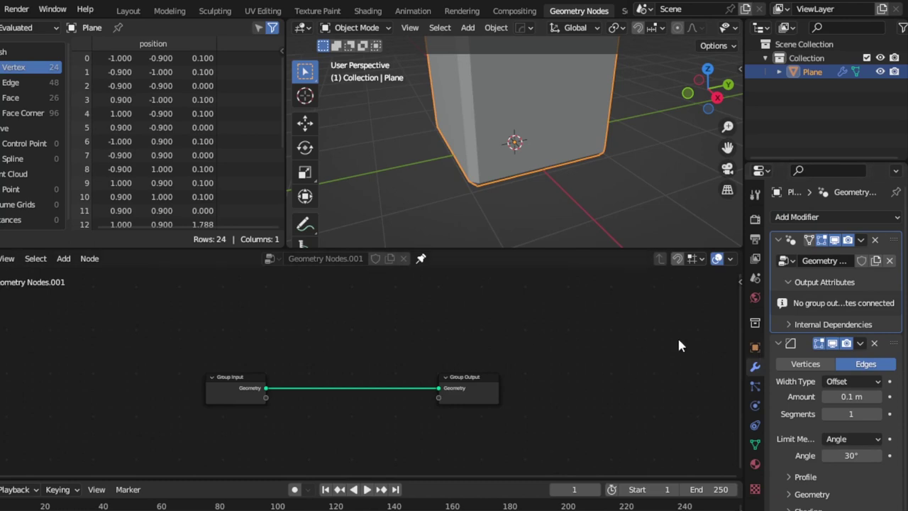
left_click(779, 343)
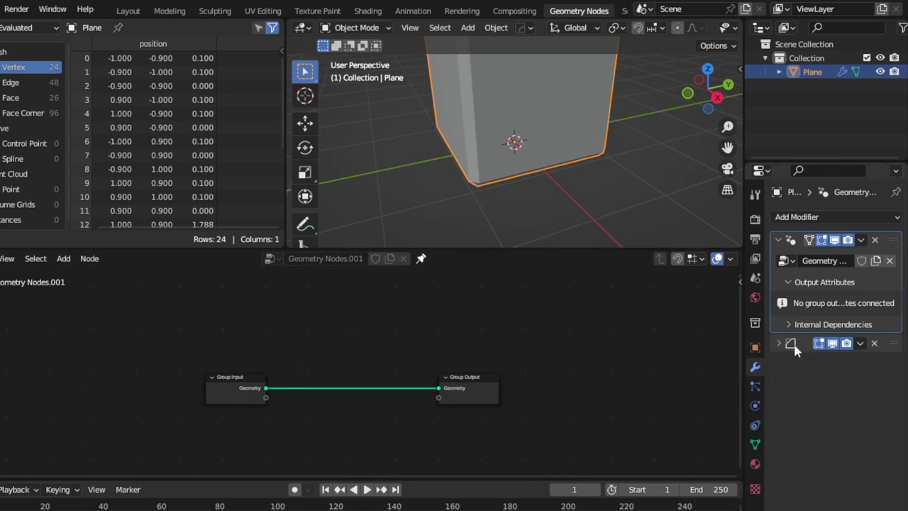
left_click(796, 342)
left_click(802, 341)
left_click(804, 341)
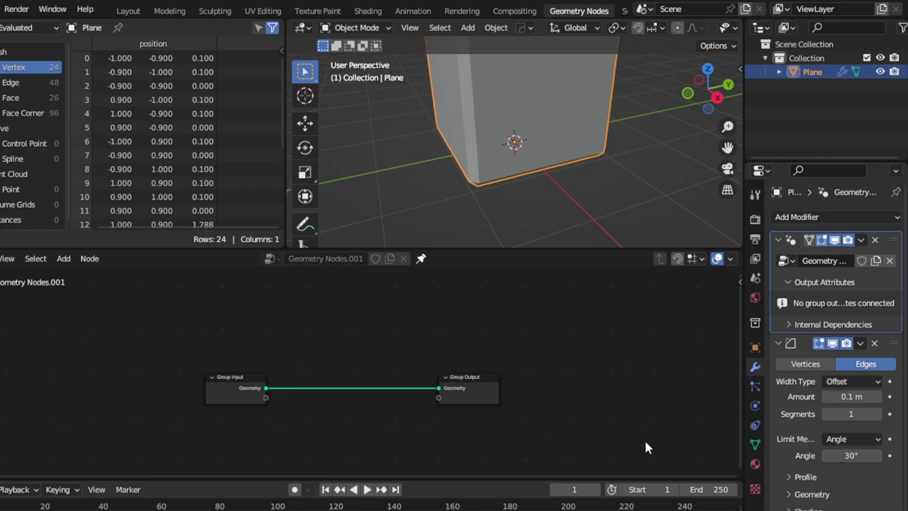
- Merge the timeline area into the node editor to enlarge it
right_click(461, 473)
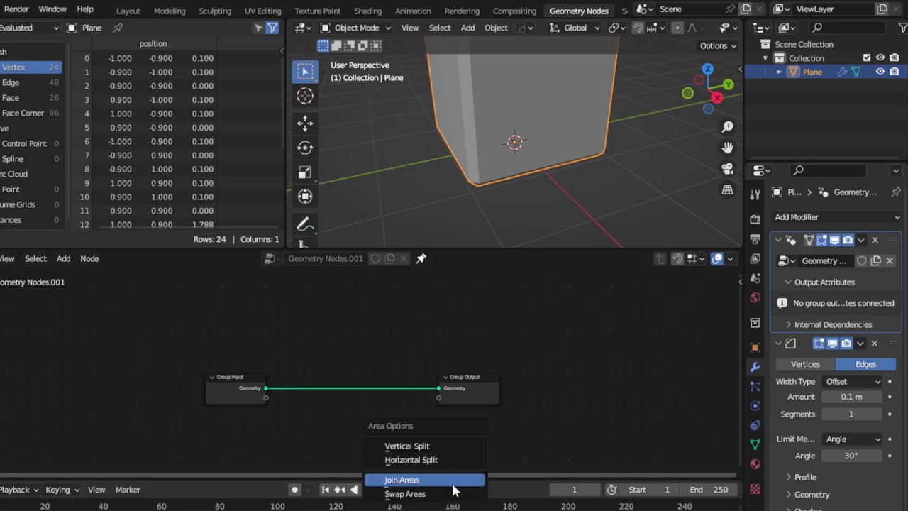
left_click(453, 486)
left_click(472, 500)
left_click(777, 343)
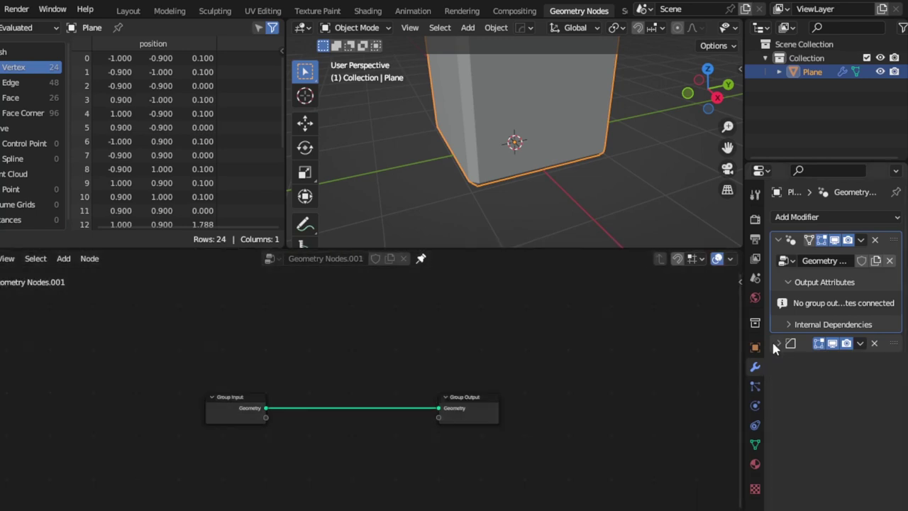
scroll(310, 378, "up", 2)
scroll(310, 379, "up", 1)
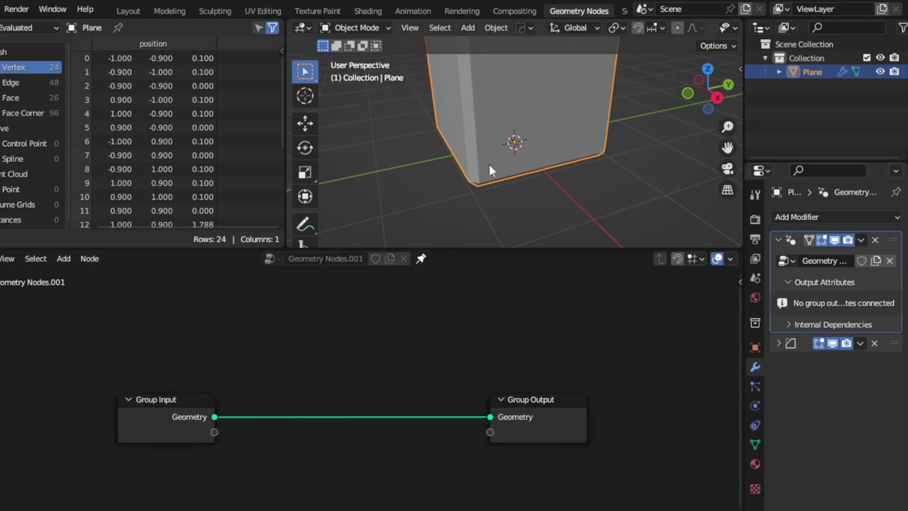
scroll(489, 166, "down", 3)
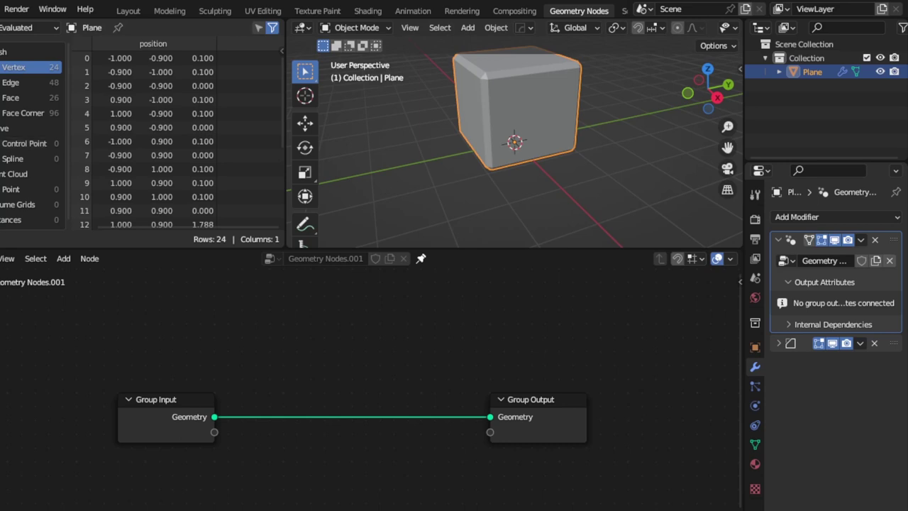
- Move Group Output right and Group Input left, then bring up the node Add menu
left_click_drag(531, 400, 584, 393)
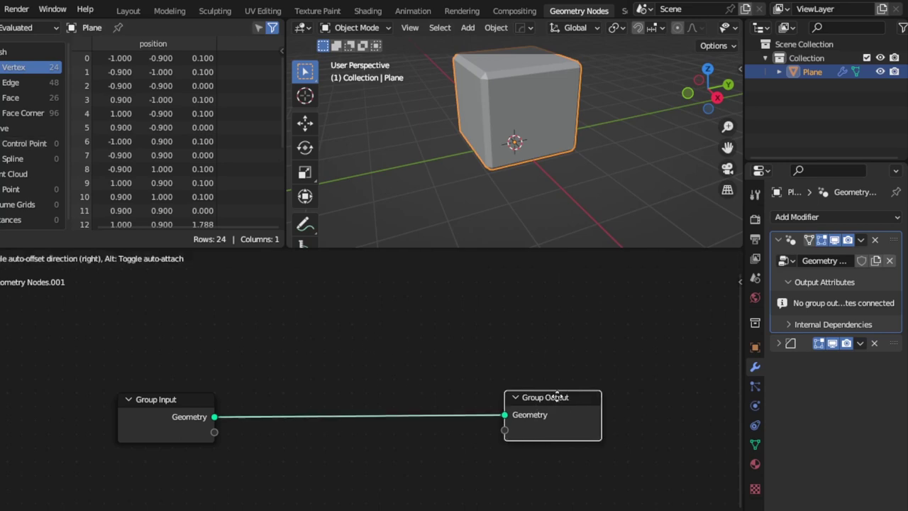
left_click_drag(159, 398, 77, 390)
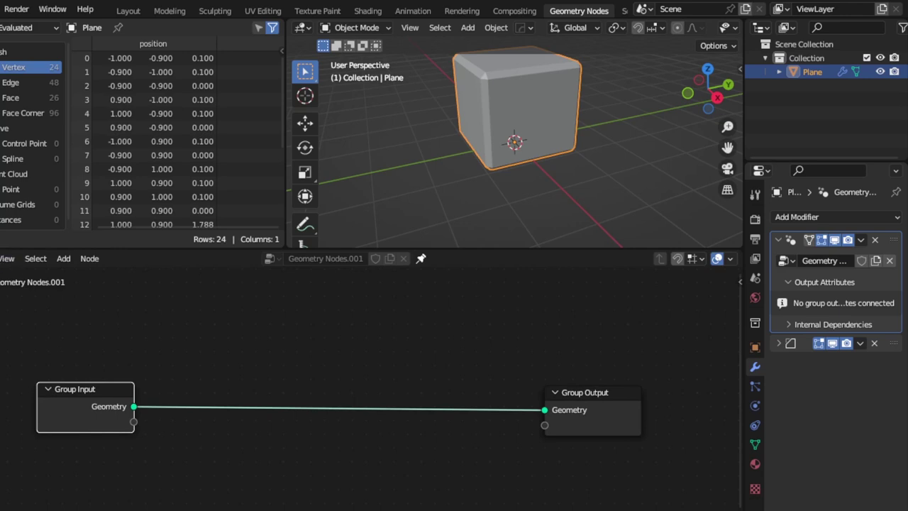
left_click(9, 259)
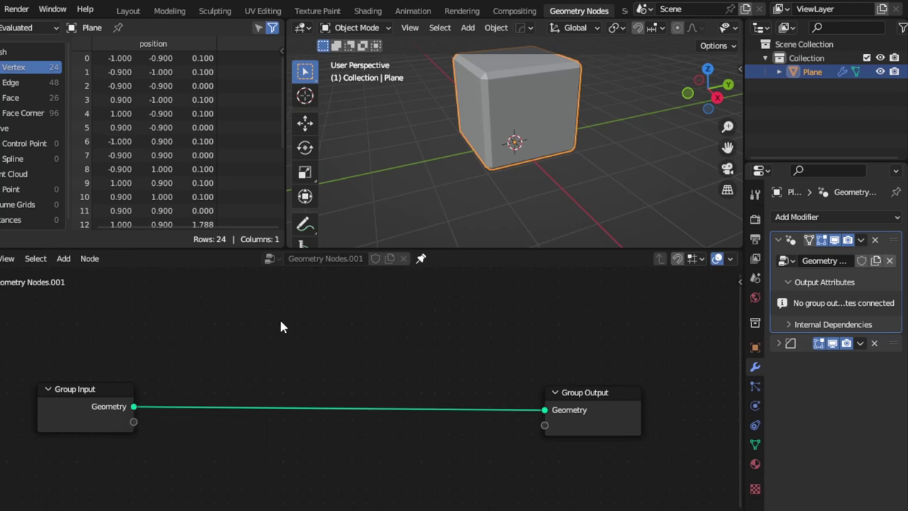
key("shift+a")
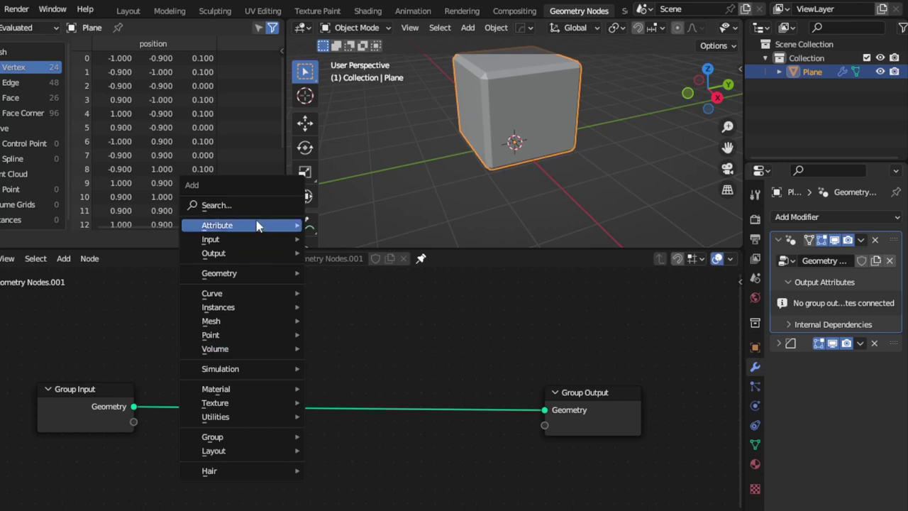
- Search 'mesh to' and drop a Mesh to Volume node onto the Group Input–Output link, shifted left
left_click(216, 205)
type("mesh")
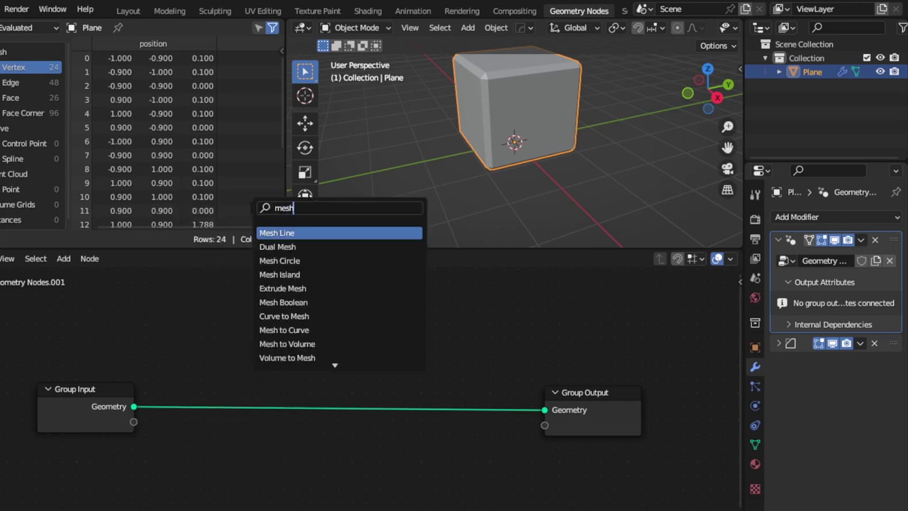
type(" to")
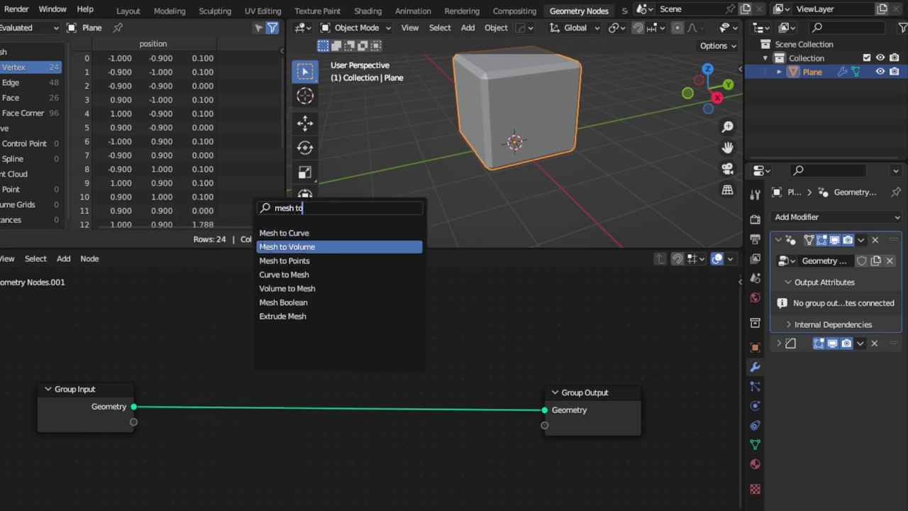
left_click(274, 245)
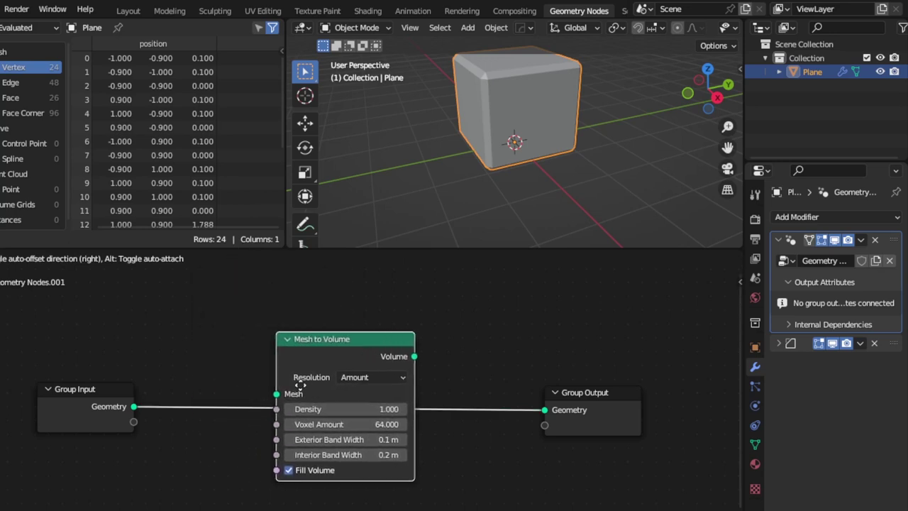
left_click(304, 379)
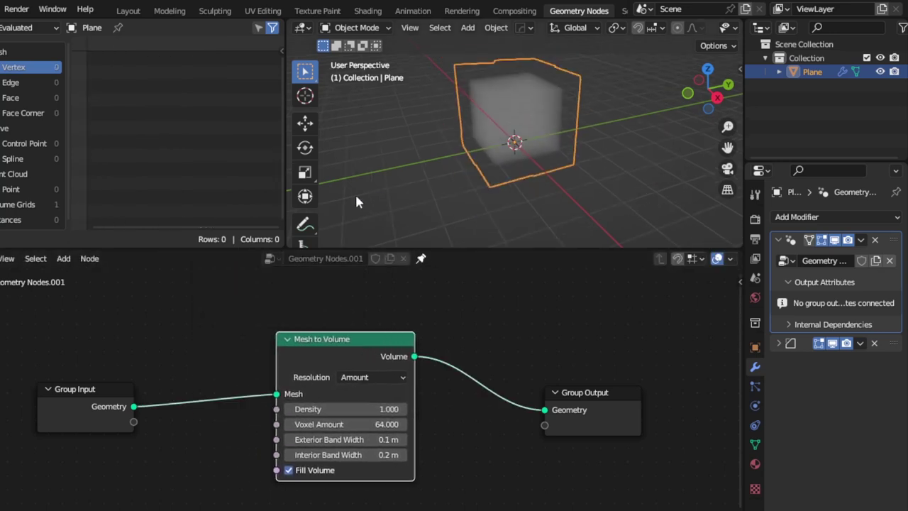
left_click_drag(335, 340, 230, 342)
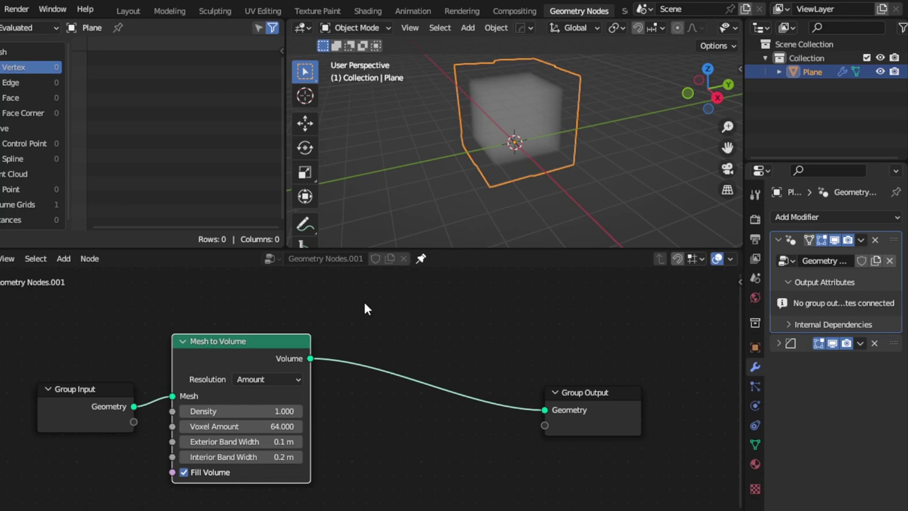
key("shift+a")
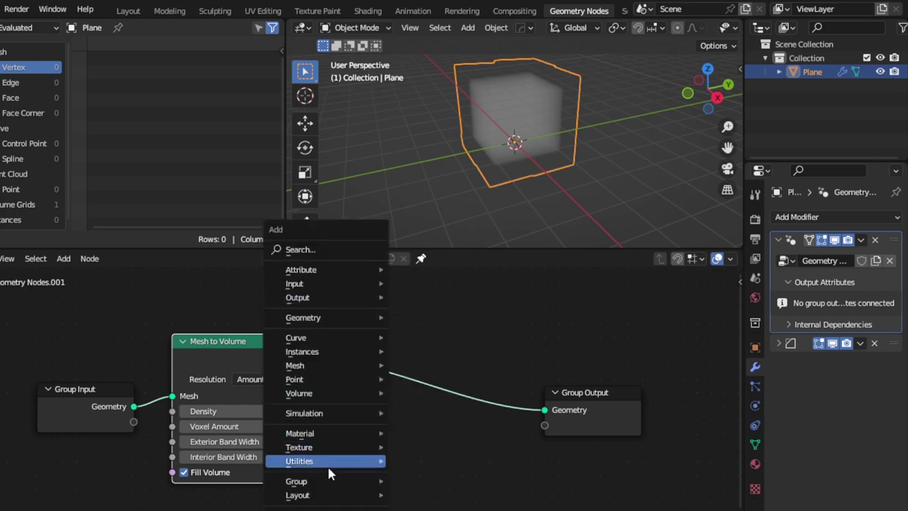
mouse_move(294, 380)
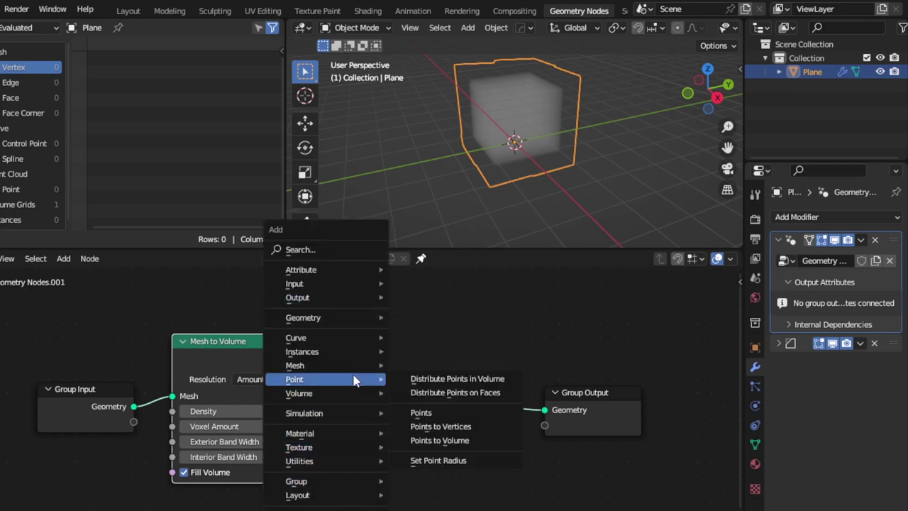
- Insert Distribute Points in Volume after Mesh to Volume, then mute both volume nodes
left_click(422, 380)
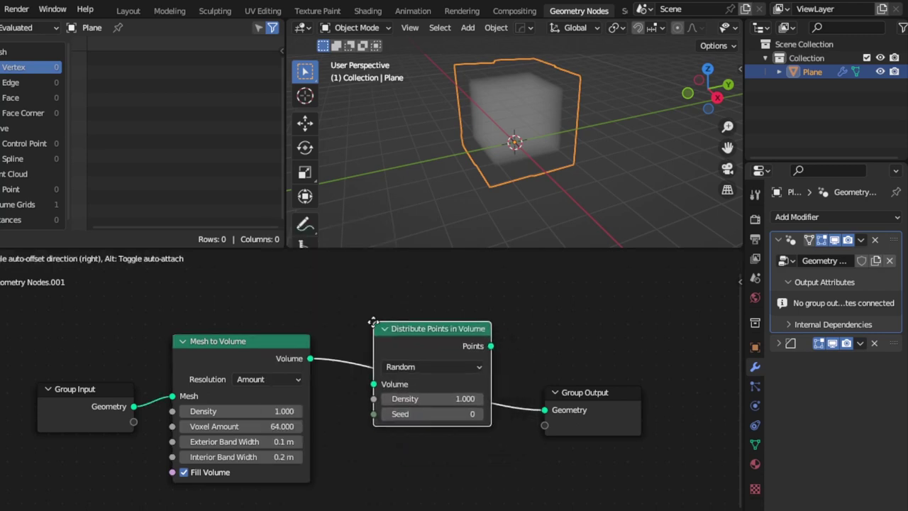
left_click(371, 322)
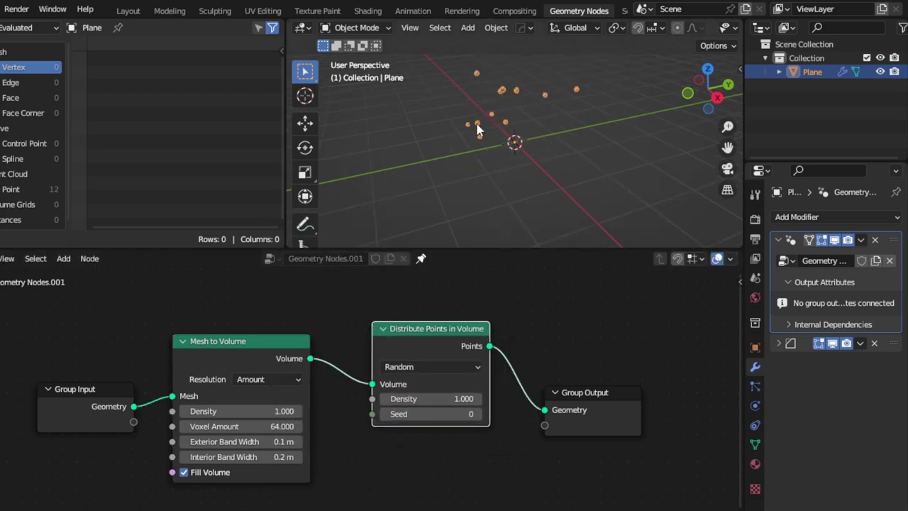
mouse_move(477, 129)
middle_mouse_down()
mouse_move(508, 124)
mouse_move(527, 101)
middle_mouse_up()
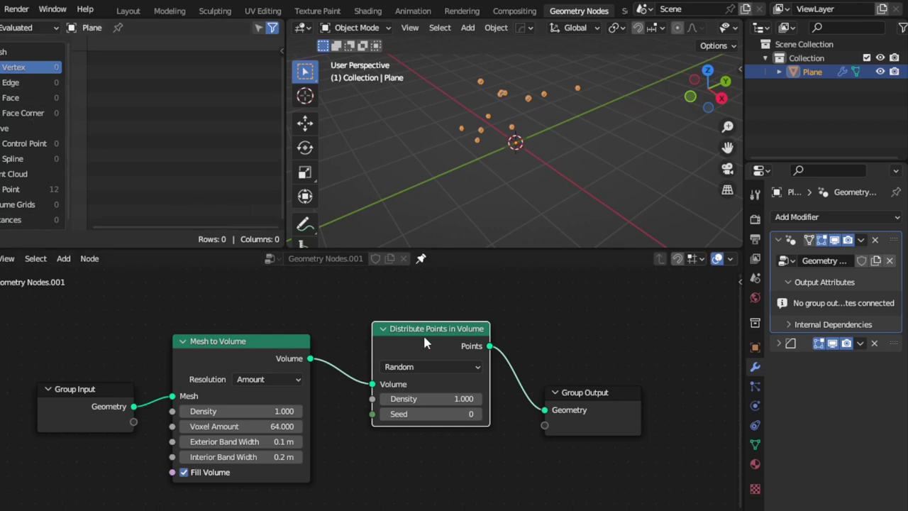
key("m")
left_click(251, 340)
key("m")
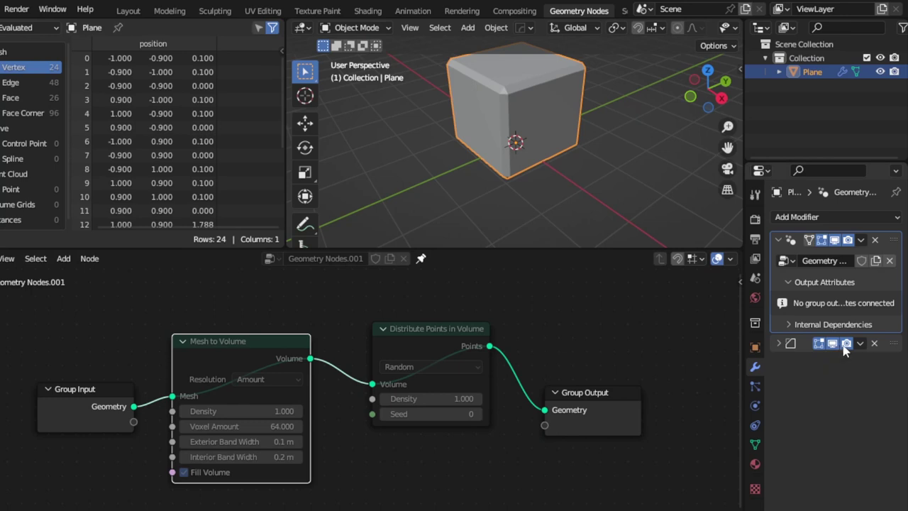
- Disable the Bevel modifier in the viewport and unmute both volume nodes so 12 points return
left_click(833, 344)
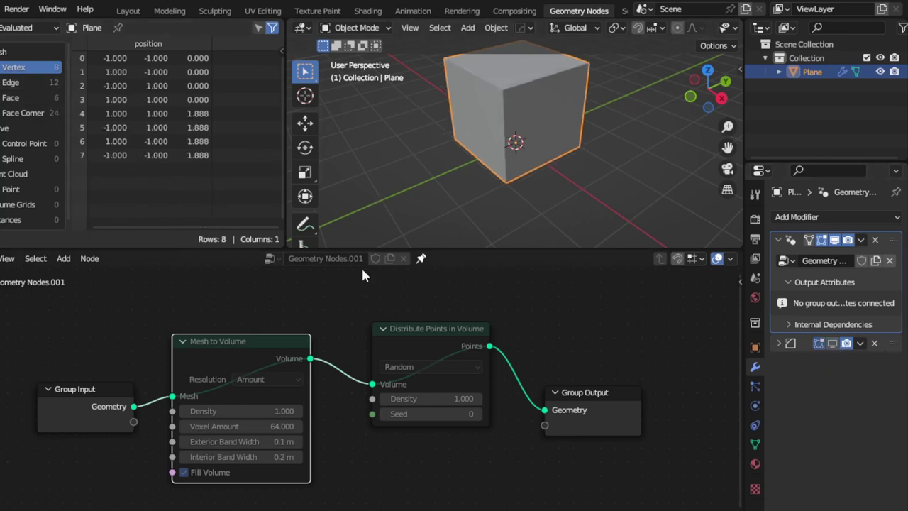
left_click(463, 346)
key("m")
left_click(283, 341)
key("m")
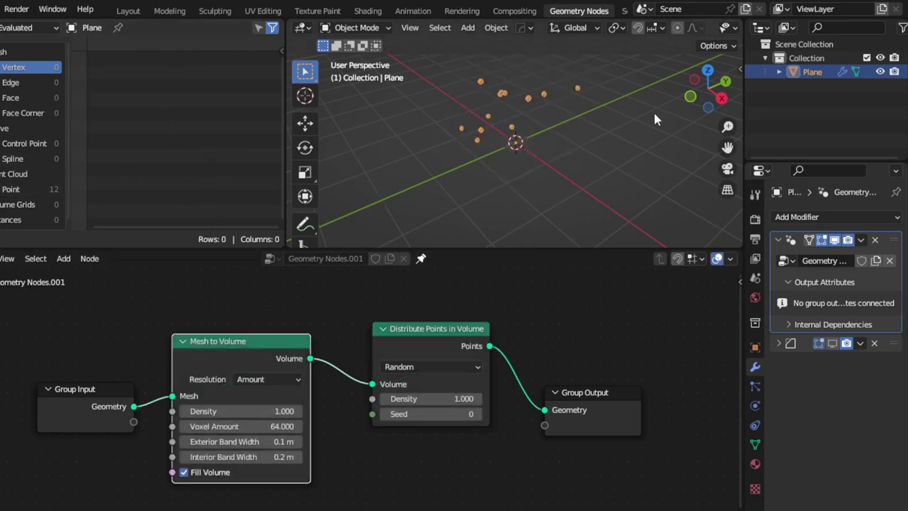
- Shift the Group Input, Mesh to Volume and Distribute Points in Volume nodes left
left_click_drag(99, 389, 12, 376)
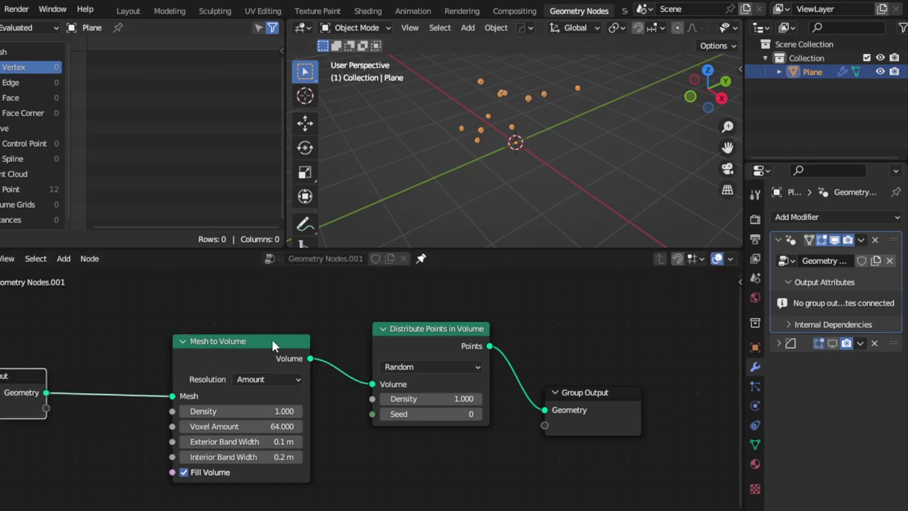
left_click_drag(234, 341, 157, 342)
left_click_drag(430, 341, 322, 348)
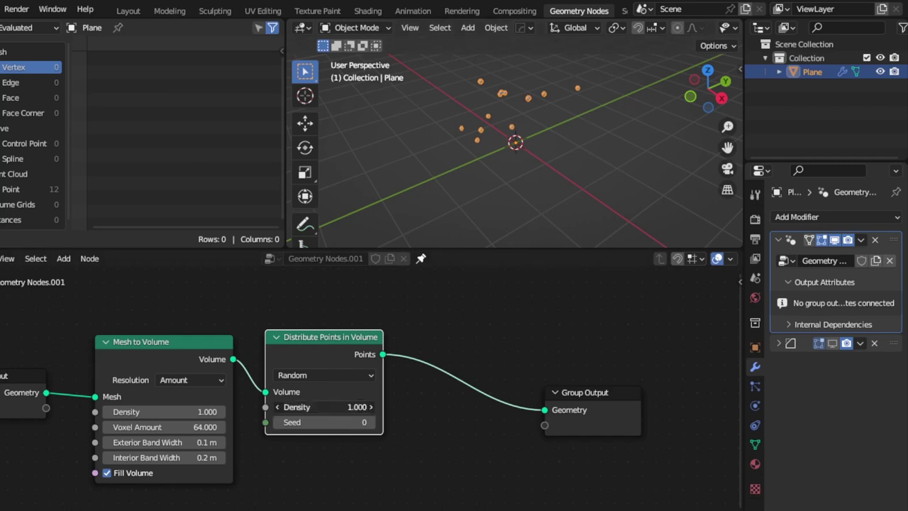
- Set the Distribute Points in Volume density to 2, giving 21 points
left_click(360, 406)
type("2")
key("Return")
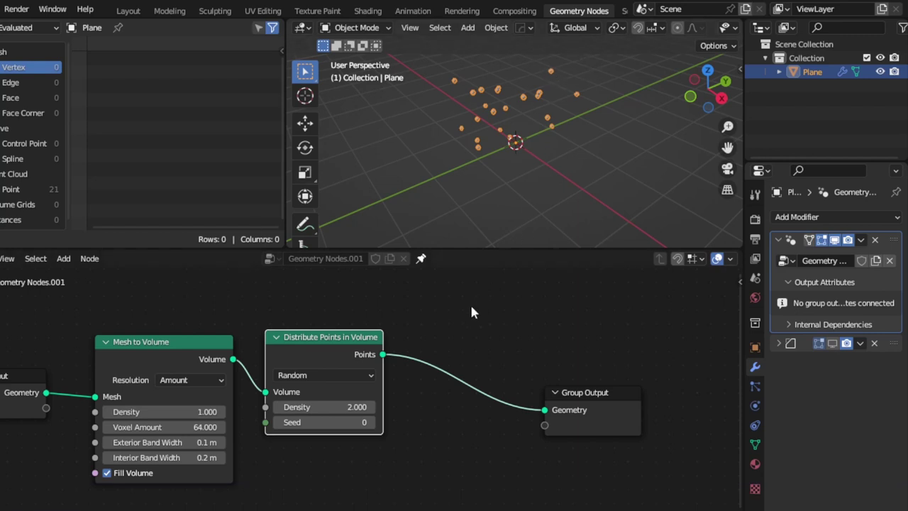
key("shift+a")
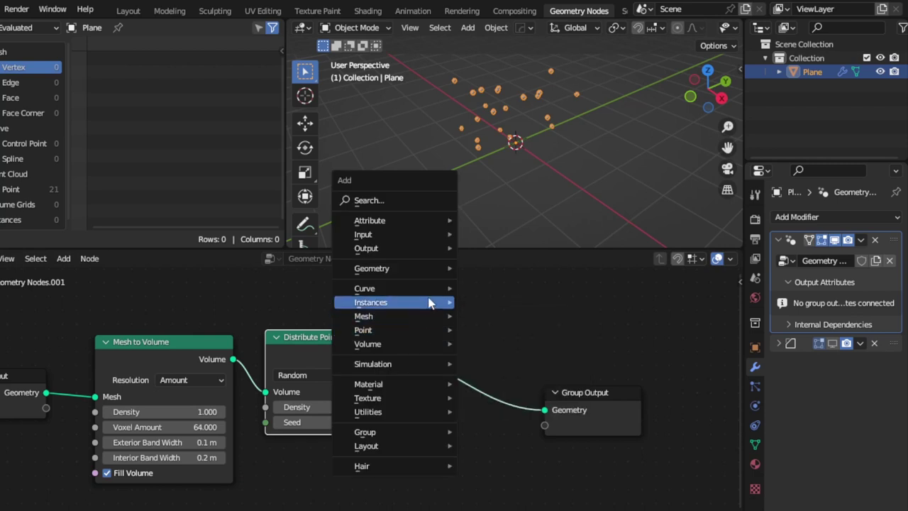
mouse_move(371, 303)
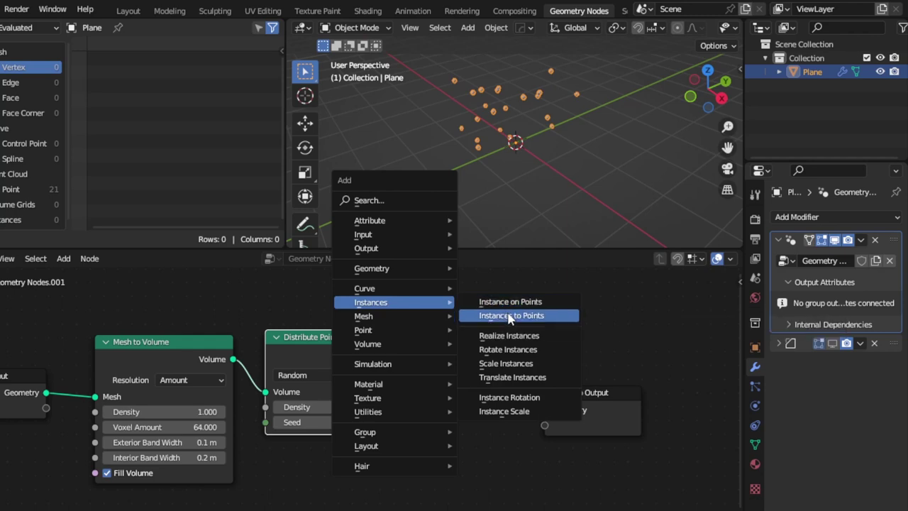
- Drop an Instance on Points node onto the link into Group Output and nudge it lower
left_click(510, 303)
left_click(444, 291)
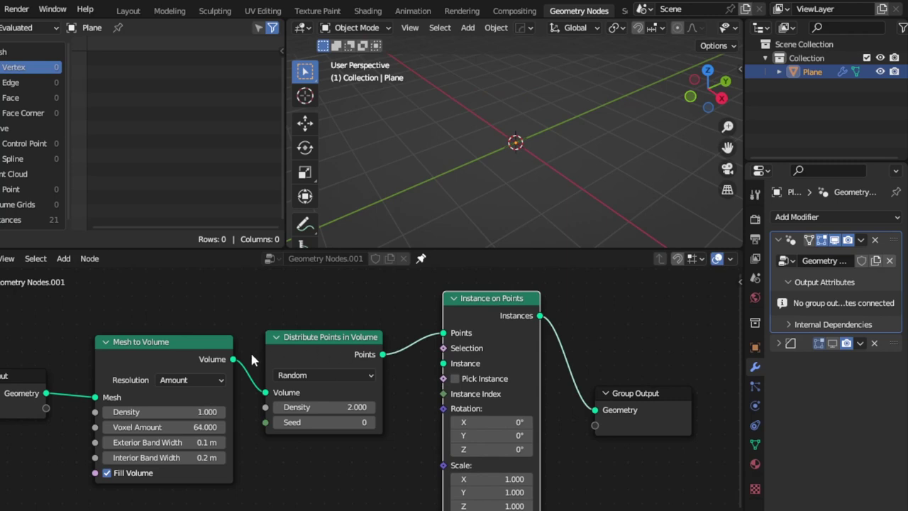
left_click(206, 348)
left_click(322, 338, "shift")
left_click(298, 341, "shift")
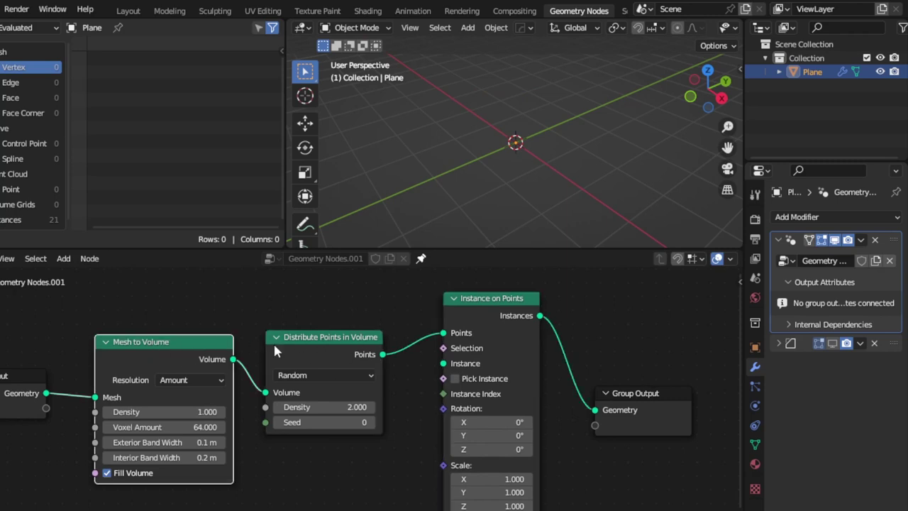
left_click(315, 341)
left_click(488, 301)
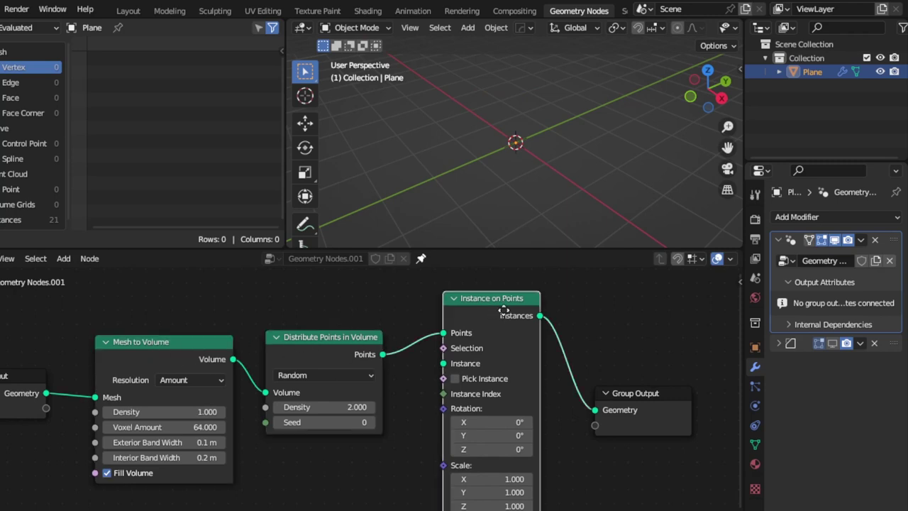
left_click_drag(503, 310, 508, 318)
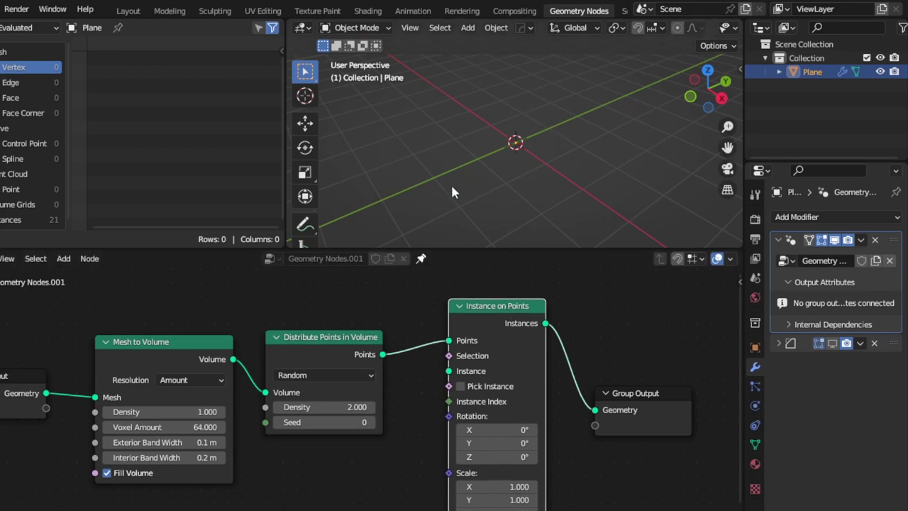
left_click_drag(480, 312, 479, 327)
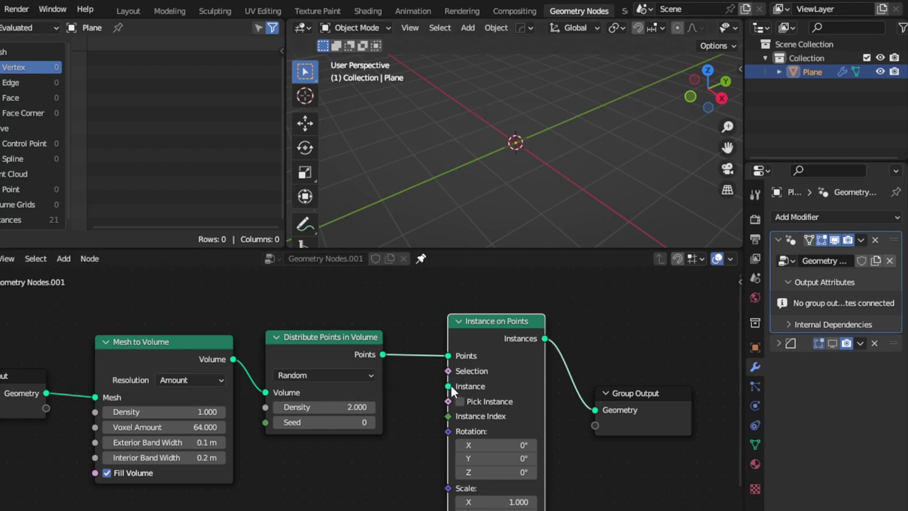
- Drag a link from the Instance input and browse the node Add menu without adding anything
mouse_move(448, 386)
left_mouse_down()
mouse_move(406, 451)
mouse_move(401, 387)
left_mouse_up()
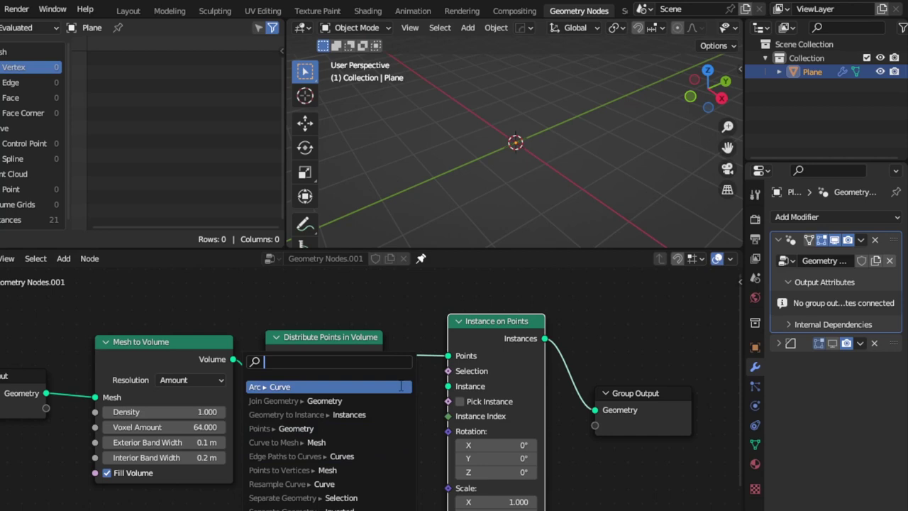
key("Escape")
key("shift+a")
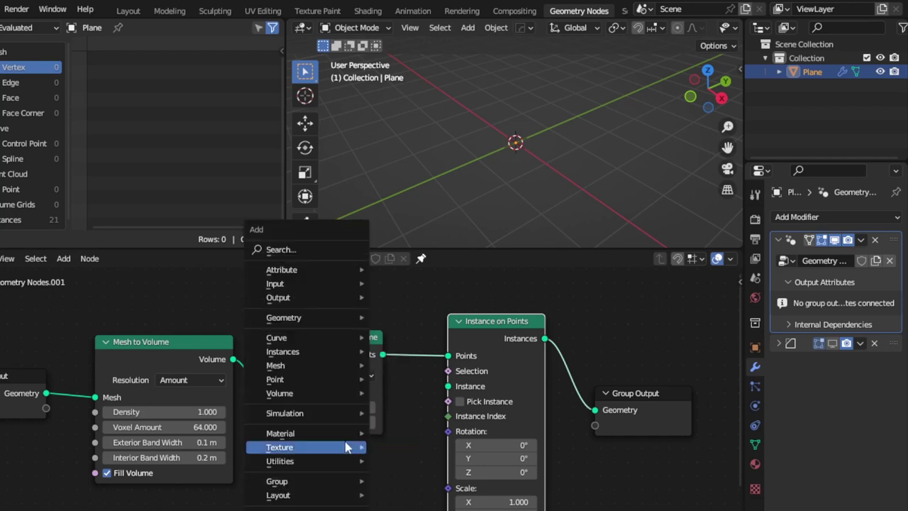
mouse_move(305, 462)
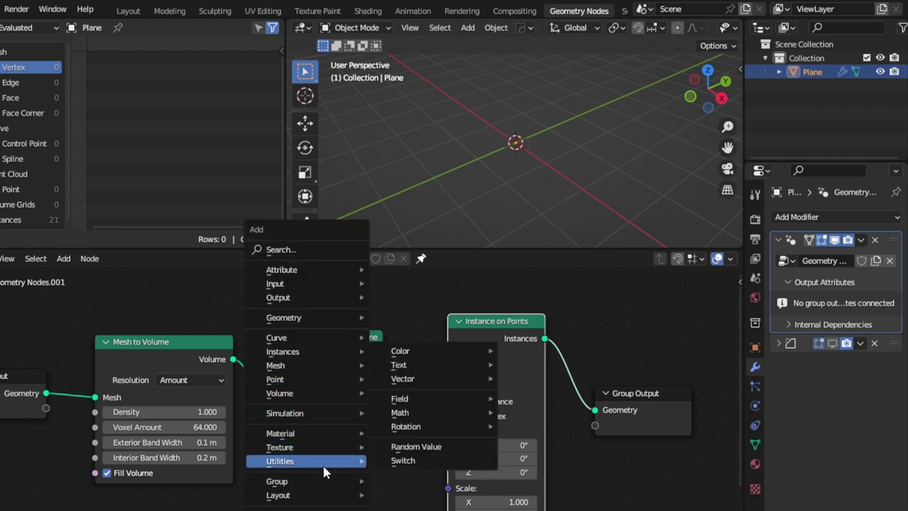
left_click(418, 379)
left_click(323, 376)
key("shift+a")
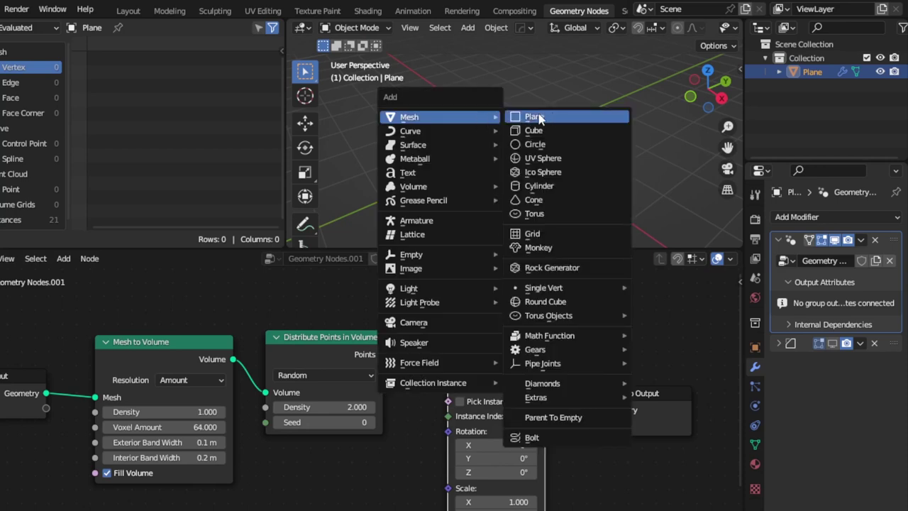
key("Escape")
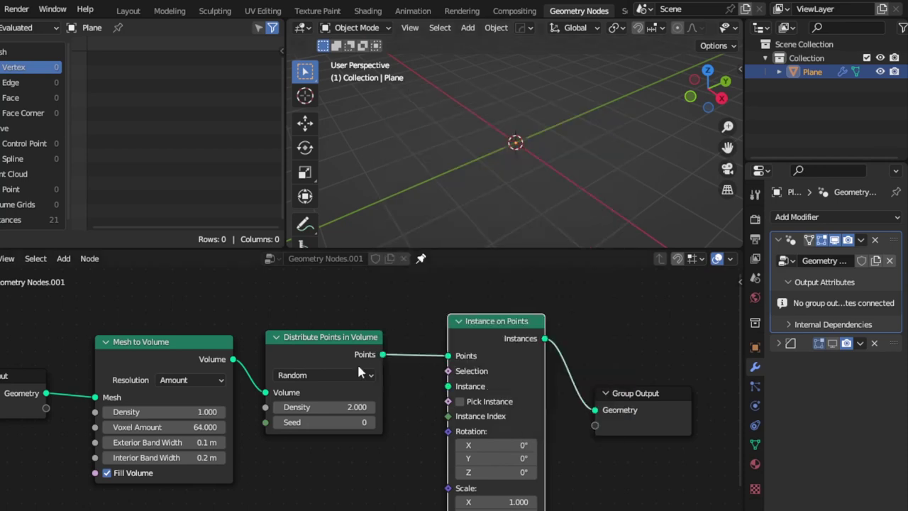
key("shift+a")
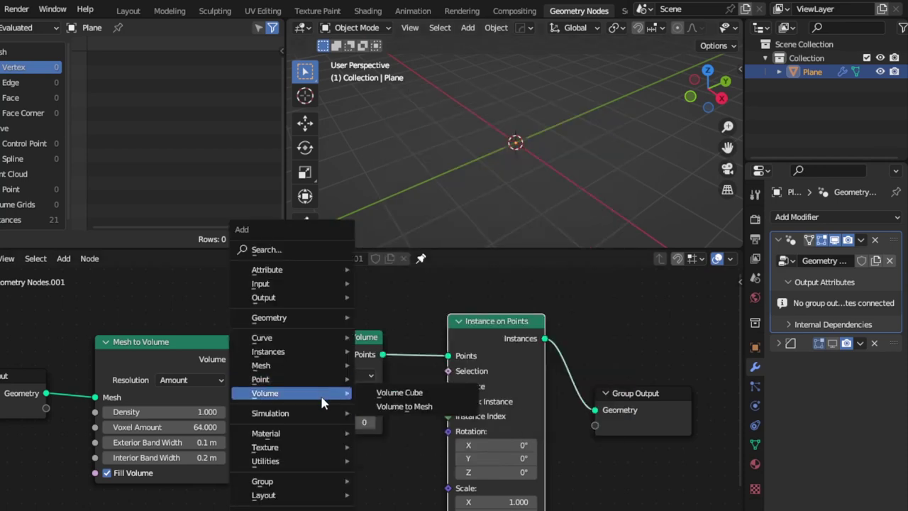
mouse_move(260, 365)
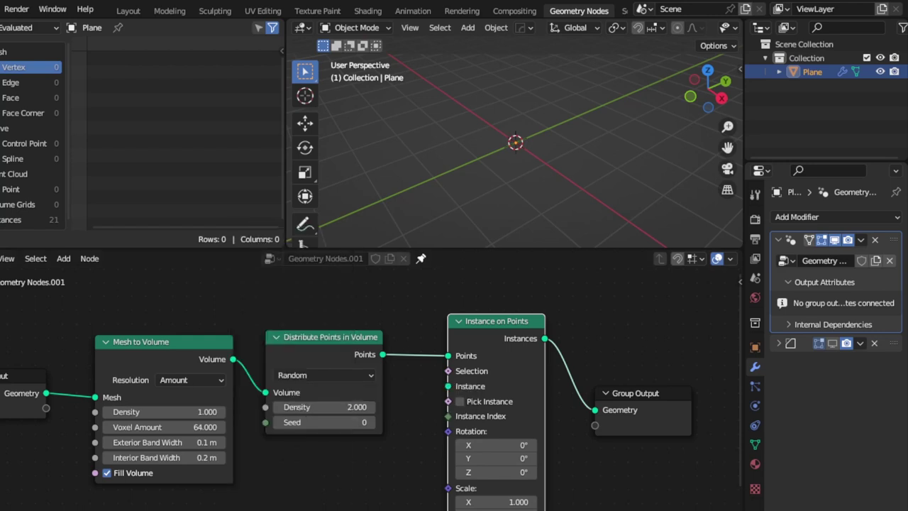
- Add an Ico Sphere node wired into the Instance input, then delete it again
left_click(317, 469)
key("shift+a")
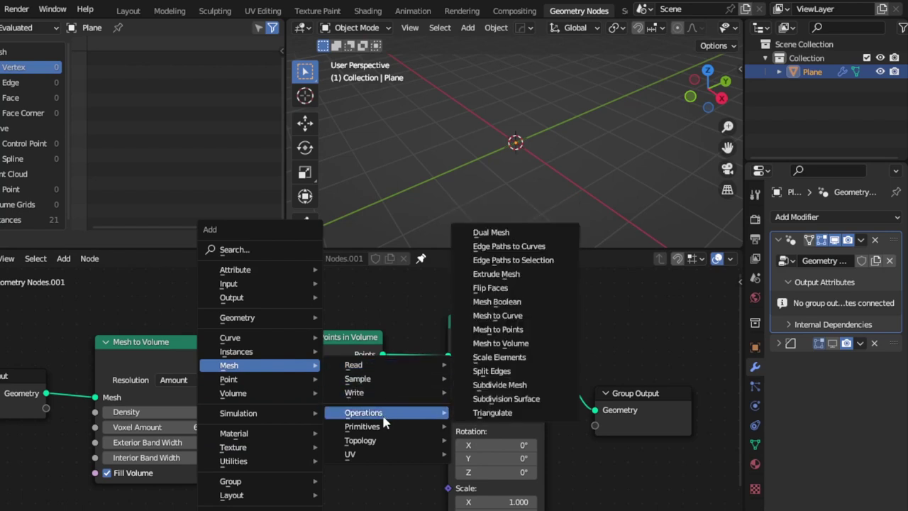
mouse_move(386, 426)
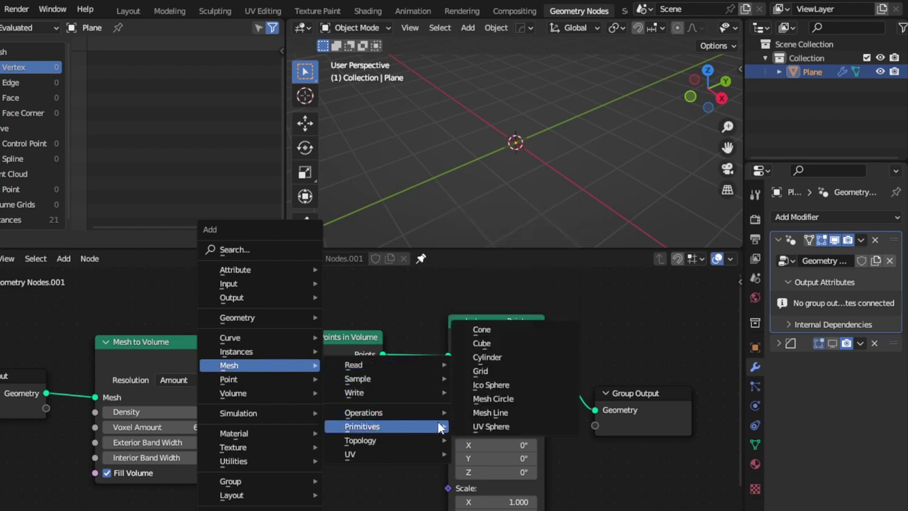
left_click(491, 384)
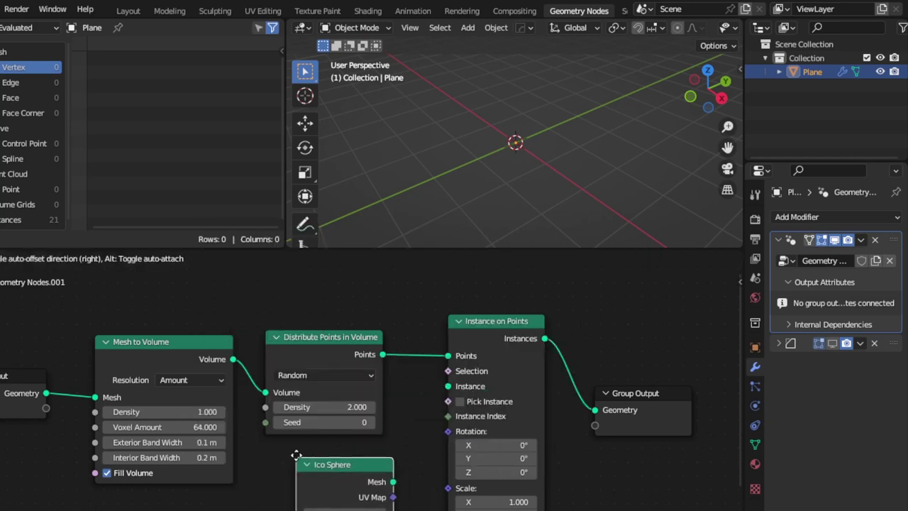
left_click(374, 479)
left_click_drag(391, 474, 447, 387)
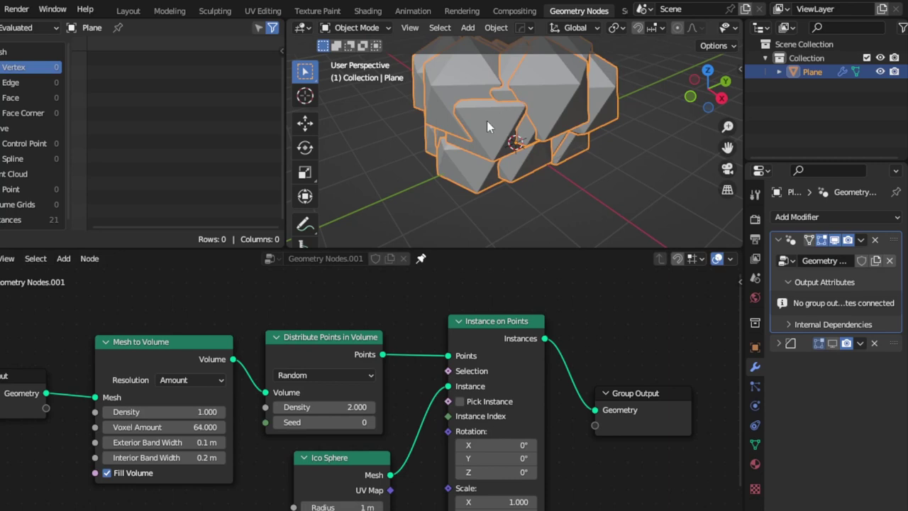
middle_click_drag(397, 443, 374, 395)
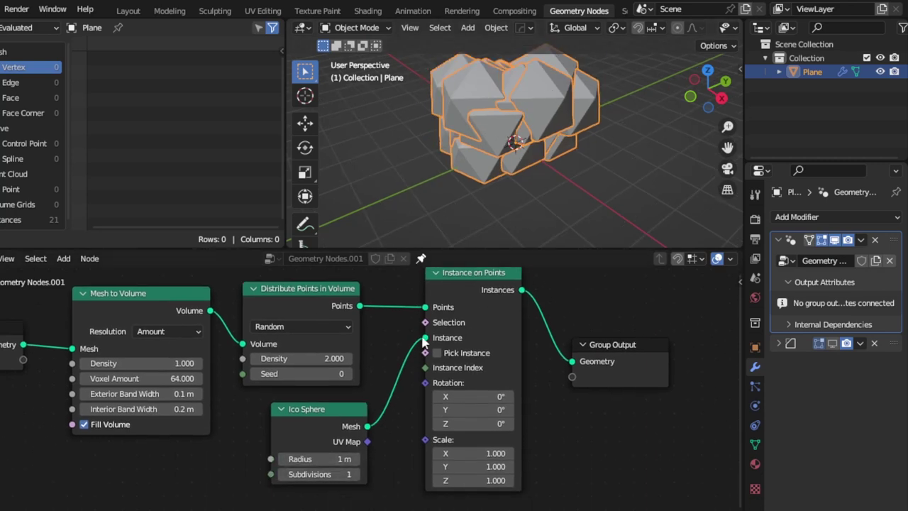
left_click_drag(423, 339, 425, 338)
left_click(341, 423)
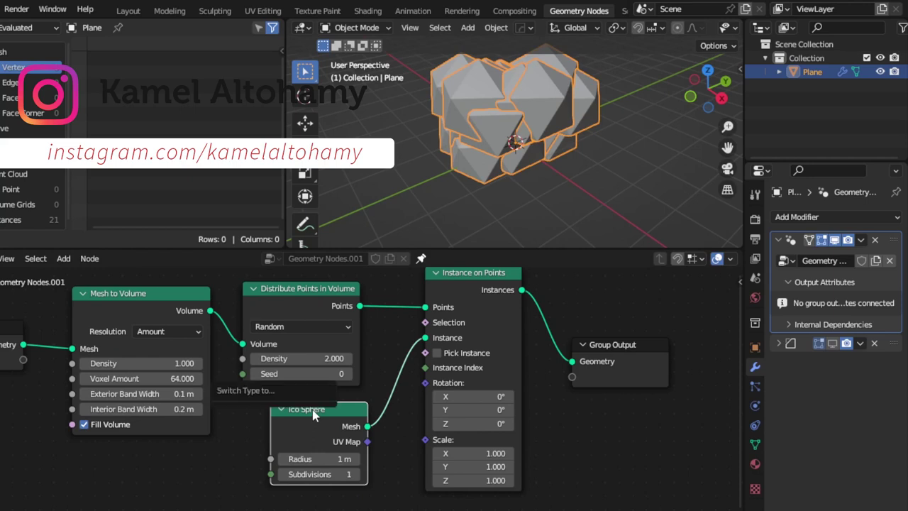
key("x")
key("shift+a")
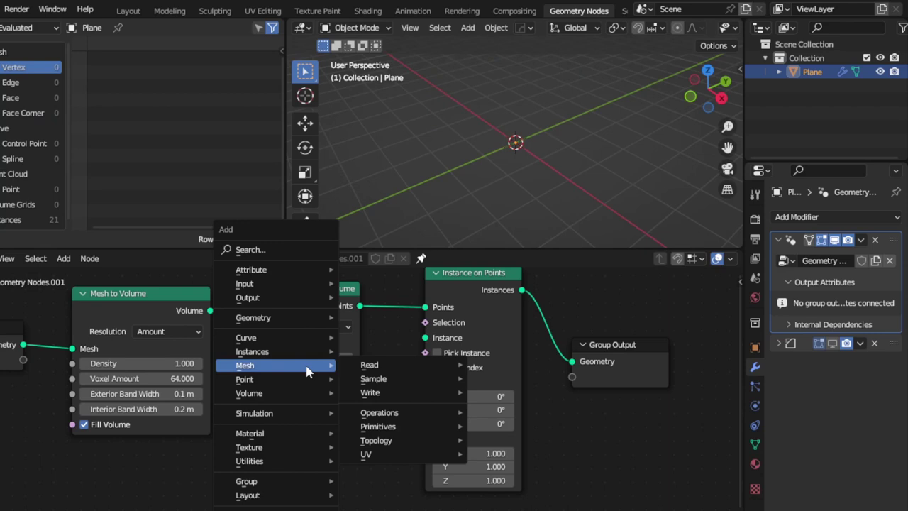
mouse_move(379, 426)
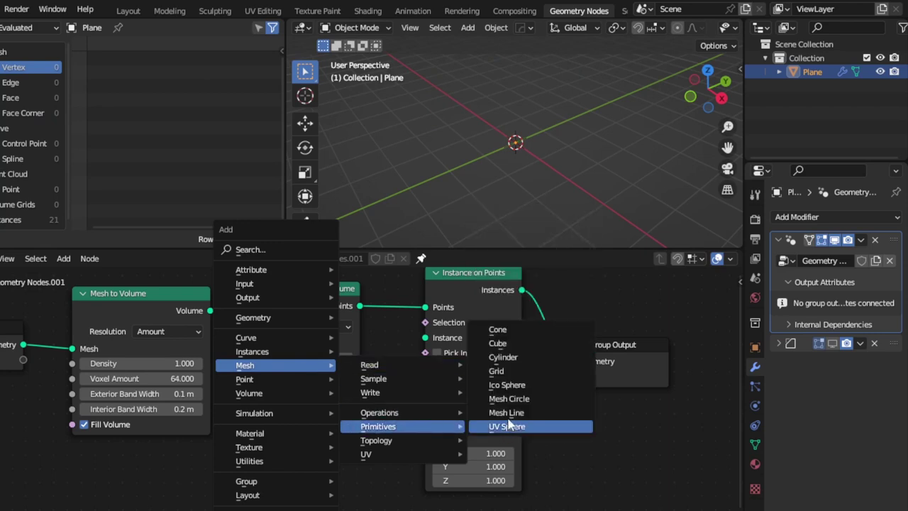
- Instance a Cylinder node on the points, frame the result, then delete the Cylinder
left_click(503, 357)
left_click(271, 413)
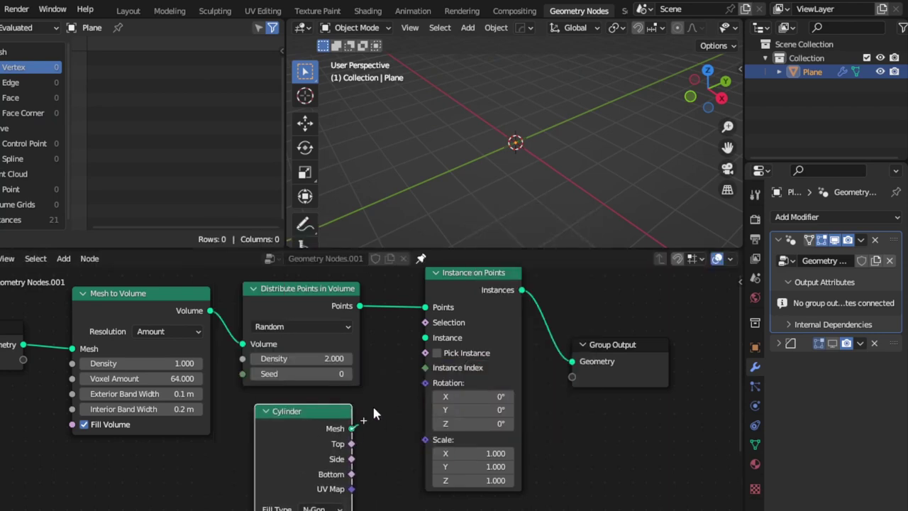
left_click_drag(374, 414, 425, 338)
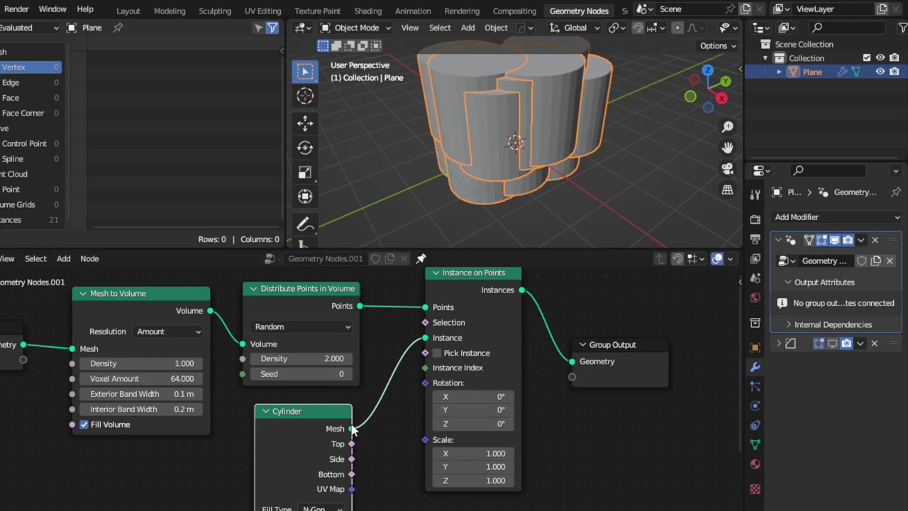
scroll(352, 429, "down", 1)
scroll(358, 397, "down", 1)
scroll(364, 340, "down", 1)
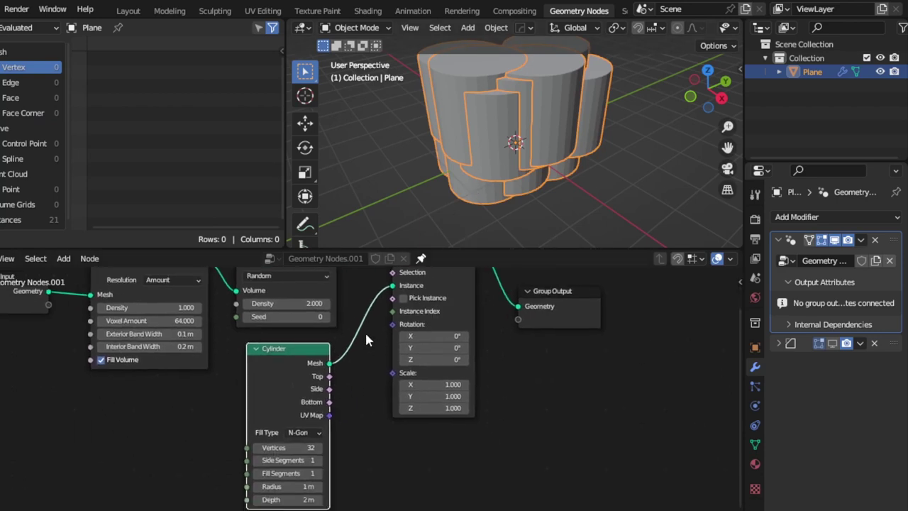
key("KP_Decimal")
middle_click_drag(351, 370, 339, 462)
middle_click_drag(372, 427, 337, 376)
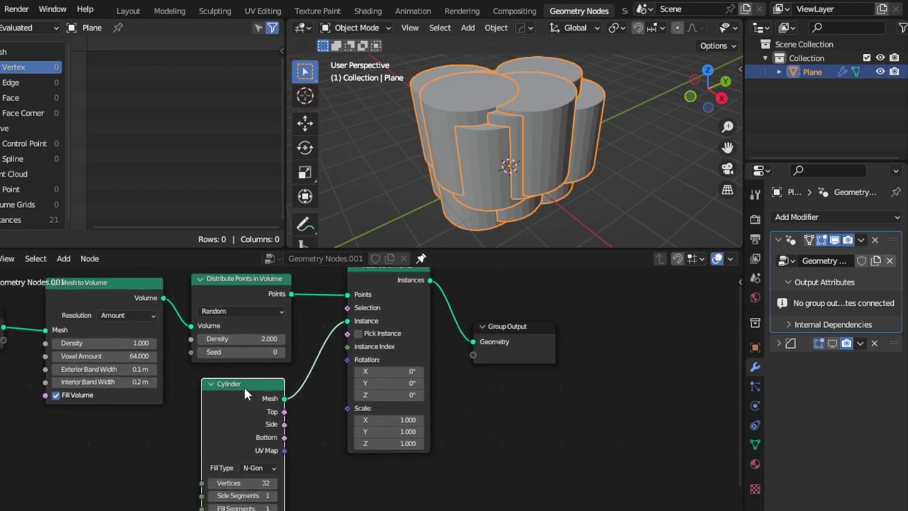
key("x")
- Add a new Ico Sphere below Distribute Points in Volume and link its Mesh to Instance
key("shift+a")
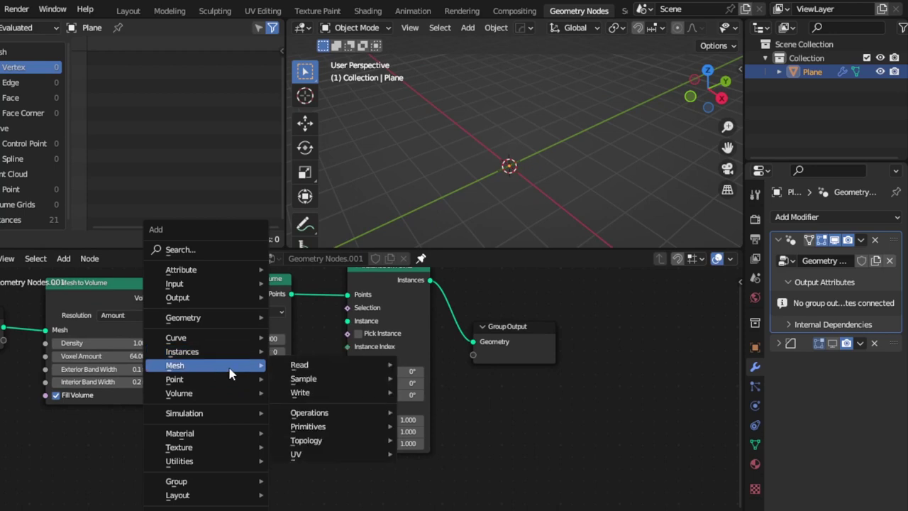
mouse_move(308, 426)
left_click(437, 385)
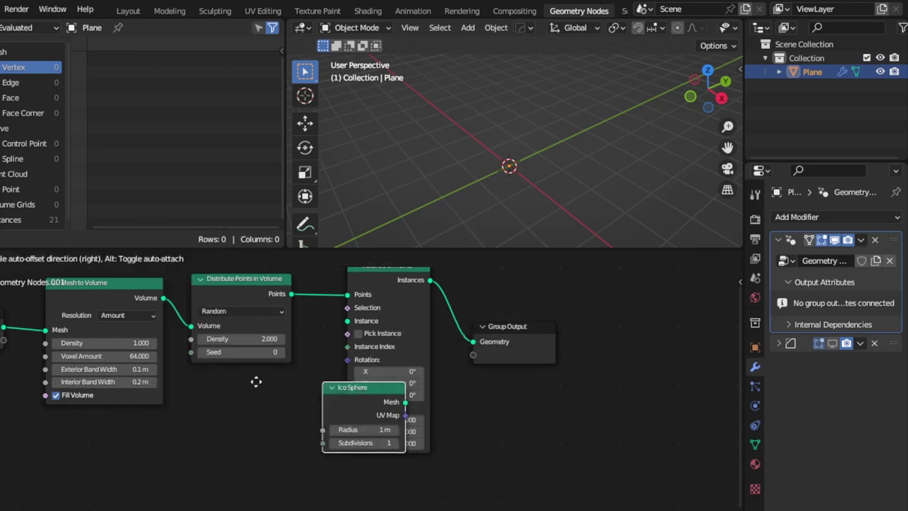
left_click(205, 377)
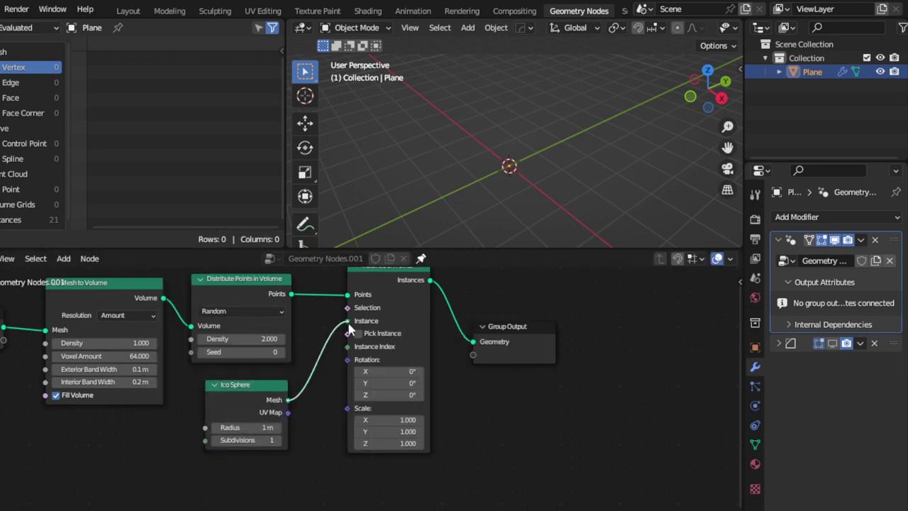
left_click_drag(287, 401, 347, 321)
- Shrink the Ico Sphere radius to 0.04 m, trying 0.1 m first
double_click(258, 428)
type("0.1")
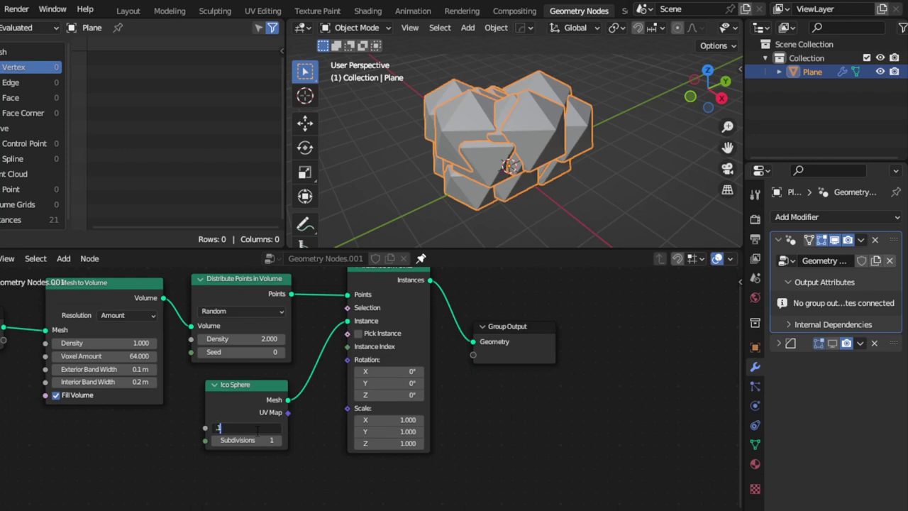
key("Return")
scroll(480, 190, "up", 3)
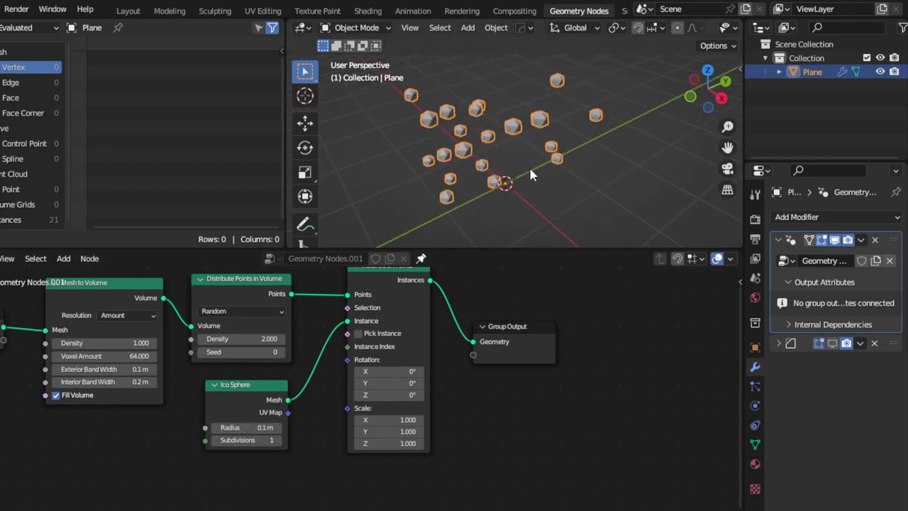
double_click(241, 427)
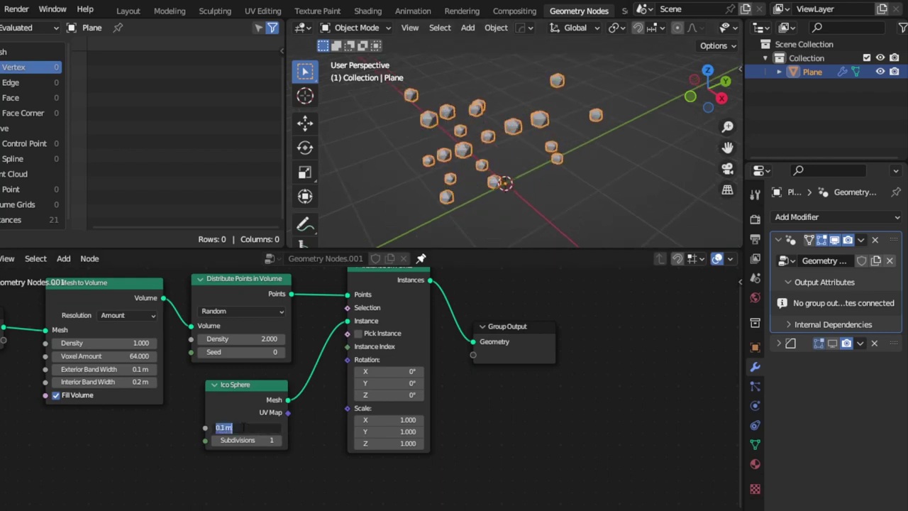
type("0")
type("4")
key("Return")
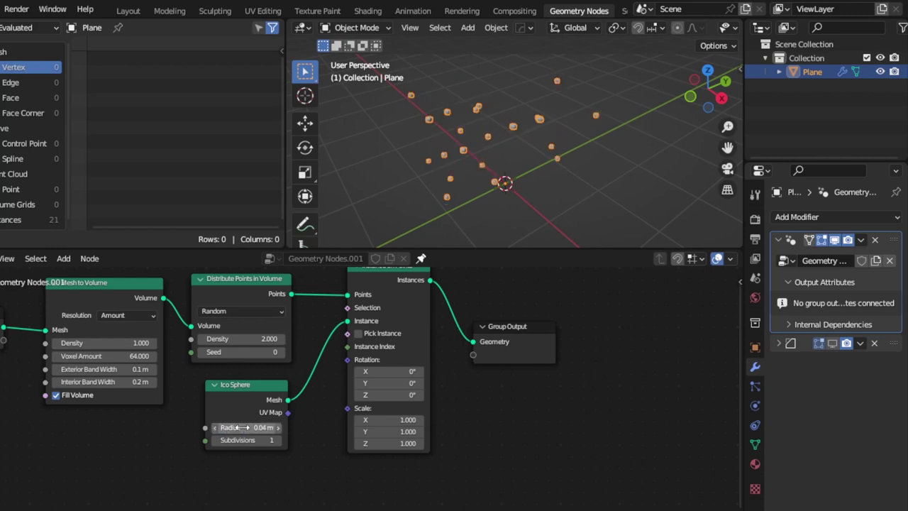
- Raise the volume point density through 4 and 7 to 10 for the denser scatter
double_click(240, 339)
type("4")
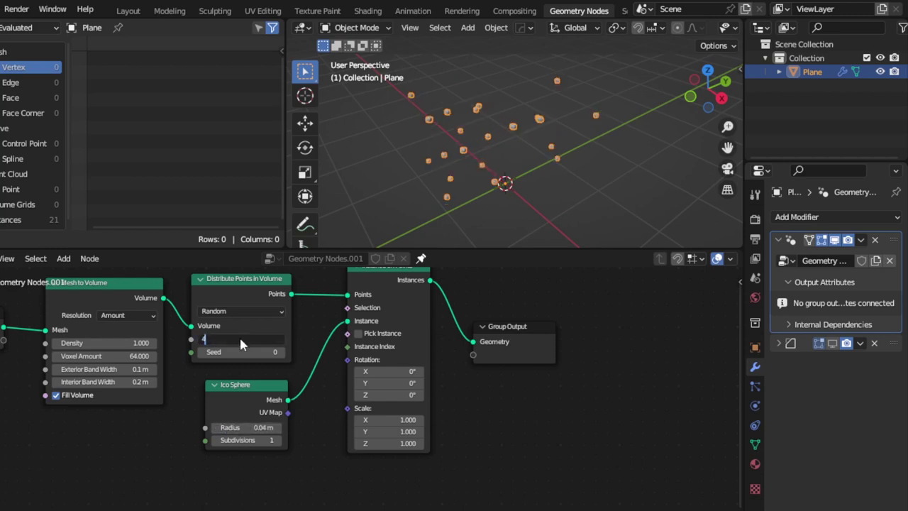
key("Return")
scroll(459, 214, "down", 3)
double_click(263, 337)
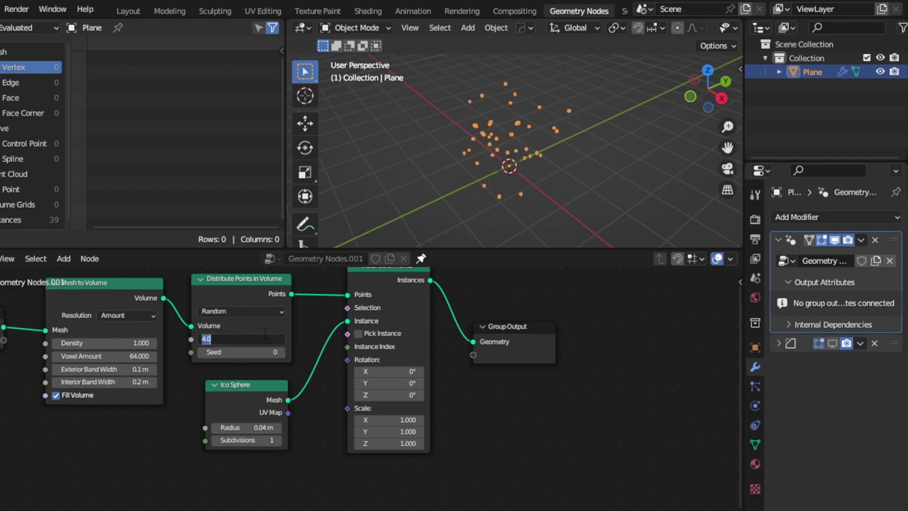
type("7")
key("Return")
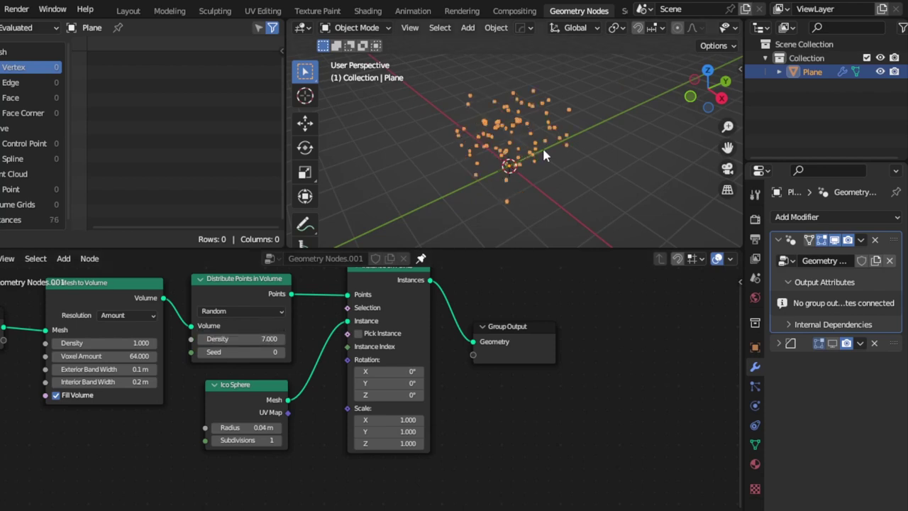
mouse_move(542, 145)
middle_mouse_down()
mouse_move(618, 97)
mouse_move(408, 220)
middle_mouse_up()
double_click(255, 339)
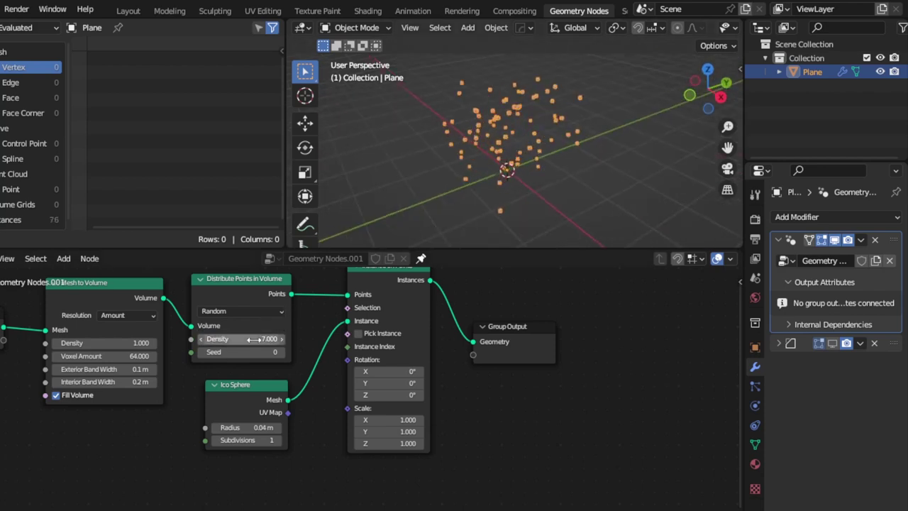
type("10")
key("Return")
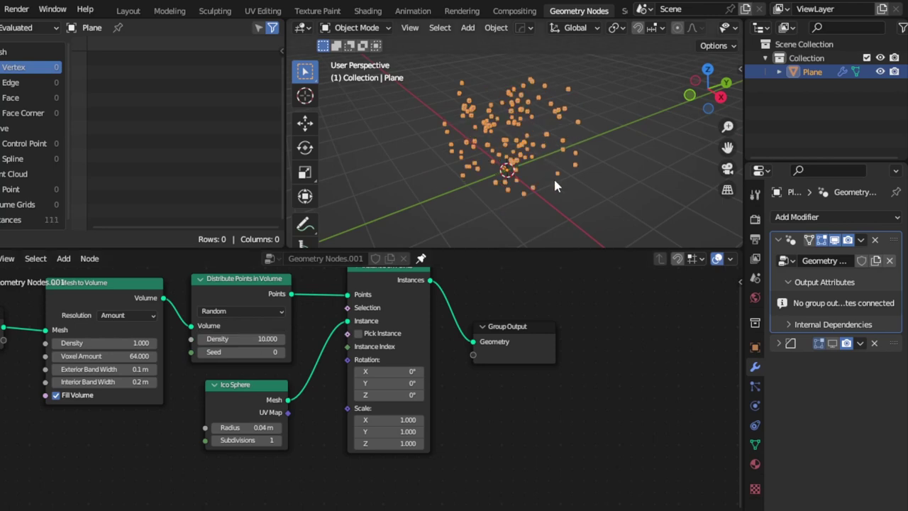
mouse_move(553, 177)
middle_mouse_down()
mouse_move(584, 152)
mouse_move(555, 202)
mouse_move(522, 169)
mouse_move(522, 154)
middle_mouse_up()
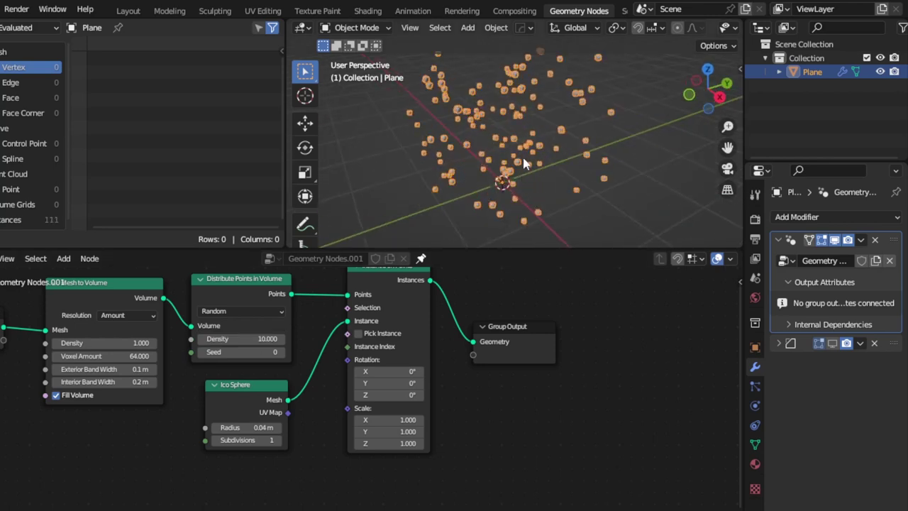
middle_click_drag(457, 373, 472, 431)
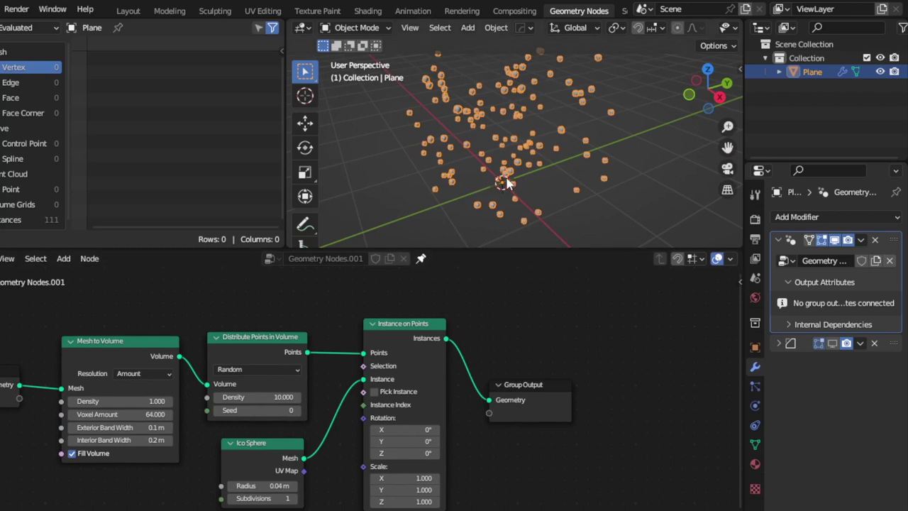
- Orbit and resize the viewport to inspect the scattered spheres from several angles
mouse_move(506, 183)
middle_mouse_down()
mouse_move(648, 135)
mouse_move(601, 165)
middle_mouse_up()
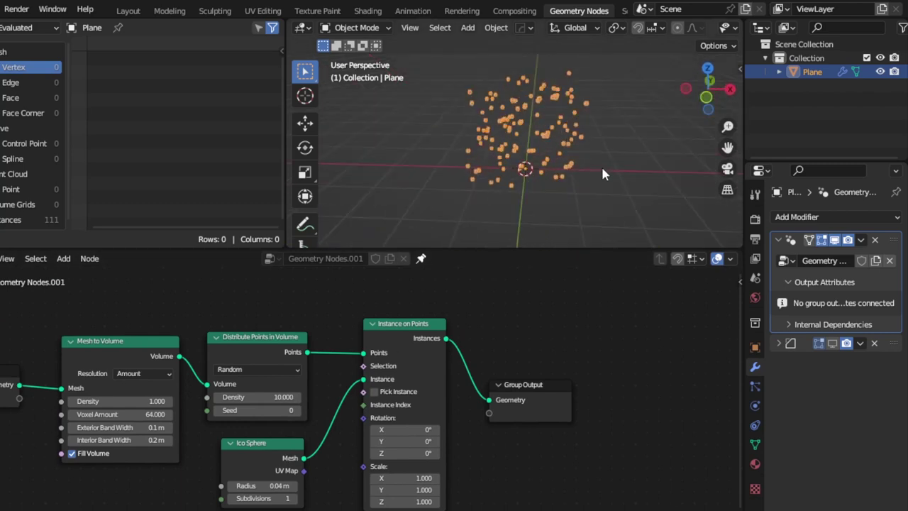
key("KP_7")
middle_click_drag(549, 203, 459, 86)
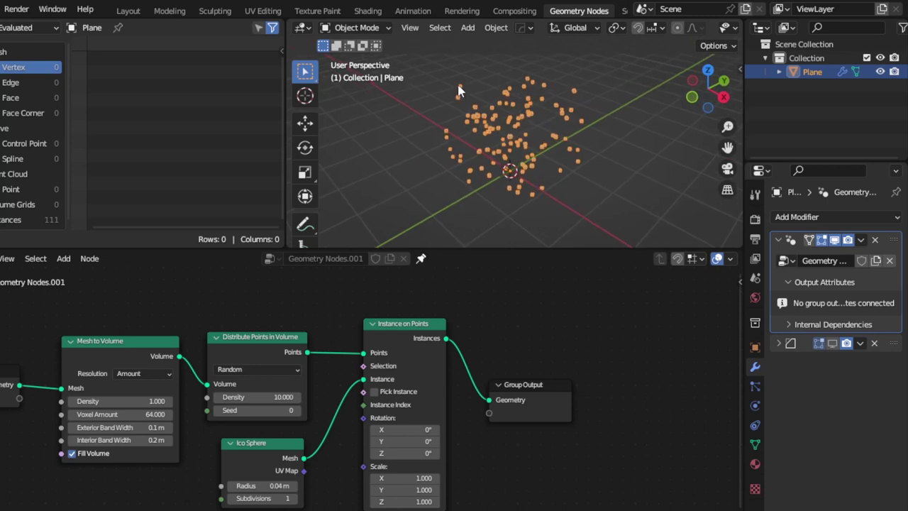
mouse_move(554, 151)
middle_mouse_down()
mouse_move(599, 113)
mouse_move(517, 245)
middle_mouse_up()
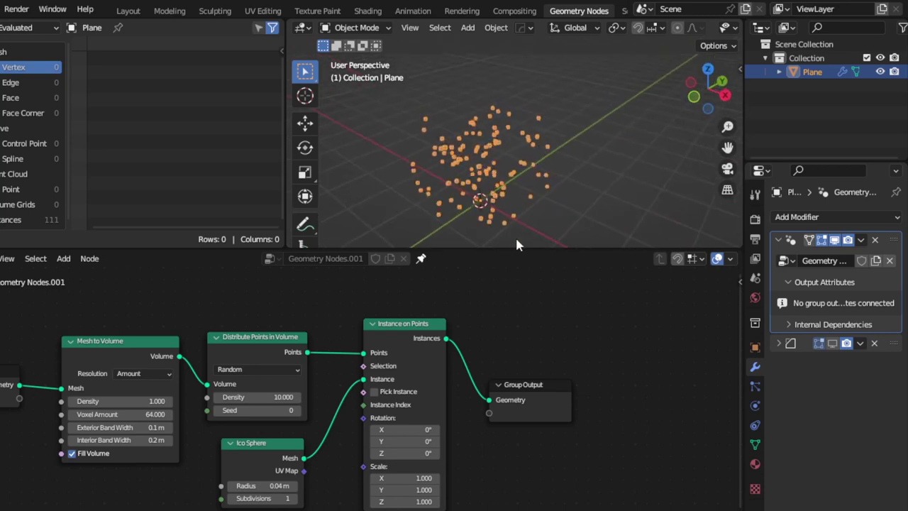
left_click_drag(517, 247, 511, 345)
mouse_move(511, 341)
middle_mouse_down()
mouse_move(504, 209)
mouse_move(500, 327)
middle_mouse_up()
left_click_drag(490, 346, 490, 269)
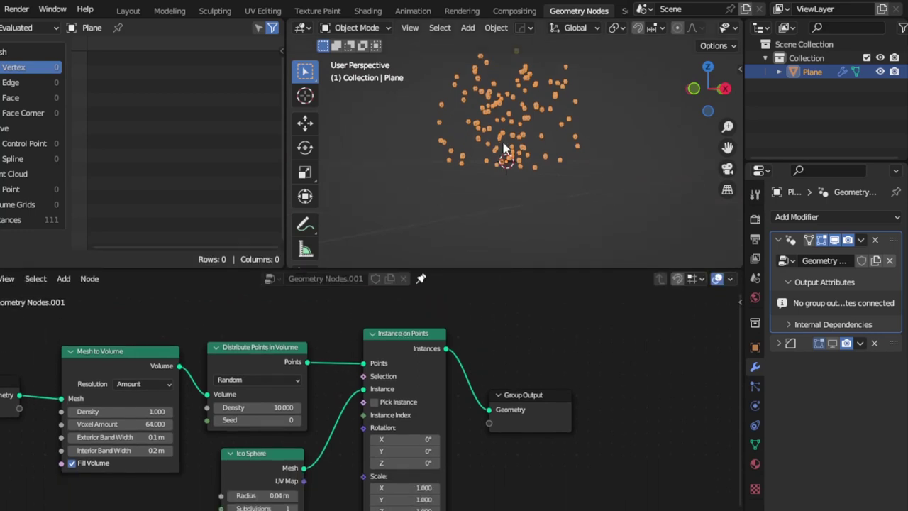
mouse_move(511, 163)
middle_mouse_down()
mouse_move(570, 195)
mouse_move(489, 186)
mouse_move(511, 163)
middle_mouse_up()
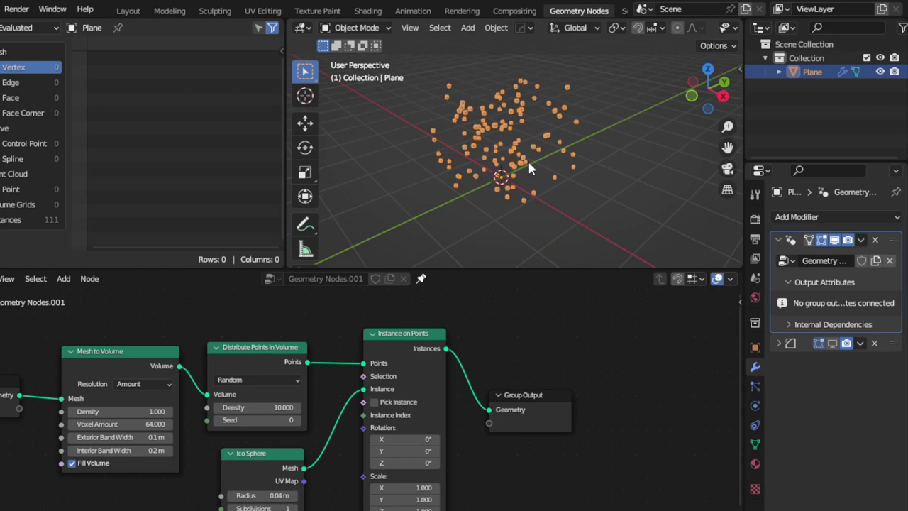
- Move Group Output far right, view the points from the top, and bring up the add-node list
left_click_drag(525, 394, 710, 372)
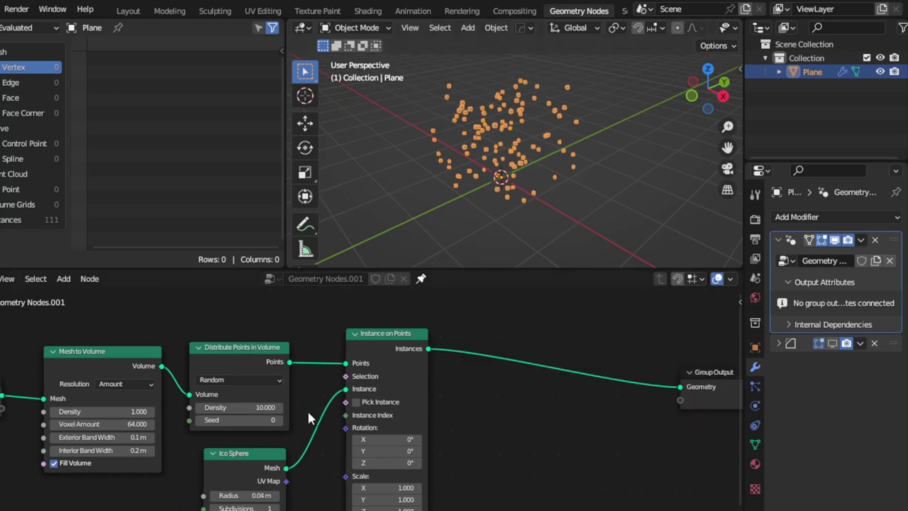
left_click(518, 227)
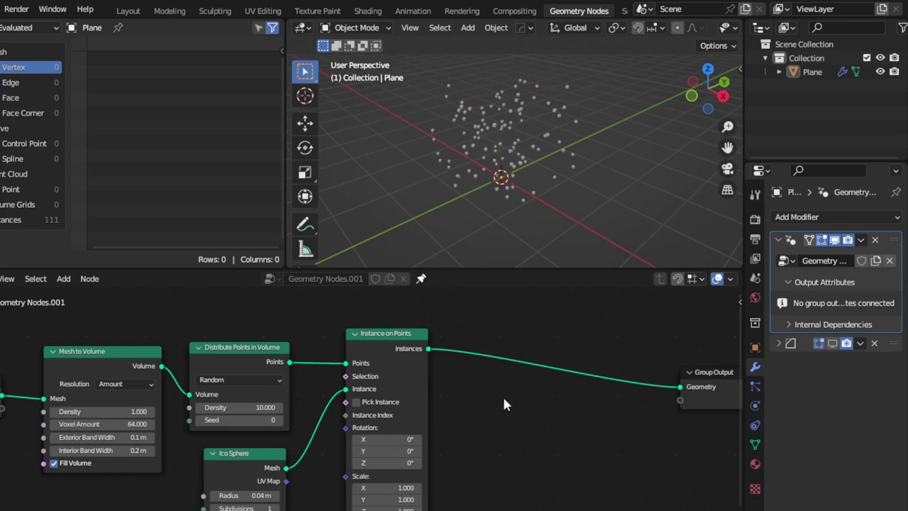
middle_click_drag(489, 166, 558, 225)
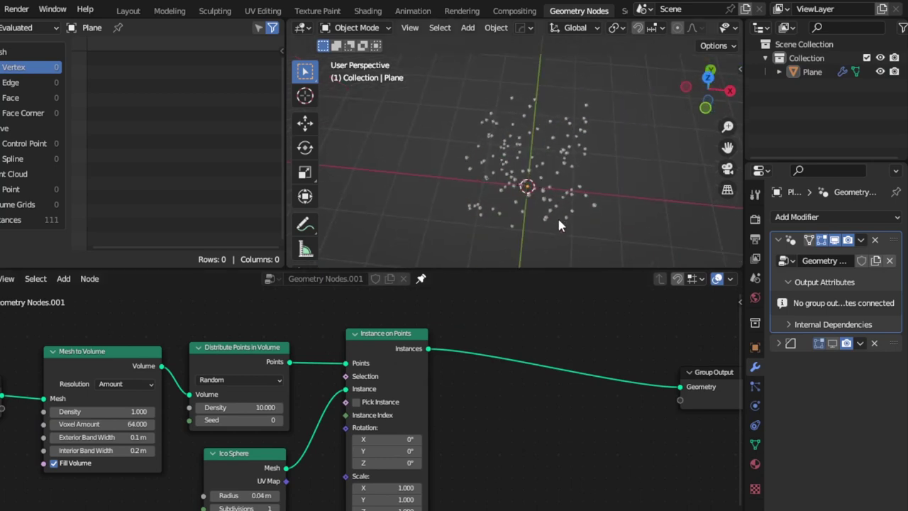
key("KP_7")
scroll(559, 225, "up", 3)
mouse_move(586, 189)
middle_mouse_down()
mouse_move(513, 95)
mouse_move(596, 176)
middle_mouse_up()
key("KP_7")
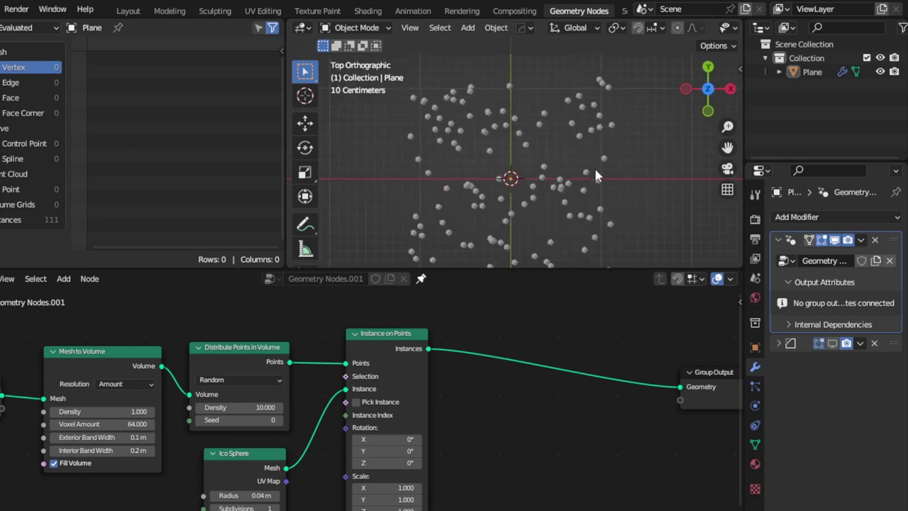
scroll(586, 164, "down", 2)
scroll(568, 158, "down", 1)
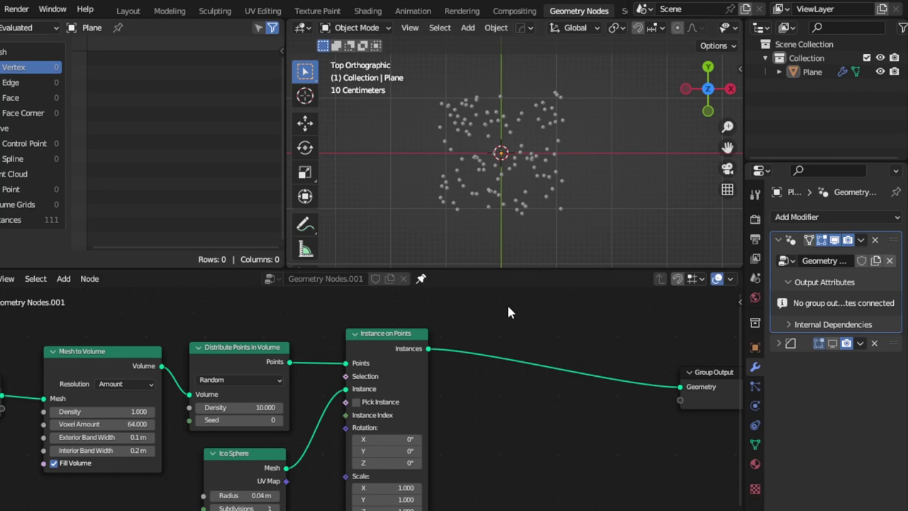
key("shift+a")
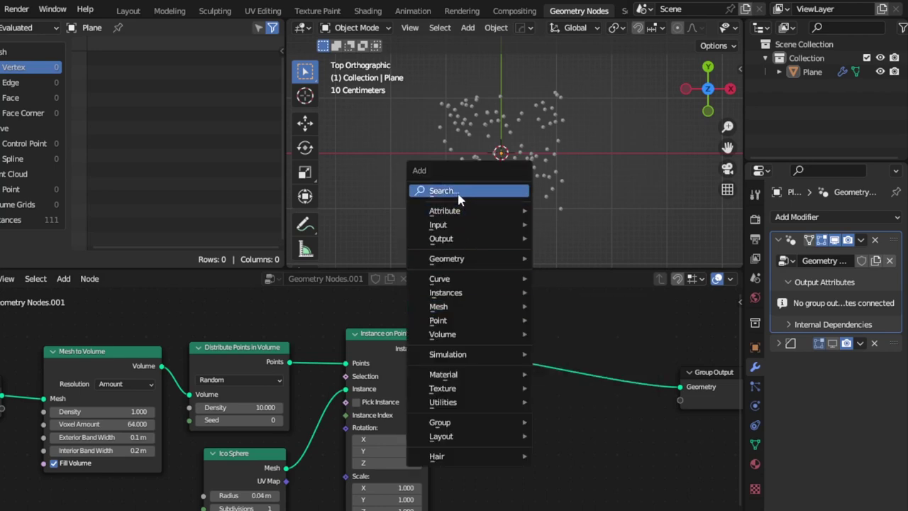
- Search 'set' and insert a Set Position node before Group Output
left_click(440, 190)
type("se")
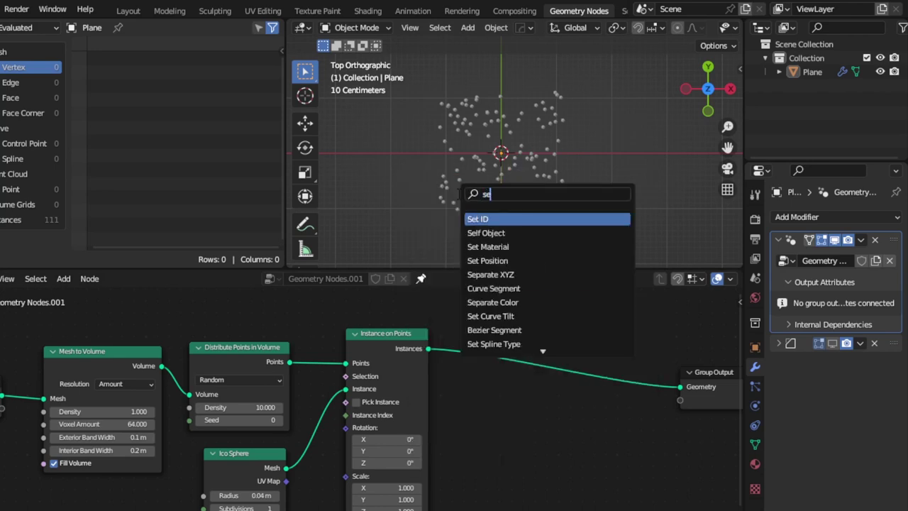
type("t")
left_click(508, 247)
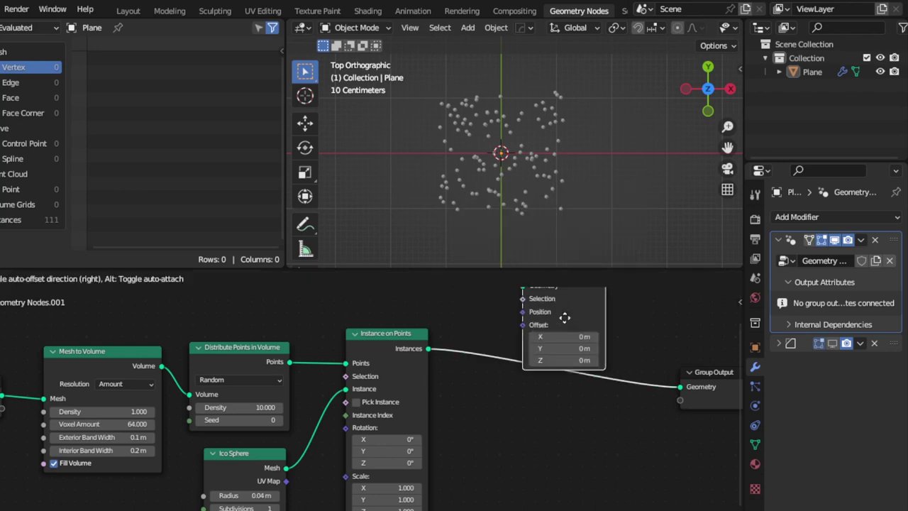
left_click(596, 382)
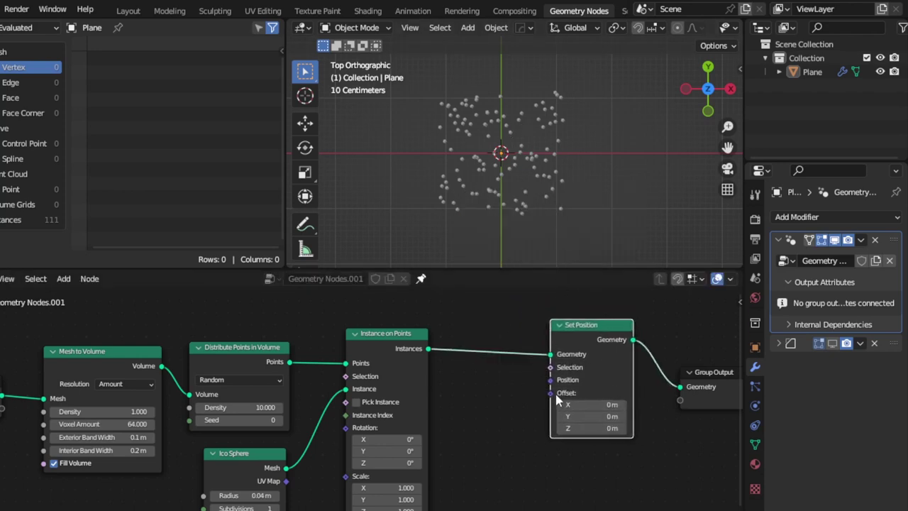
- Test the offset, then reset the Plane's X location and the Set Position offsets to 0
mouse_move(592, 404)
left_mouse_down()
mouse_move(560, 404)
mouse_move(595, 405)
mouse_move(585, 417)
mouse_move(607, 429)
mouse_move(578, 429)
left_mouse_up()
type(".5")
key("n")
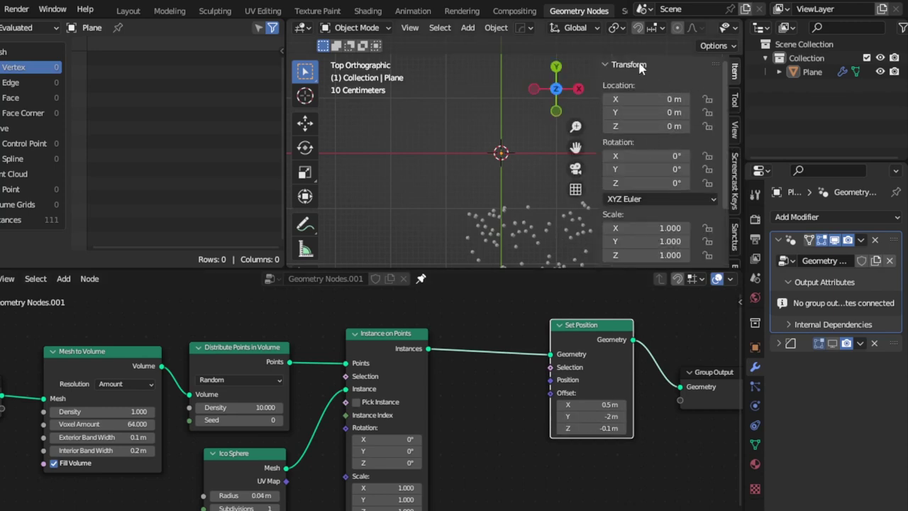
left_click_drag(643, 99, 655, 100)
left_click(643, 100)
type("0")
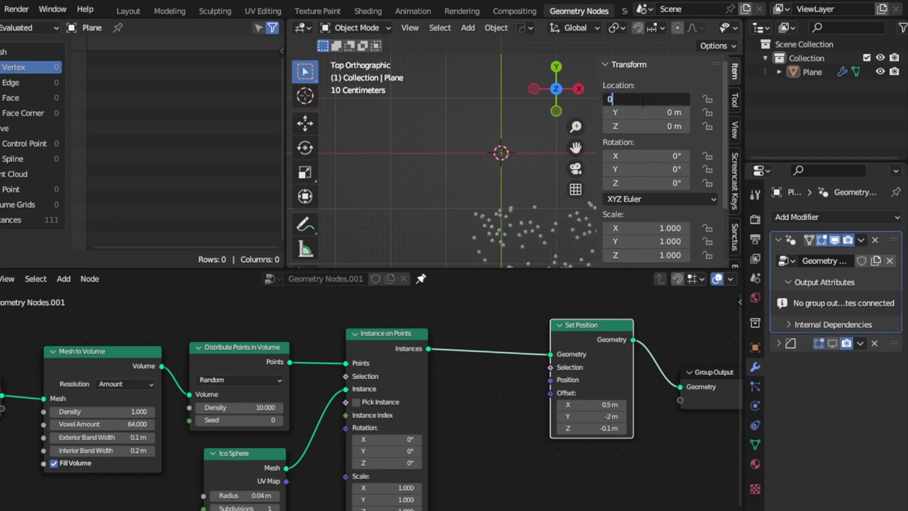
key("Return")
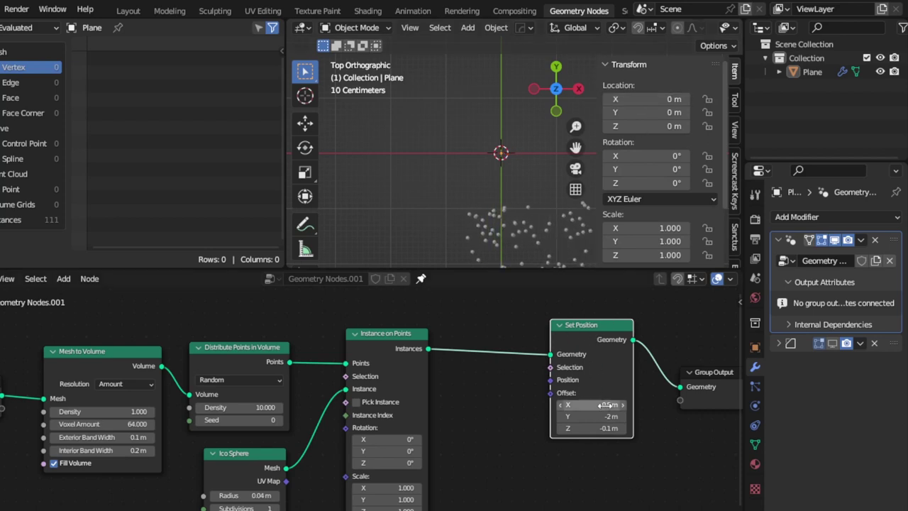
left_click_drag(599, 404, 600, 428)
type("0")
key("Return")
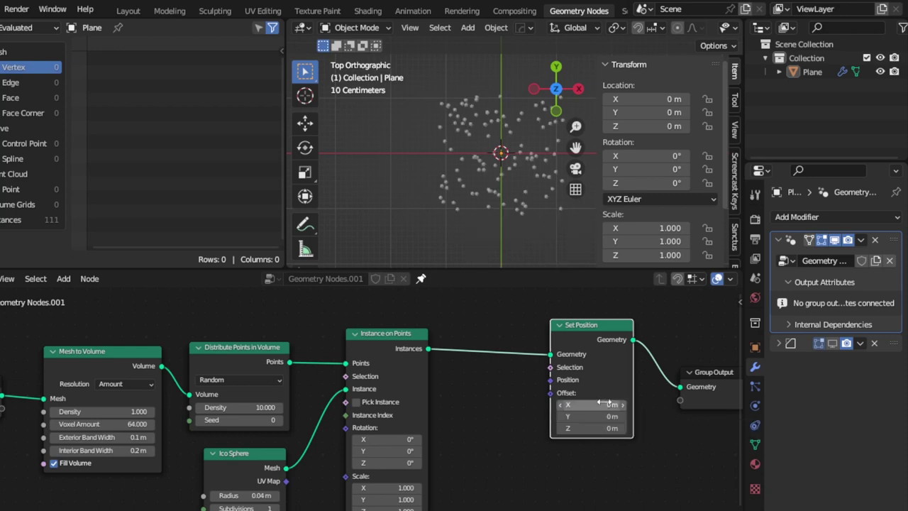
left_click(517, 397)
- Hide the sidebars and set the point Density to 12
key("n")
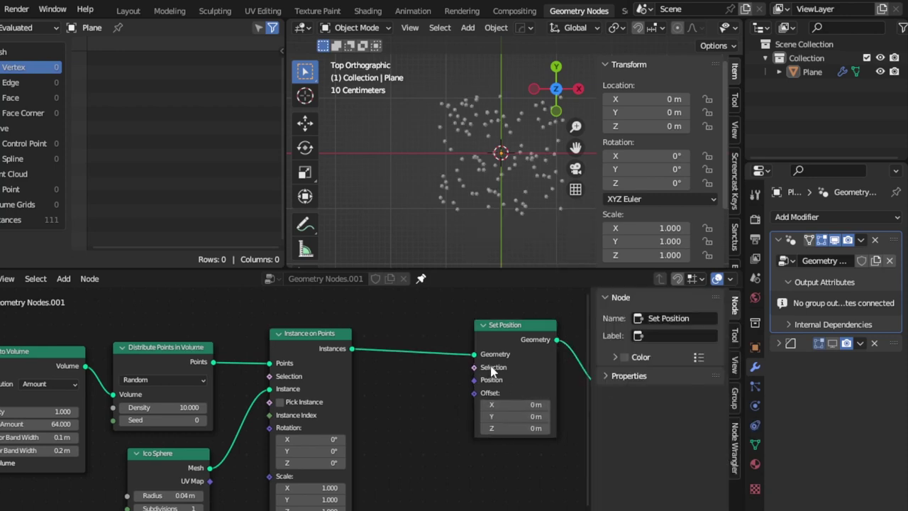
key("n")
left_click_drag(471, 270, 502, 194)
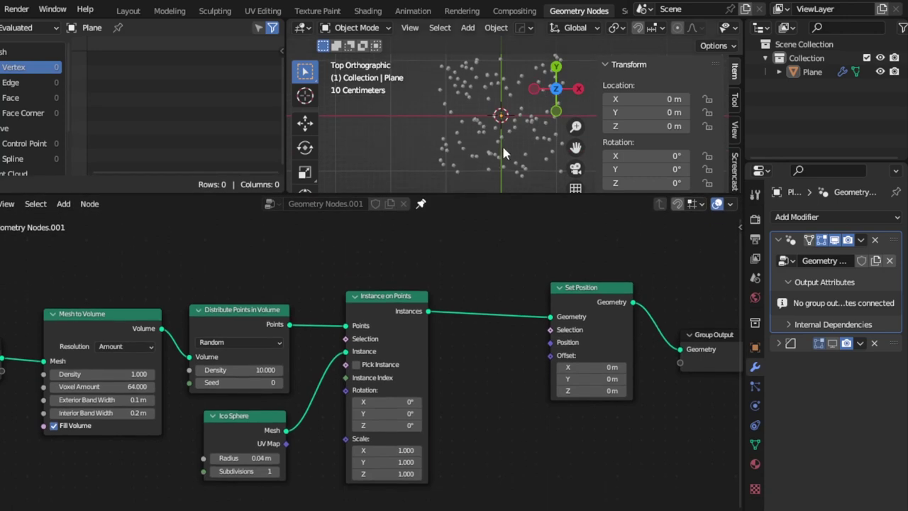
key("n")
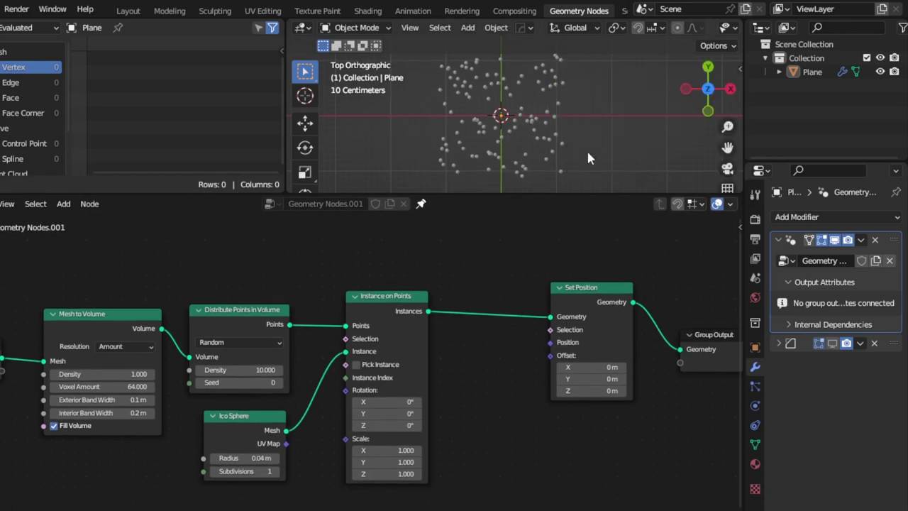
mouse_move(587, 152)
middle_mouse_down()
mouse_move(543, 57)
mouse_move(555, 141)
middle_mouse_up()
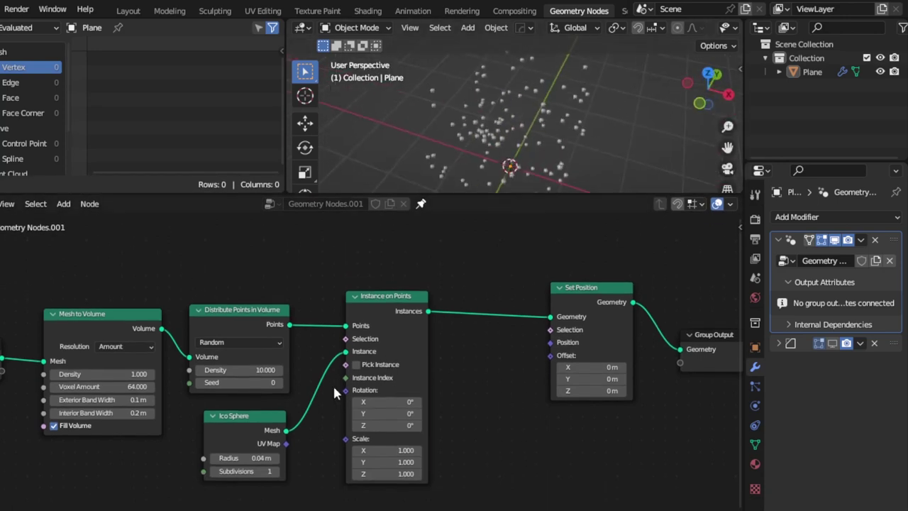
left_click(254, 370)
type("12")
key("Return")
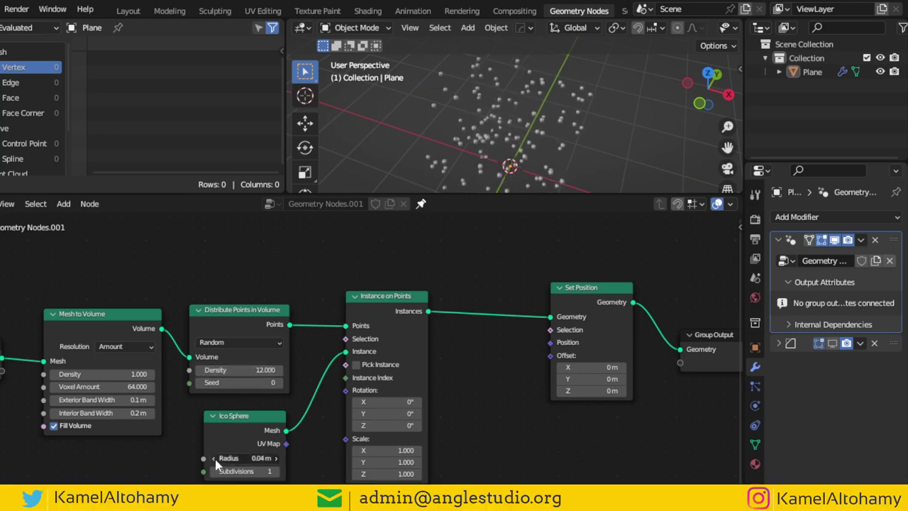
- Set the Ico Sphere radius to 0.033 m
left_click_drag(213, 459, 192, 459)
left_click(240, 457)
type("0.033")
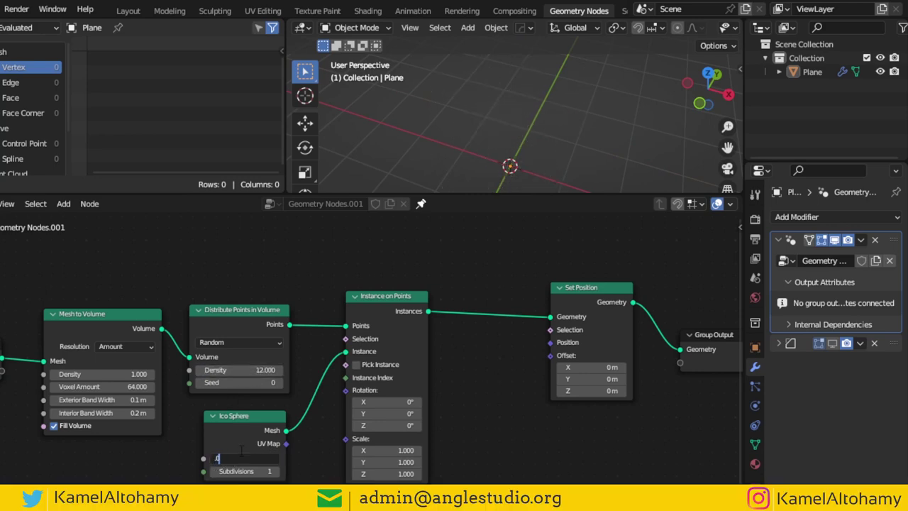
key("Return")
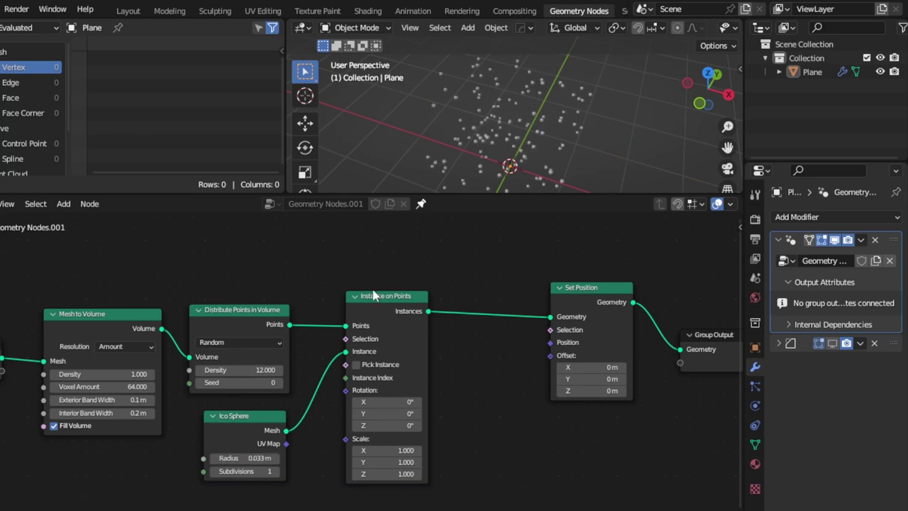
- Move Set Position and Group Output further right and bring up the add-node list
scroll(410, 295, "down", 2)
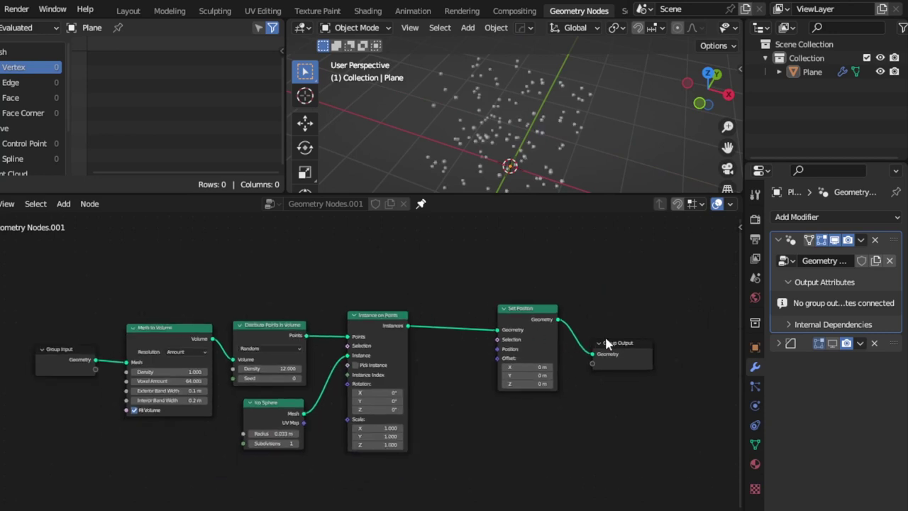
left_click_drag(614, 342, 671, 337)
left_click_drag(539, 310, 604, 320)
scroll(534, 348, "up", 1)
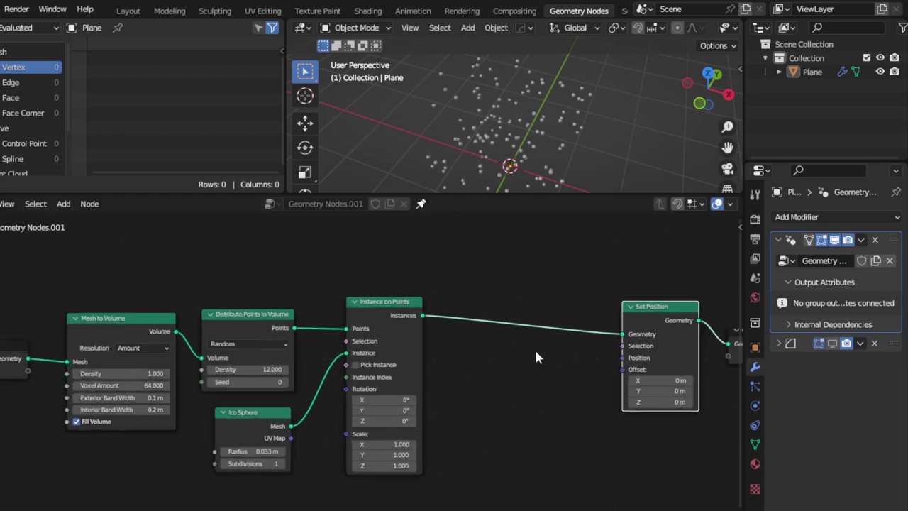
middle_click_drag(534, 348, 359, 361)
key("shift+a")
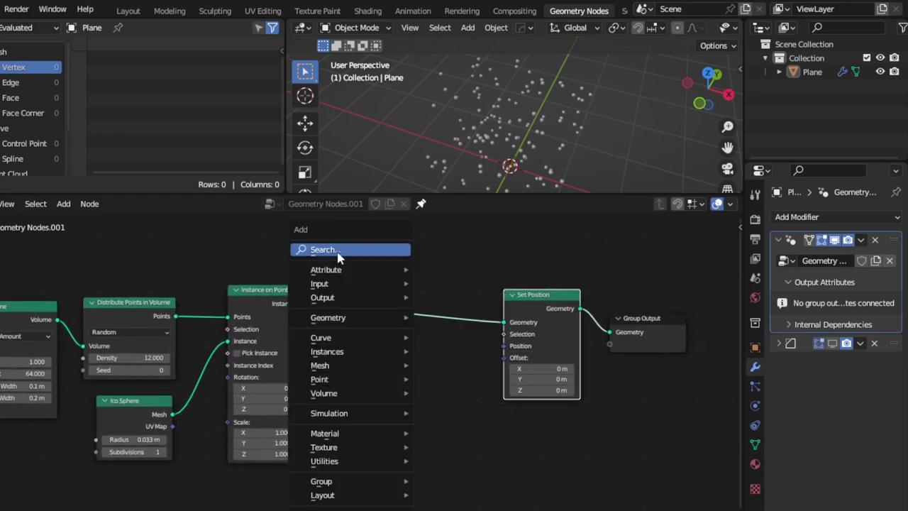
- Add a Noise Texture node and connect its Color to Set Position's Offset
left_click(325, 249)
type("noi")
key("Return")
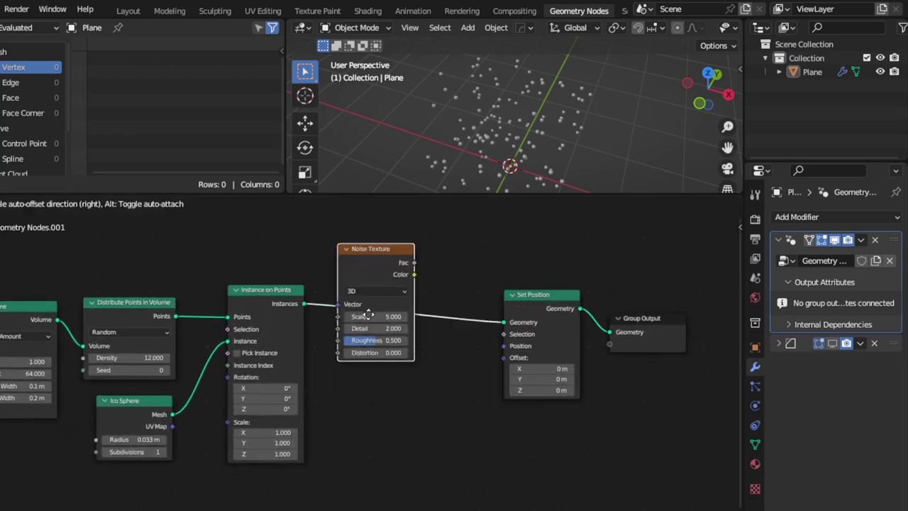
left_click(414, 416)
scroll(438, 417, "up", 2)
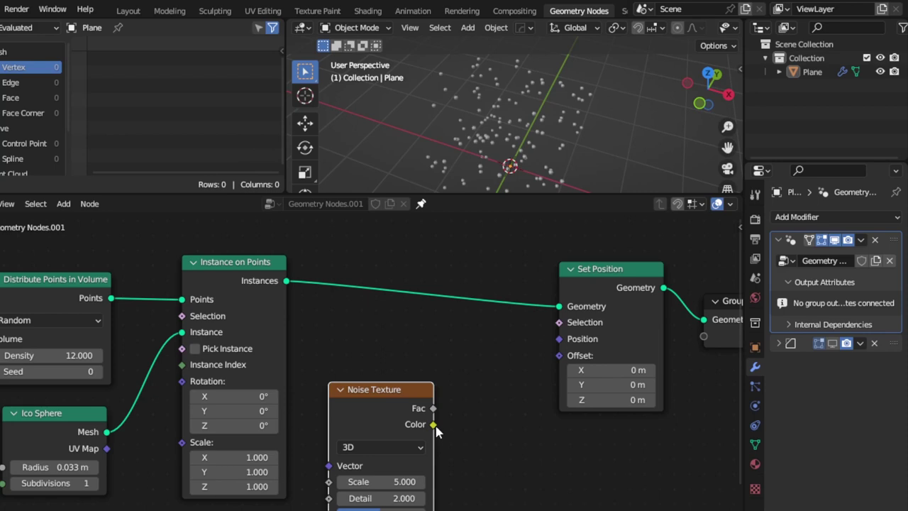
left_click_drag(434, 424, 560, 355)
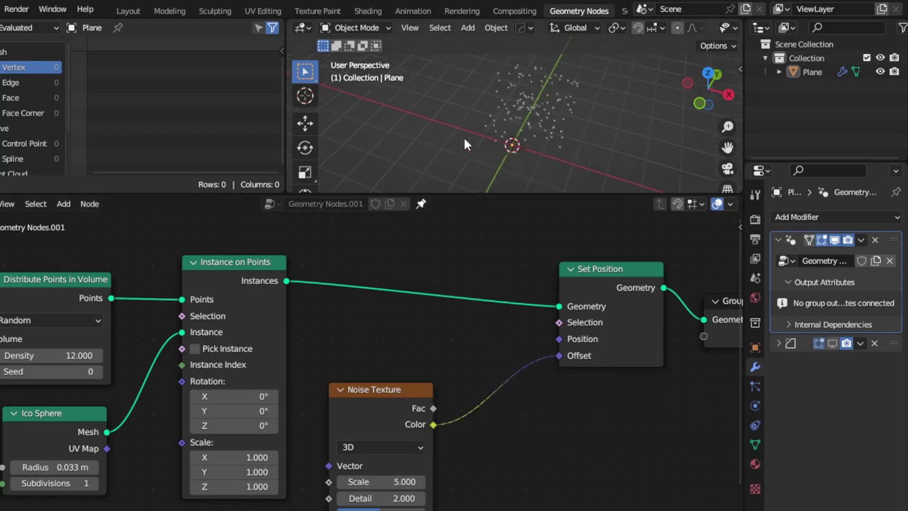
- View the jittered points from the top and mute the noise to compare the effect
key("KP_7")
scroll(542, 154, "up", 5)
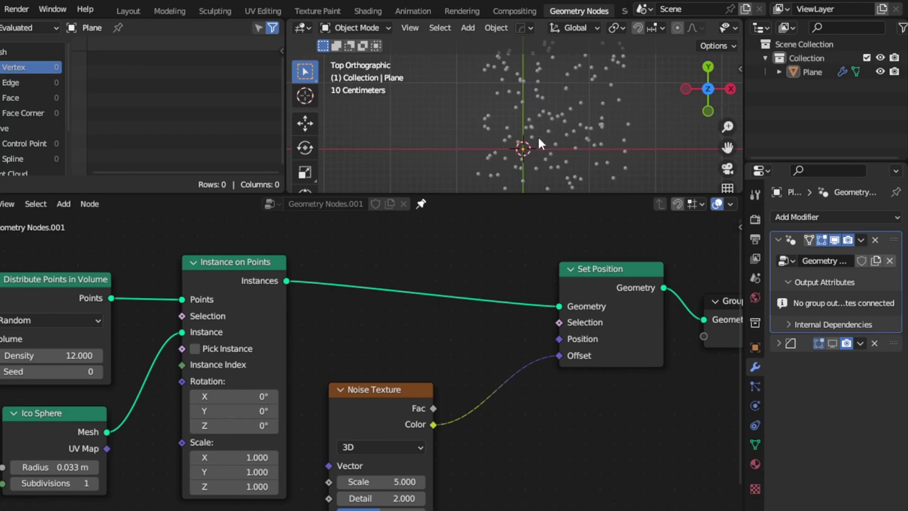
scroll(546, 145, "down", 2)
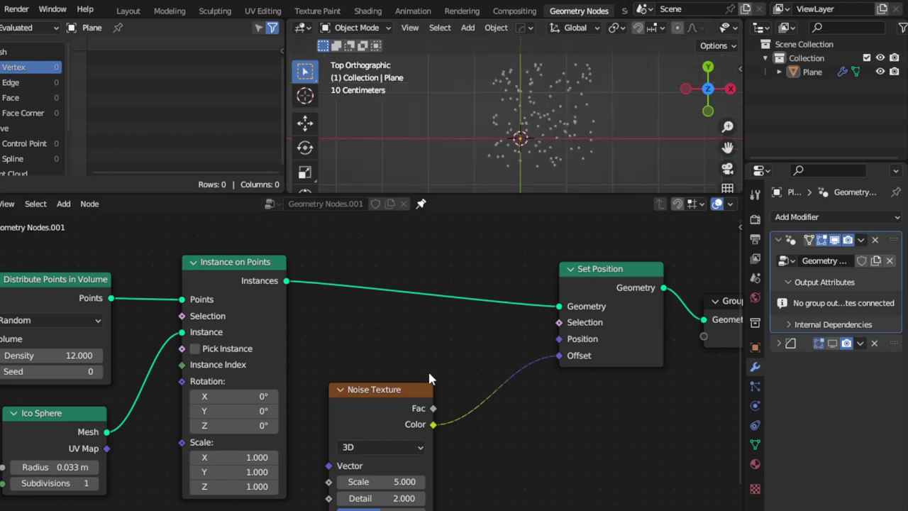
left_click_drag(397, 390, 375, 396)
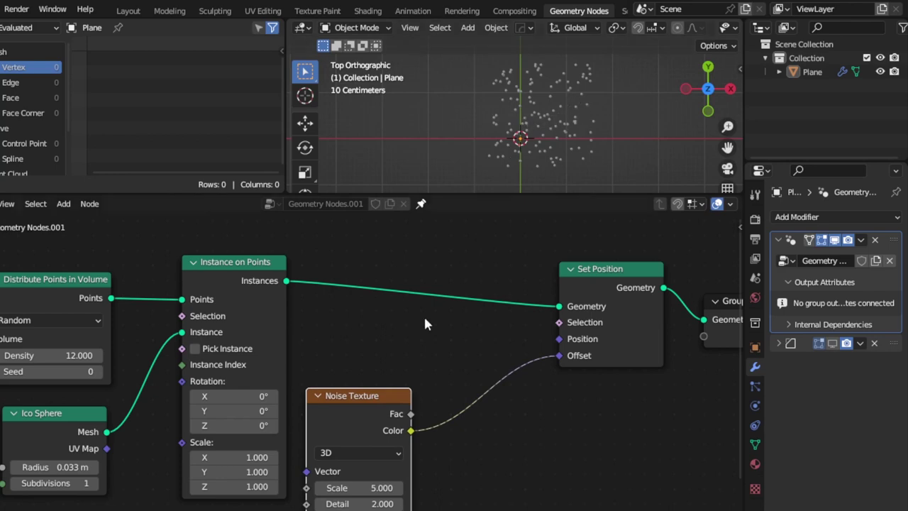
key("m")
key("m")
key("m")
key("m")
key("shift+a")
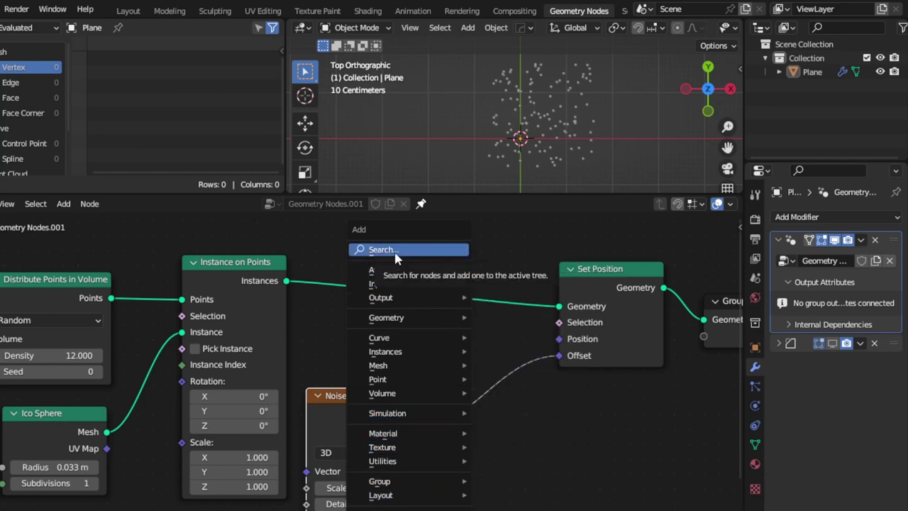
mouse_move(408, 462)
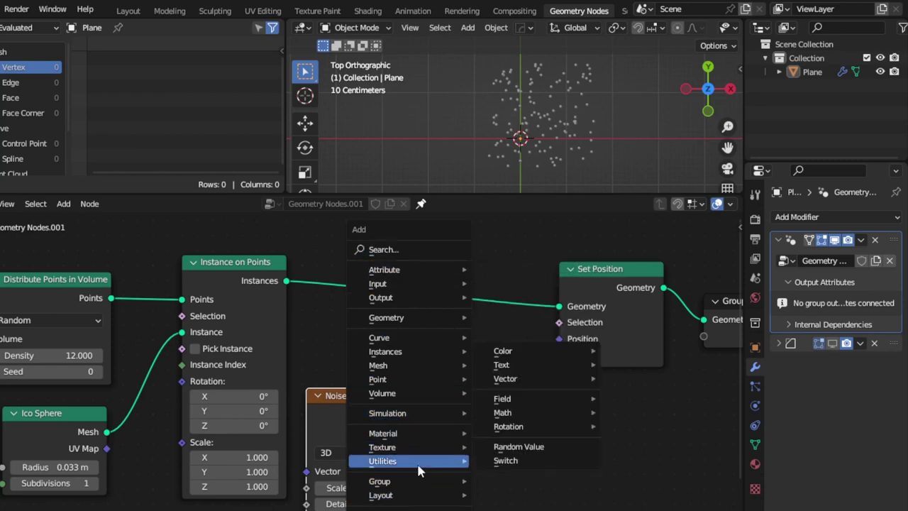
mouse_move(536, 378)
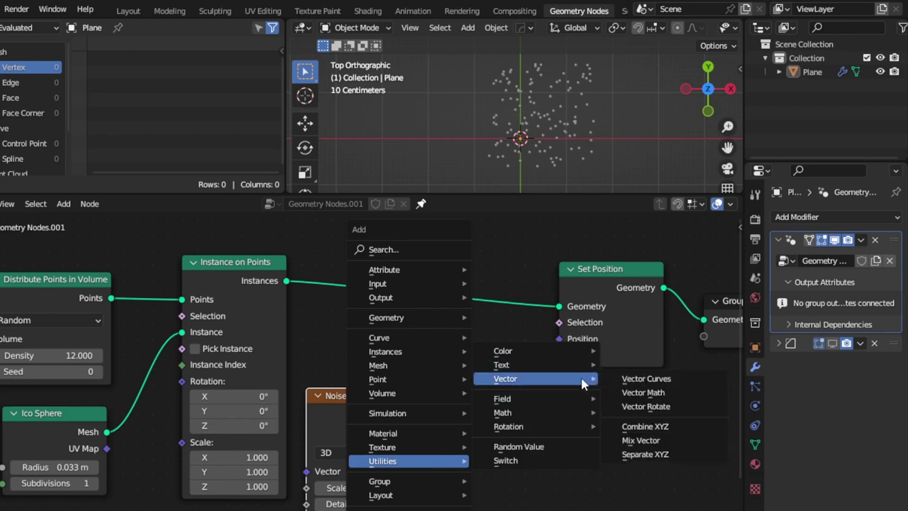
- Insert a vector math node between the noise and Offset and set its operation to Scale
left_click(632, 391)
left_click(443, 320)
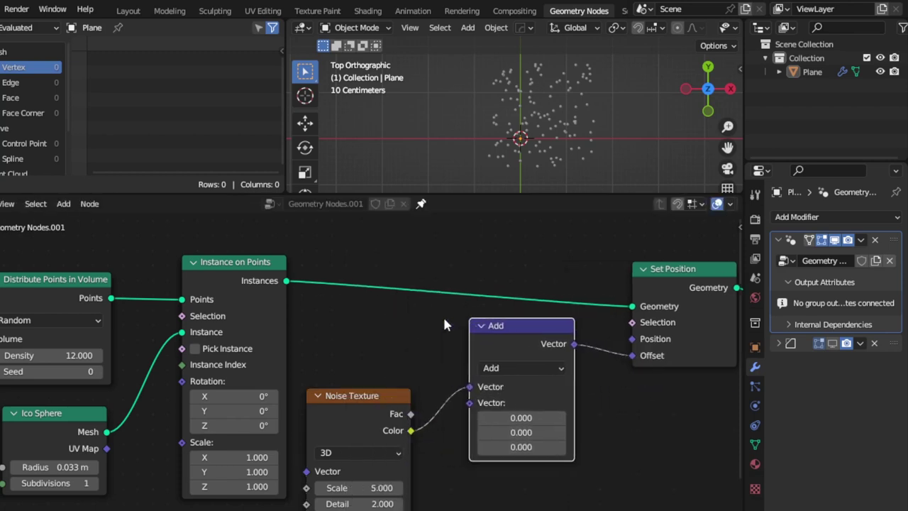
left_click(537, 369)
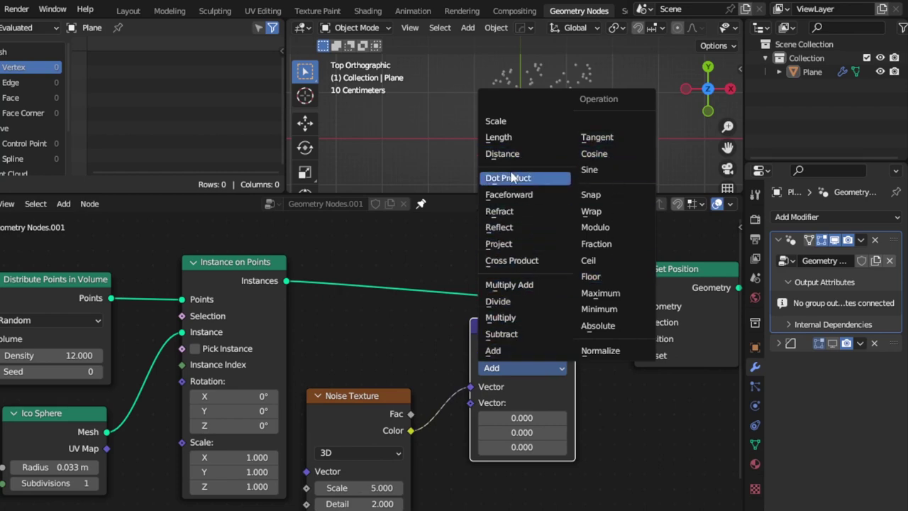
left_click(503, 122)
- Try scale factors starting at 1, stepping the value up to 2.000
mouse_move(511, 402)
left_mouse_down()
mouse_move(568, 402)
mouse_move(515, 402)
left_mouse_up()
left_click(515, 402)
type("1")
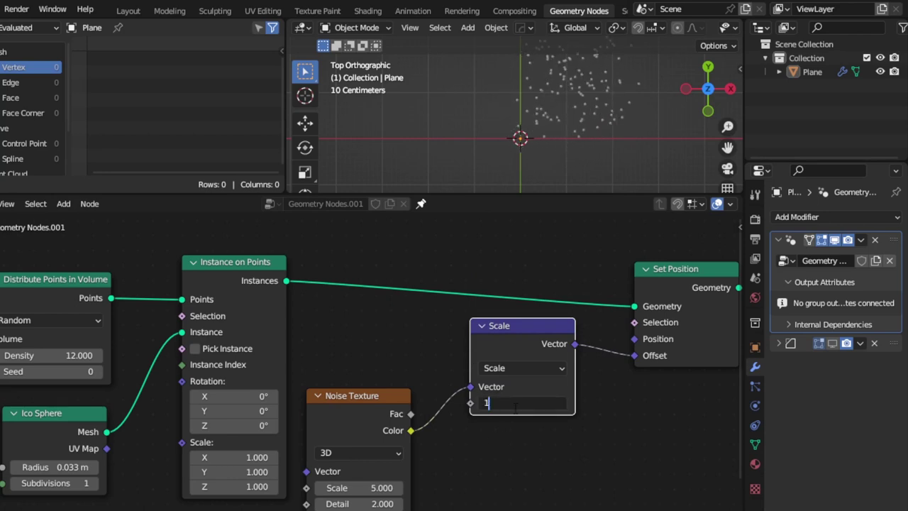
key("Return")
left_click(563, 402)
left_click(563, 403)
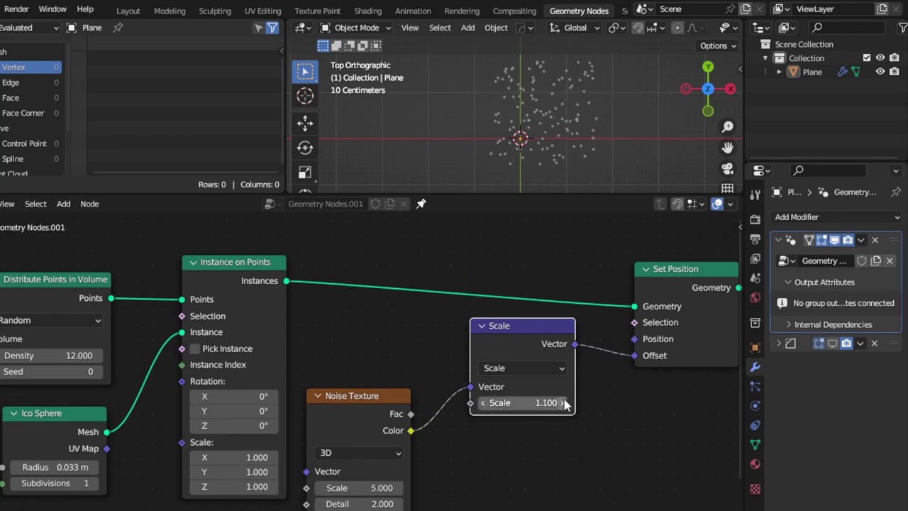
left_click(564, 402)
triple_click(564, 403)
triple_click(564, 403)
left_click_drag(532, 330, 566, 338)
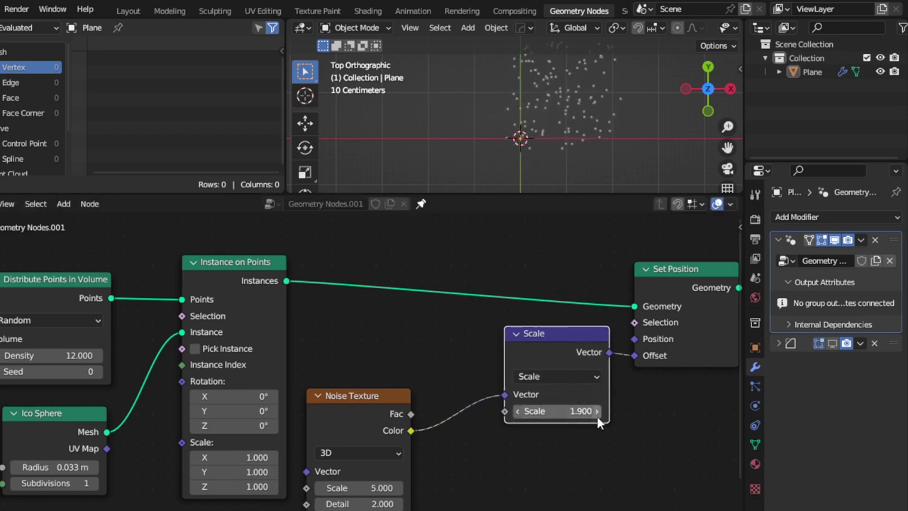
left_click(597, 412)
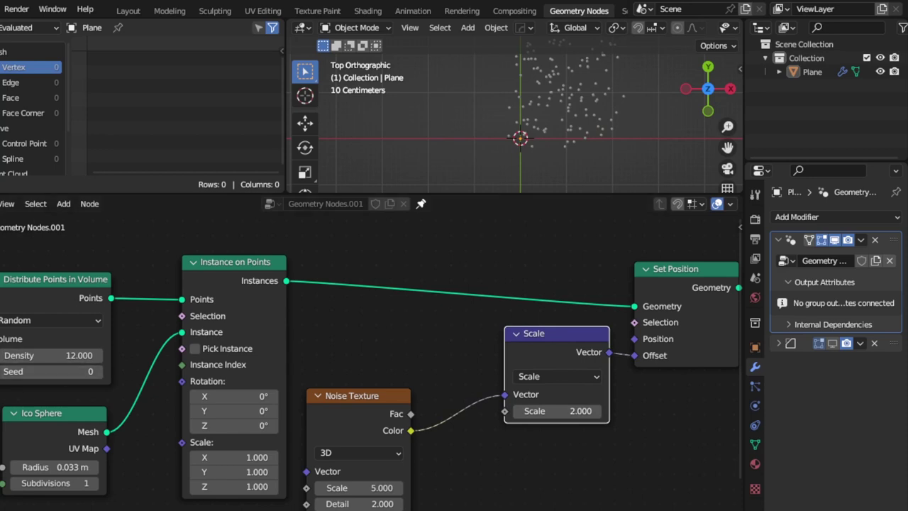
- Enter a scale factor of 3, then settle on 4.000
left_click(564, 411)
type("3")
key("Return")
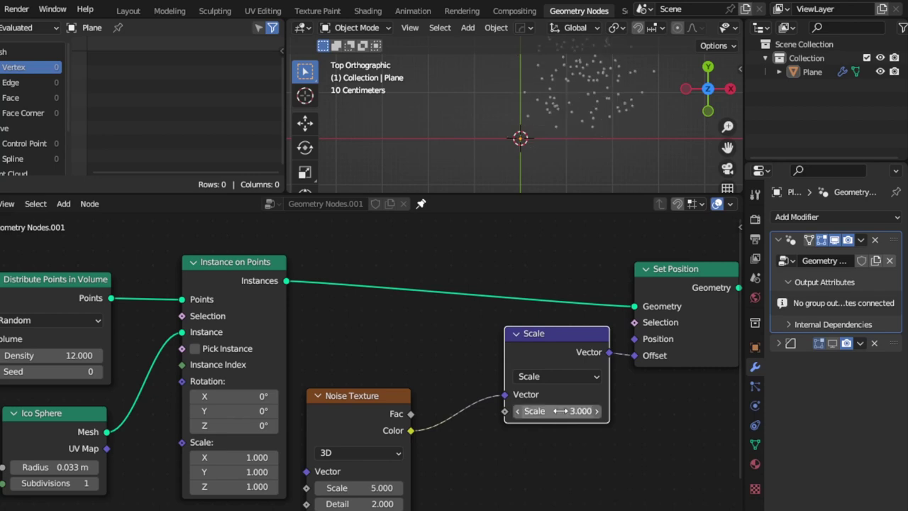
left_click(558, 411)
type("3")
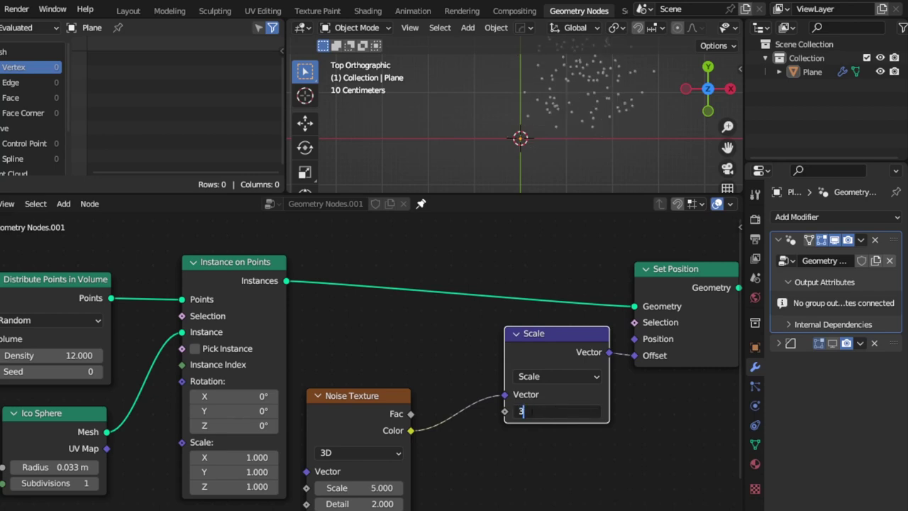
key("BackSpace")
type("4")
key("Return")
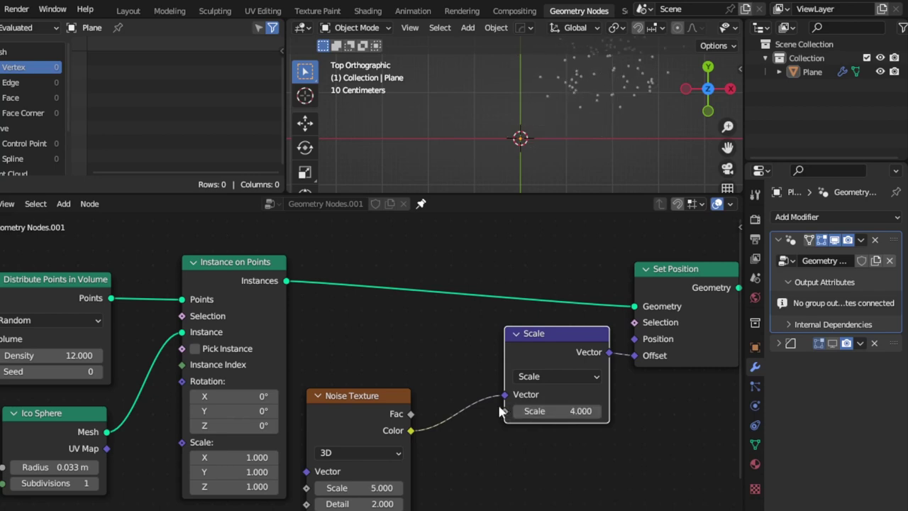
left_click_drag(508, 195, 509, 286)
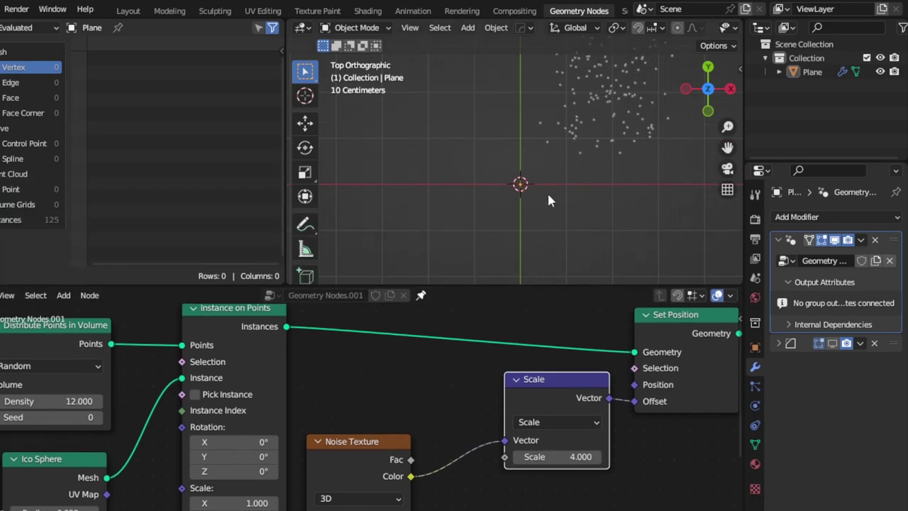
- Enlarge and pan the viewport to show the origin and points, then select the Plane
middle_click_drag(547, 191, 445, 196, "shift")
middle_click_drag(498, 148, 501, 188, "shift")
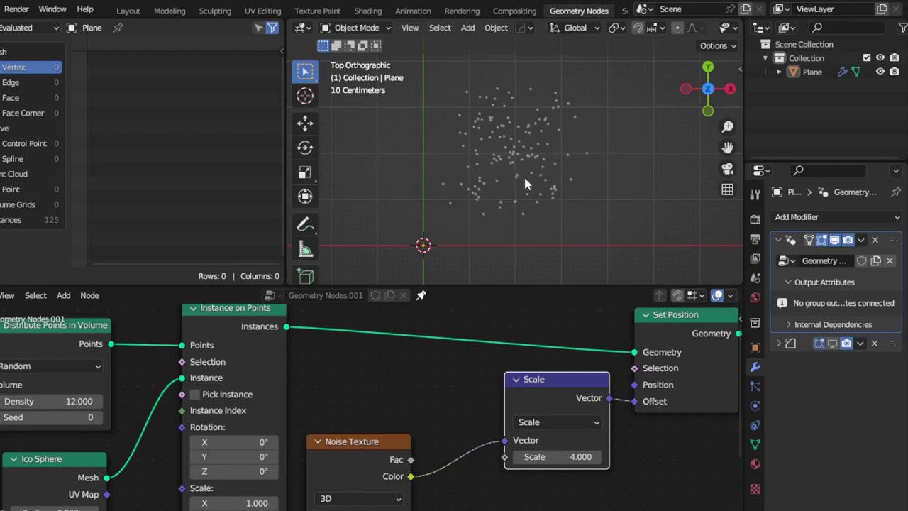
left_click(386, 442)
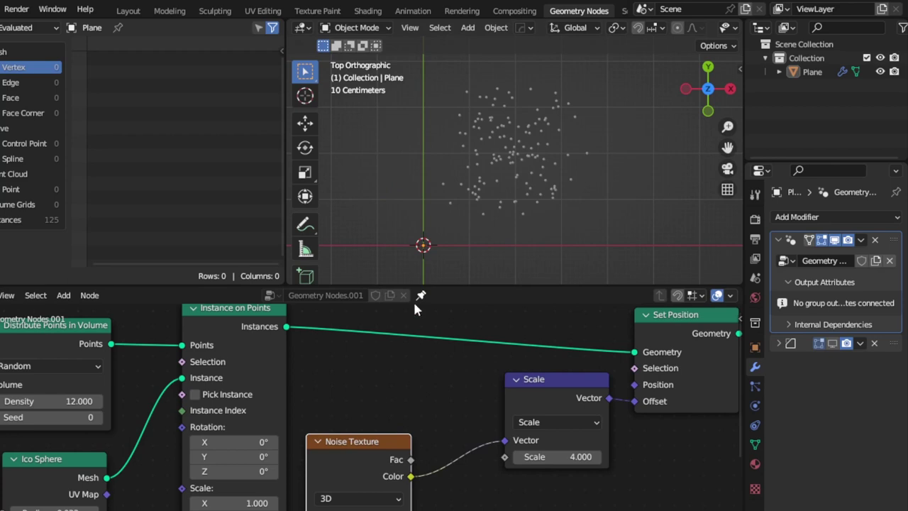
left_click(554, 102)
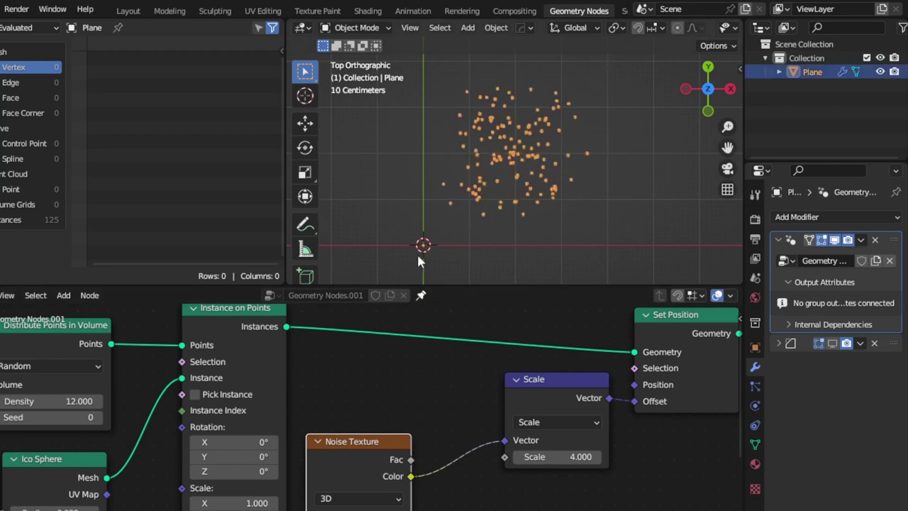
- Annotate X and Y axis arrows from the origin and write a 1 at top right
left_click_drag(424, 245, 593, 248)
mouse_move(424, 244)
left_mouse_down()
mouse_move(440, 78)
mouse_move(455, 75)
left_mouse_up()
left_click_drag(420, 243, 404, 230)
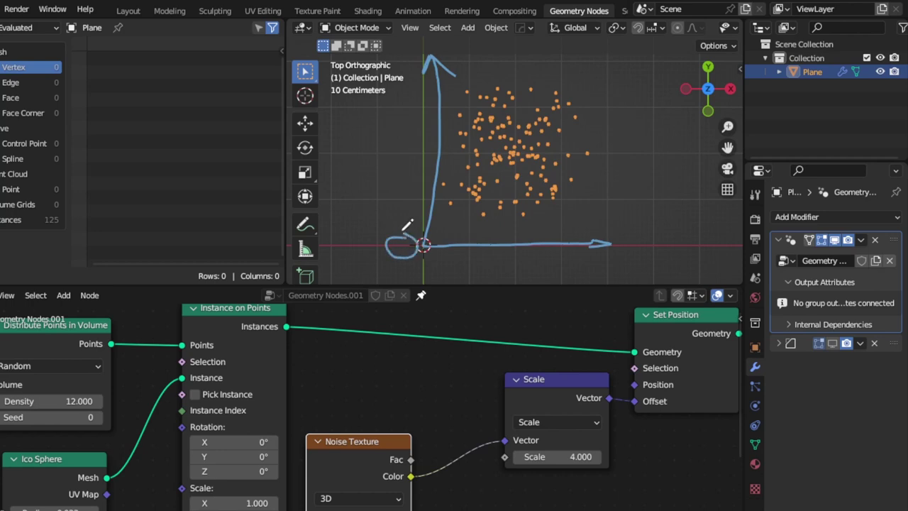
left_click_drag(597, 61, 604, 83)
- Nudge the Scale node slightly right and down in the node graph
scroll(423, 364, "down", 1)
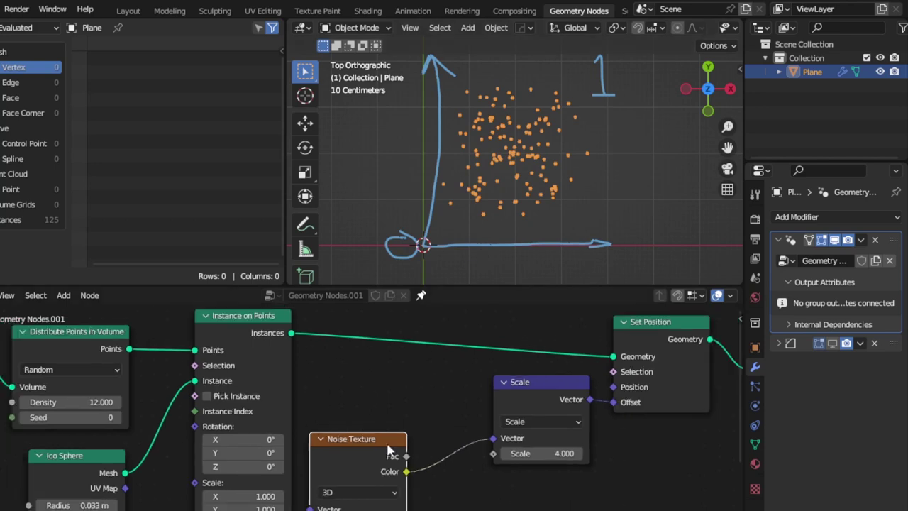
left_click_drag(386, 449, 378, 456)
left_click(519, 384)
left_click_drag(519, 384, 523, 386)
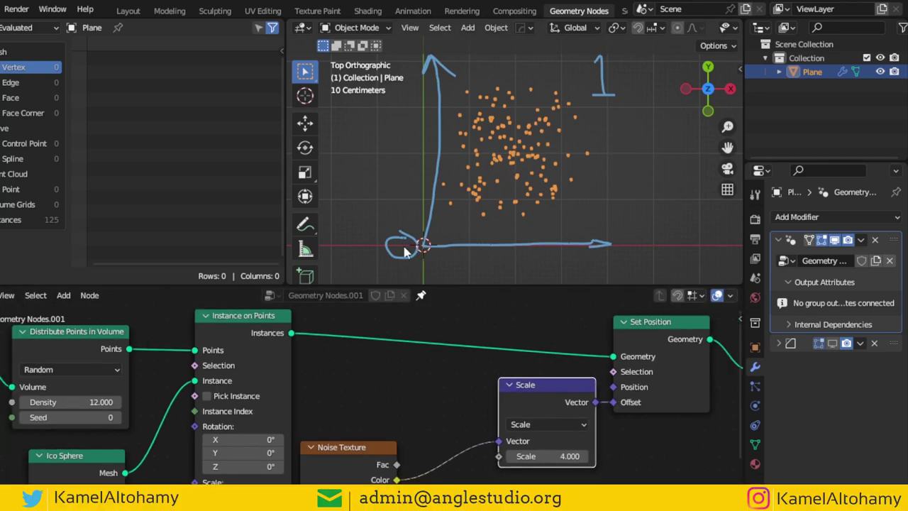
key("shift+a")
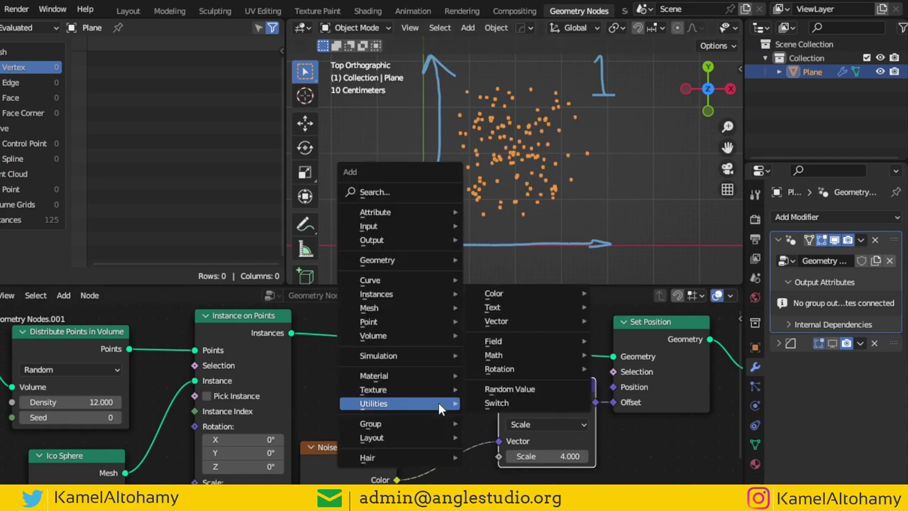
key("Escape")
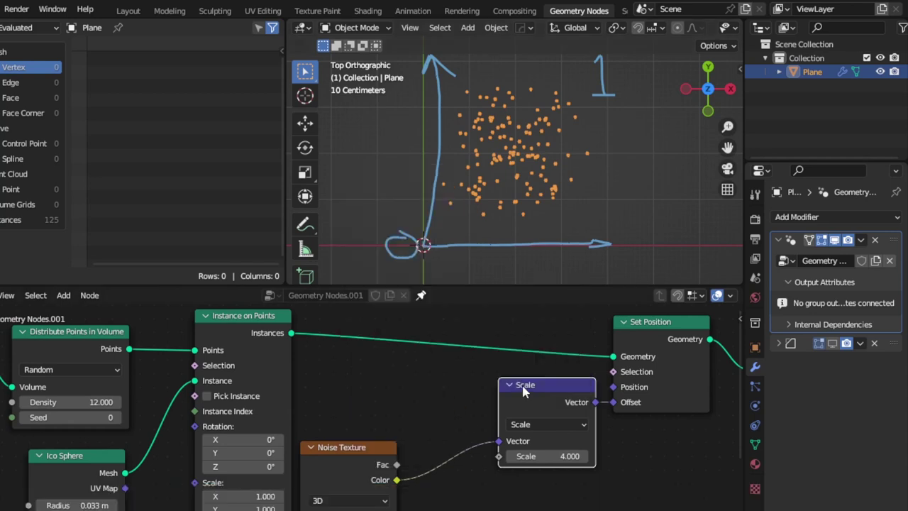
- Duplicate the Scale node onto the noise link and switch it to an Add operation
key("shift+d")
left_click(477, 423)
left_click(495, 452)
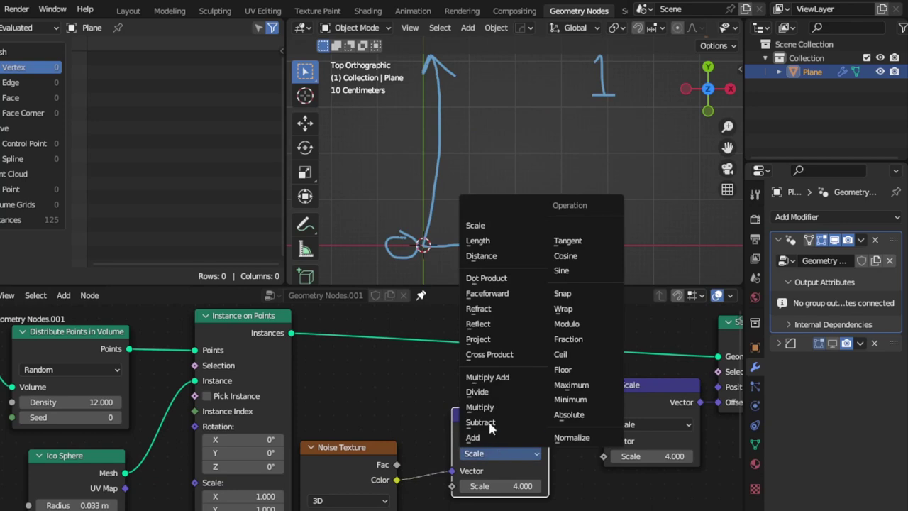
left_click(489, 437)
middle_click_drag(491, 425, 421, 399)
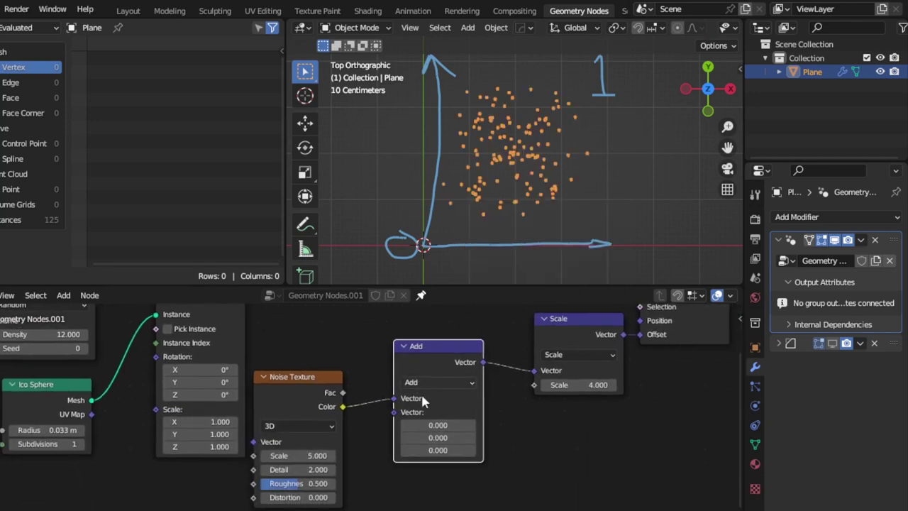
- Set the Add vector to -0.5 on all three axes, after first trying -1
left_click(441, 426)
type("-1")
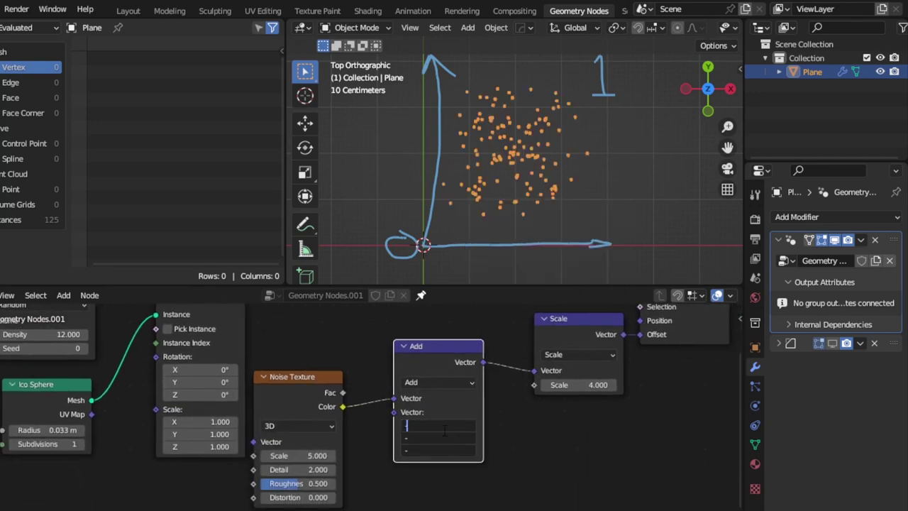
key("Return")
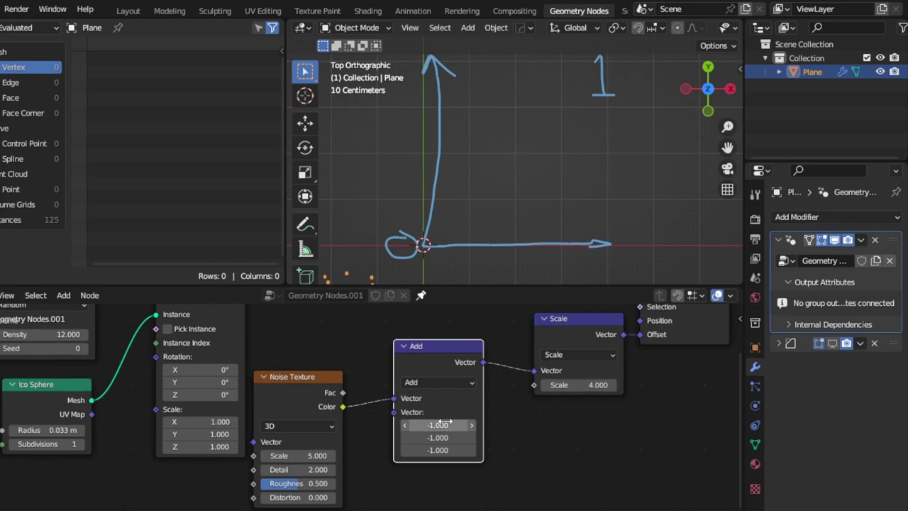
left_click(447, 425)
type("-.")
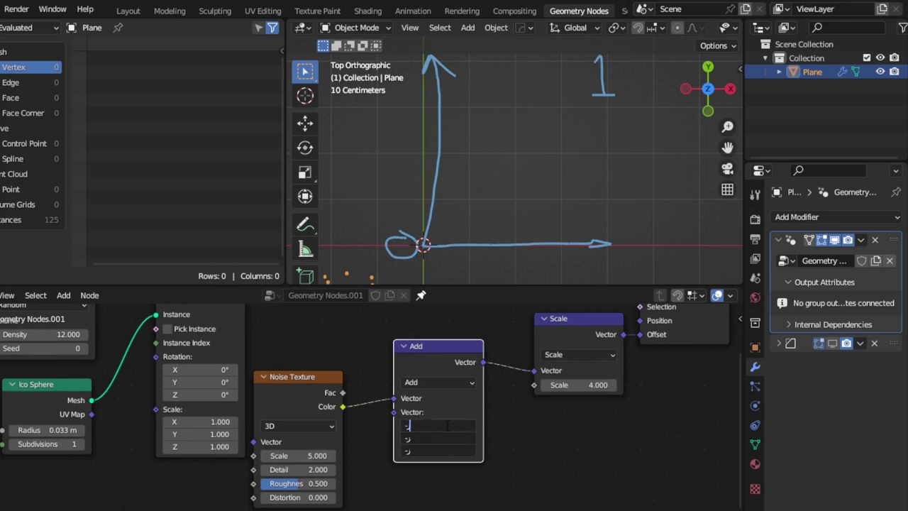
type("5")
key("BackSpace")
key("BackSpace")
key("BackSpace")
type("-0.5")
key("Return")
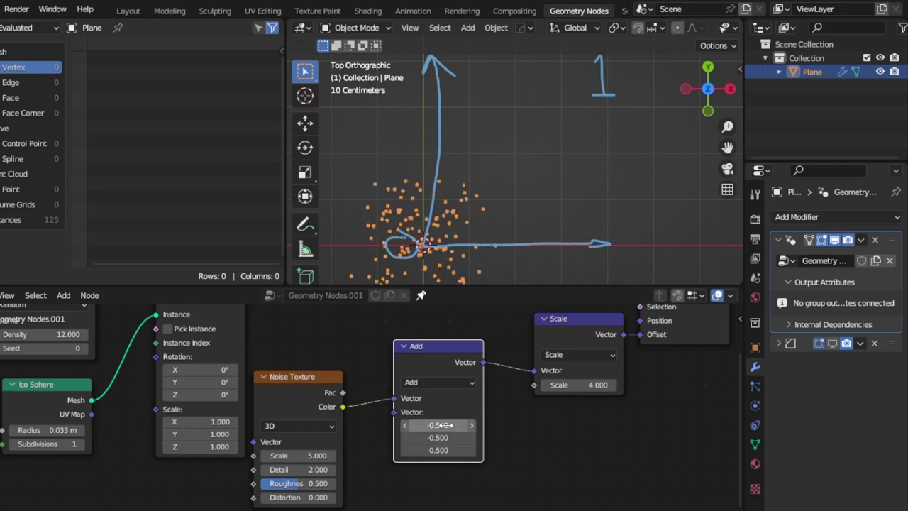
- Check the centred scatter from perspective, front and top views
middle_click_drag(424, 249, 497, 158)
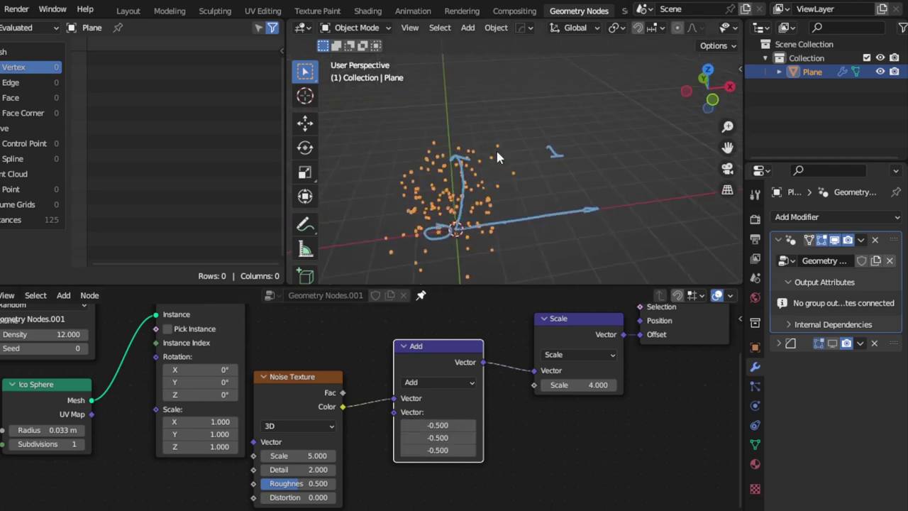
key("KP_1")
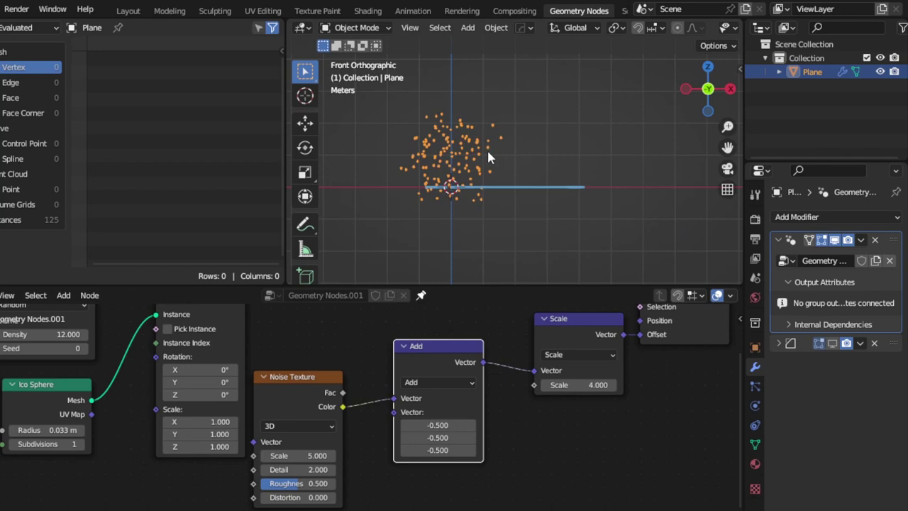
key("KP_7")
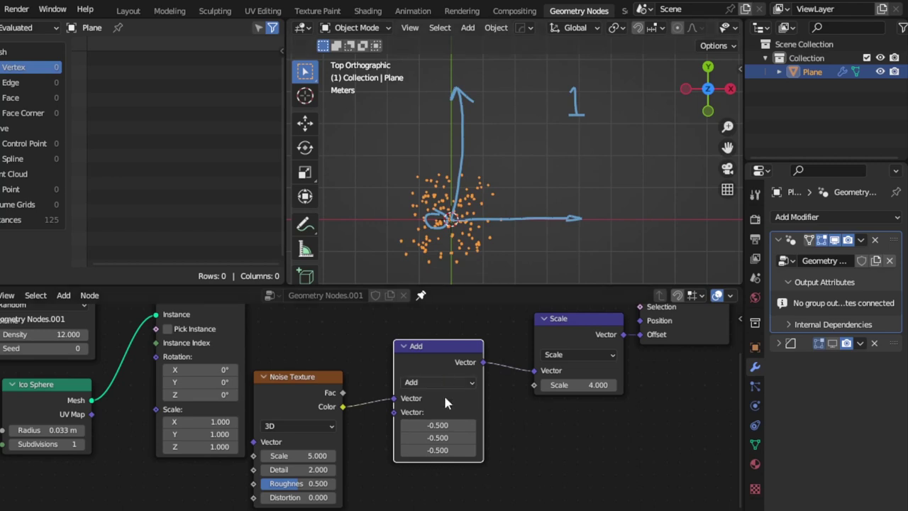
scroll(447, 228, "up", 2)
scroll(418, 230, "down", 2)
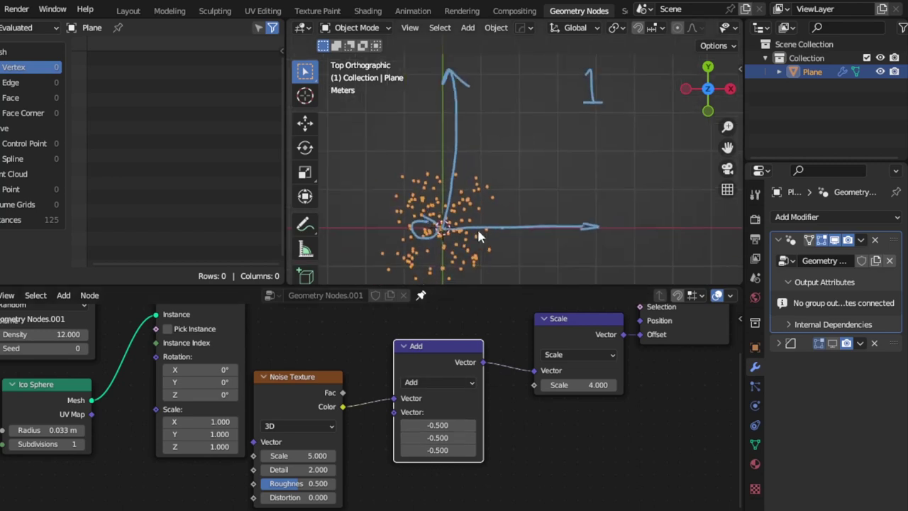
middle_click_drag(477, 227, 465, 193, "shift")
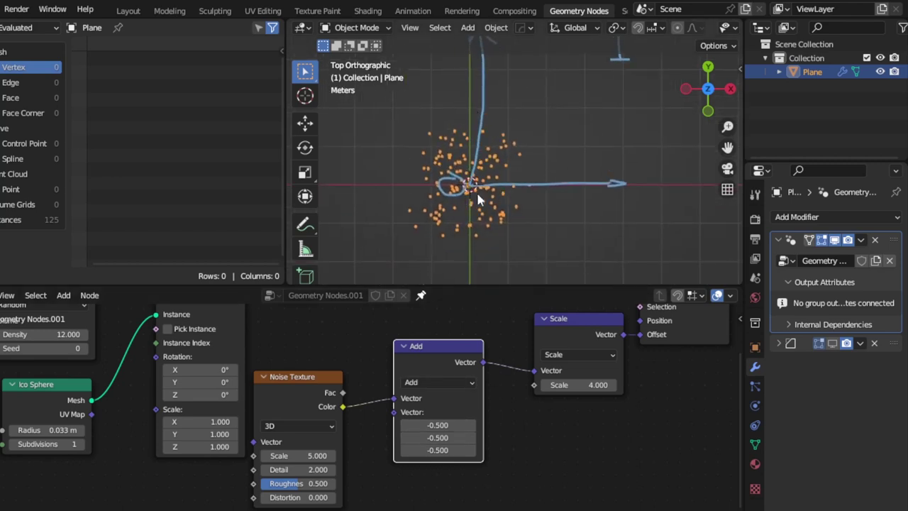
key("KP_1")
- Lower the Add node's Z value to -0.700 and view the points from the top
scroll(488, 206, "up", 3)
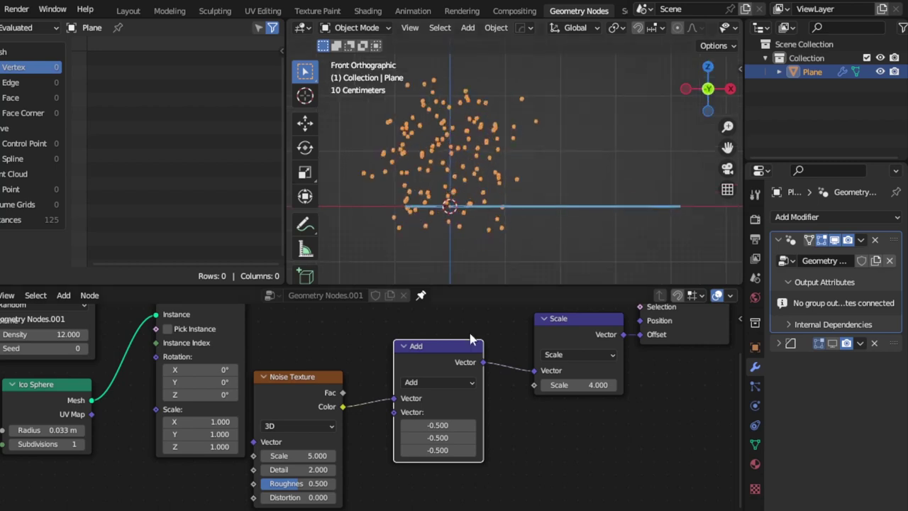
left_click_drag(449, 454, 418, 455)
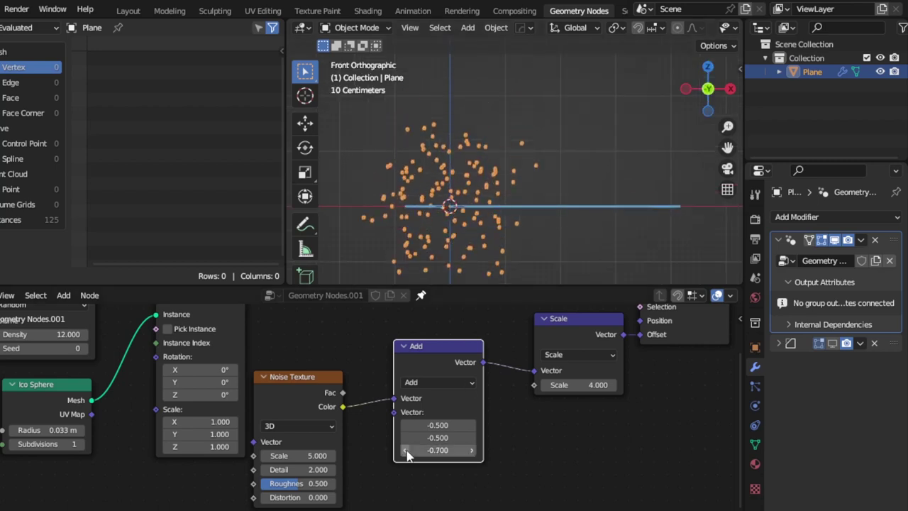
mouse_move(475, 126)
middle_mouse_down()
mouse_move(435, 214)
mouse_move(552, 206)
mouse_move(514, 206)
middle_mouse_up()
key("KP_5")
key("KP_7")
scroll(519, 210, "up", 2)
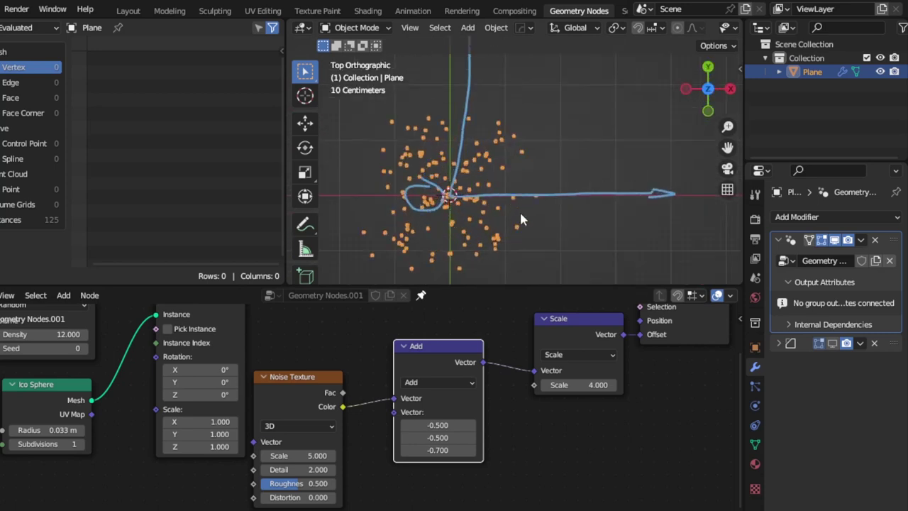
- Reconnect the scaled vector to the Offset input and set the Scale multiplier to 5
double_click(597, 389)
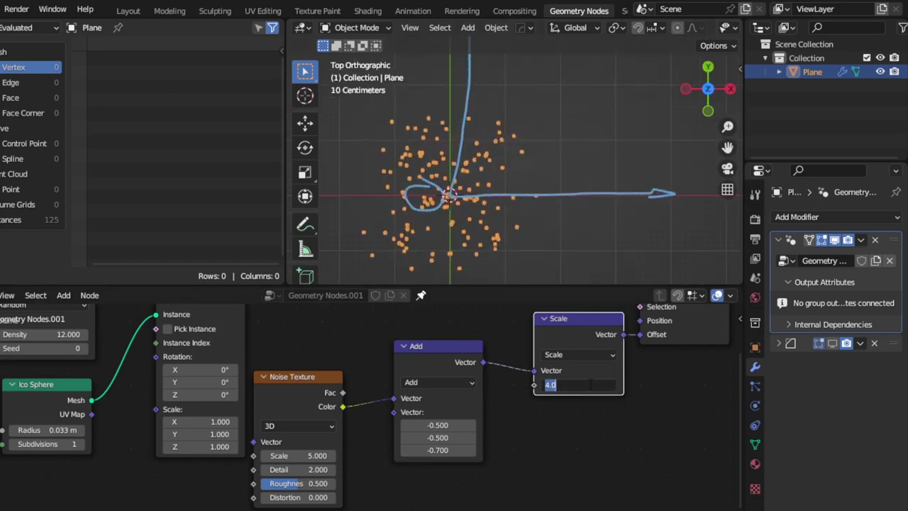
key("Return")
left_click_drag(638, 332, 646, 385)
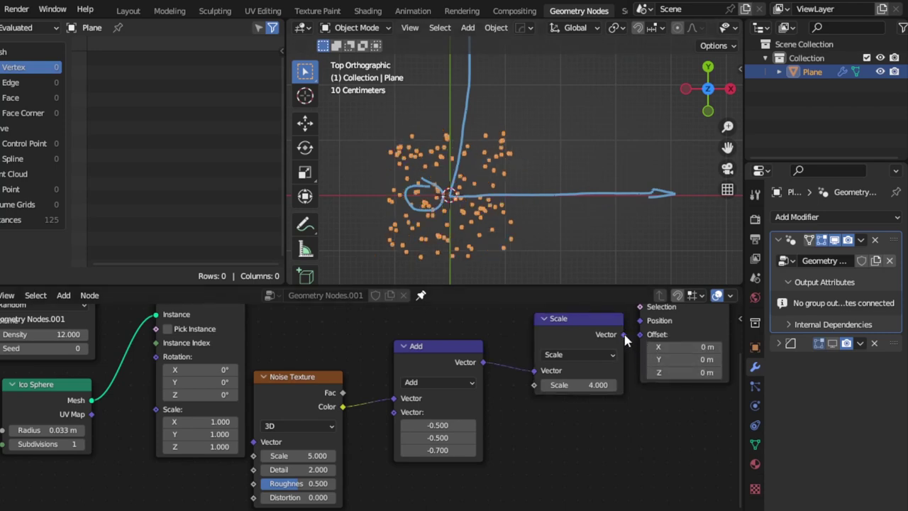
left_click_drag(623, 335, 640, 334)
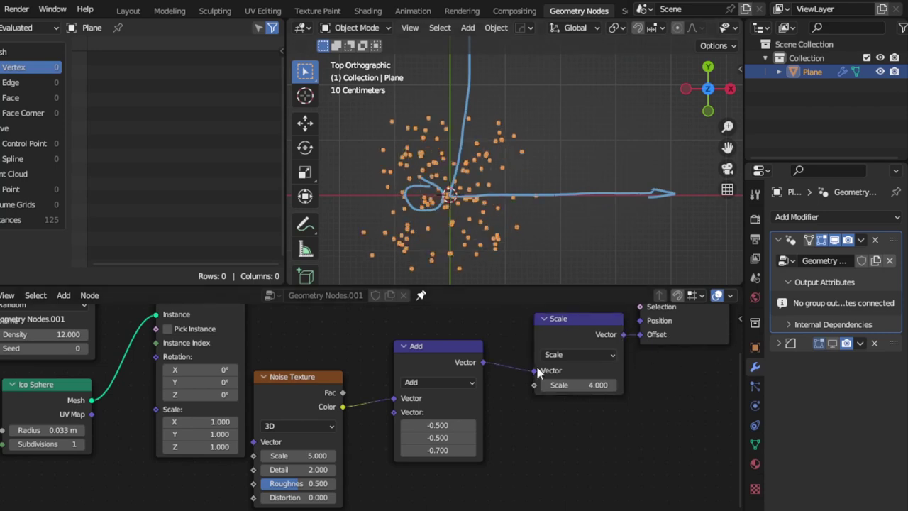
left_click(595, 385)
type("5")
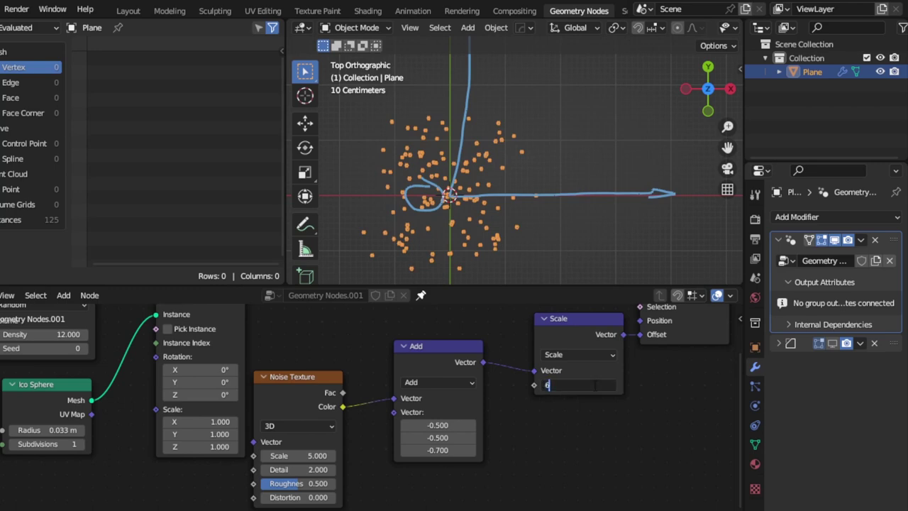
key("Return")
- Try a multiplier of 12, return it to 5, and recentre the top view on the points
left_click(595, 385)
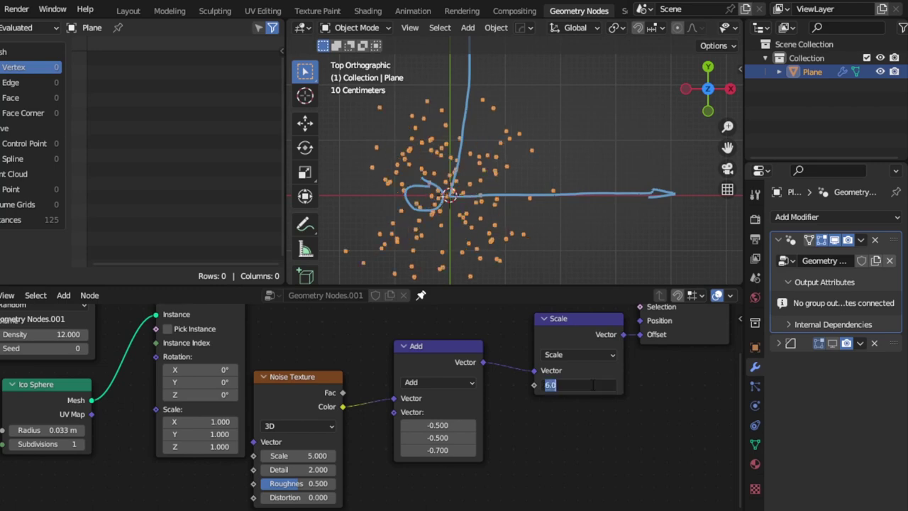
type("12")
key("Return")
scroll(499, 219, "down", 3)
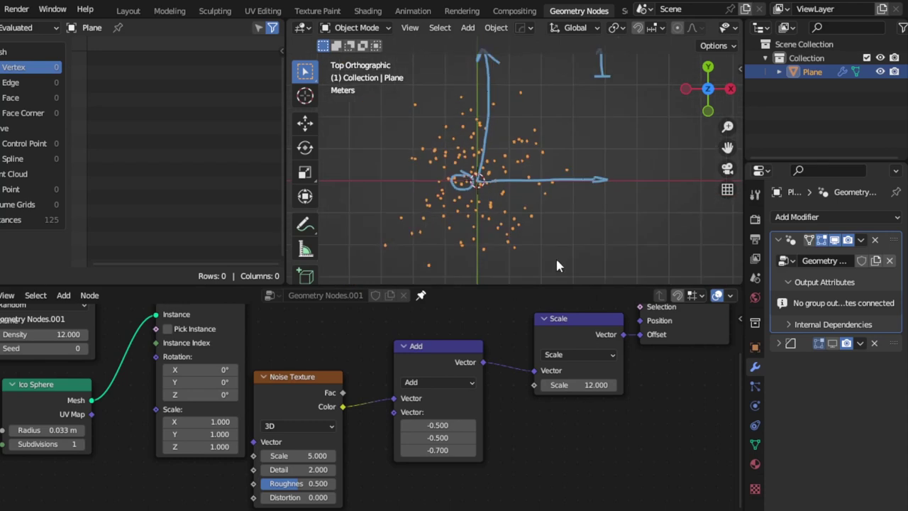
mouse_move(555, 257)
middle_mouse_down()
mouse_move(438, 124)
mouse_move(538, 87)
mouse_move(540, 110)
middle_mouse_up()
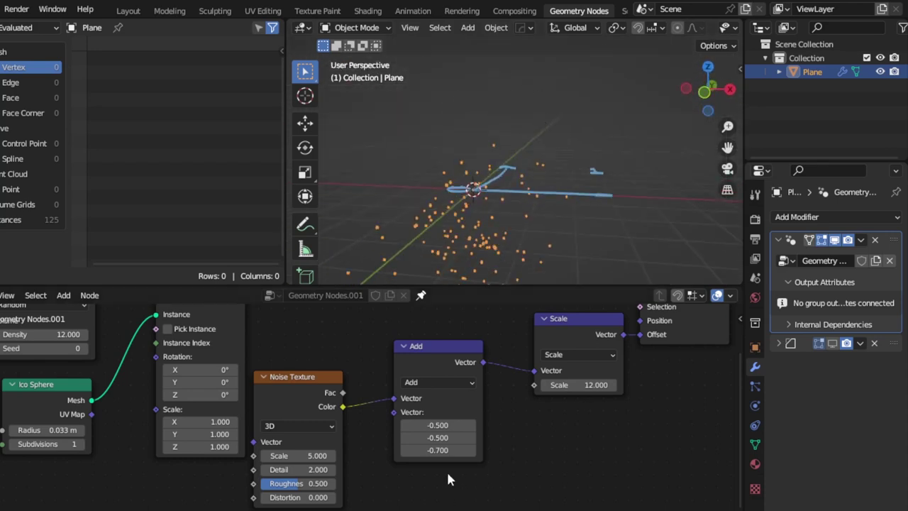
double_click(584, 384)
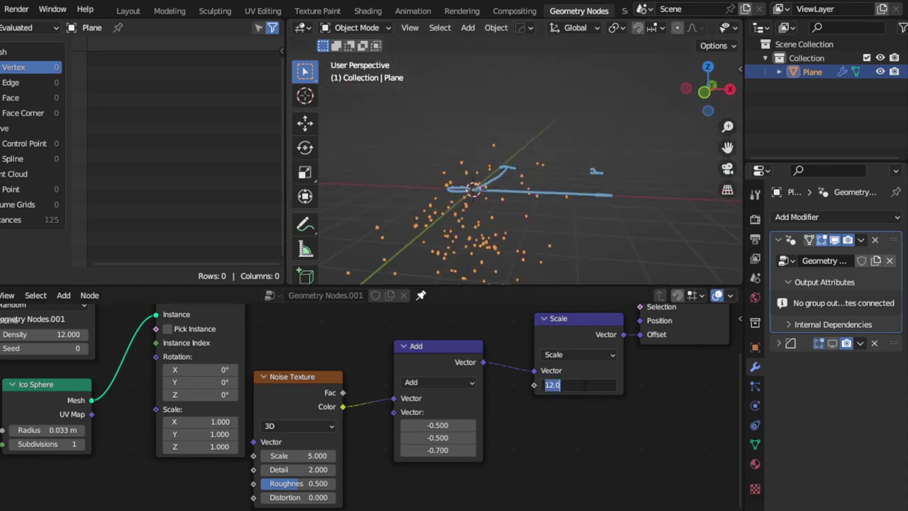
type("5")
key("Return")
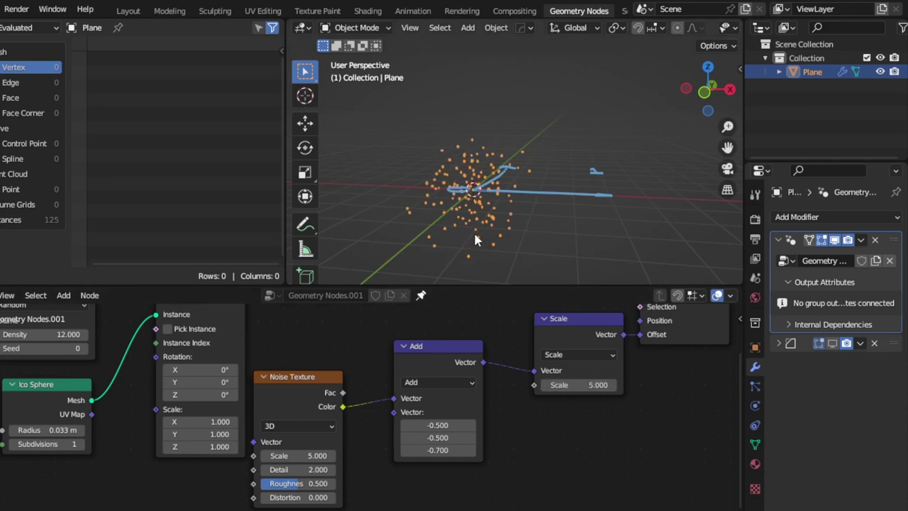
key("KP_7")
scroll(476, 240, "up", 2)
scroll(482, 240, "down", 1)
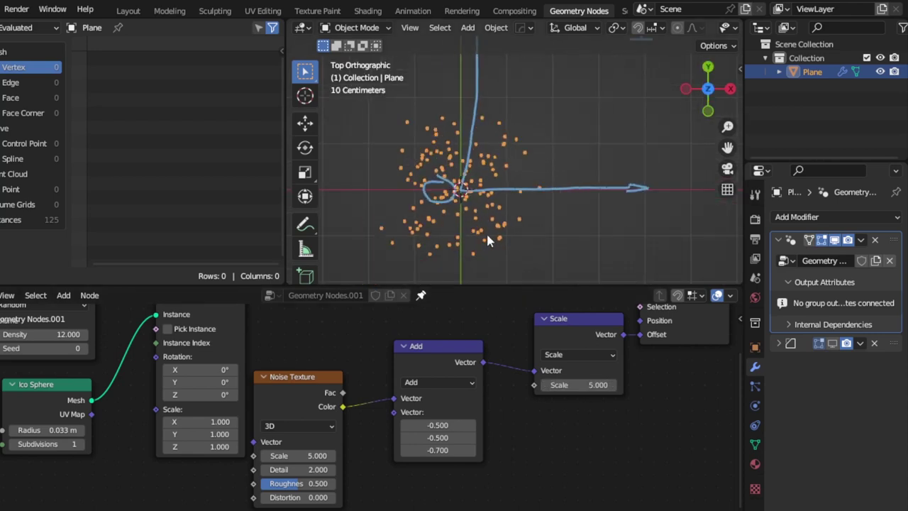
middle_click_drag(487, 238, 536, 227, "shift")
- Deselect the Scale node and raise the viewport border to give the node editor more room
left_click(581, 326)
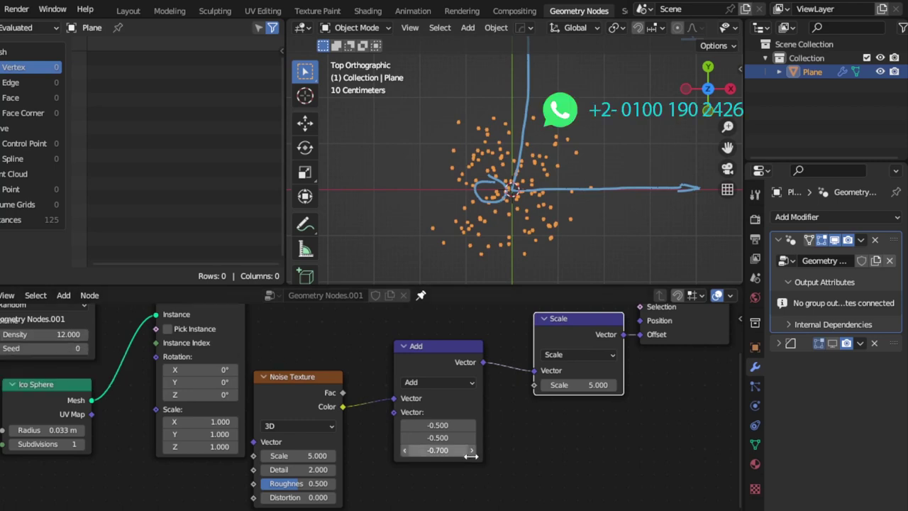
left_click(10, 347)
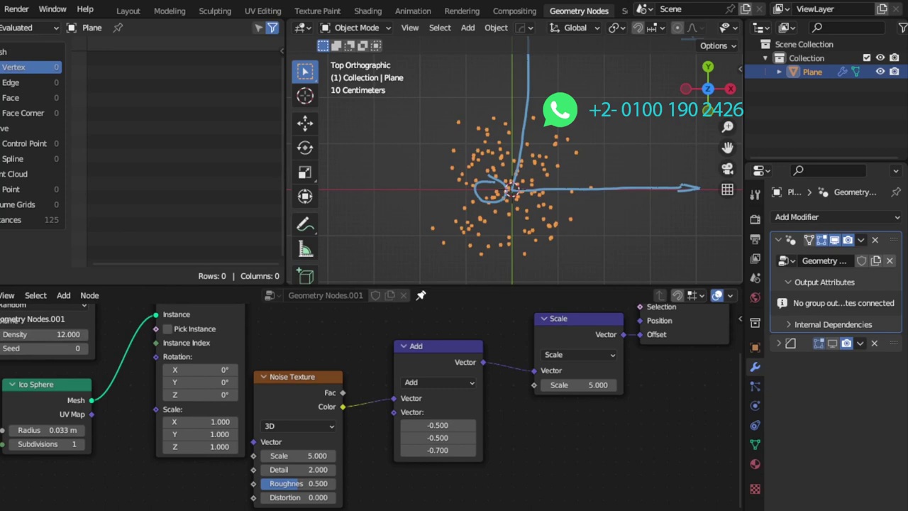
left_click_drag(470, 284, 470, 217)
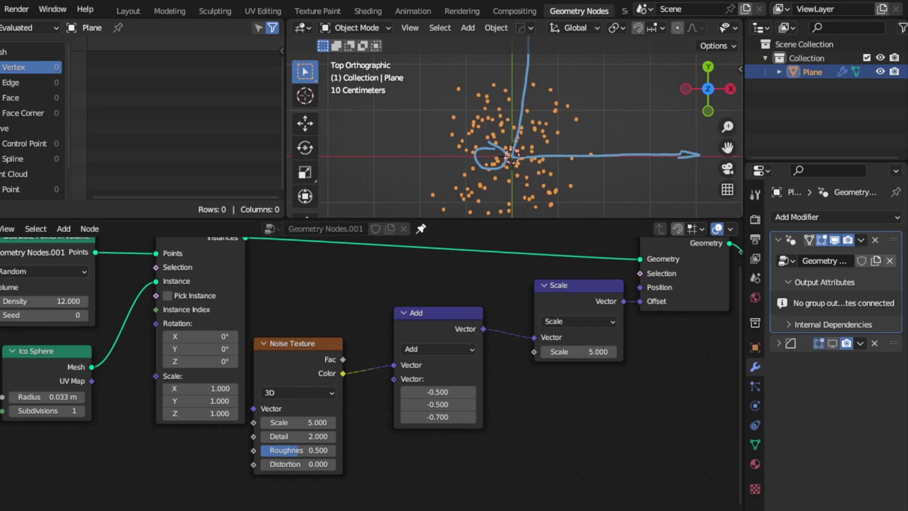
- Split off a Timeline area below the node editor and zoom out to show the full tree
left_click_drag(3, 507, 4, 436)
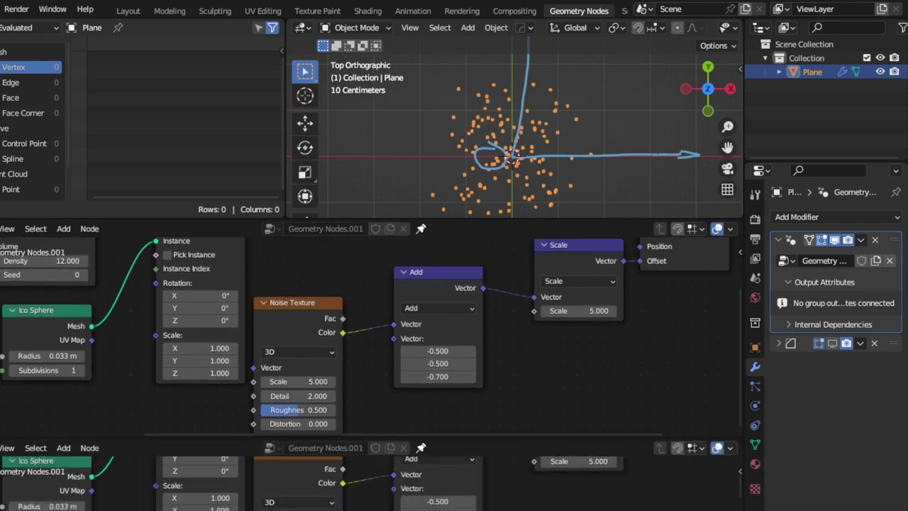
left_click(273, 447)
left_click(273, 447)
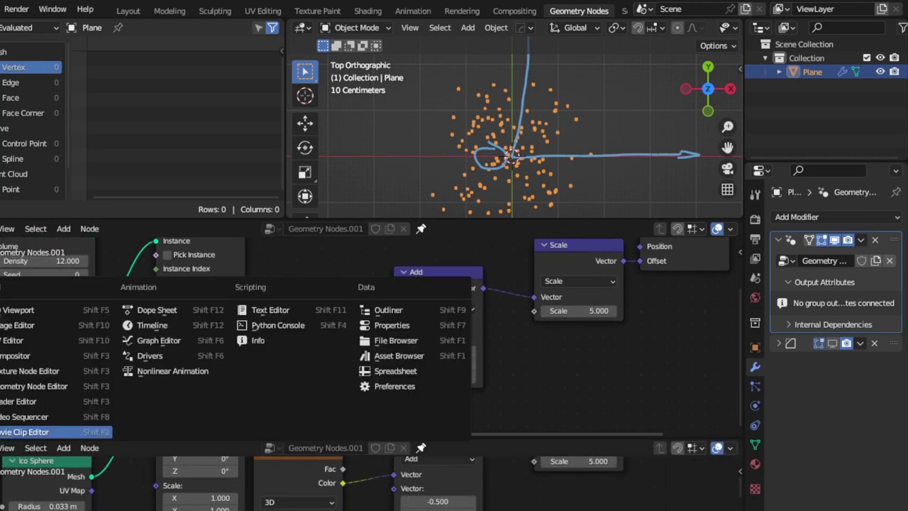
left_click(139, 328)
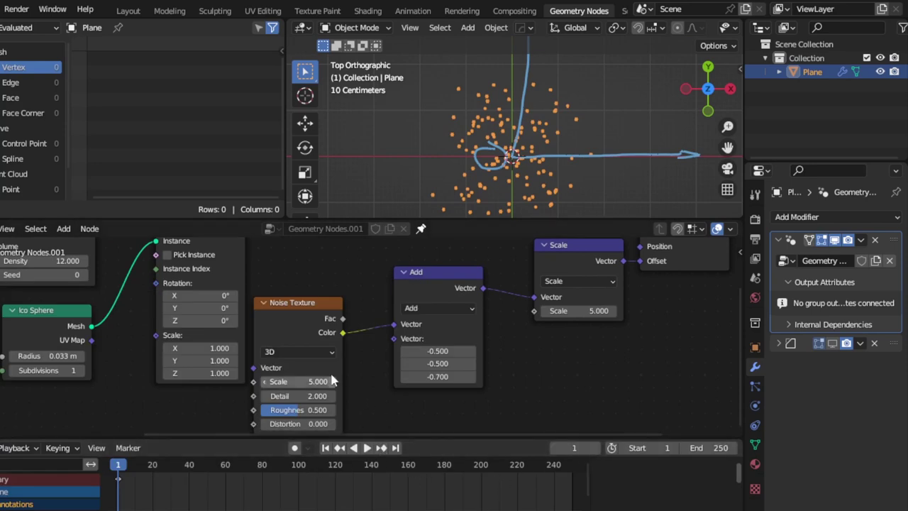
scroll(328, 377, "down", 2)
scroll(534, 357, "down", 1)
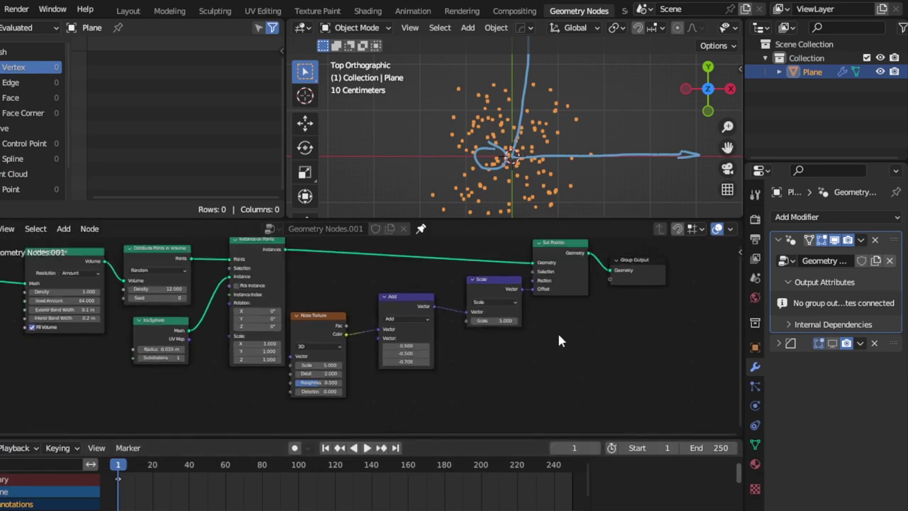
scroll(559, 341, "right", 3)
scroll(539, 333, "up", 1)
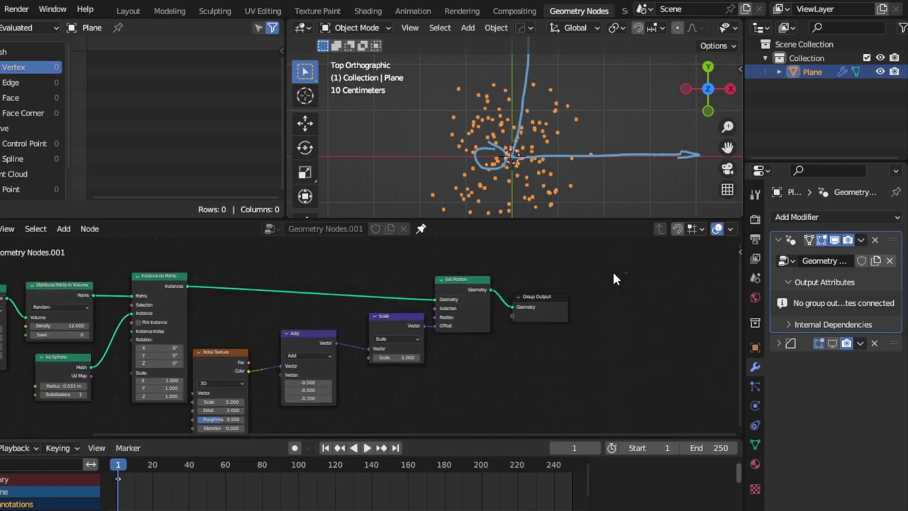
- Move the noise, add, scale, set position and output nodes further right
left_click_drag(629, 273, 190, 434)
key("g")
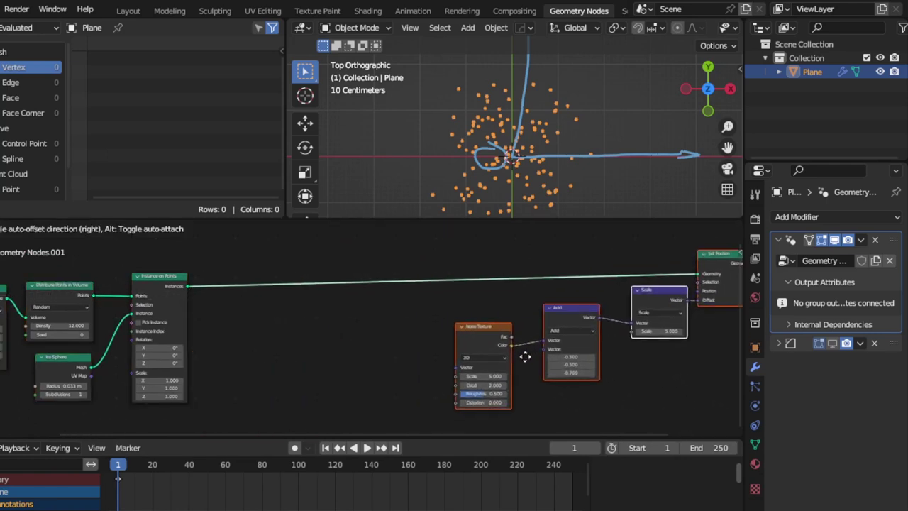
left_click(459, 331)
scroll(457, 330, "up", 1)
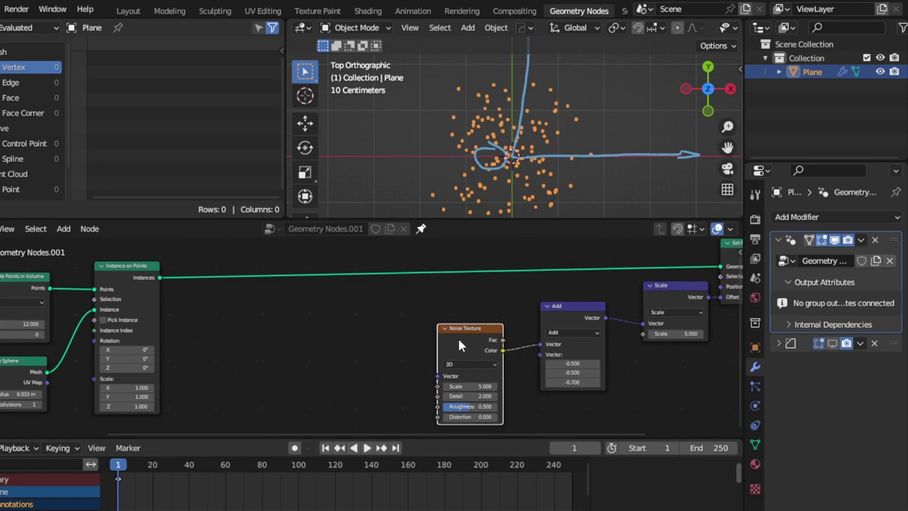
middle_click_drag(458, 334, 403, 327)
scroll(368, 344, "up", 1)
- Edit the Noise Texture scale and switch its dimensions to 4D, exposing a W input
left_click_drag(426, 380, 497, 380)
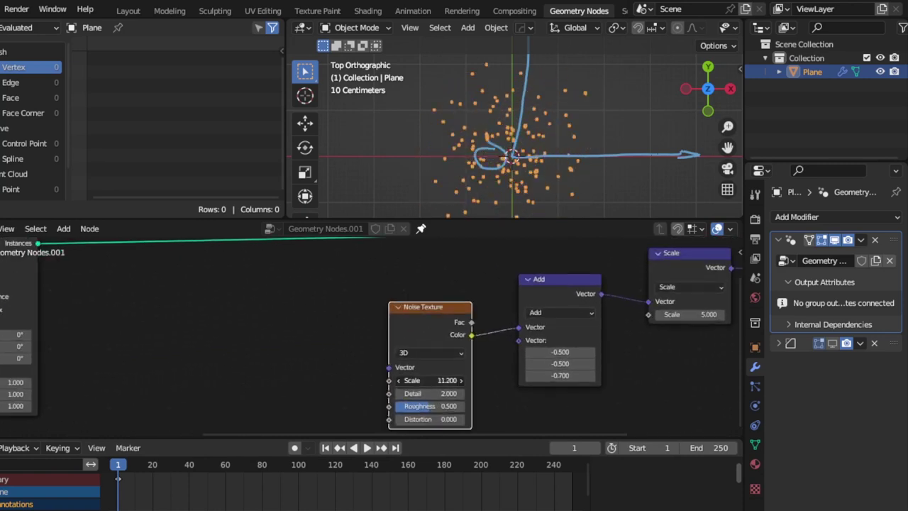
left_click(426, 379)
type("10")
key("Return")
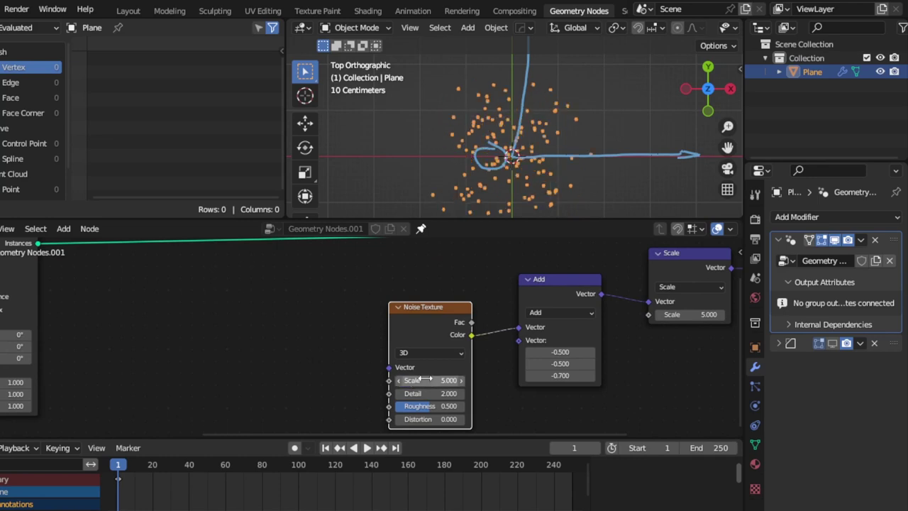
left_click(431, 354)
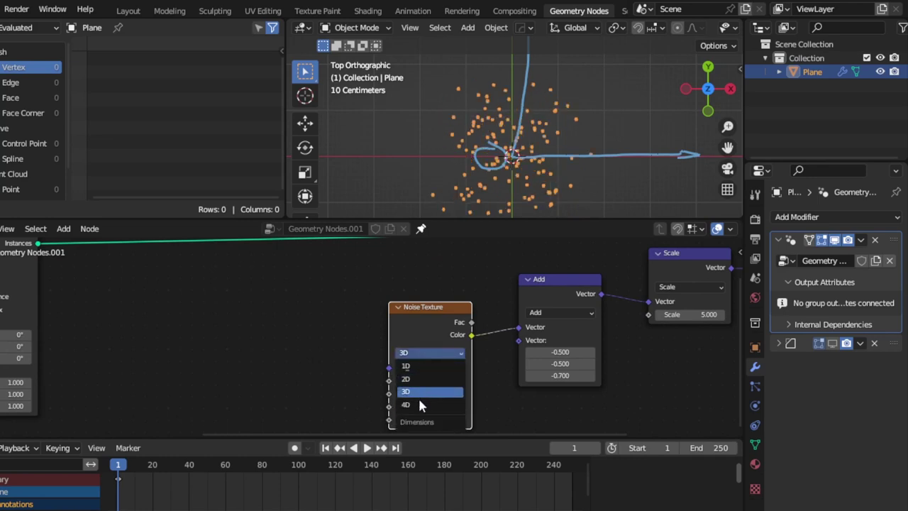
left_click(416, 335)
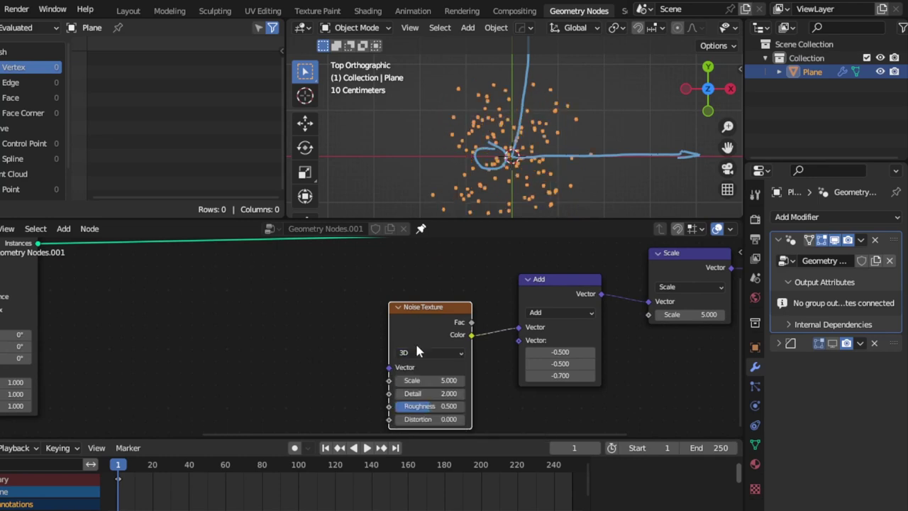
left_click(421, 351)
left_click(421, 403)
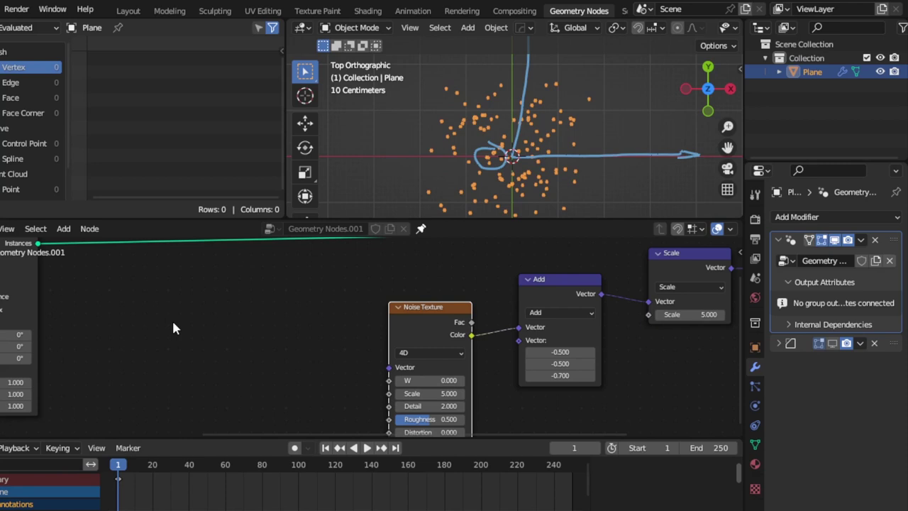
- Add a Scene Time node left of the noise and raise the Noise Texture's W to 1.600
key("shift+a")
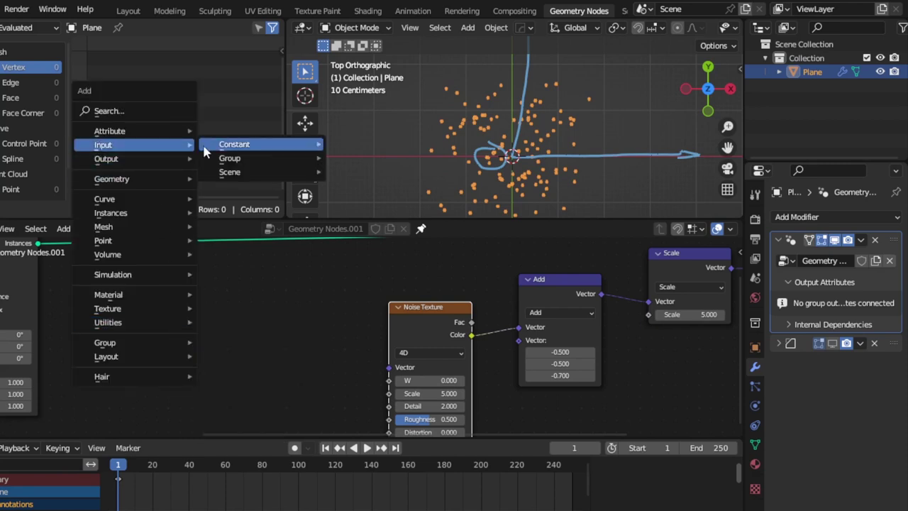
mouse_move(229, 172)
left_click(374, 241)
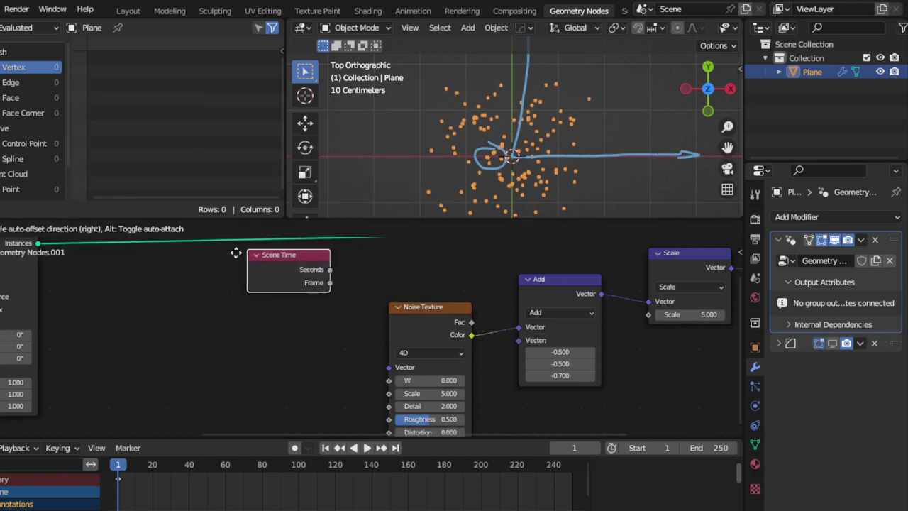
left_click(204, 352)
left_click_drag(214, 345, 244, 365)
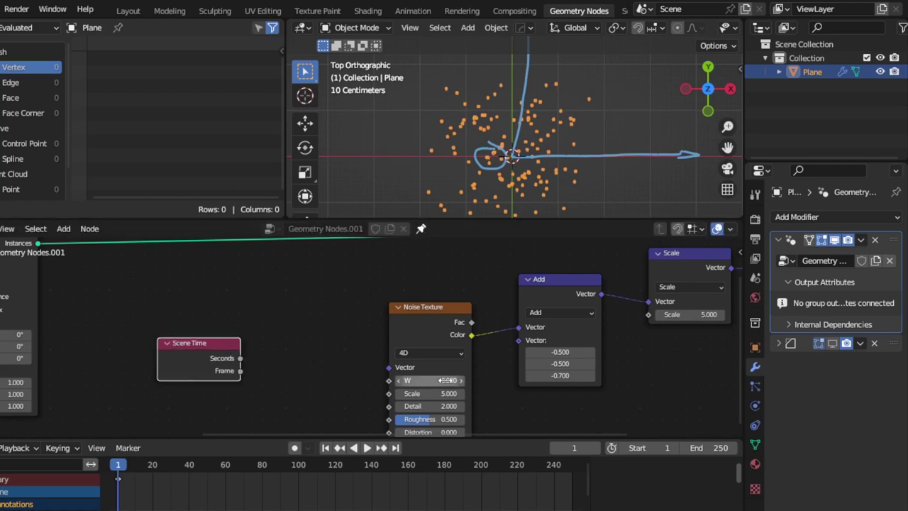
left_click_drag(426, 380, 461, 380)
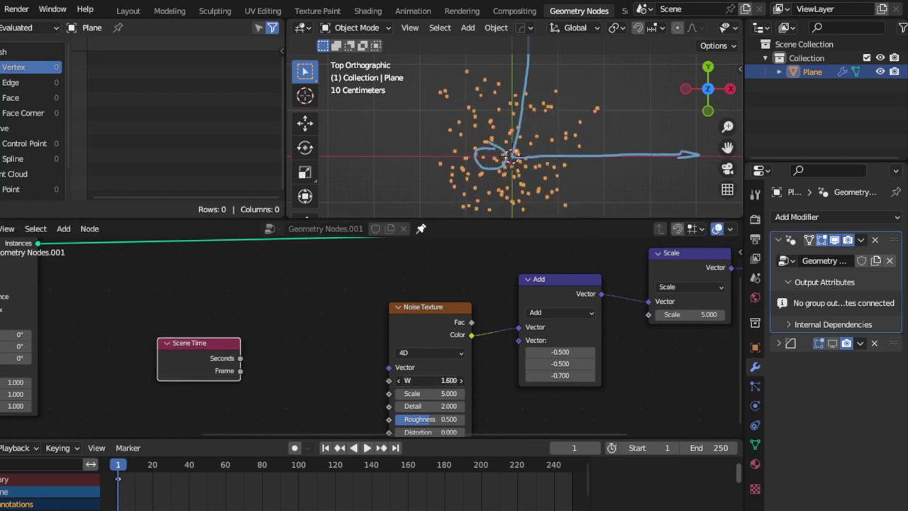
- Link Scene Time Seconds to the Noise Texture W and play back to preview the motion
left_click_drag(241, 358, 390, 381)
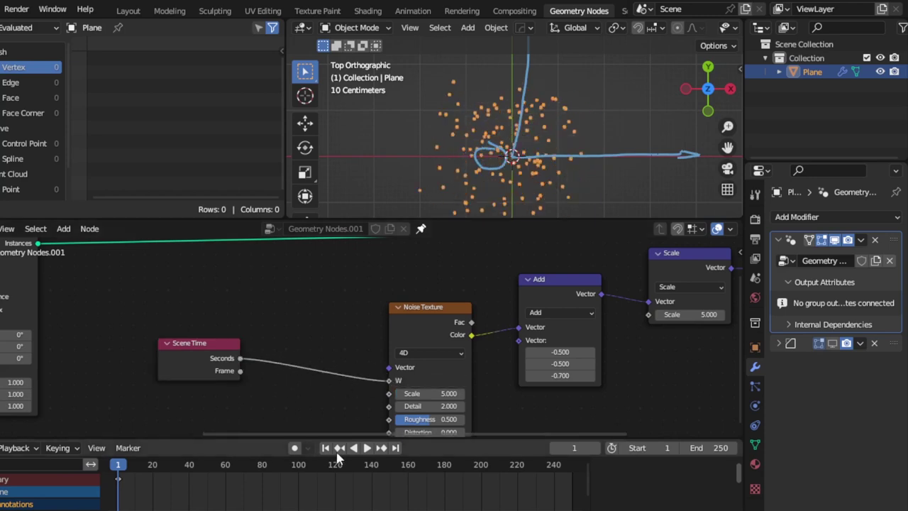
key("space")
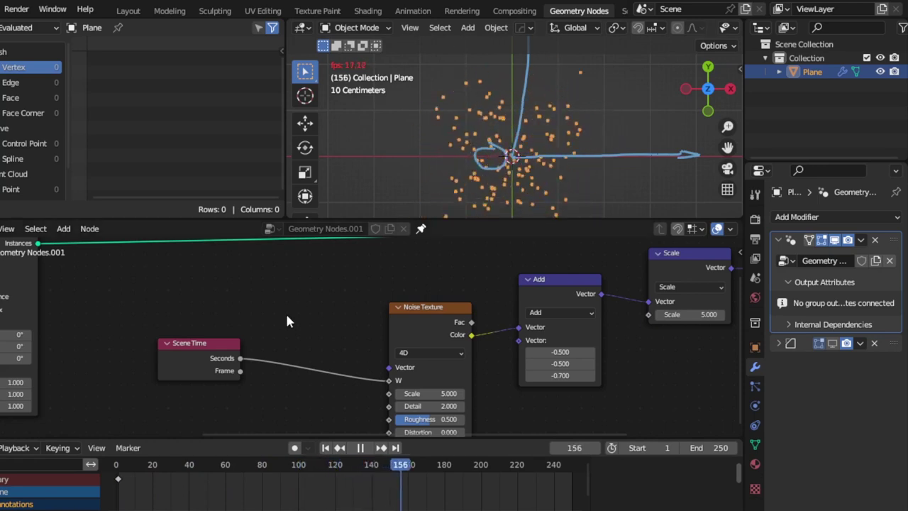
key("Escape")
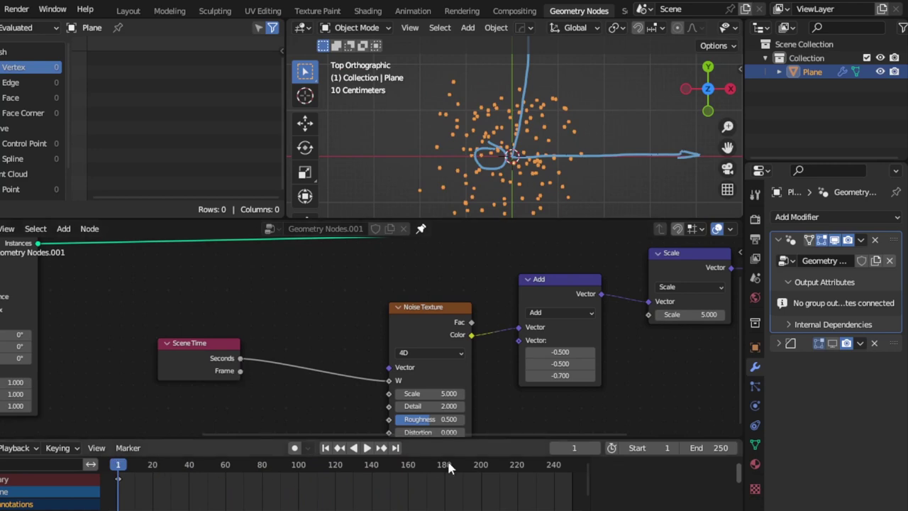
- Jump to frame 50 using the current-frame field
left_click(574, 448)
type("0")
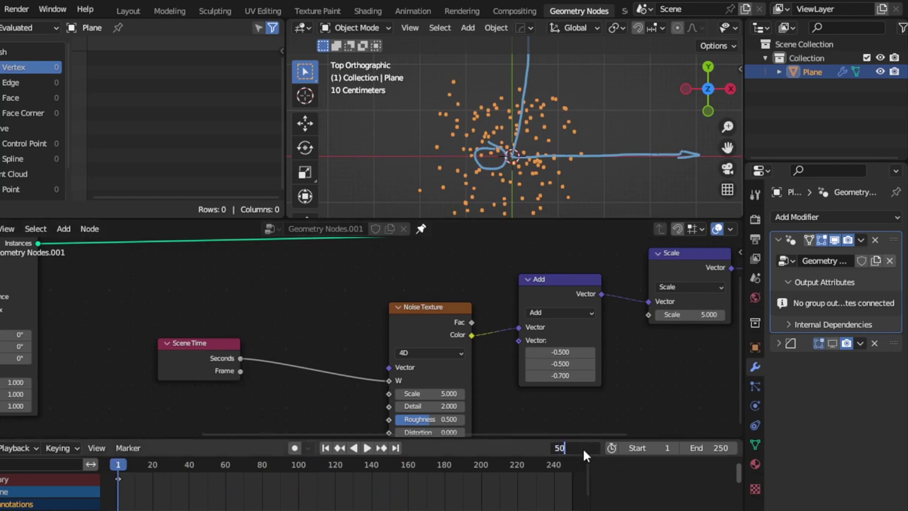
key("Return")
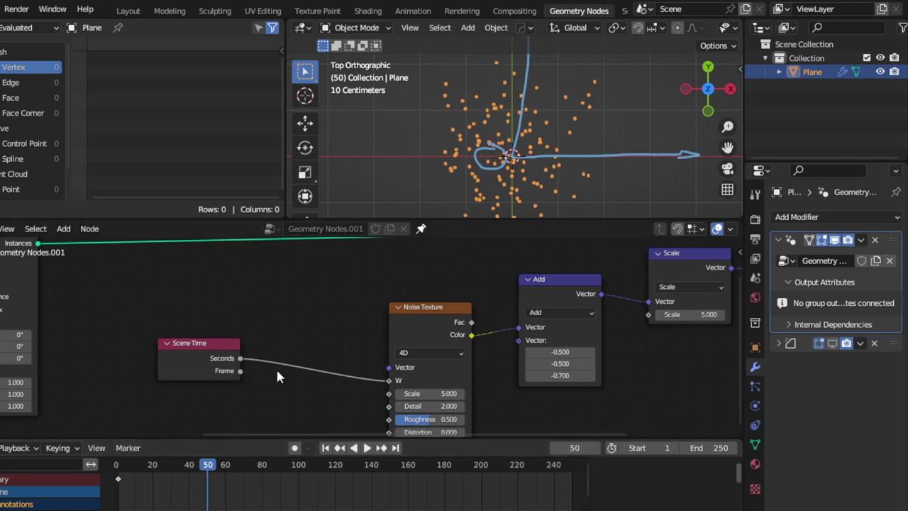
- Try Scene Time's Frame output on the noise W, then switch back to Seconds
left_click_drag(241, 370, 389, 380)
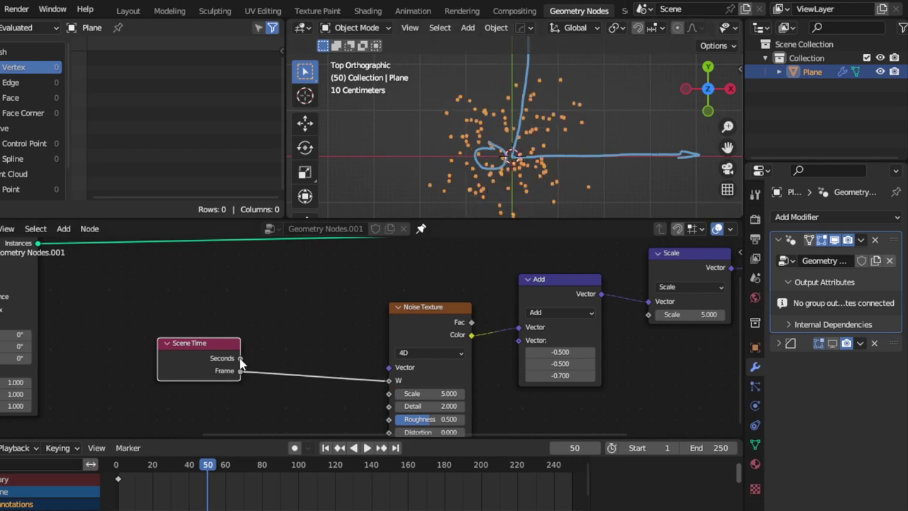
left_click_drag(252, 358, 394, 383)
mouse_move(240, 358)
left_mouse_down()
mouse_move(353, 385)
mouse_move(388, 380)
left_mouse_up()
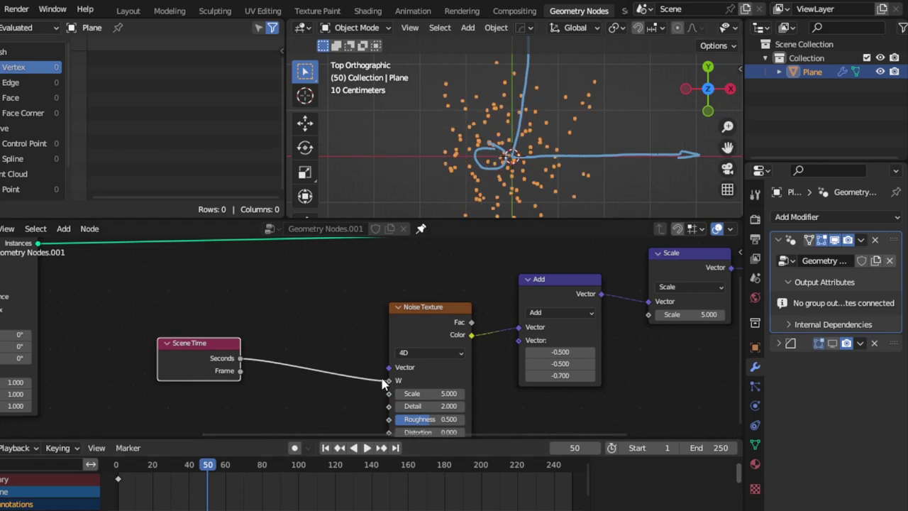
- Enter W as 5/24 manually, reconnect Seconds, and show Output properties to check 24 fps
left_click_drag(389, 381, 369, 387)
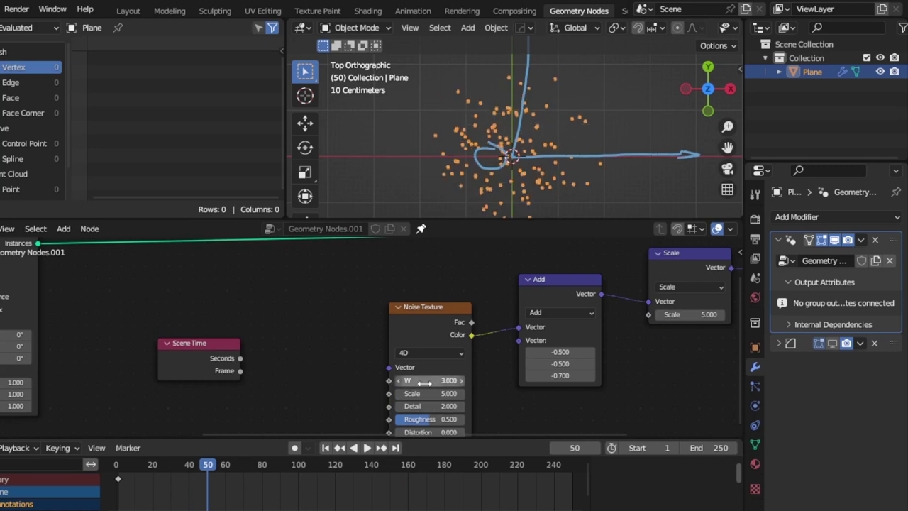
double_click(426, 381)
type("2.2")
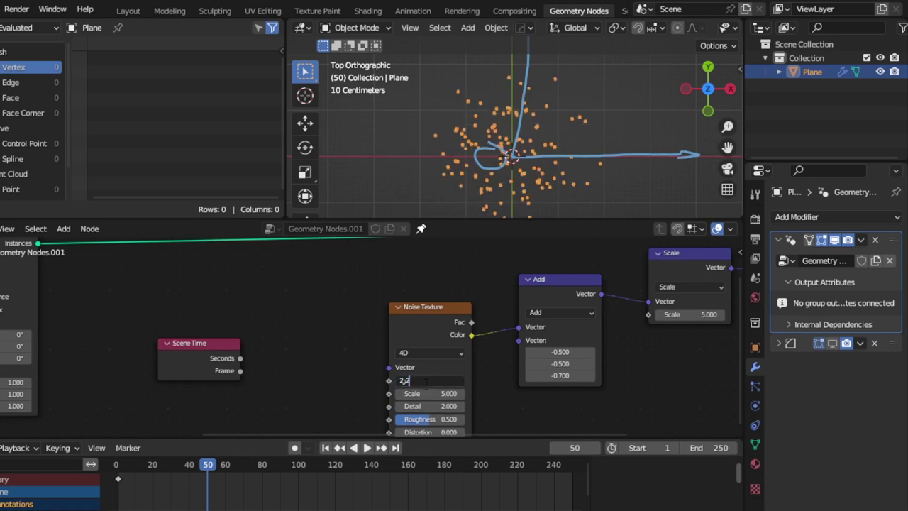
key("BackSpace")
key("BackSpace")
key("BackSpace")
type("22")
key("Return")
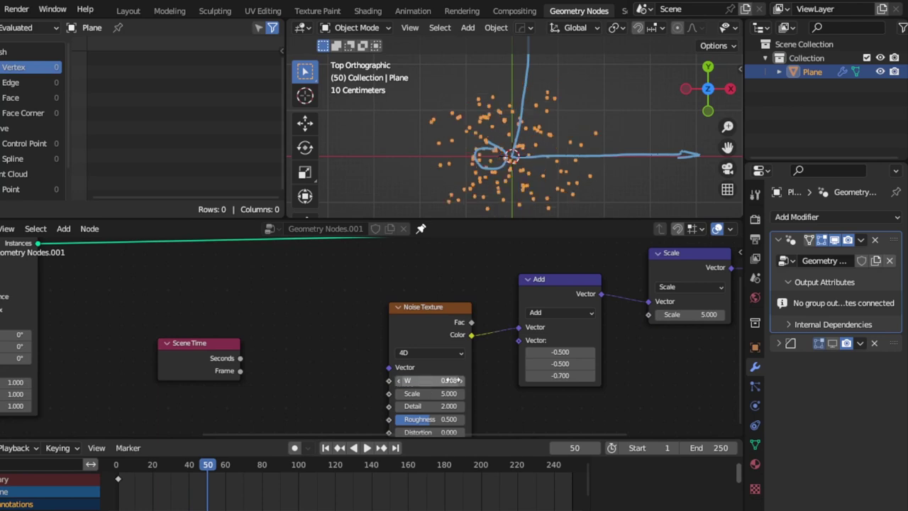
left_click_drag(240, 358, 390, 379)
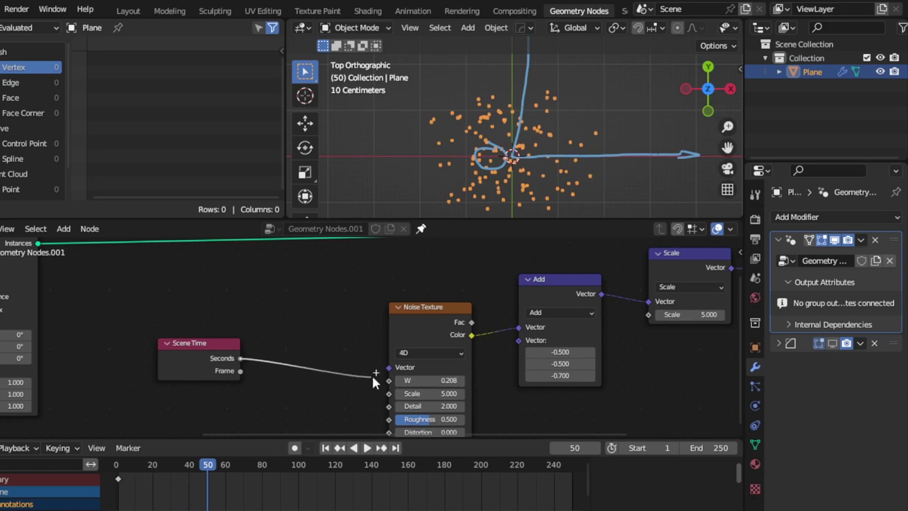
left_click(756, 239)
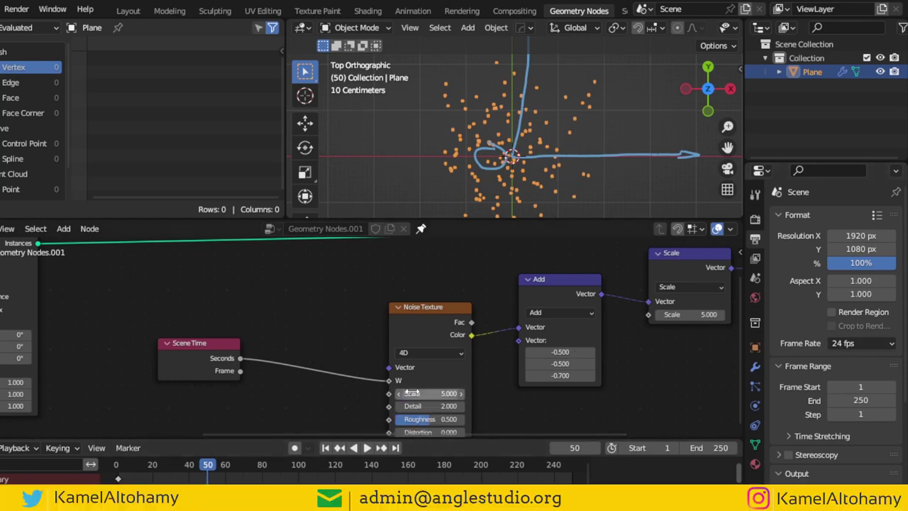
- Enter W as 25/24 then 50/24, comparing against the reconnected Seconds link at frame 50
left_click_drag(389, 382, 433, 381)
left_click(439, 381)
type("25/24")
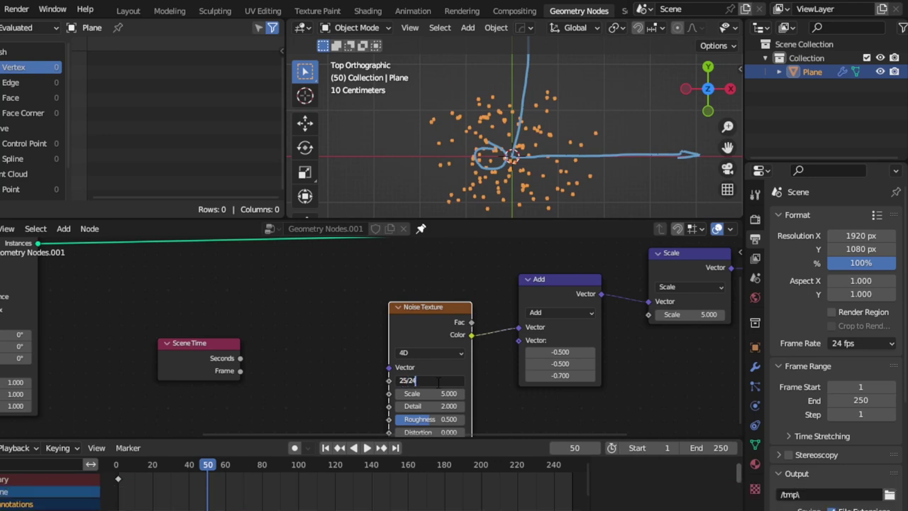
key("Return")
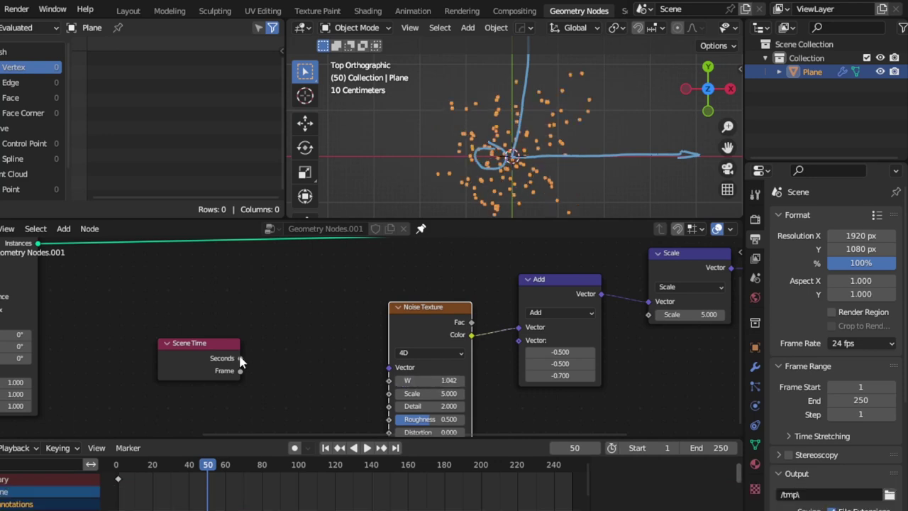
left_click(418, 383)
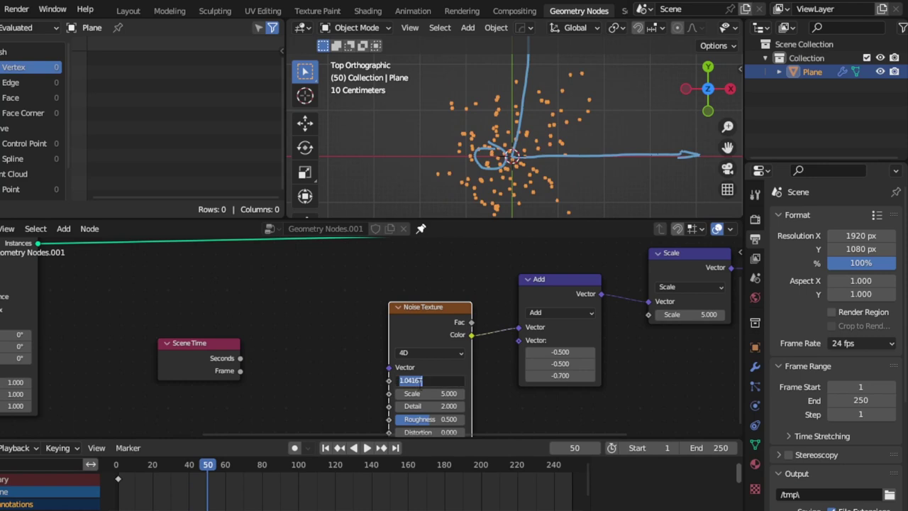
type("2")
key("BackSpace")
key("BackSpace")
key("BackSpace")
type("50")
key("Return")
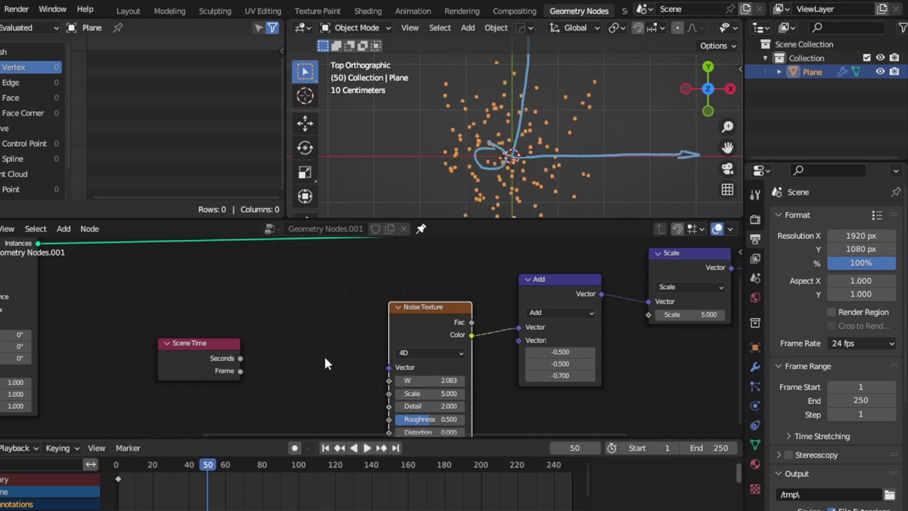
left_click_drag(242, 358, 388, 381)
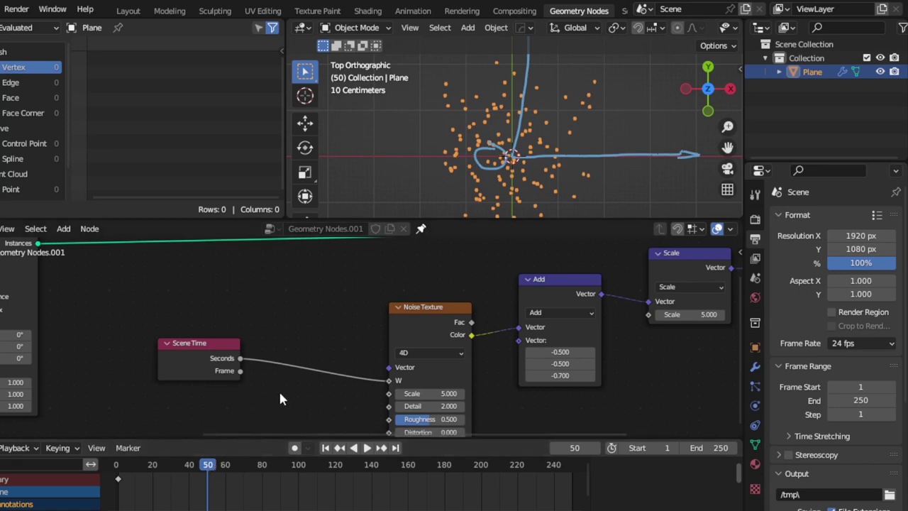
mouse_move(390, 378)
left_mouse_down()
mouse_move(376, 402)
mouse_move(241, 359)
left_mouse_up()
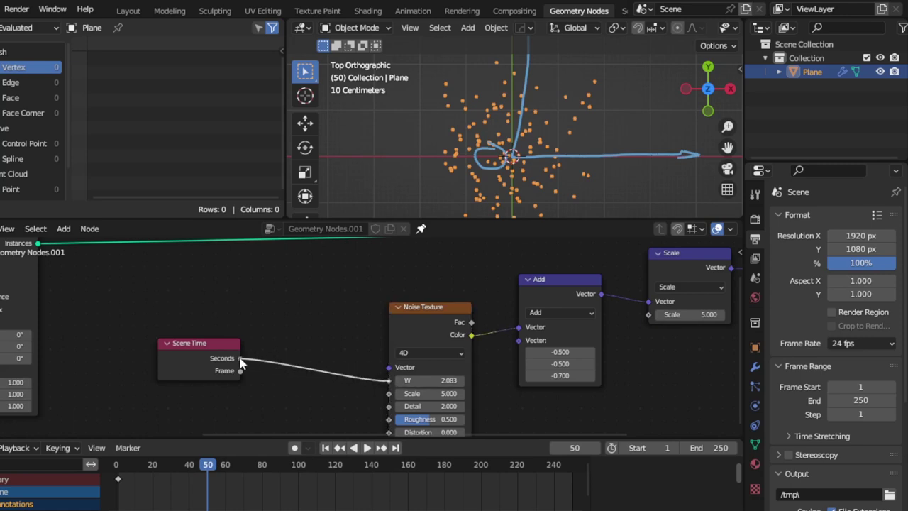
- Preview playback, then move the Scene Time node left to make room
left_click(367, 447)
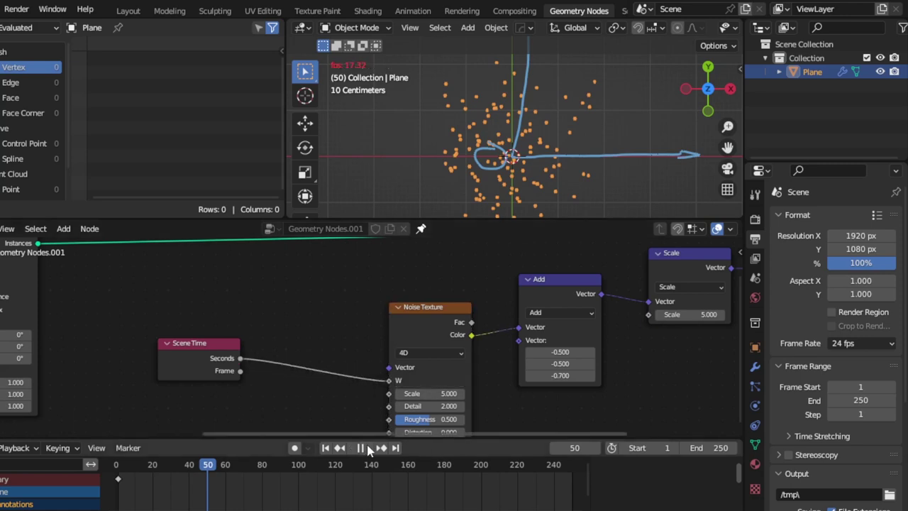
key("Escape")
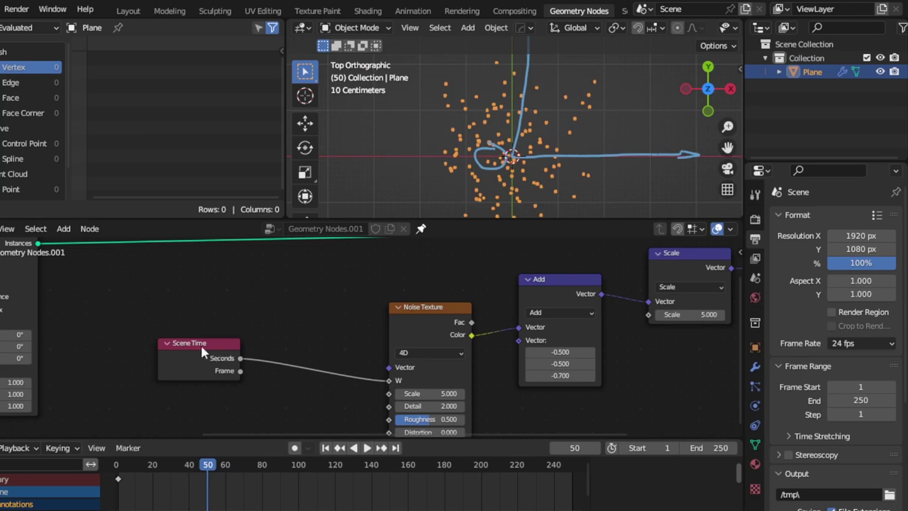
left_click_drag(205, 353, 161, 353)
- Insert a Multiply math node on the Seconds-to-W link with a factor of 0.01
key("shift+a")
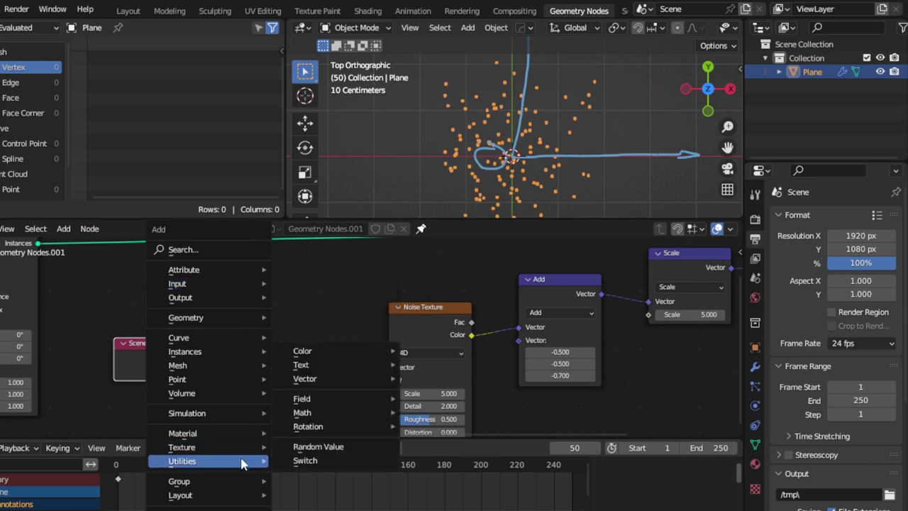
mouse_move(208, 461)
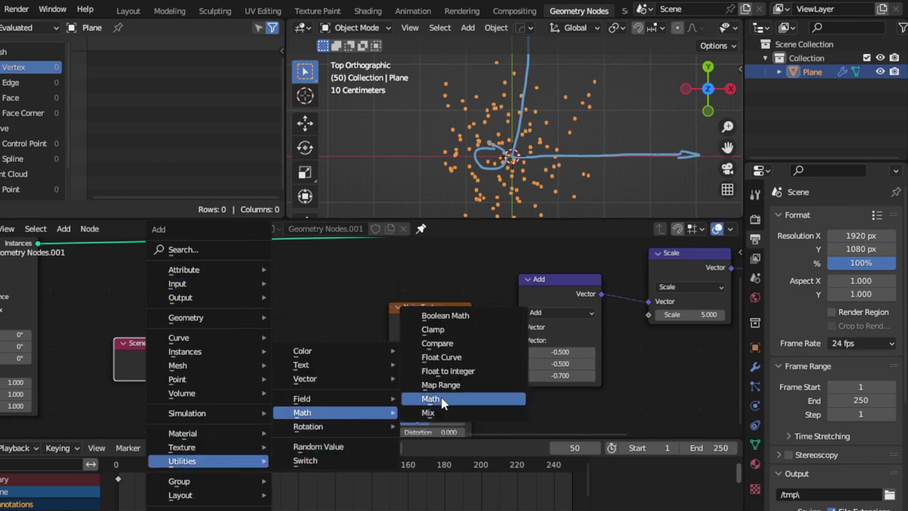
left_click(442, 401)
left_click(255, 313)
left_click(300, 346)
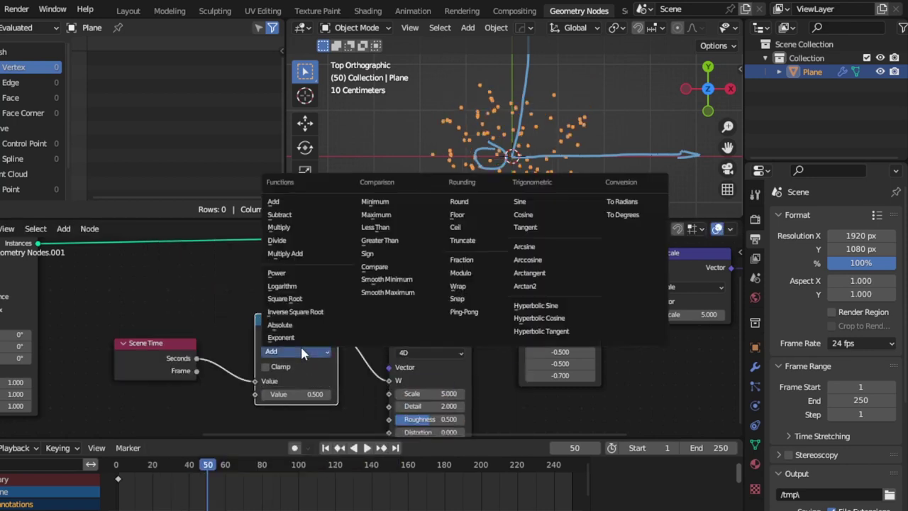
left_click(285, 228)
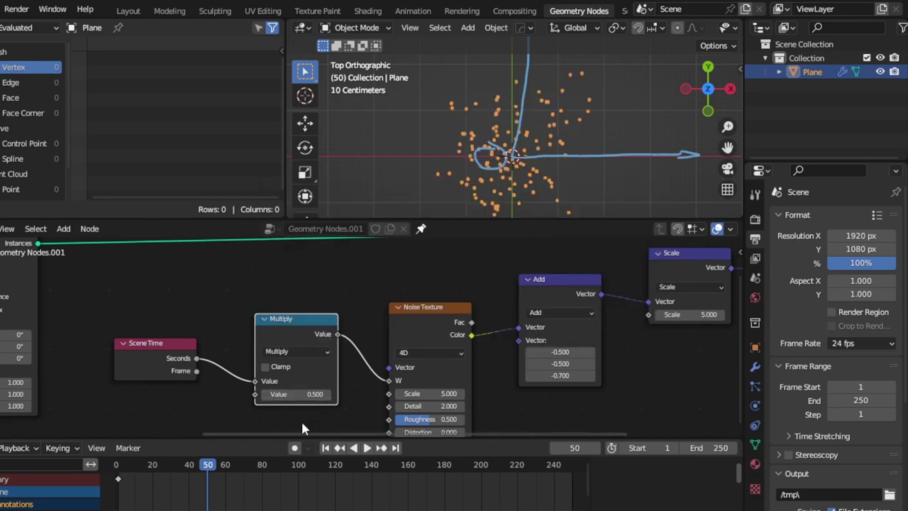
left_click(362, 448)
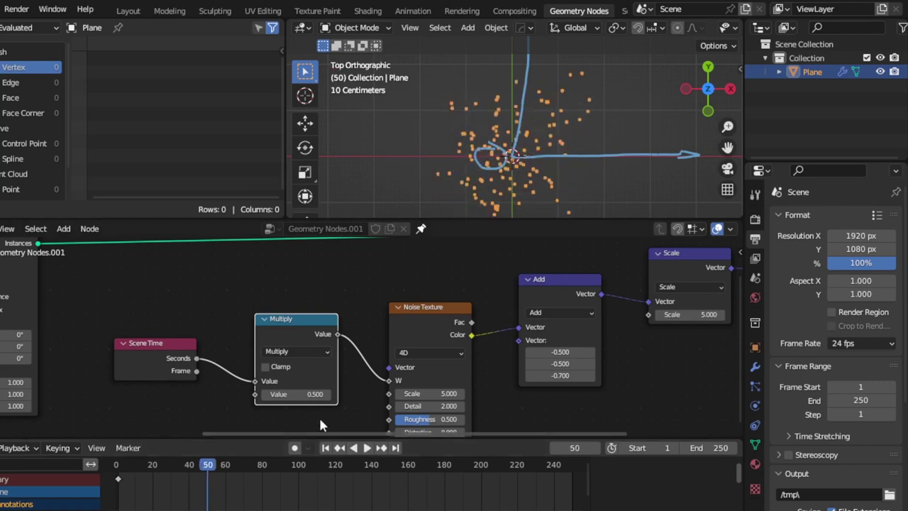
left_click(296, 394)
type("0.100")
key("Return")
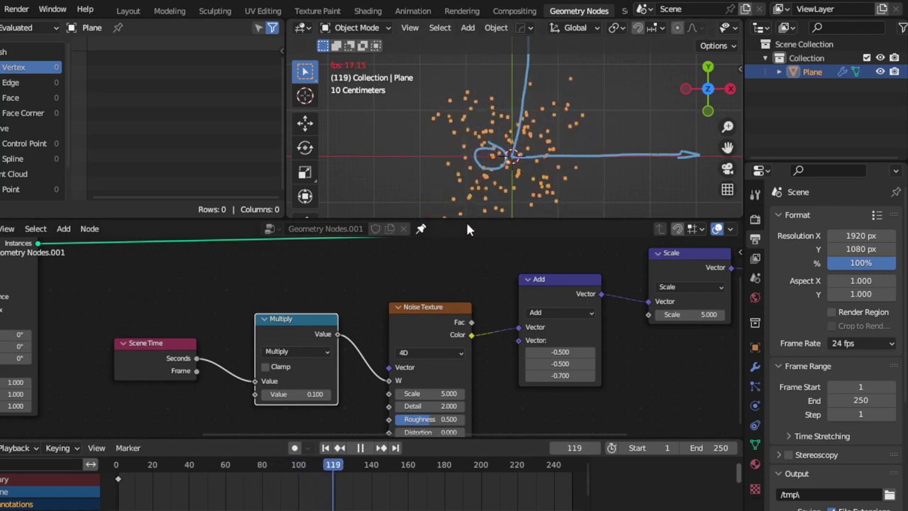
key("Escape")
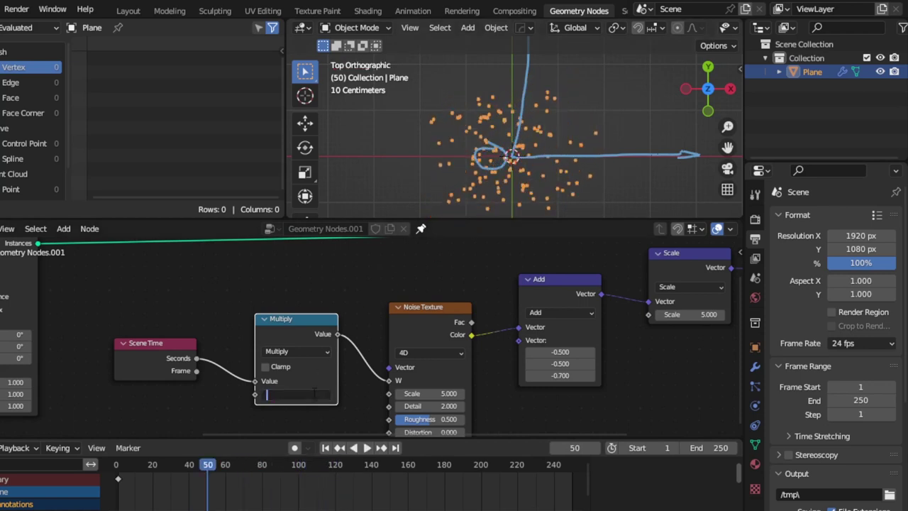
left_click(296, 394)
type(".01")
key("Return")
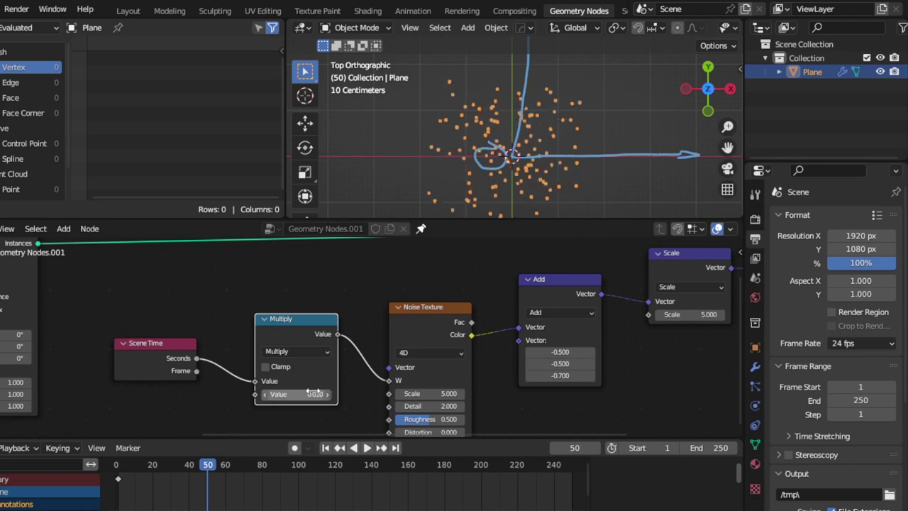
- Replay the animation from frame 1 and clear the drawn annotation arrows
left_click(325, 447)
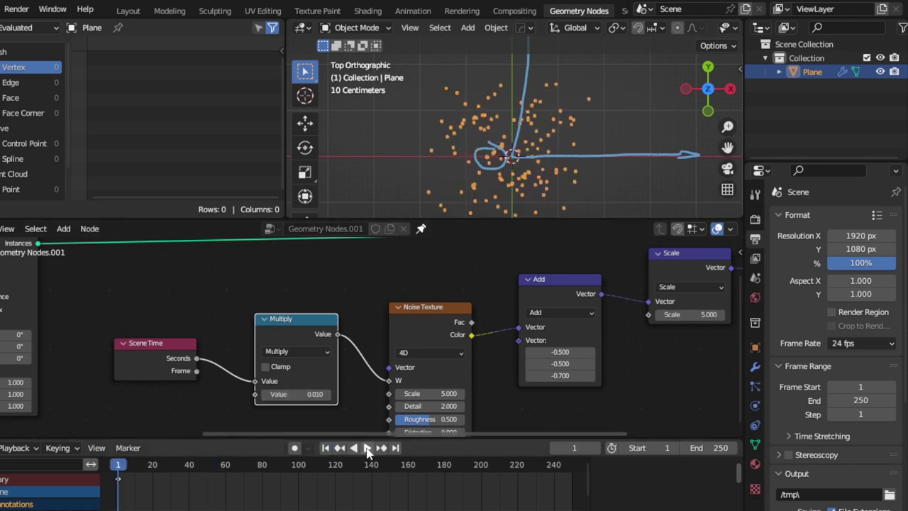
left_click(367, 448)
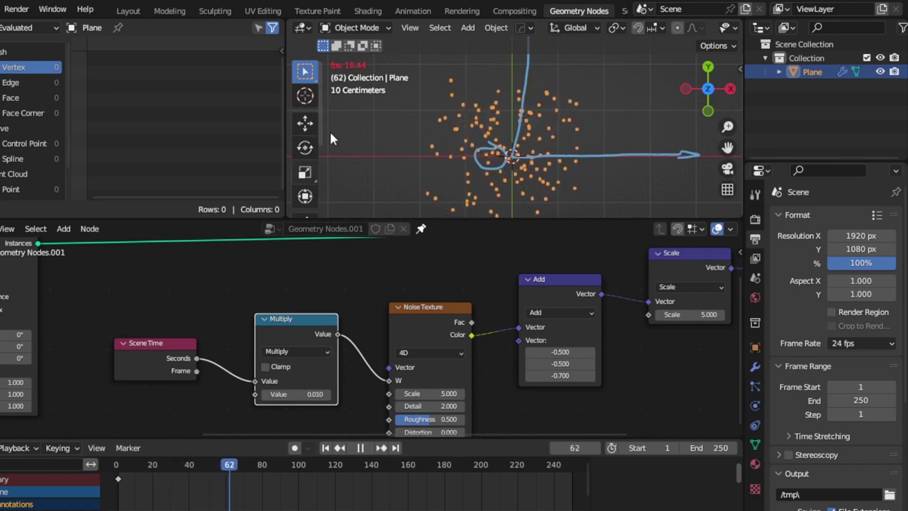
scroll(305, 141, "down", 1)
left_click(306, 96)
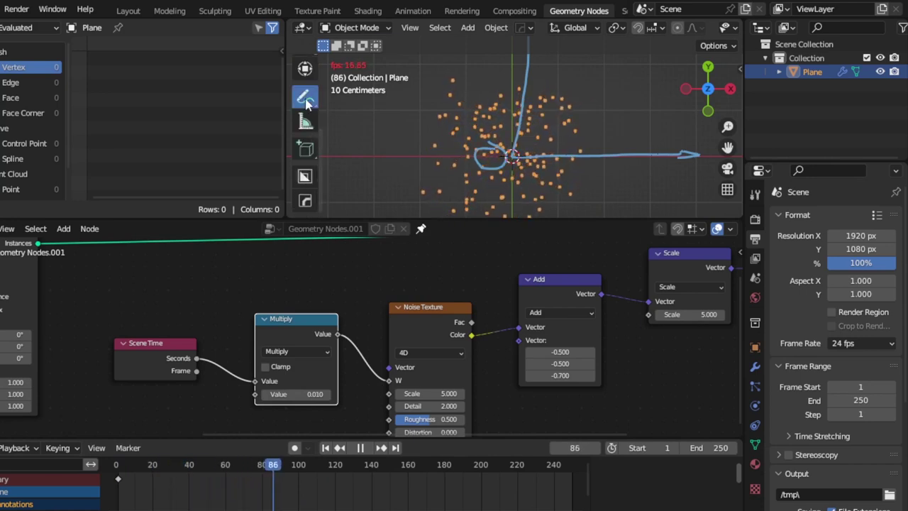
left_click(435, 44)
left_click(513, 101)
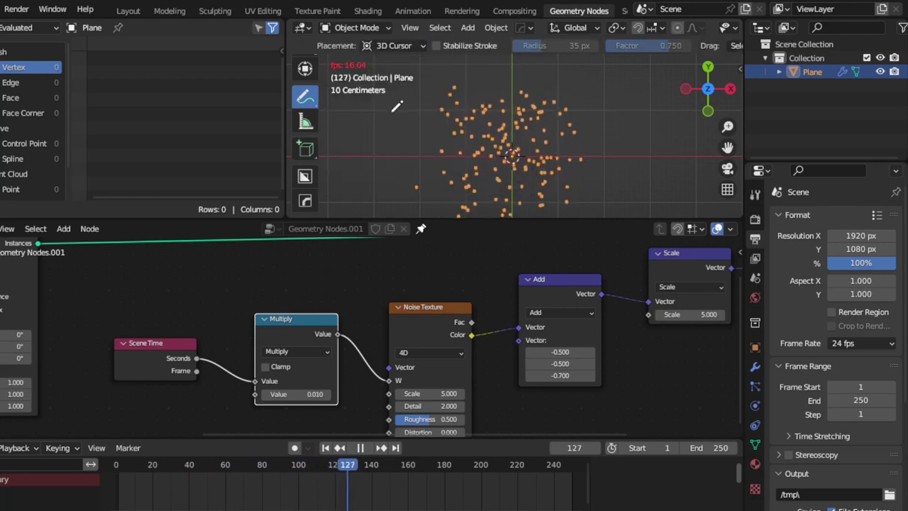
key("w")
key("w")
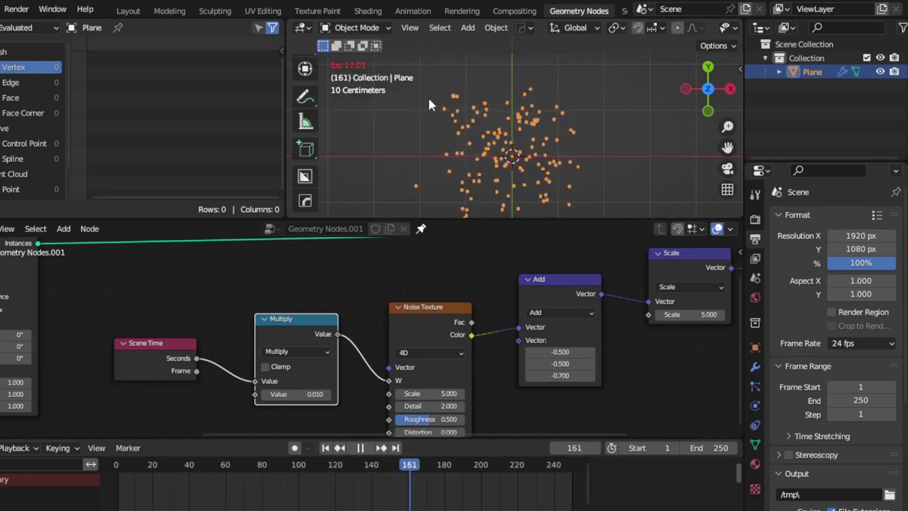
- Set the Multiply node's Value to 0.040 and orbit the viewport into perspective
left_click(329, 396)
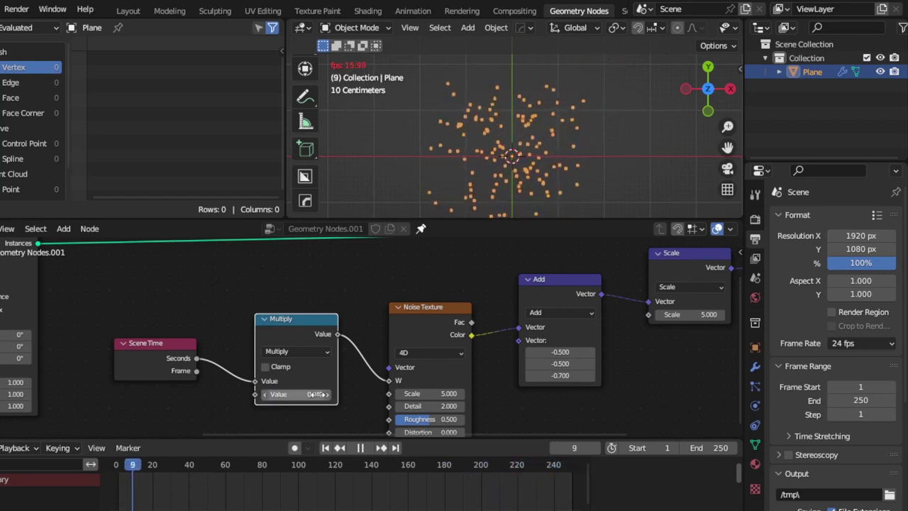
left_click_drag(316, 394, 269, 387)
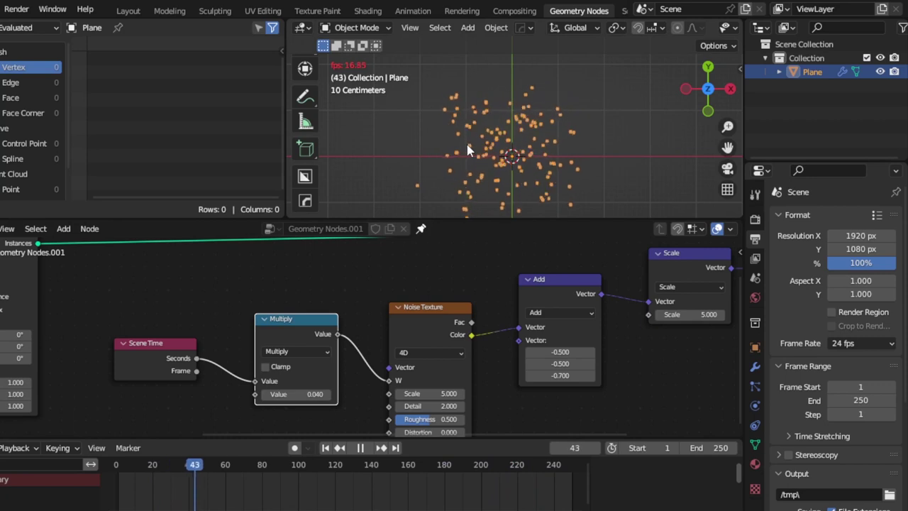
mouse_move(577, 138)
middle_mouse_down()
mouse_move(506, 124)
mouse_move(518, 142)
middle_mouse_up()
left_click(522, 149)
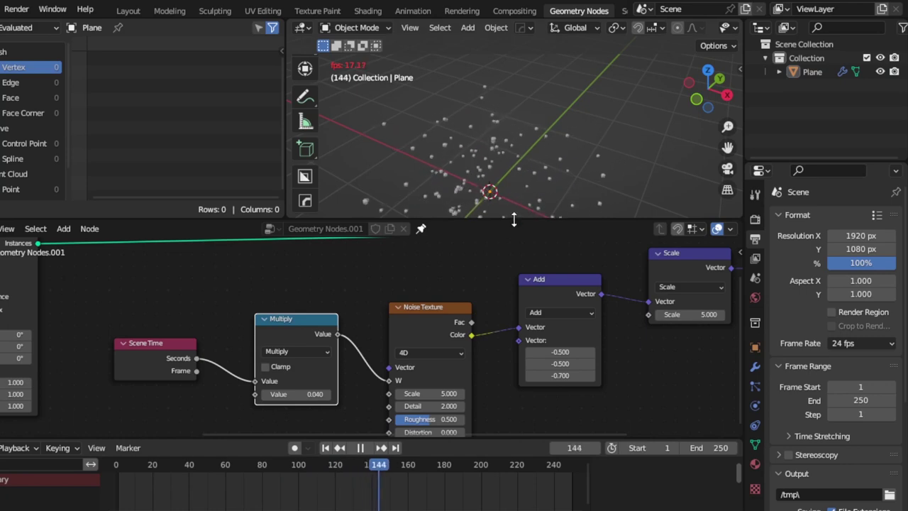
- Make the 3D viewport taller, orbit around the scattered spheres, then enlarge the node editor again
left_click_drag(514, 220, 518, 311)
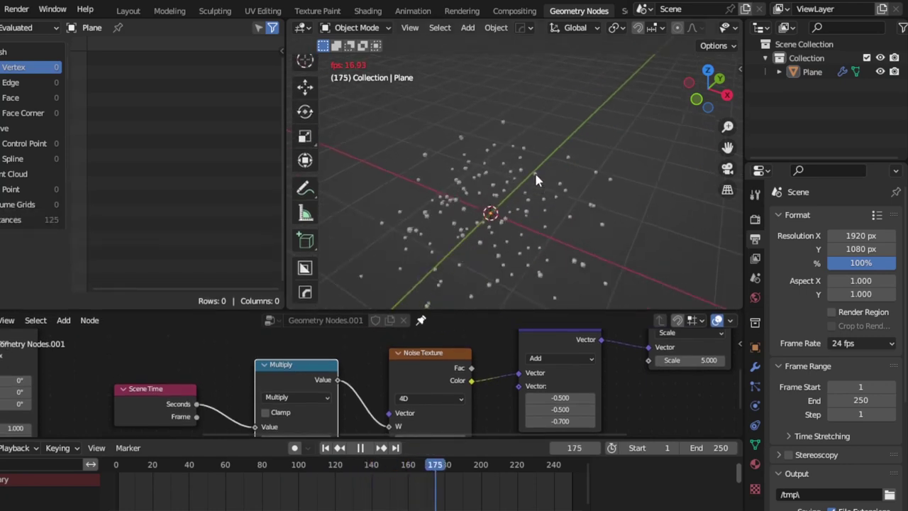
middle_click_drag(534, 178, 527, 214)
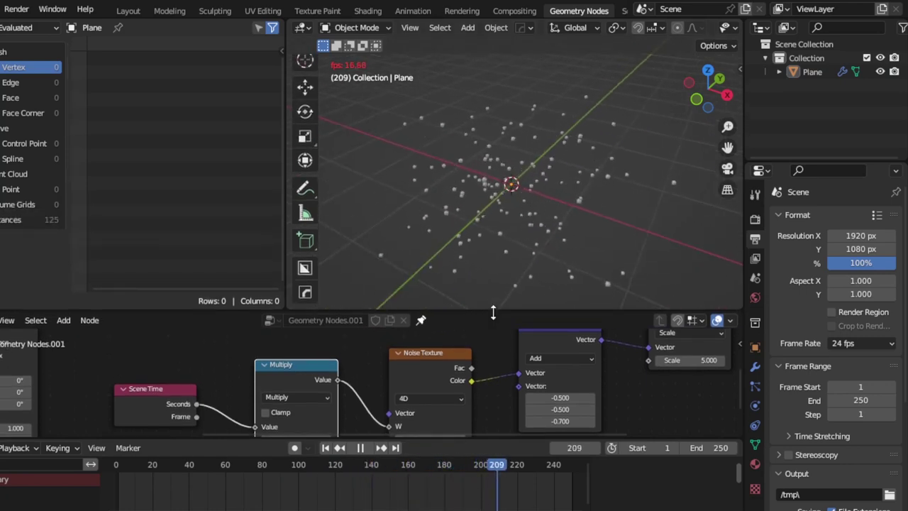
left_click_drag(493, 312, 494, 234)
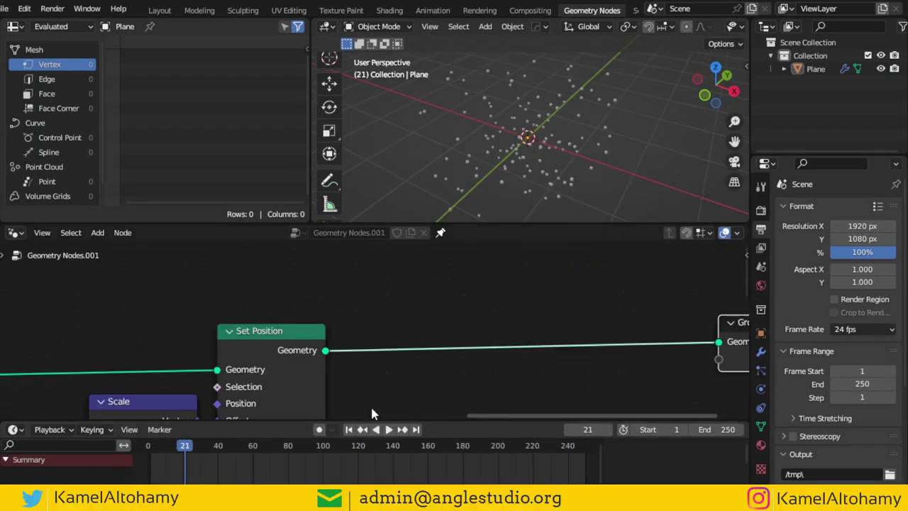
left_click_drag(477, 226, 483, 319)
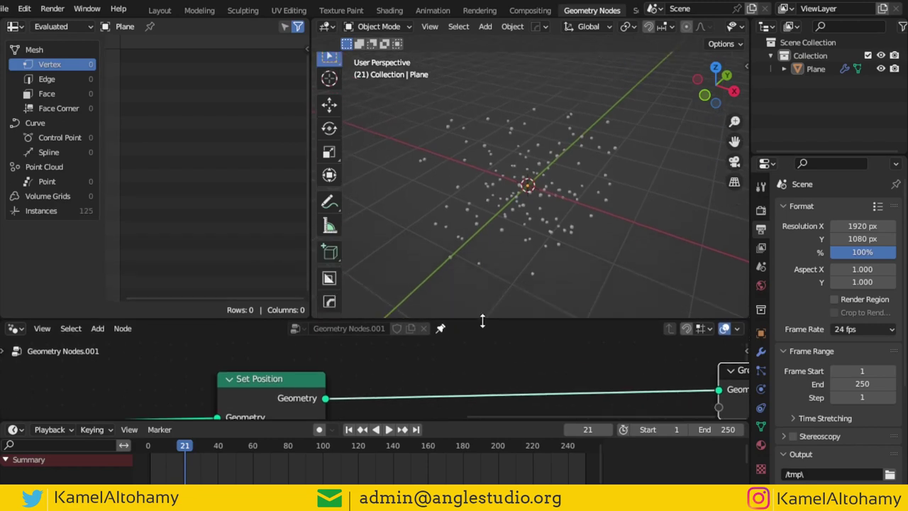
mouse_move(578, 238)
middle_mouse_down()
mouse_move(564, 160)
mouse_move(437, 170)
middle_mouse_up()
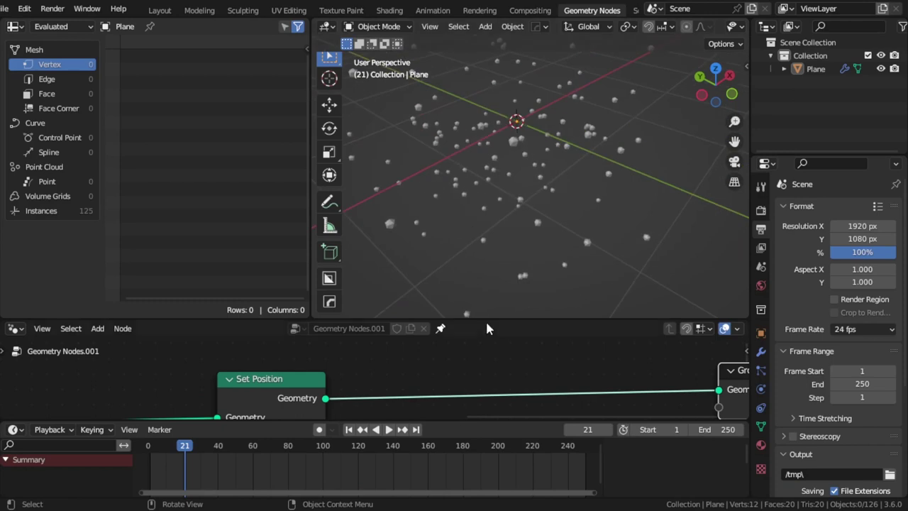
left_click_drag(486, 323, 468, 132)
- Add a Random Value node and place it below Set Position
key("shift+a")
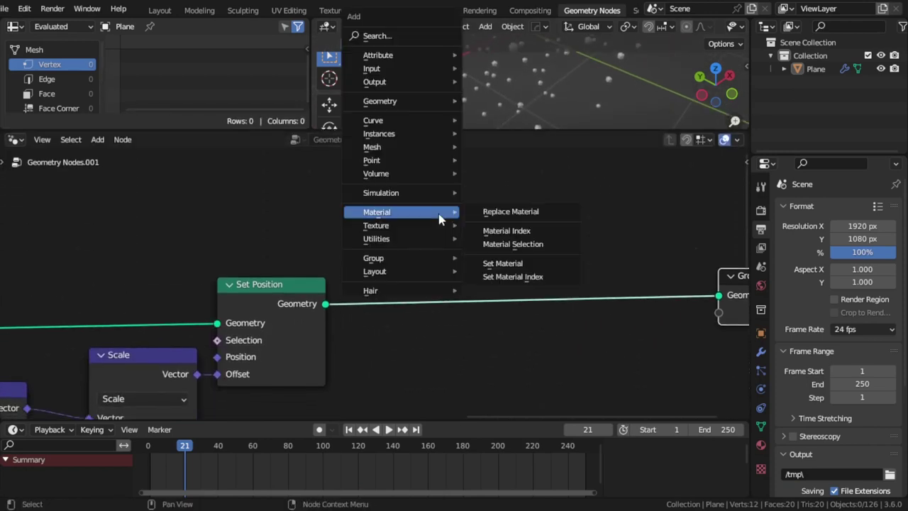
mouse_move(397, 239)
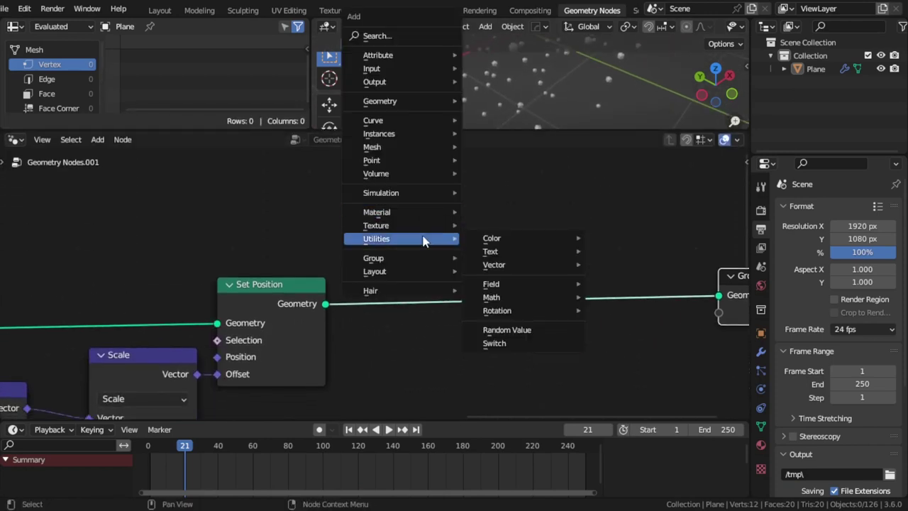
left_click(506, 330)
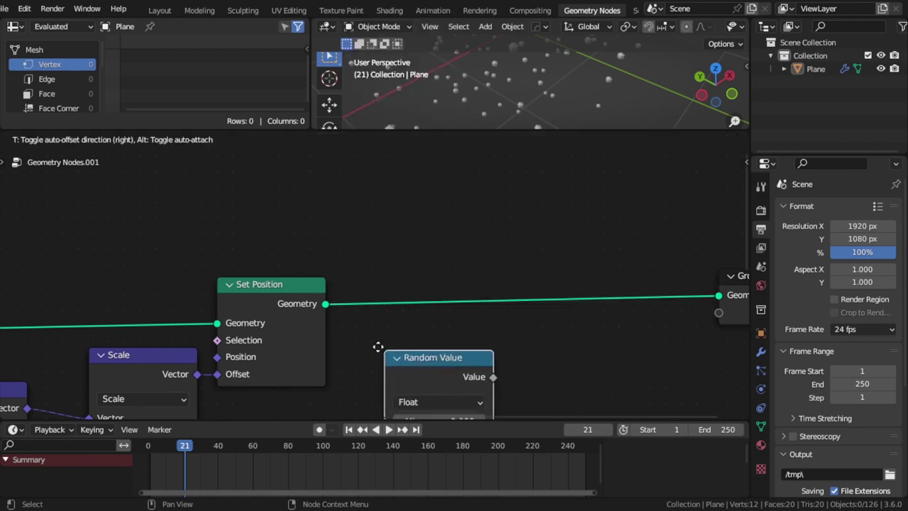
left_click(398, 349)
- Search the node list for 'scal' to show the scale-related nodes
key("shift+a")
left_click(403, 37)
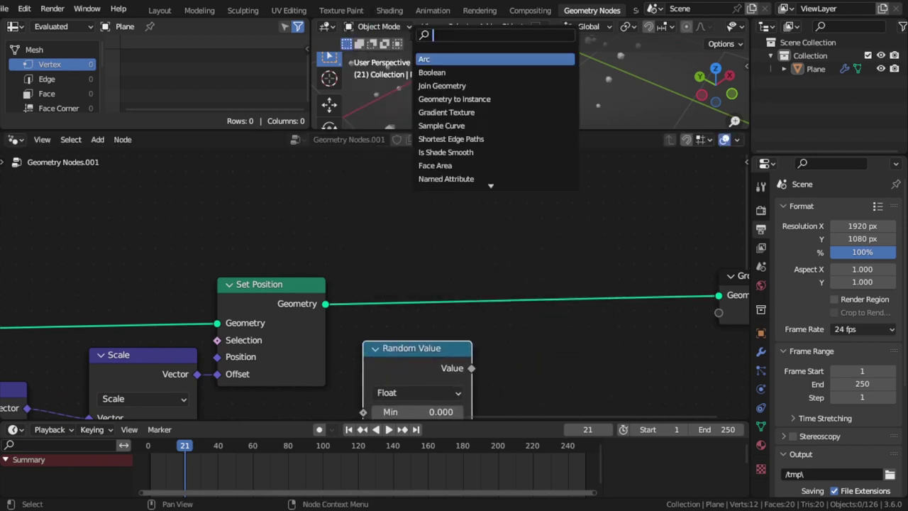
type("یس")
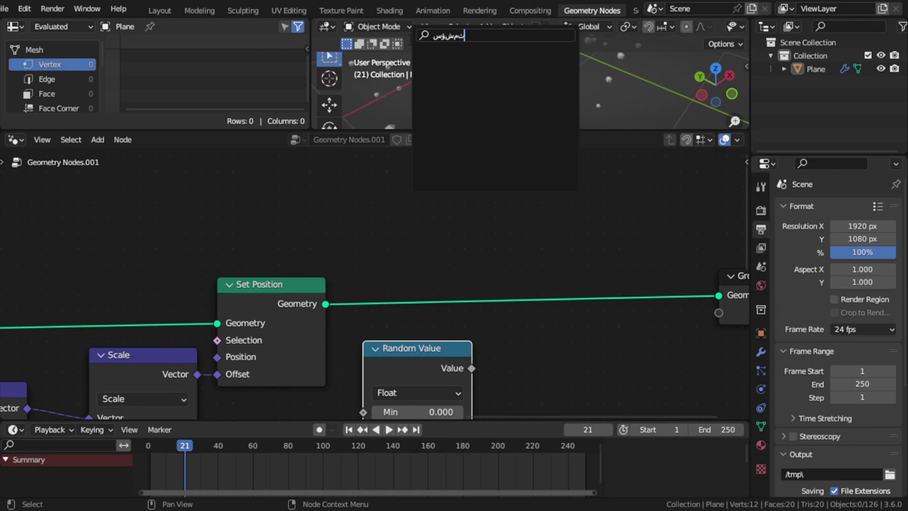
type("scal")
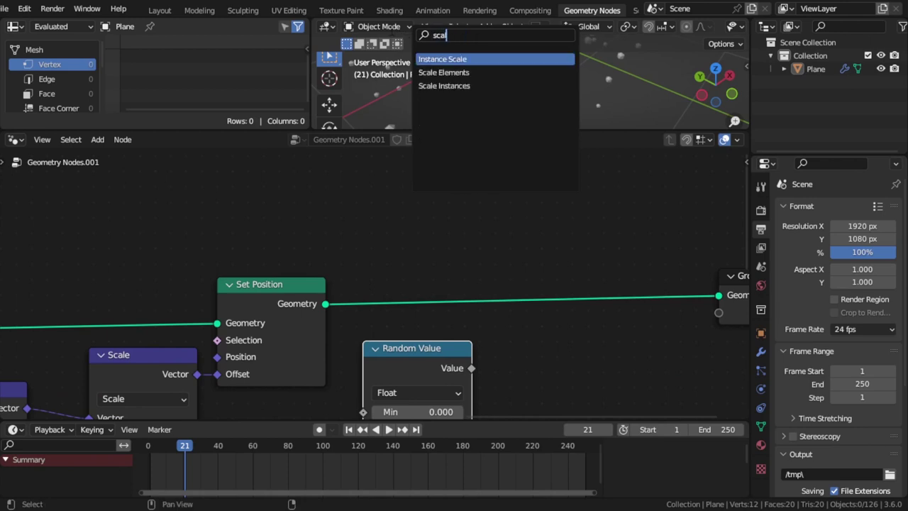
- Add a Scale Instances node onto the geometry link between Set Position and Group Output
left_click(443, 60)
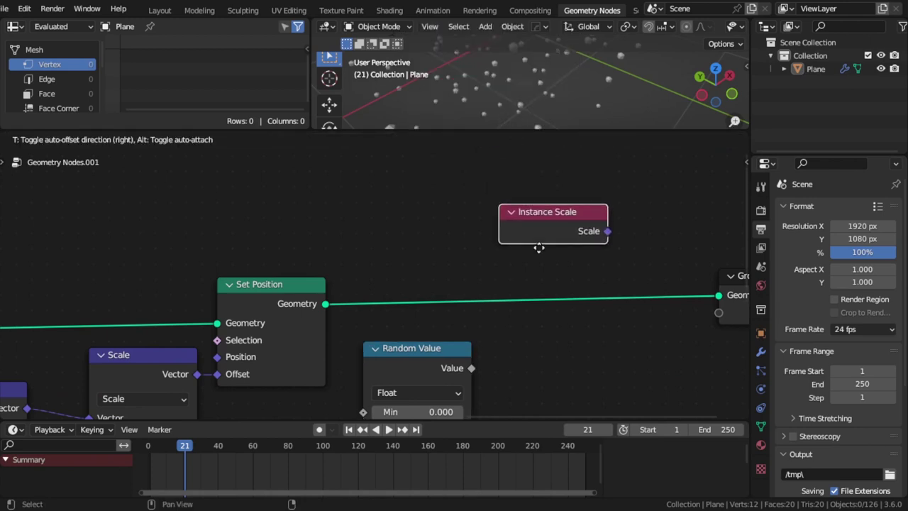
left_click(538, 234)
key("shift+a")
left_click(474, 155)
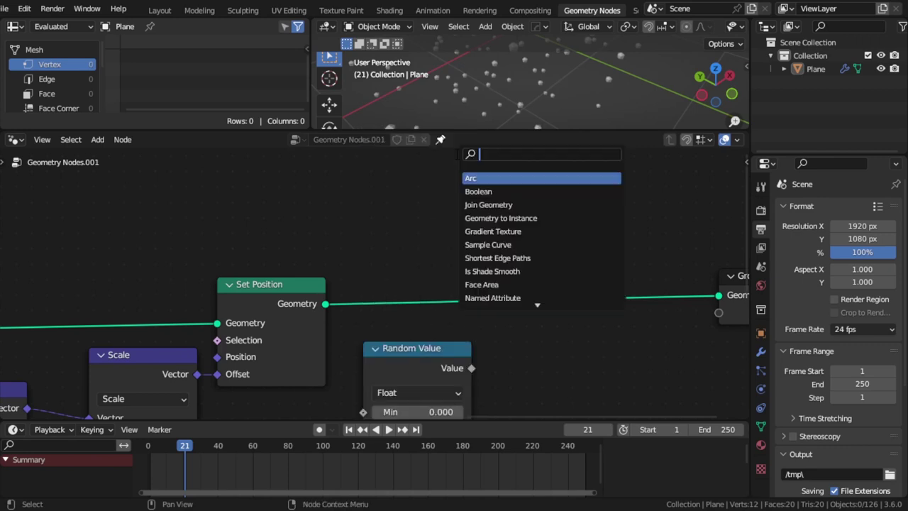
type("scal")
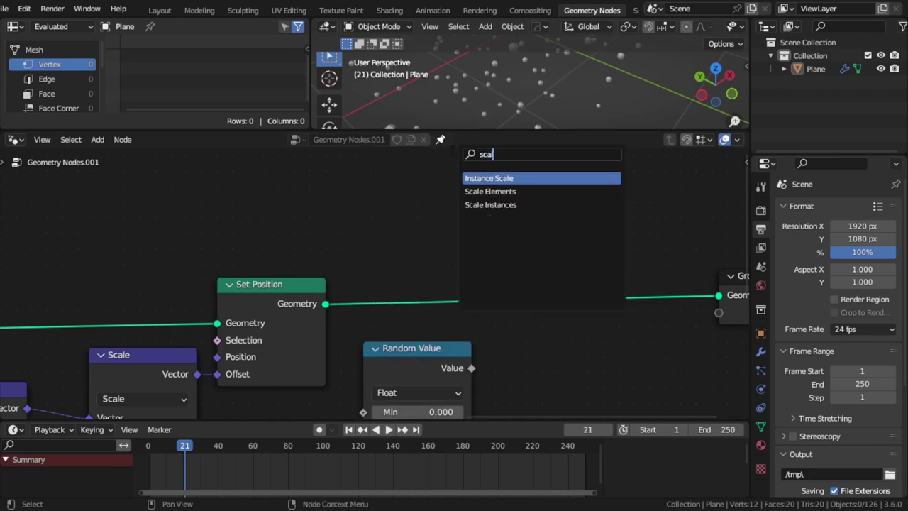
key("Down")
key("Down")
key("Return")
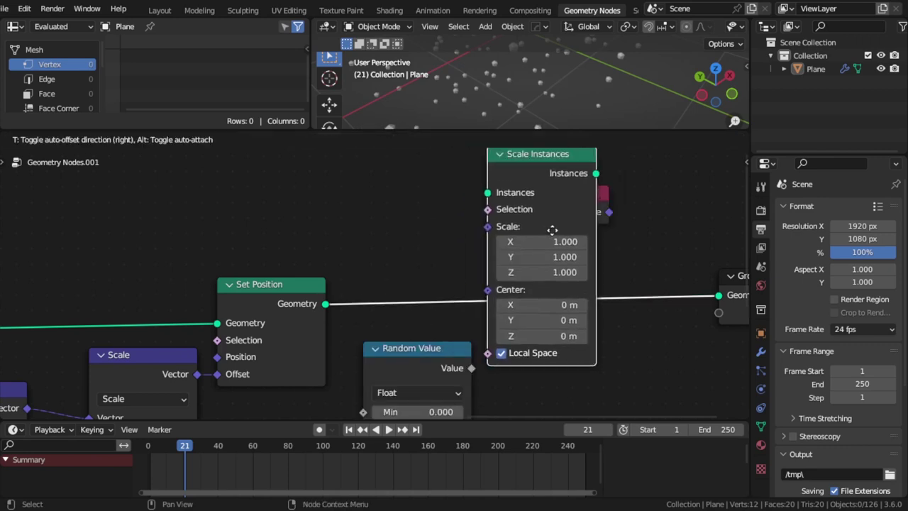
left_click(590, 339)
- Delete the stray Instance Scale node, tidy Scale Instances and Random Value, and enlarge the viewport
left_click(547, 205)
key("x")
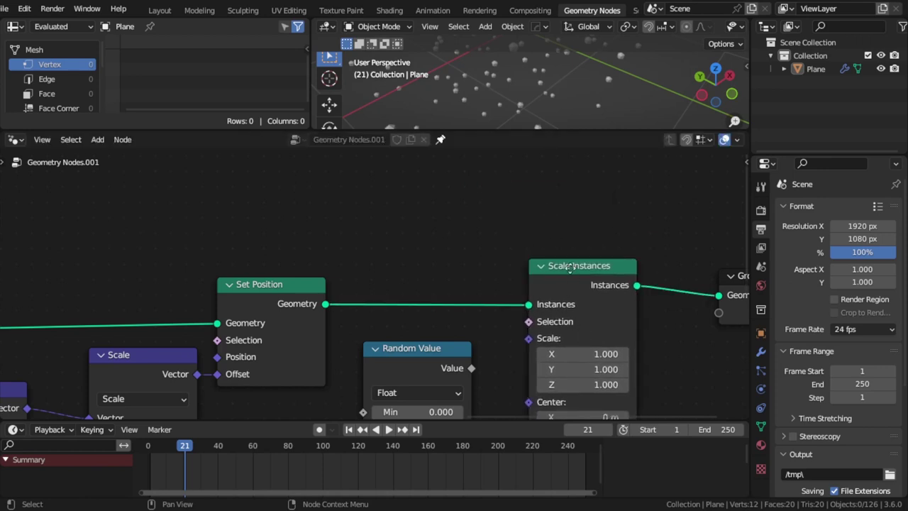
left_click_drag(570, 267, 545, 220)
left_click_drag(450, 348, 434, 334)
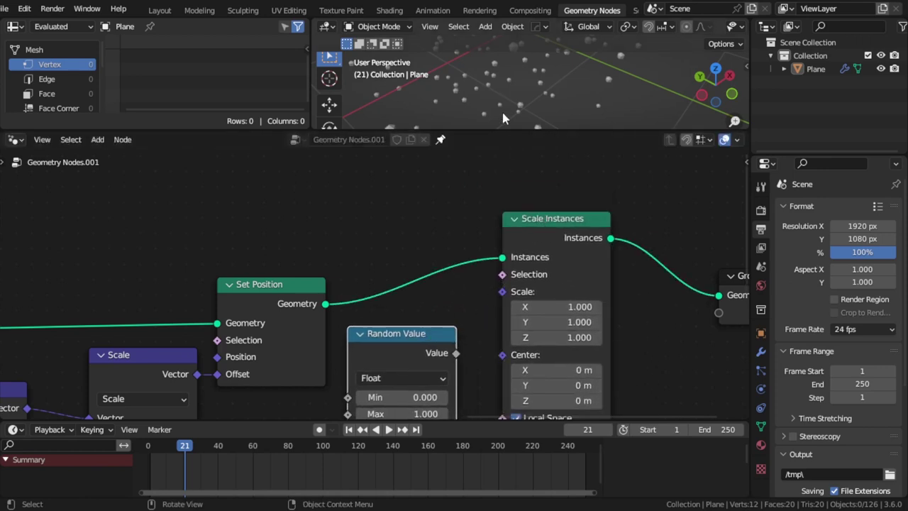
left_click_drag(496, 134, 497, 261)
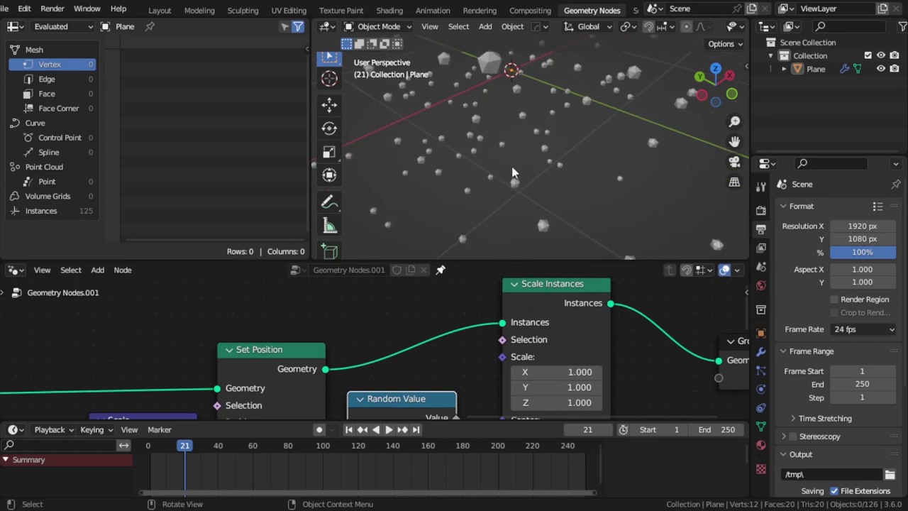
scroll(522, 321, "down", 2)
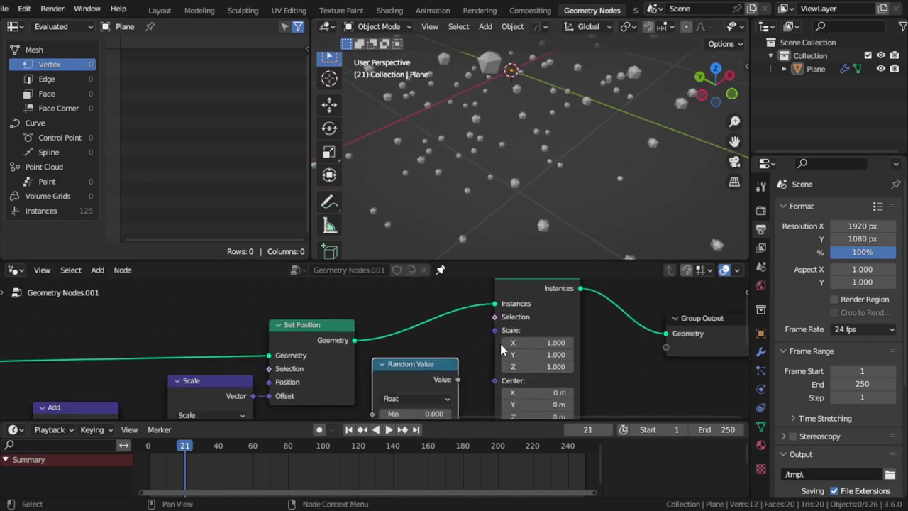
middle_click_drag(479, 355, 491, 399)
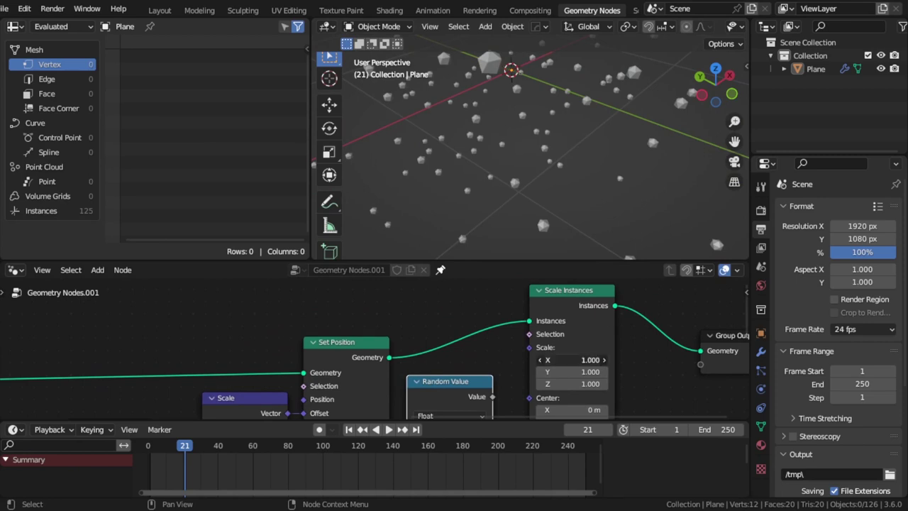
mouse_move(572, 360)
left_mouse_down()
mouse_move(615, 360)
mouse_move(581, 360)
left_mouse_up()
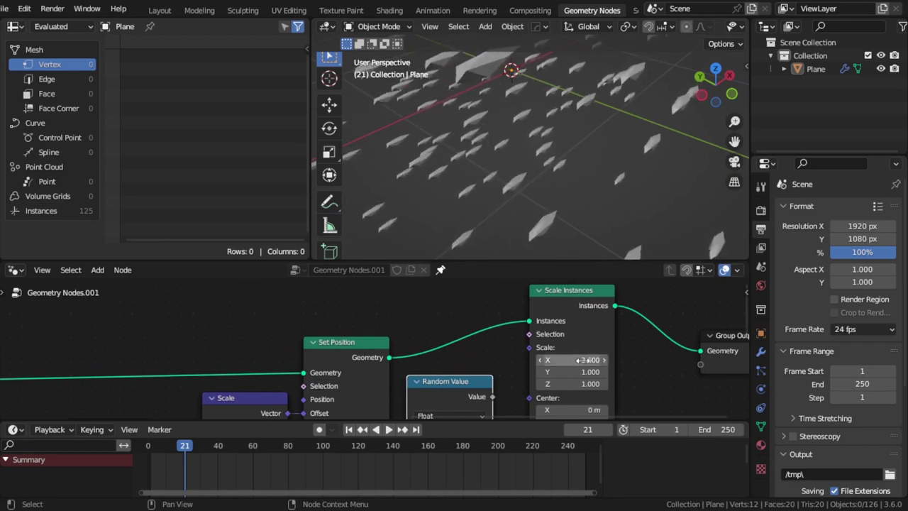
type("1")
key("Return")
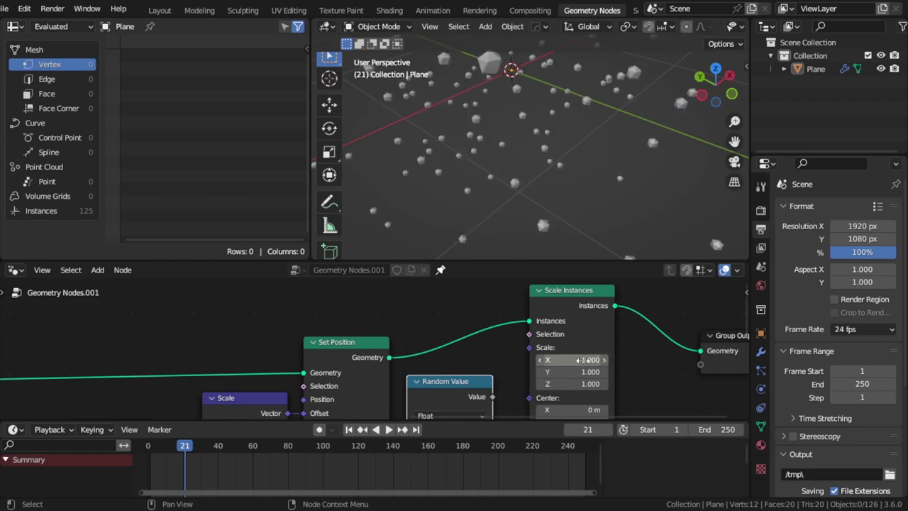
- Link Random Value to the scale input, trying Max 0.5 and 2 before settling on 1
left_click_drag(493, 397, 530, 347)
middle_click_drag(521, 398, 546, 331)
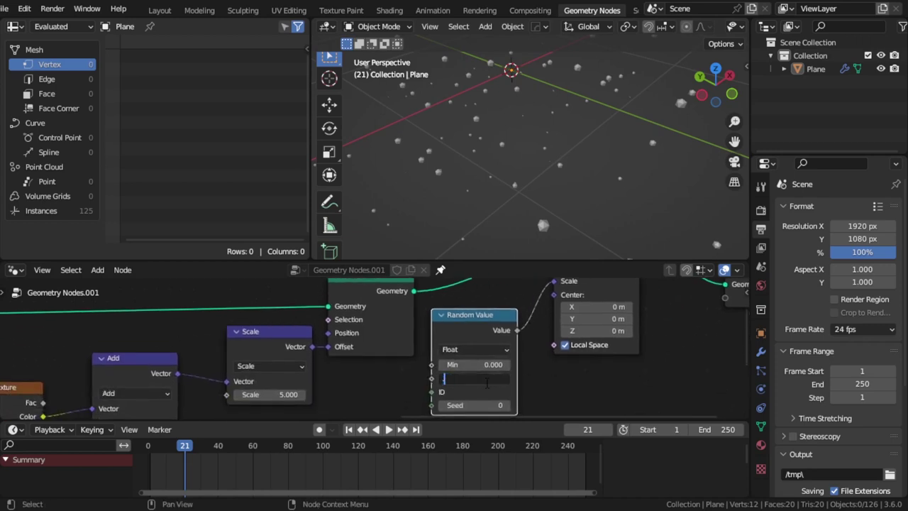
type(".5")
key("Return")
type("2")
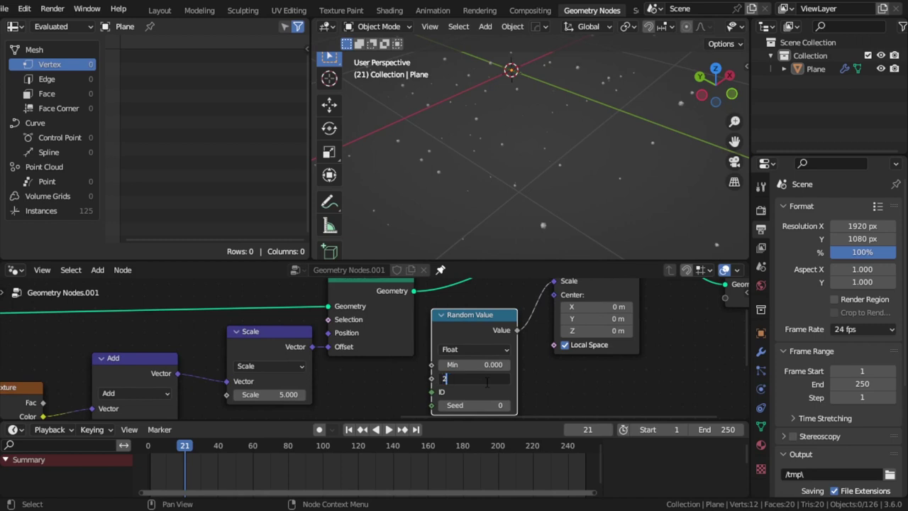
key("Return")
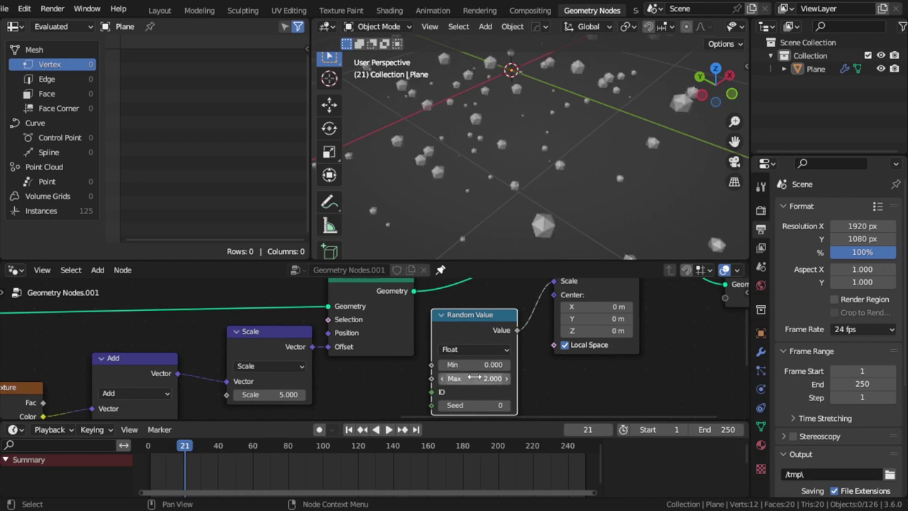
type("1.000")
key("Return")
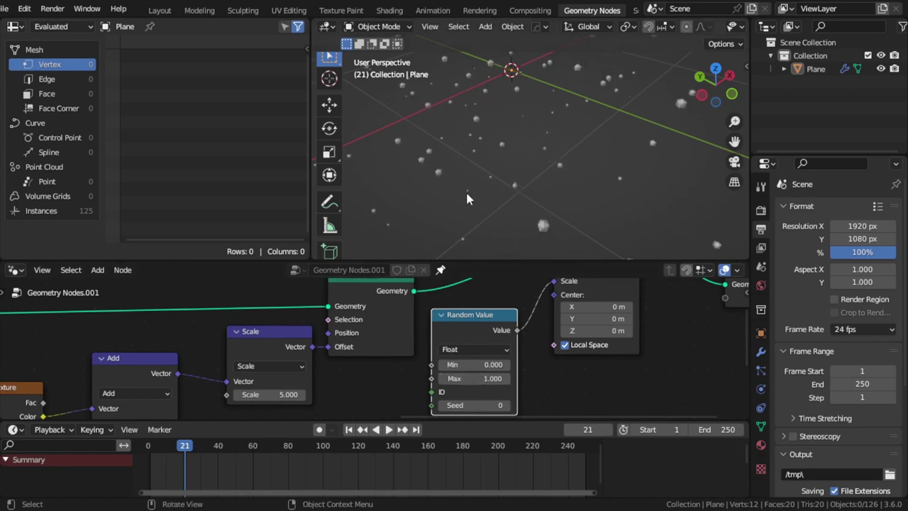
- Switch to top view and zoom in on the randomly sized instances
scroll(491, 181, "down", 3)
key("KP_7")
scroll(490, 181, "up", 3)
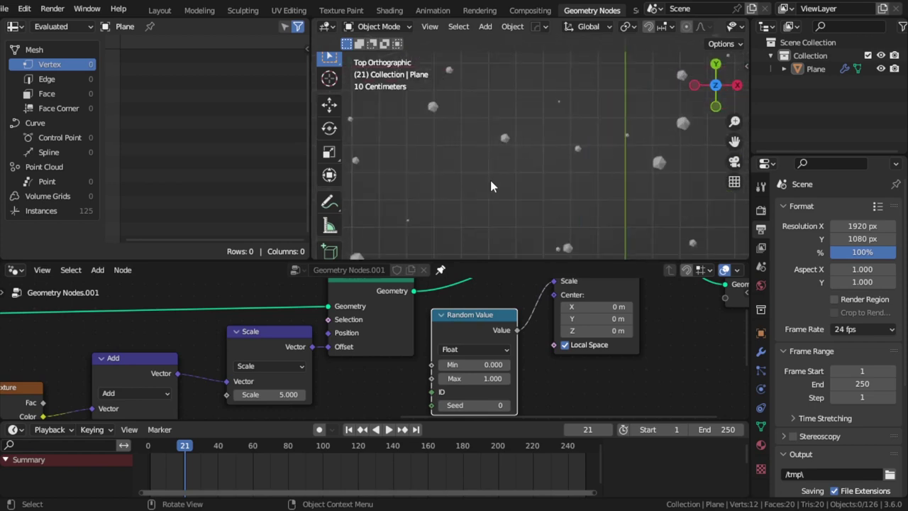
scroll(490, 180, "up", 2)
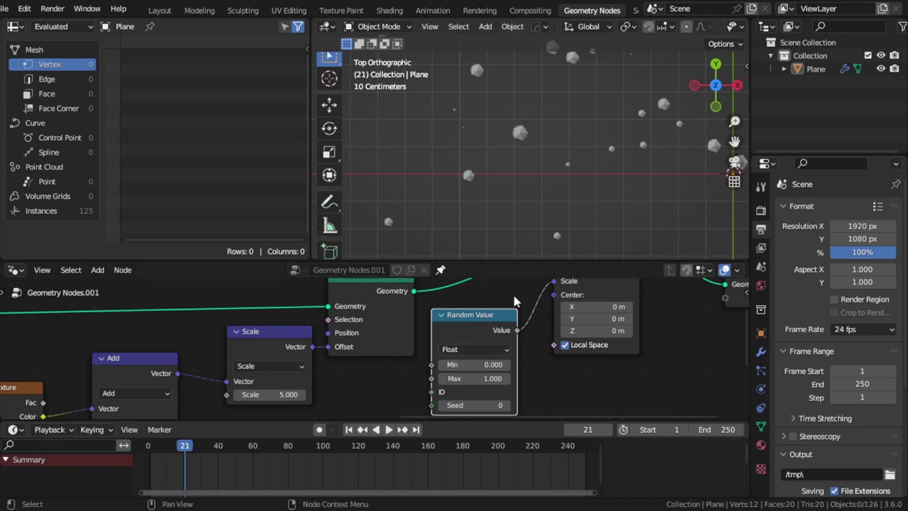
middle_click_drag(574, 331, 564, 399)
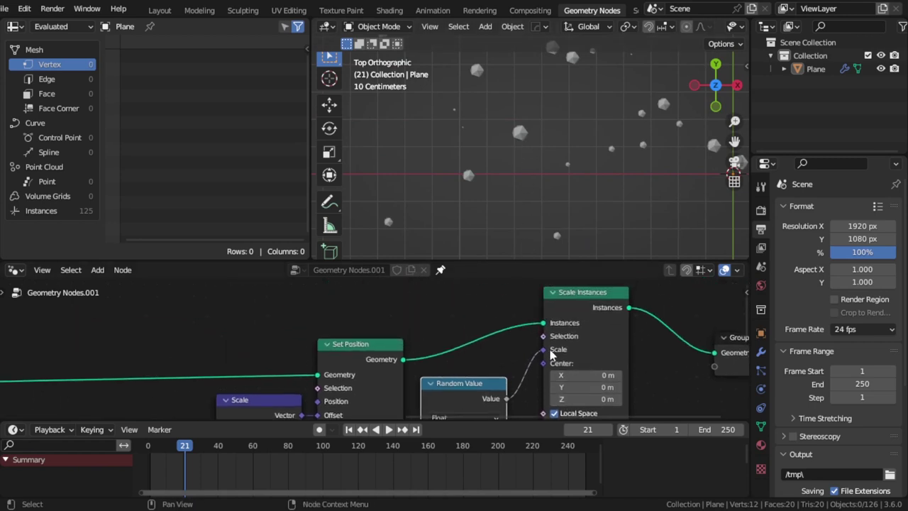
middle_click_drag(509, 364, 479, 355)
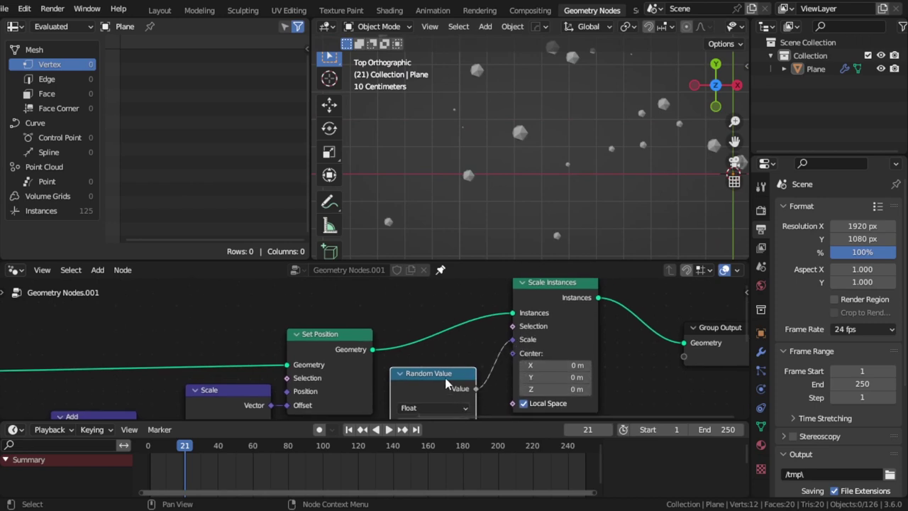
scroll(484, 318, "down", 1)
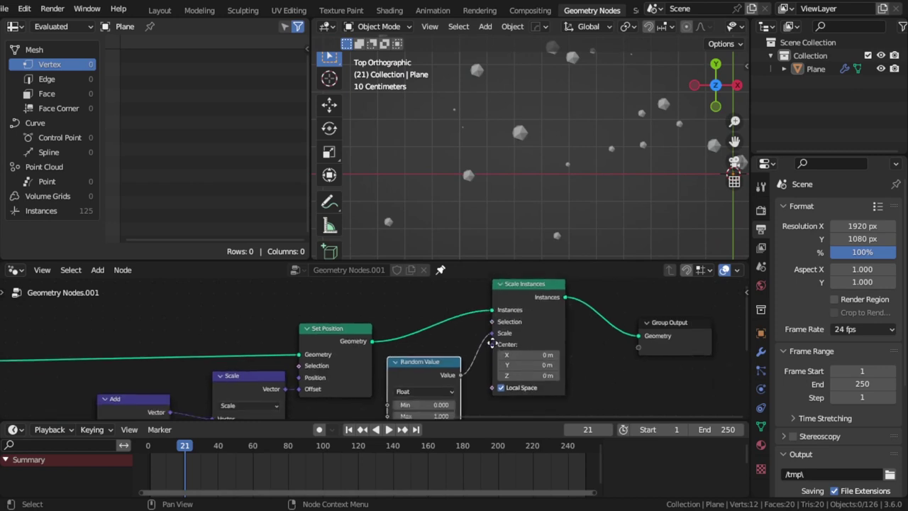
mouse_move(485, 383)
middle_mouse_down()
mouse_move(486, 325)
mouse_move(501, 365)
middle_mouse_up()
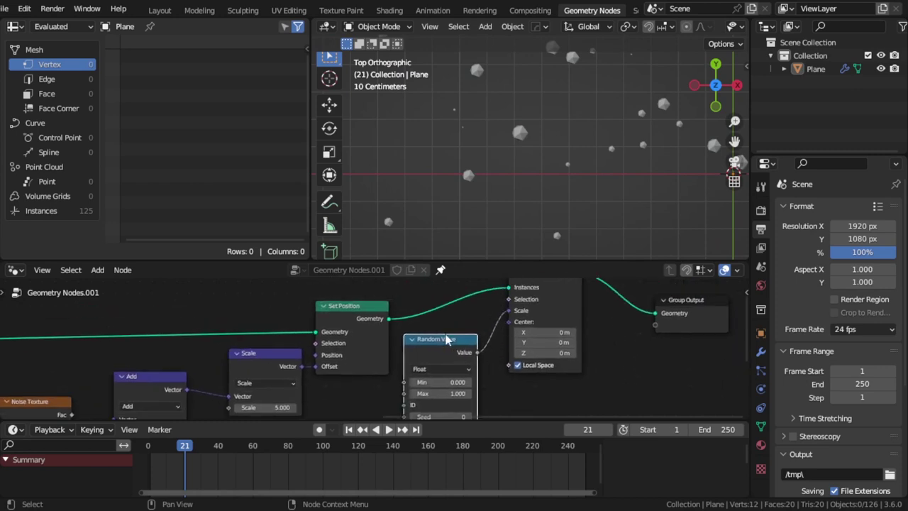
left_click_drag(441, 340, 436, 359)
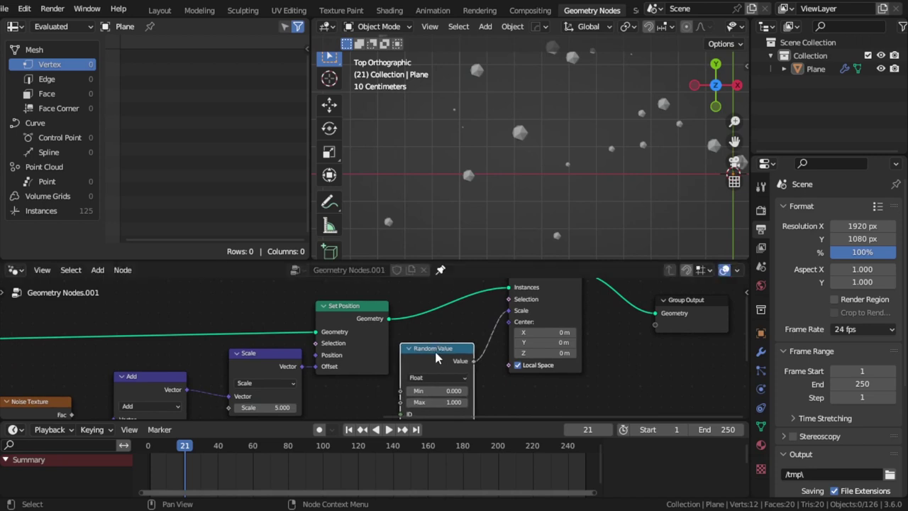
middle_click_drag(329, 346, 497, 286)
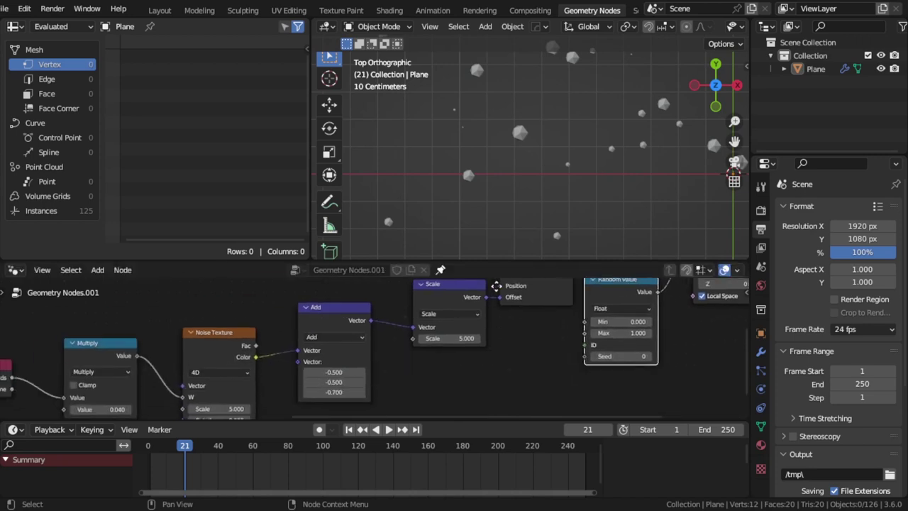
middle_click_drag(243, 344, 157, 387)
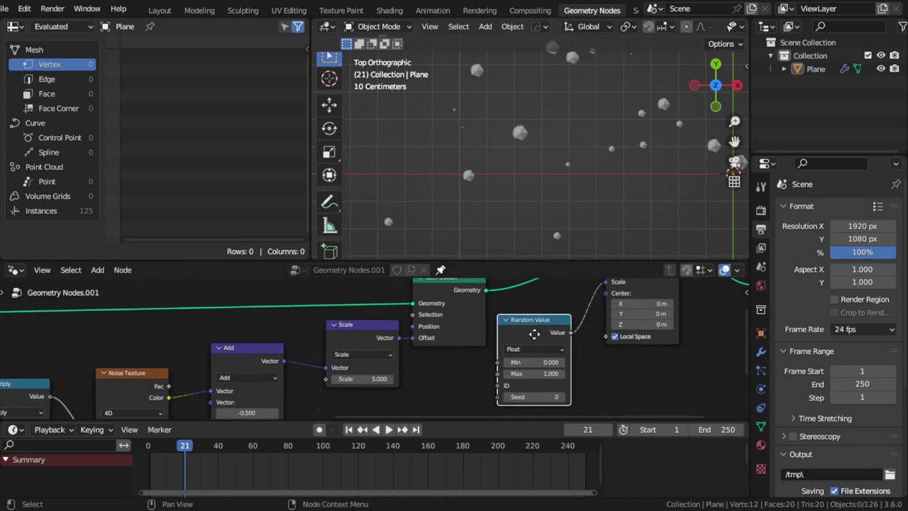
middle_click_drag(534, 333, 436, 406)
left_click_drag(438, 401, 442, 391)
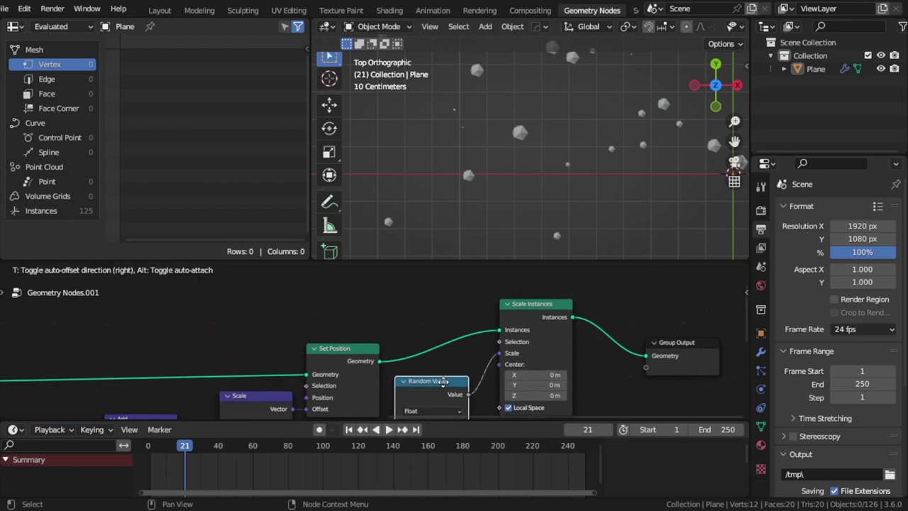
left_click(561, 309)
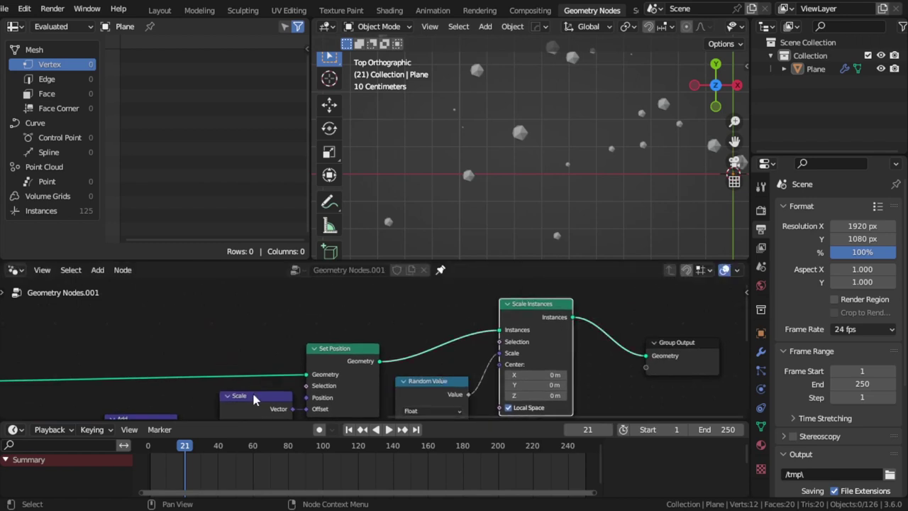
- Show the 125 instances in the spreadsheet, widen it, and resize the viewport areas
left_click(57, 211)
scroll(159, 64, "down", 5)
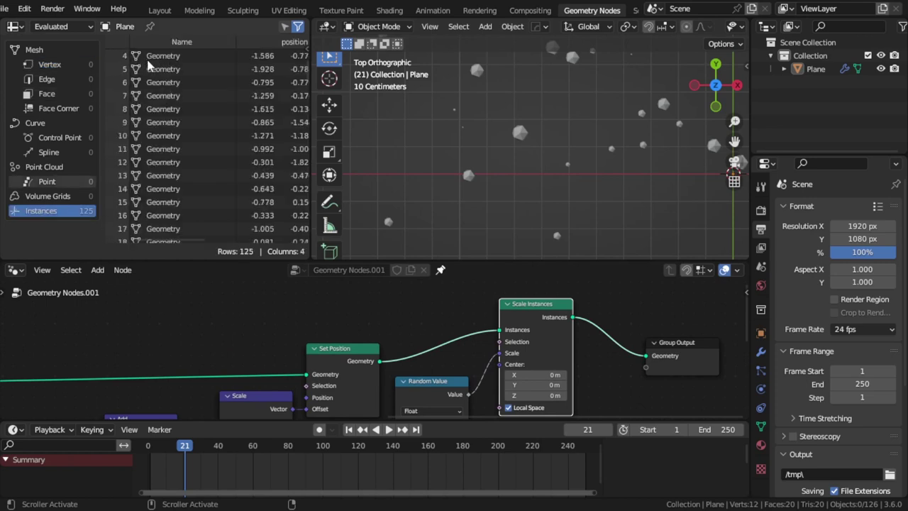
scroll(157, 85, "up", 2)
scroll(157, 103, "up", 3)
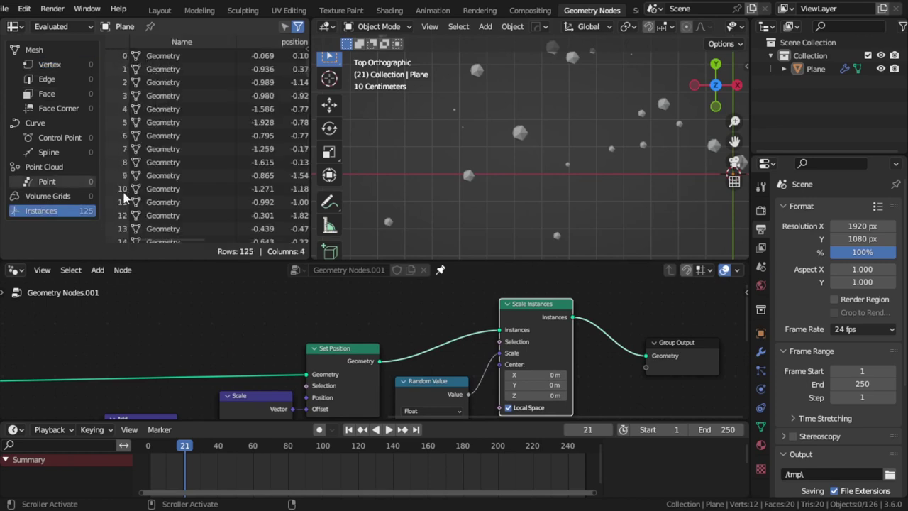
left_click_drag(310, 181, 457, 173)
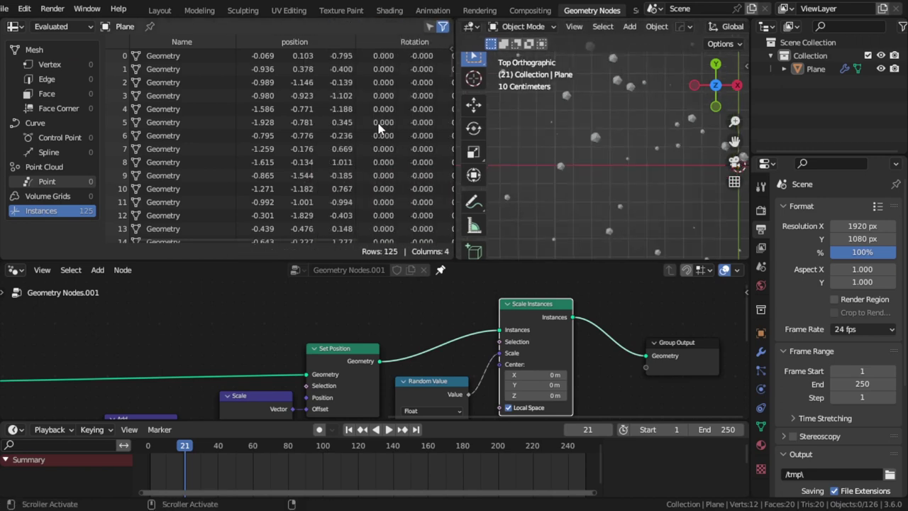
mouse_move(387, 343)
middle_mouse_down()
mouse_move(276, 332)
mouse_move(255, 317)
middle_mouse_up()
scroll(255, 318, "down", 1)
mouse_move(455, 220)
left_mouse_down()
mouse_move(426, 206)
mouse_move(201, 188)
left_mouse_up()
scroll(528, 174, "down", 2)
scroll(531, 187, "down", 2)
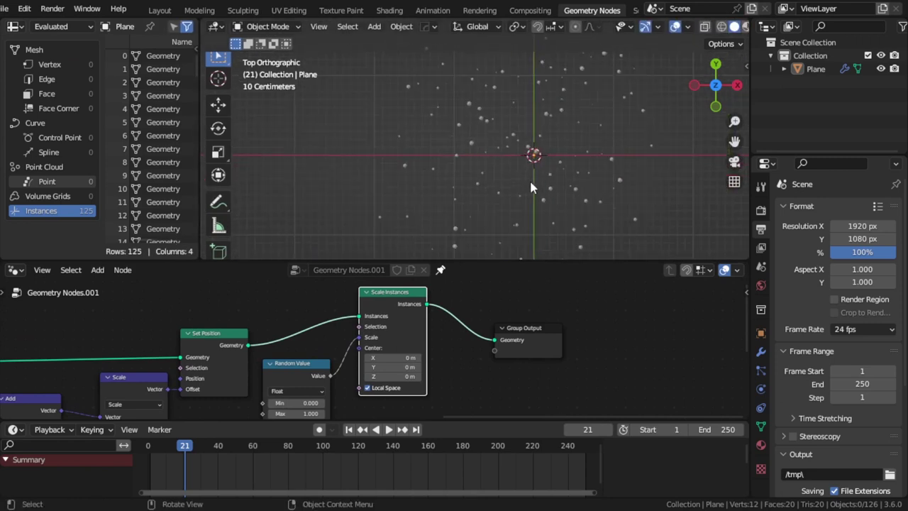
scroll(529, 182, "down", 2)
mouse_move(524, 181)
middle_mouse_down()
mouse_move(536, 110)
mouse_move(379, 275)
middle_mouse_up()
scroll(335, 333, "up", 2)
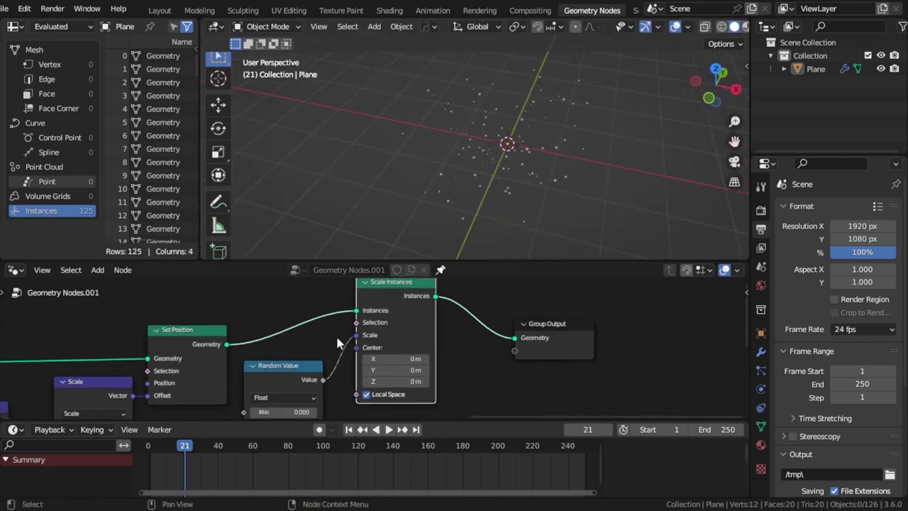
- Enlarge the node editor and reposition the Random Value and Scale Instances nodes
middle_click_drag(335, 334, 374, 303)
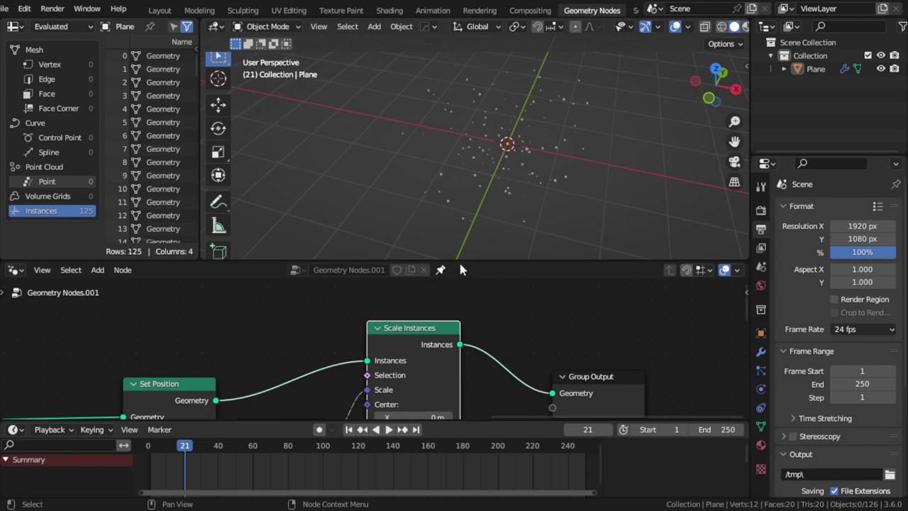
left_click_drag(461, 262, 462, 160)
left_click_drag(307, 331, 305, 327)
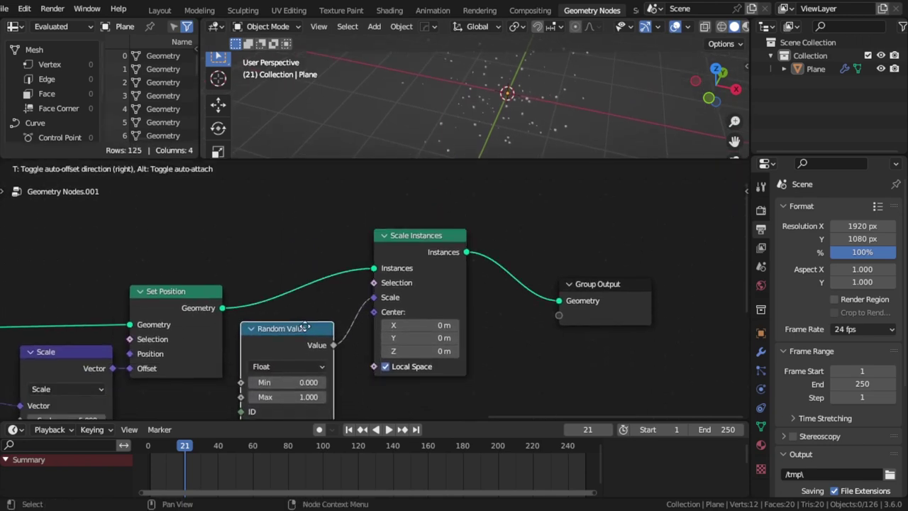
left_click_drag(416, 235, 464, 260)
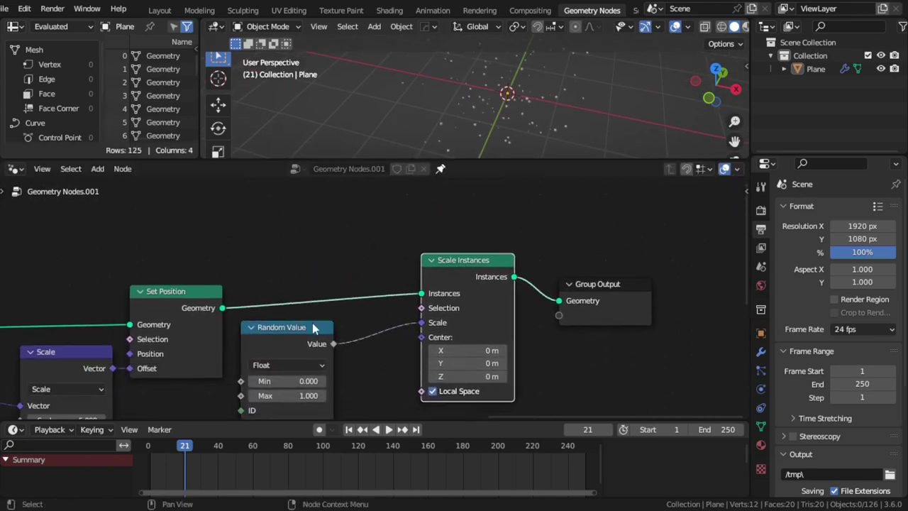
left_click_drag(313, 328, 337, 327)
mouse_move(517, 97)
middle_mouse_down()
mouse_move(456, 75)
mouse_move(550, 100)
middle_mouse_up()
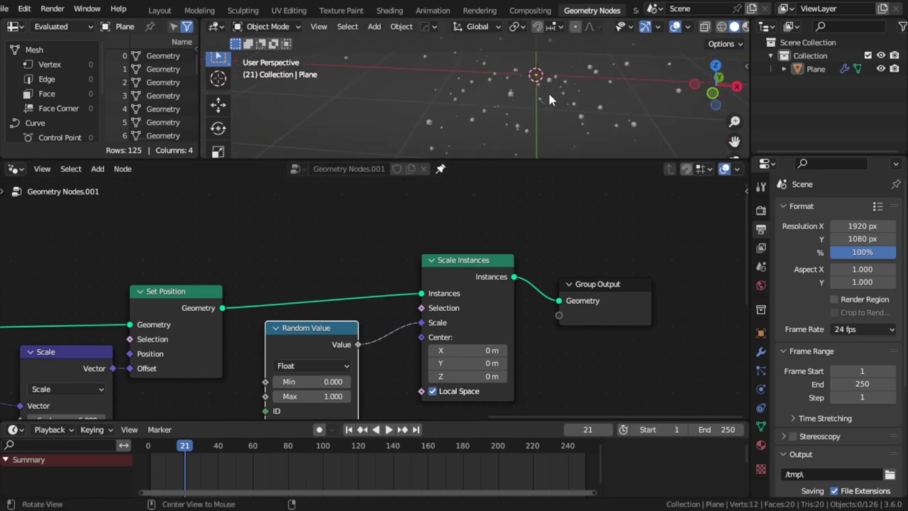
- Play the animation and watch the varied-size instances drift in front orthographic view
left_click(389, 429)
left_click_drag(494, 160, 511, 319)
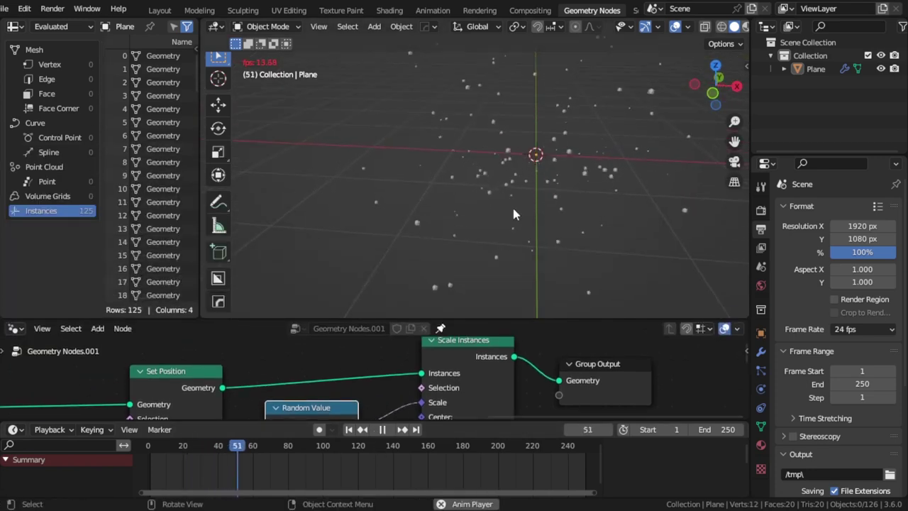
key("KP_1")
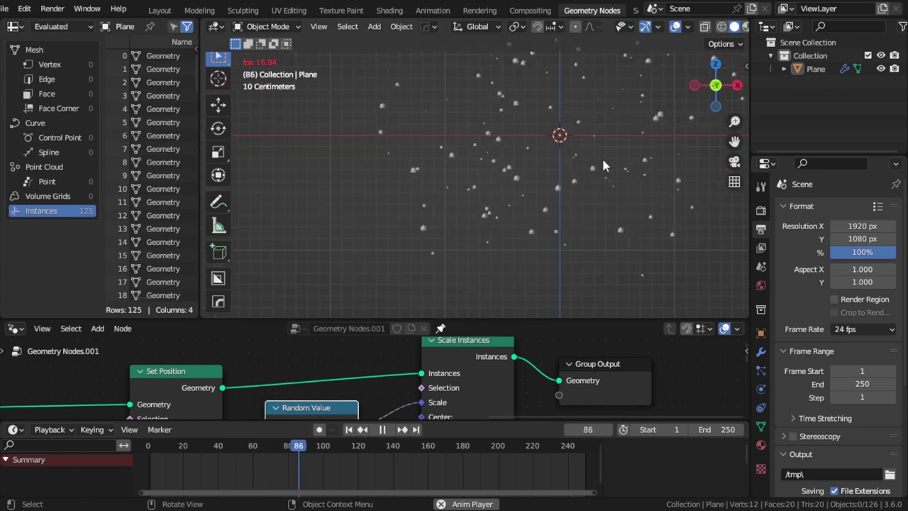
mouse_move(616, 155)
middle_mouse_down("shift")
mouse_move(531, 198)
mouse_move(555, 225)
middle_mouse_up("shift")
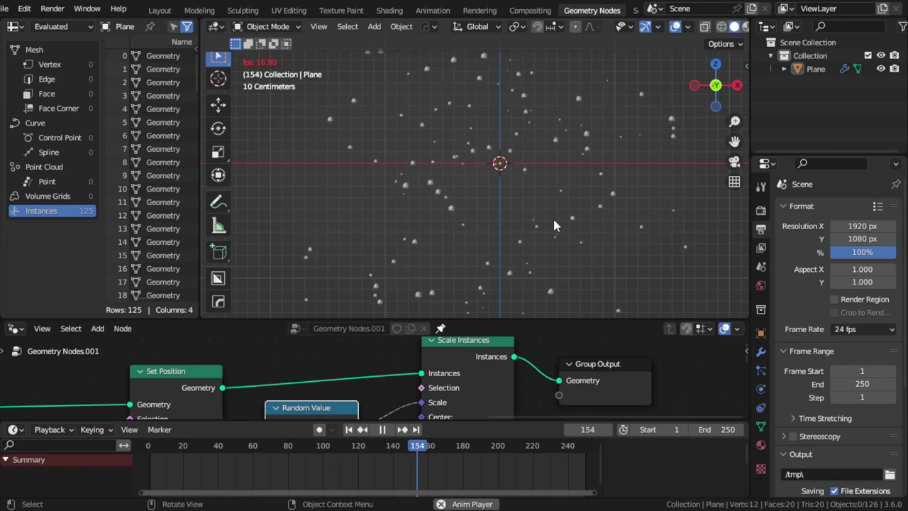
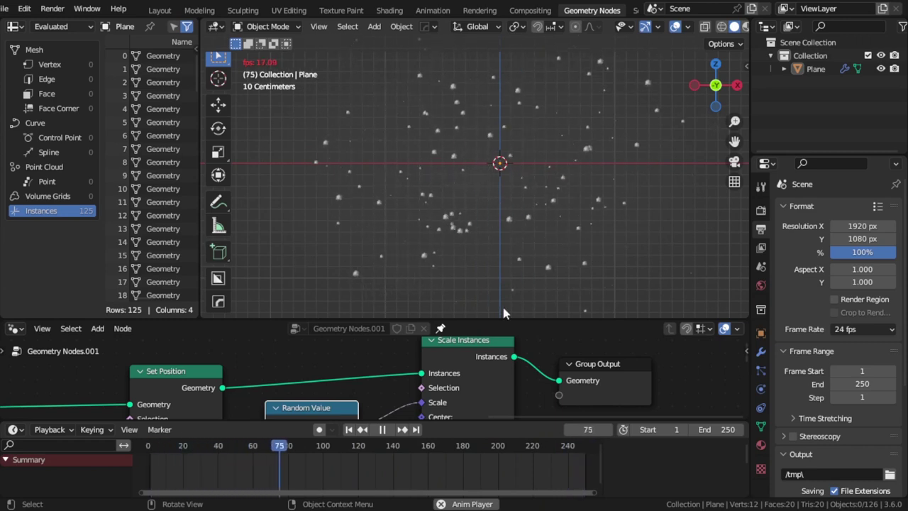
- Give the node editor more room and stop the animation playback at frame 66
left_click_drag(505, 321, 507, 293)
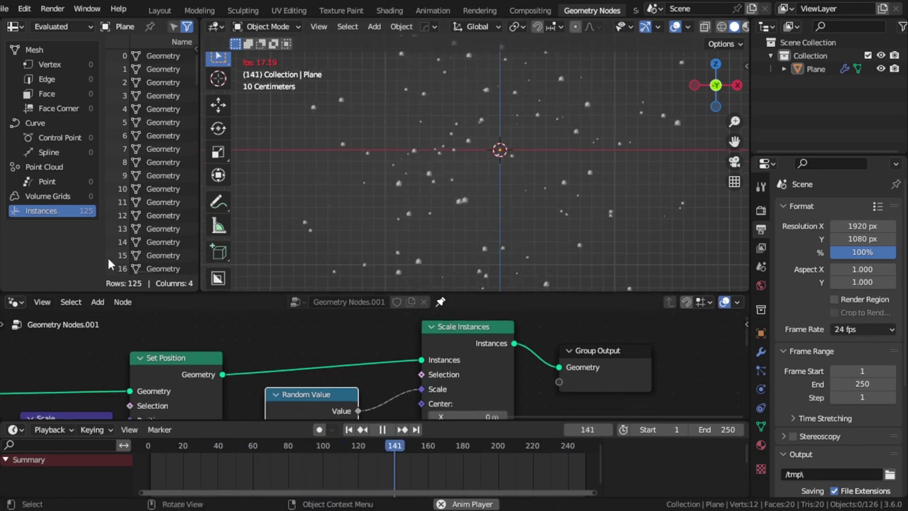
key("Escape")
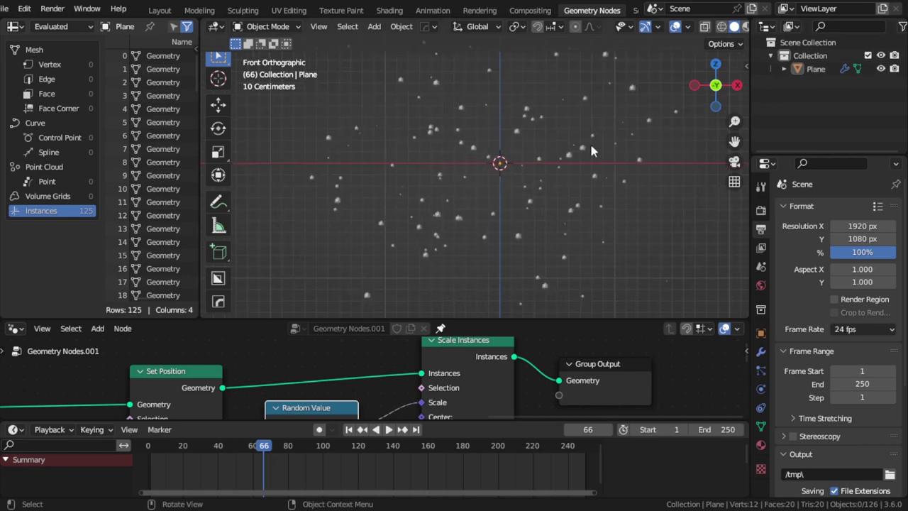
- Rename the Plane object in the Outliner to 'Dust Particles'
left_click(815, 69)
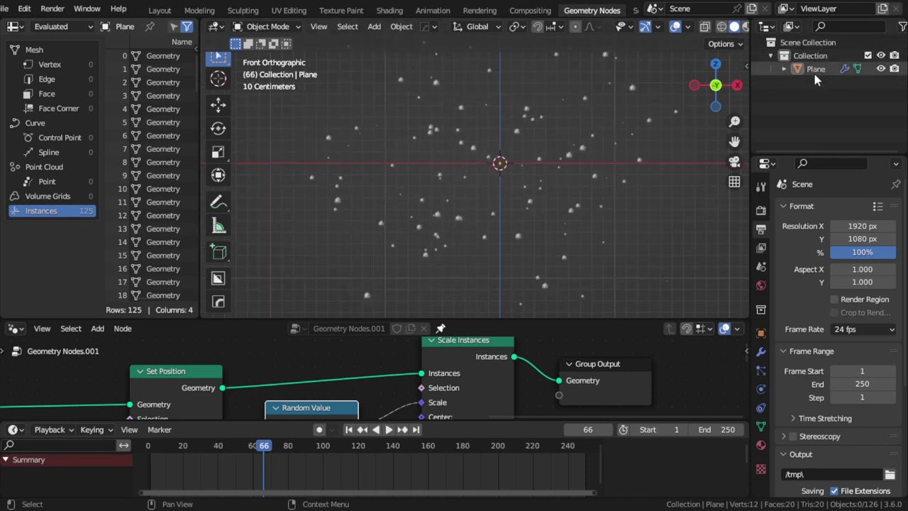
double_click(815, 69)
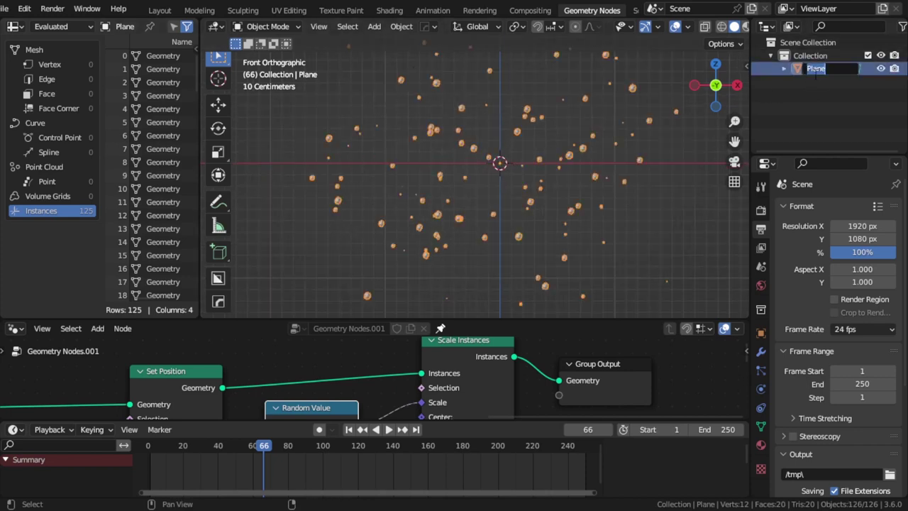
key("BackSpace")
type("سع")
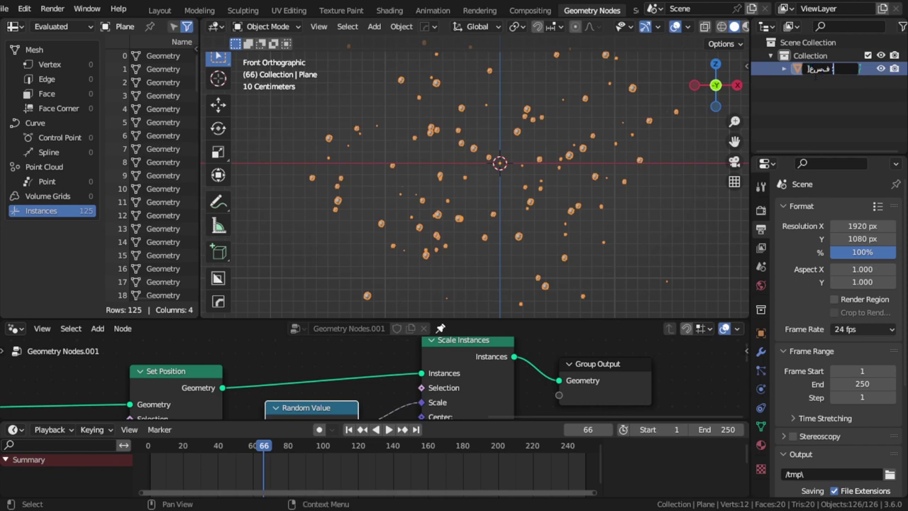
type("ني")
key("ctrl+a")
type("D")
type("t P")
type("s")
key("Return")
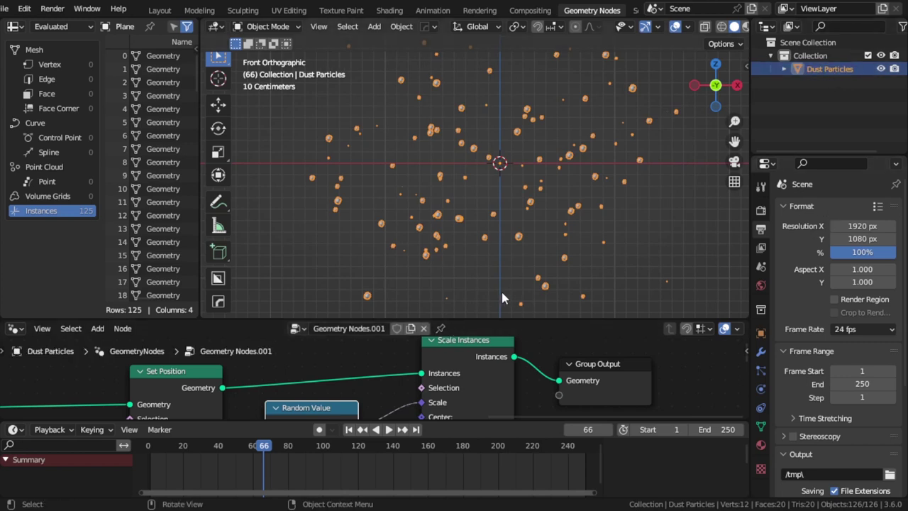
- Zoom out and enlarge the node editor area
scroll(501, 292, "down", 3)
left_click_drag(505, 321, 505, 284)
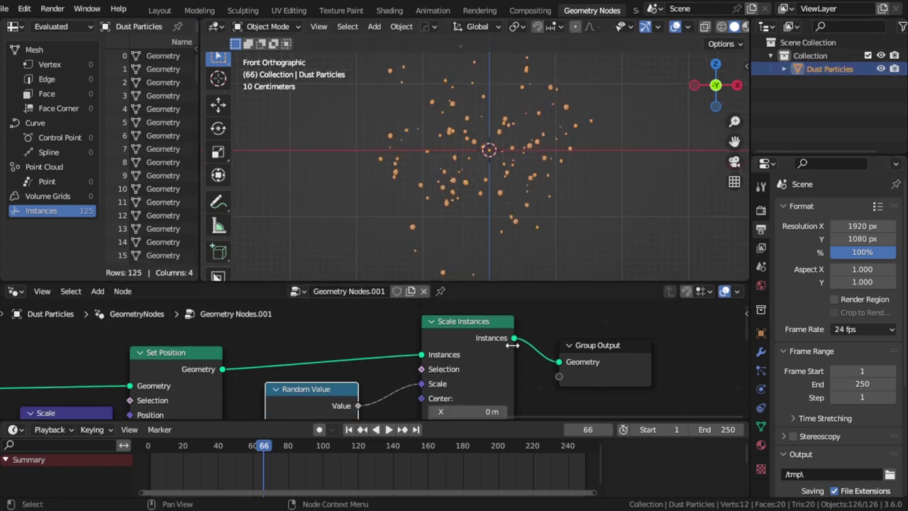
left_click_drag(474, 420, 475, 461)
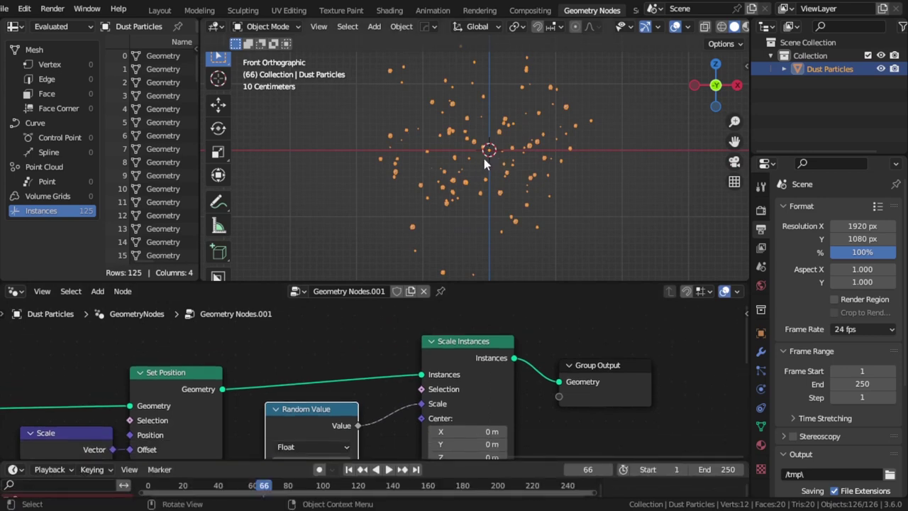
- Hide Dust Particles, then add a new plane and scale it up
left_click(881, 69)
key("shift+a")
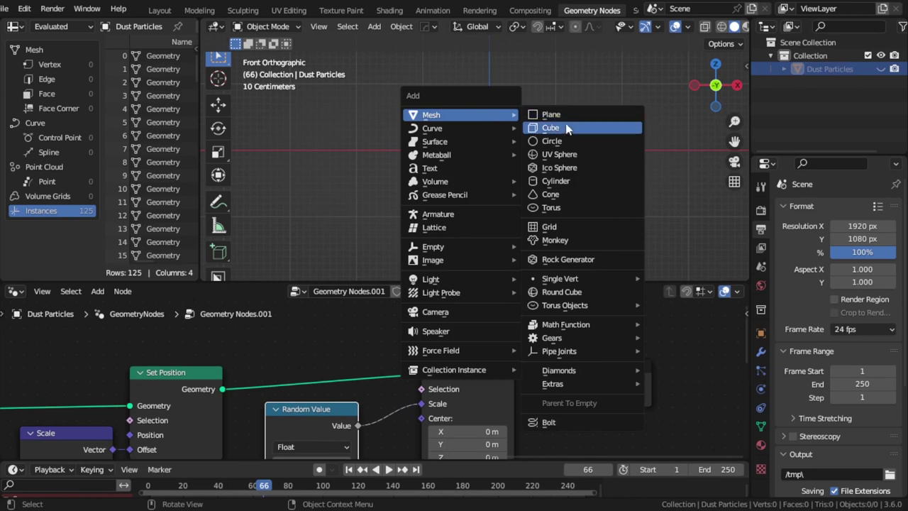
left_click(547, 115)
key("s")
left_click(584, 192)
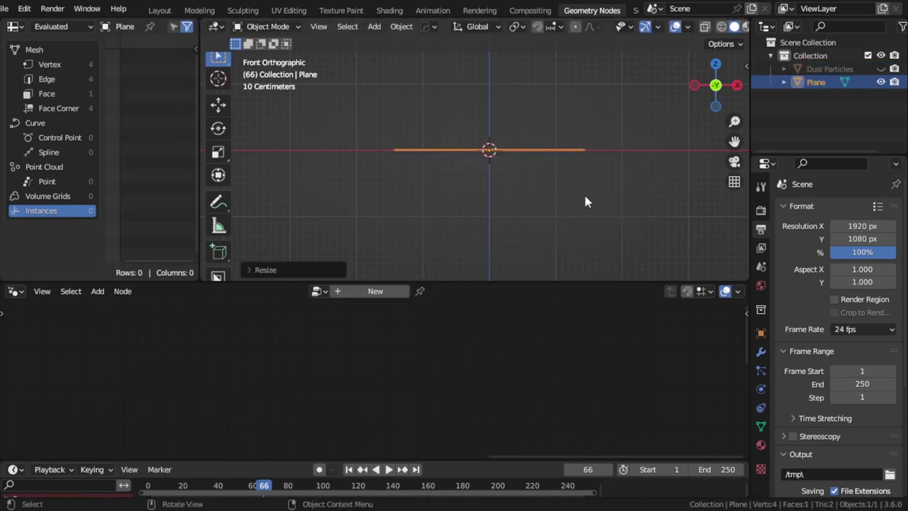
- Create a new geometry-node group for the plane and name it 'Rain'
left_click(379, 298)
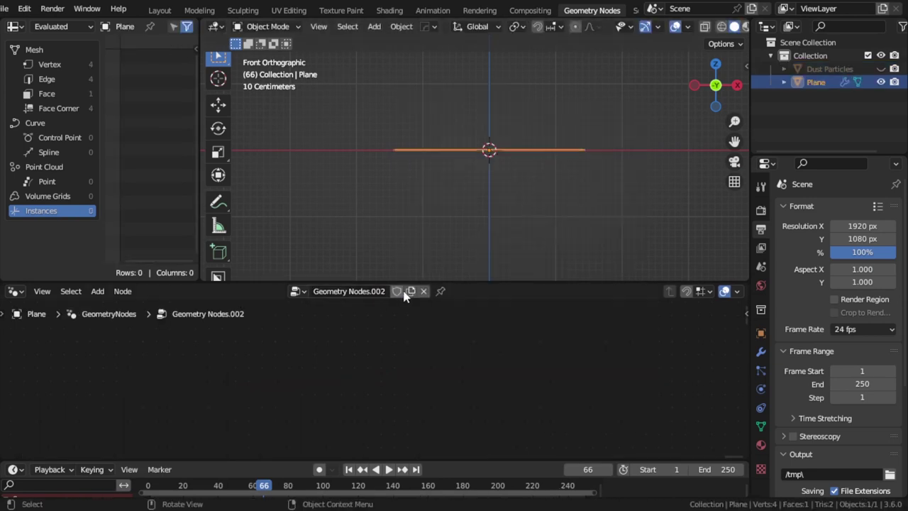
double_click(370, 291)
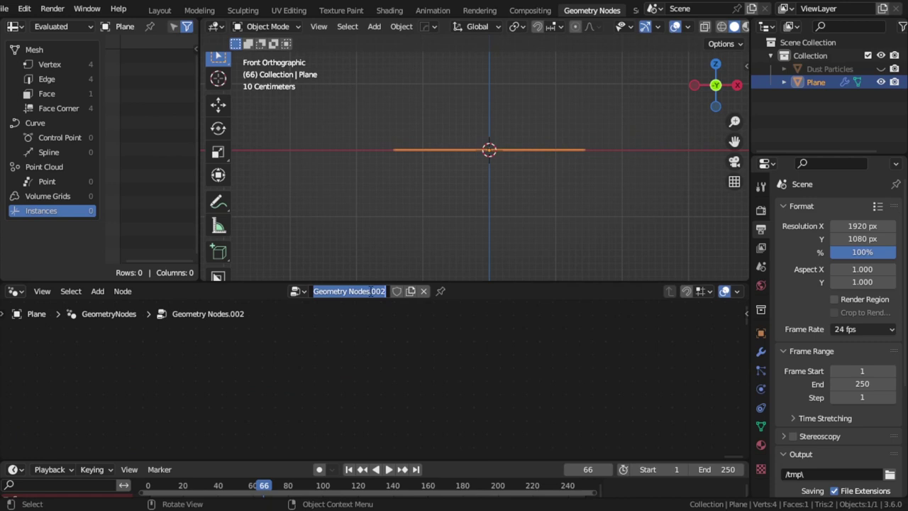
type("Rain")
key("Return")
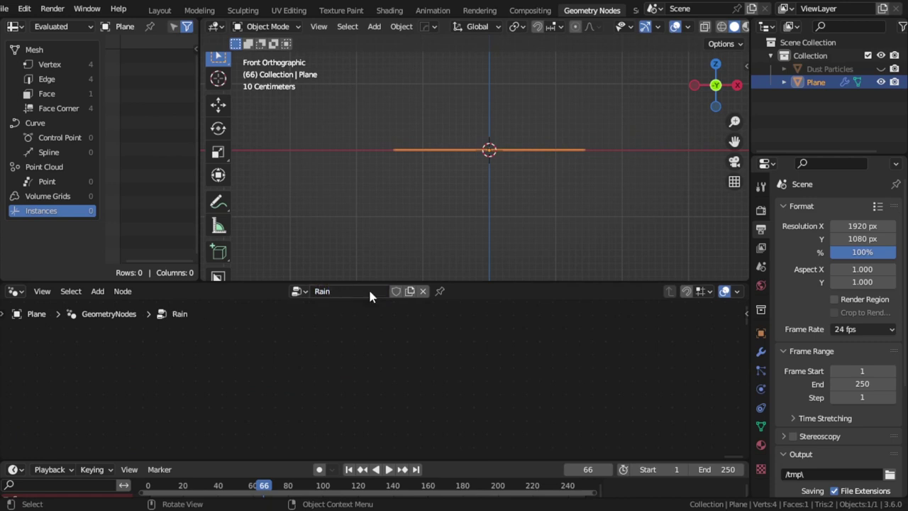
scroll(551, 196, "up", 2)
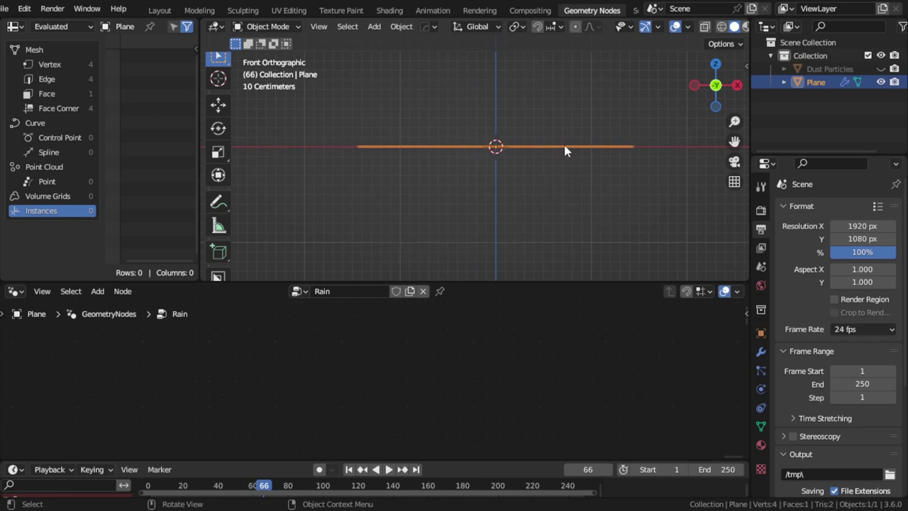
left_click(218, 203)
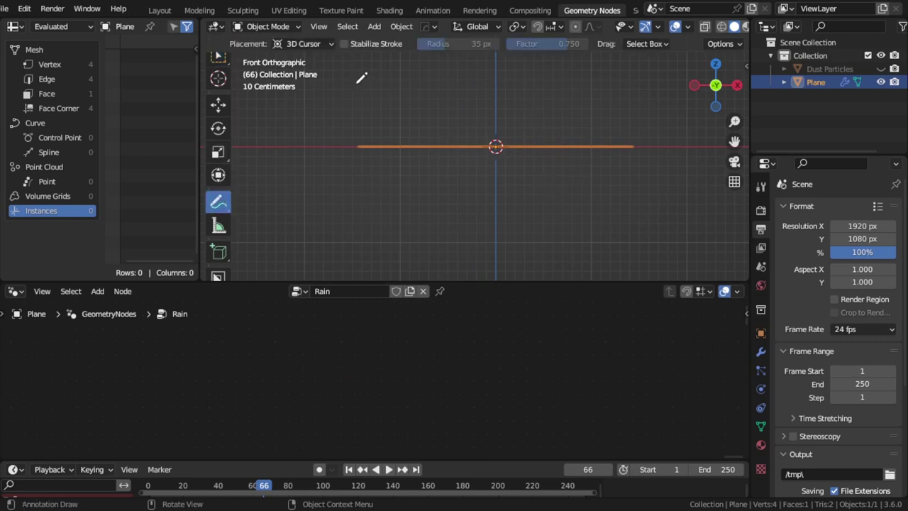
left_click_drag(356, 78, 358, 120)
left_click_drag(356, 128, 355, 136)
left_click_drag(363, 158, 367, 192)
left_click_drag(366, 210, 363, 252)
left_click_drag(414, 76, 413, 83)
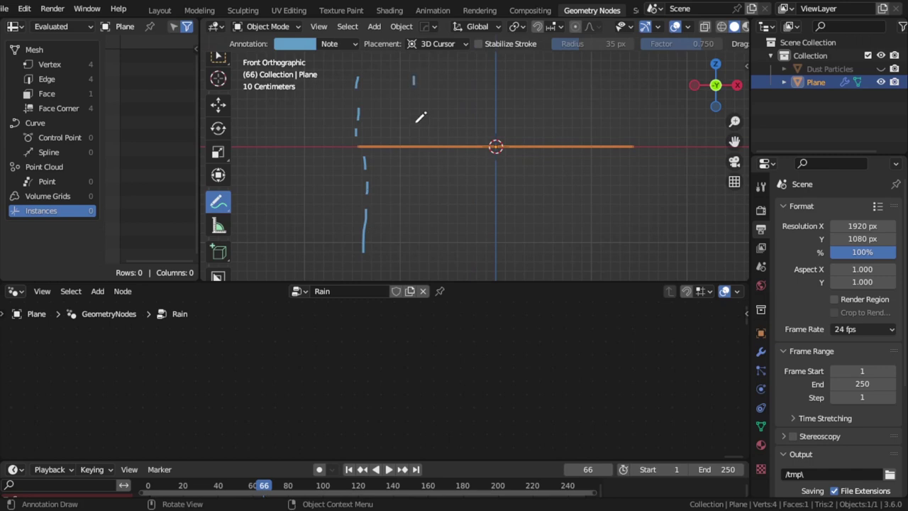
left_click_drag(416, 131, 417, 142)
left_click_drag(419, 164, 419, 188)
left_click_drag(421, 229, 425, 237)
left_click_drag(490, 72, 489, 88)
left_click_drag(494, 116, 499, 156)
left_click_drag(503, 220, 505, 243)
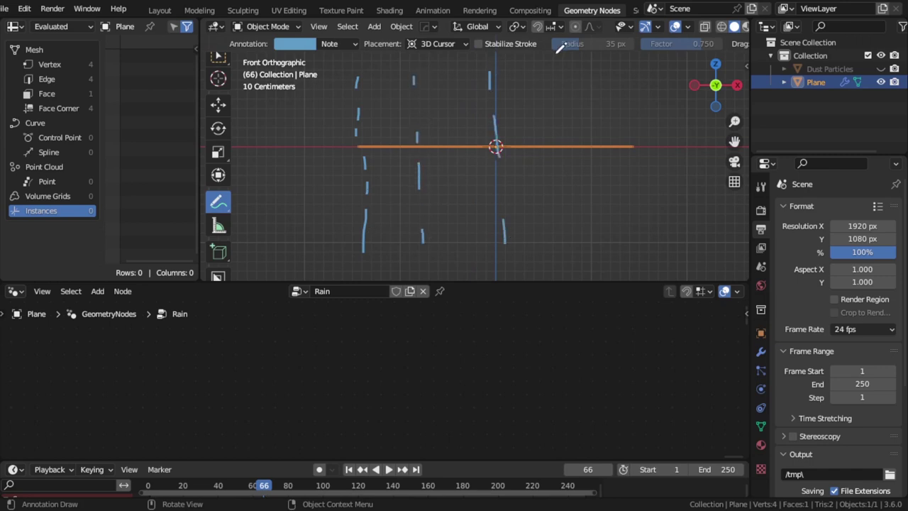
left_click_drag(549, 69, 557, 221)
left_click_drag(558, 105, 507, 105)
left_click_drag(571, 138, 528, 142)
mouse_move(572, 169)
left_mouse_down()
mouse_move(541, 179)
mouse_move(541, 211)
left_mouse_up()
mouse_move(582, 91)
left_mouse_down()
mouse_move(645, 108)
mouse_move(627, 110)
left_mouse_up()
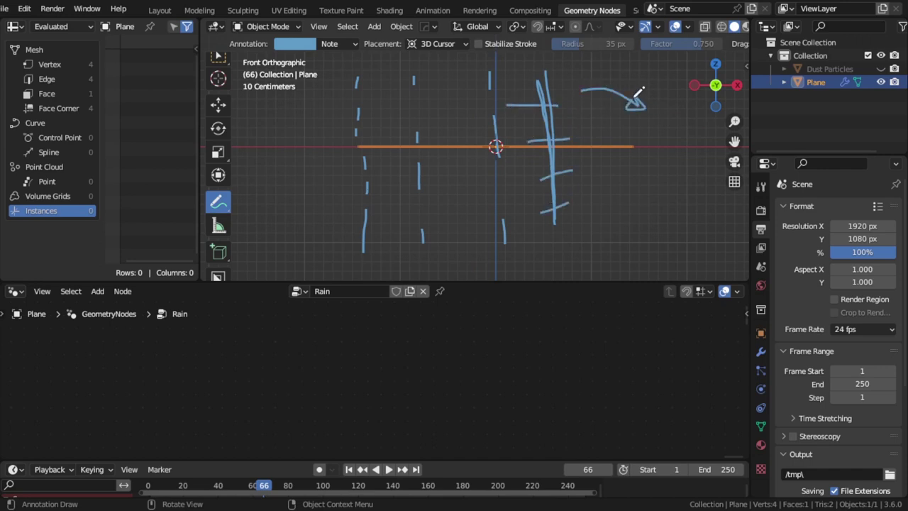
left_click(346, 43)
left_click(420, 97)
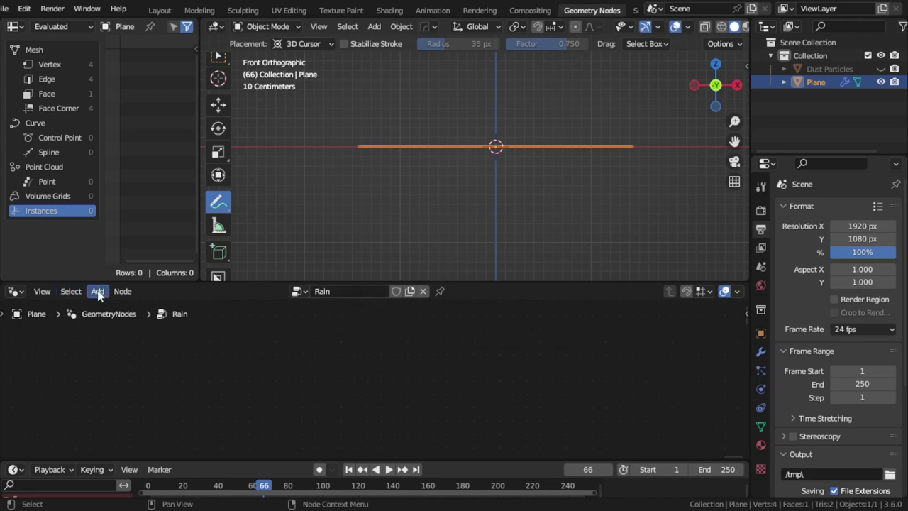
- Frame all nodes in the node editor and enlarge the editor
left_click(42, 291)
left_click(88, 406)
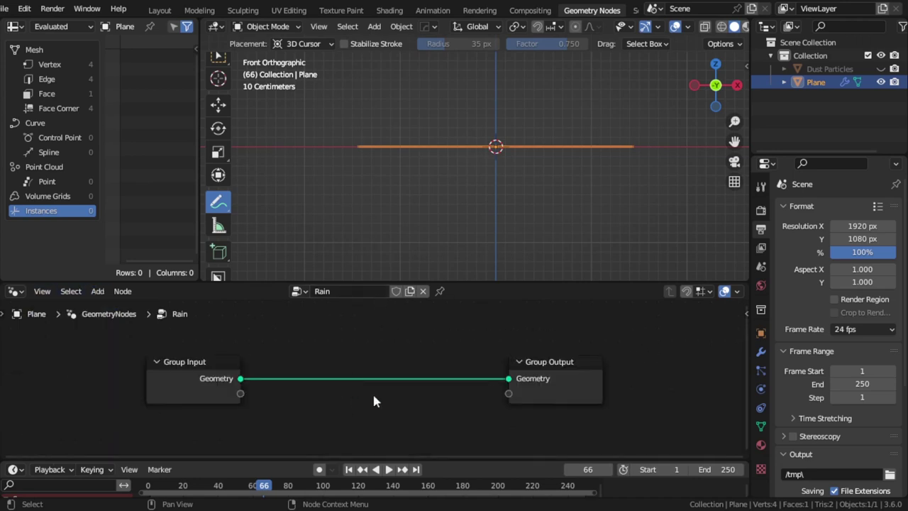
middle_click_drag(451, 389, 395, 360)
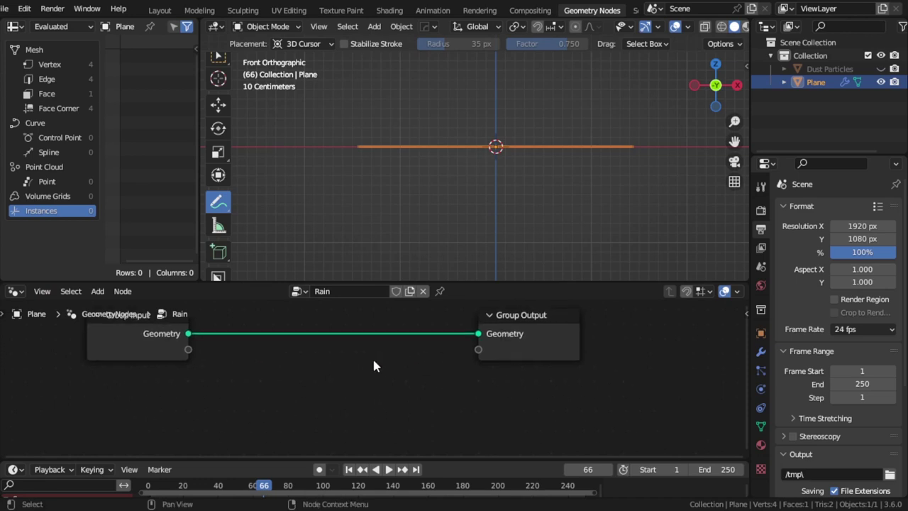
left_click_drag(390, 283, 397, 189)
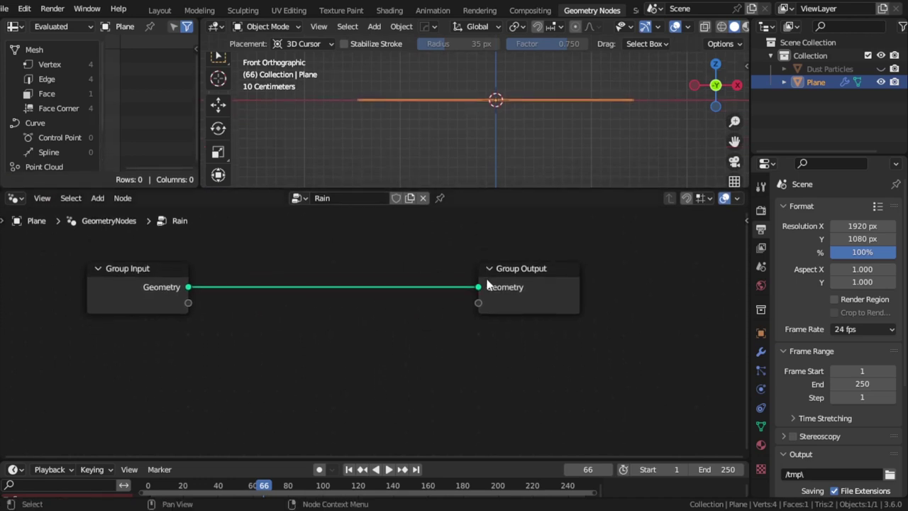
- Add a Curve Line node and send it to the Group Output instead of the input geometry
key("shift+a")
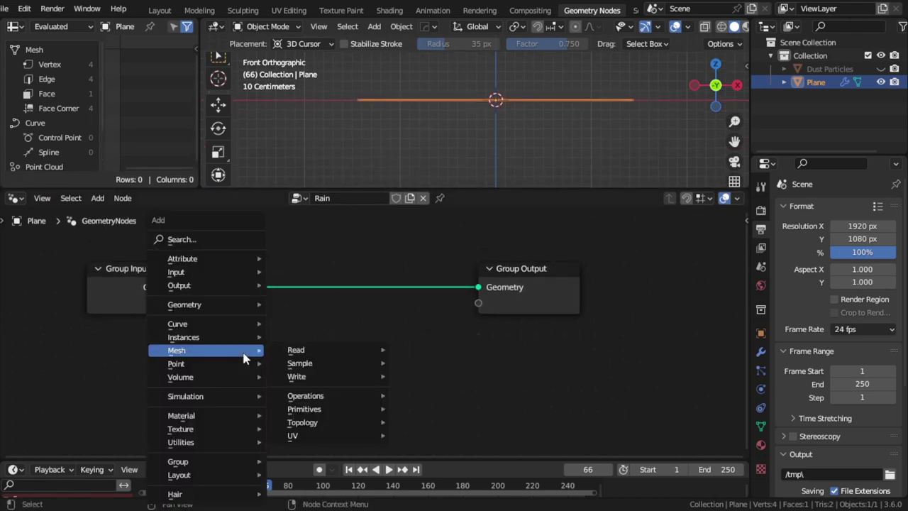
mouse_move(178, 323)
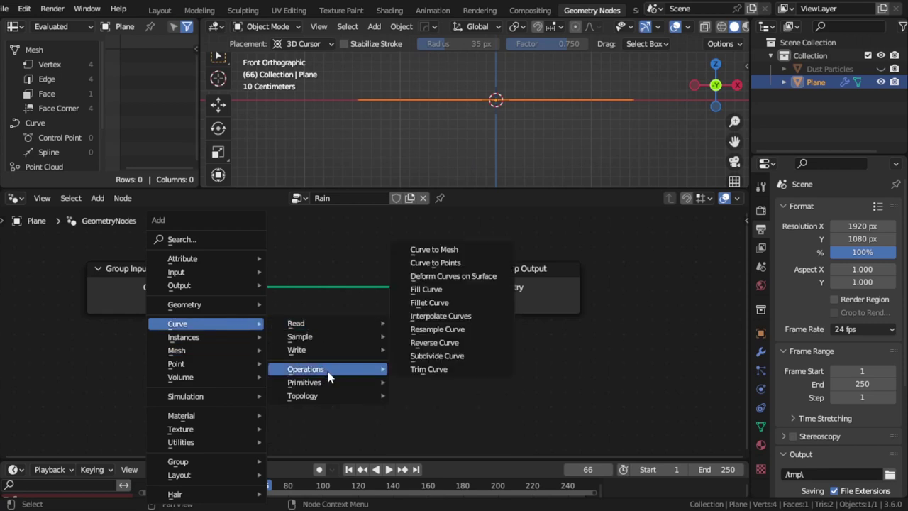
mouse_move(326, 383)
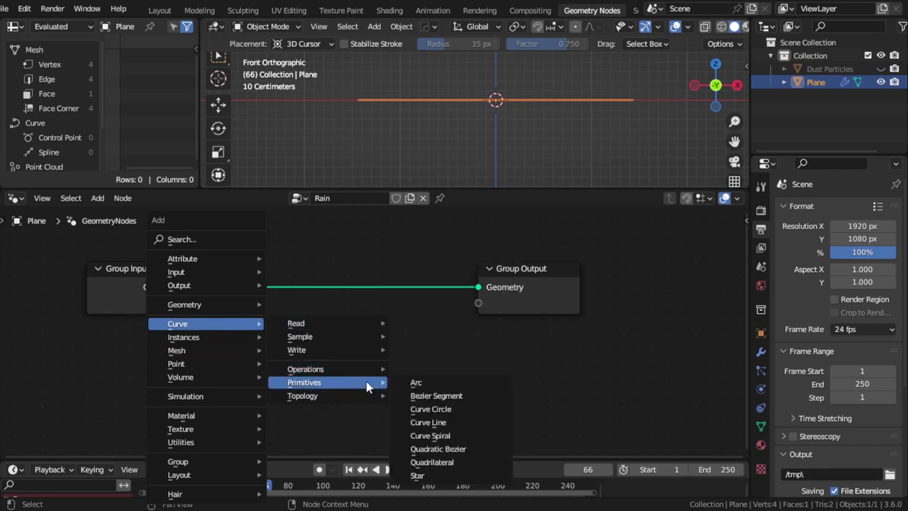
left_click(428, 422)
left_click(215, 363)
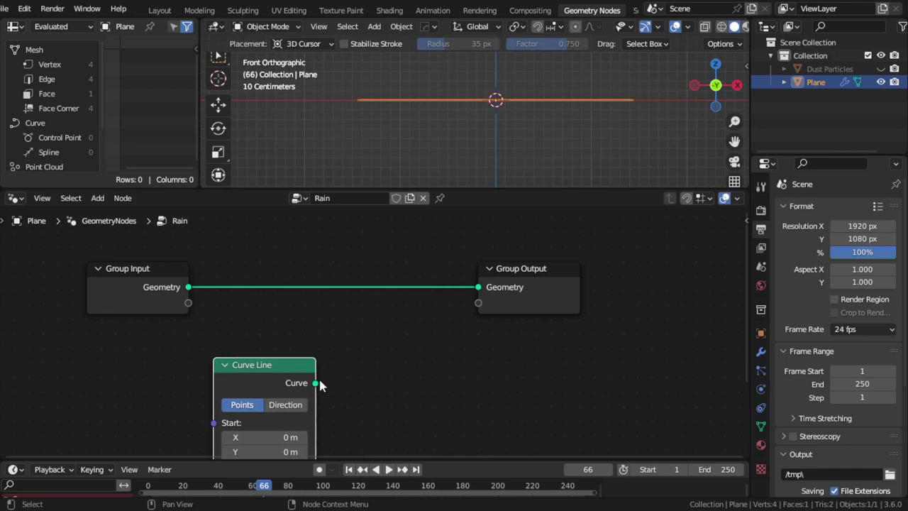
left_click_drag(319, 384, 478, 287)
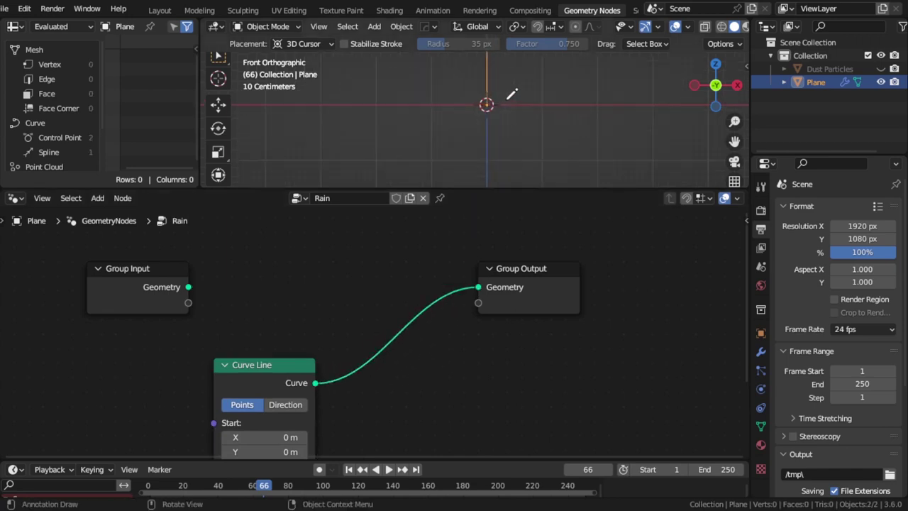
middle_click_drag(509, 95, 488, 139, "shift")
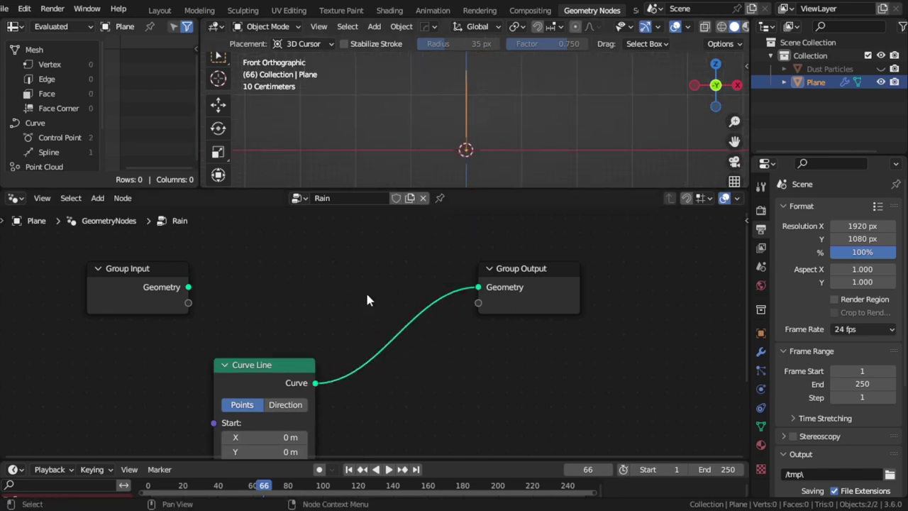
key("shift+a")
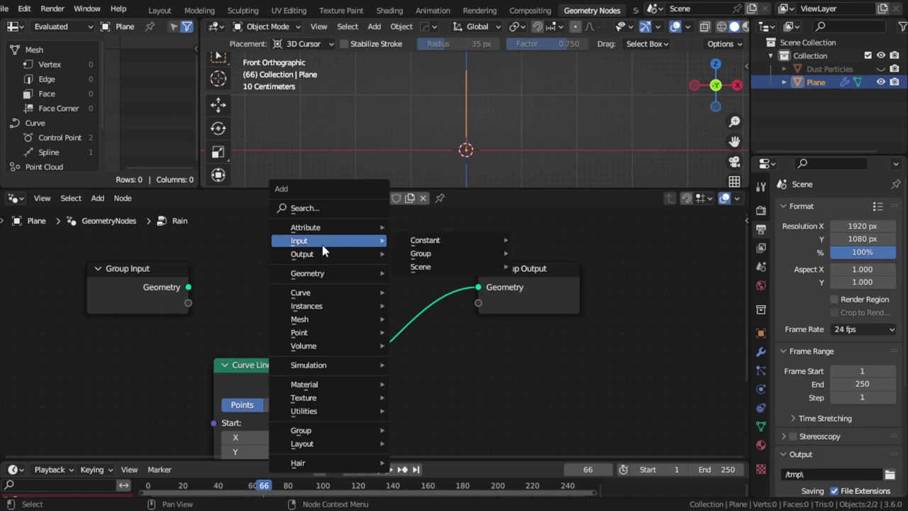
mouse_move(304, 346)
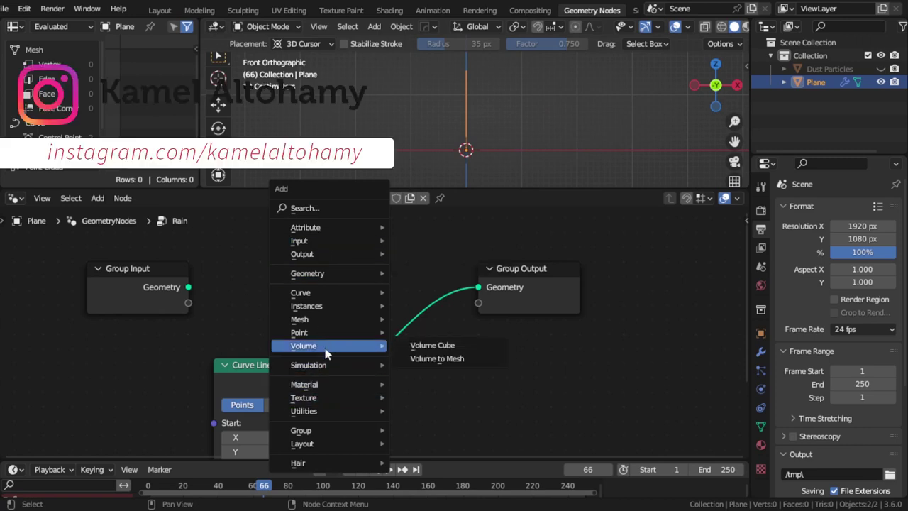
- Drop an Instance on Points node onto the output link, fed by the Curve Line
left_click(439, 306)
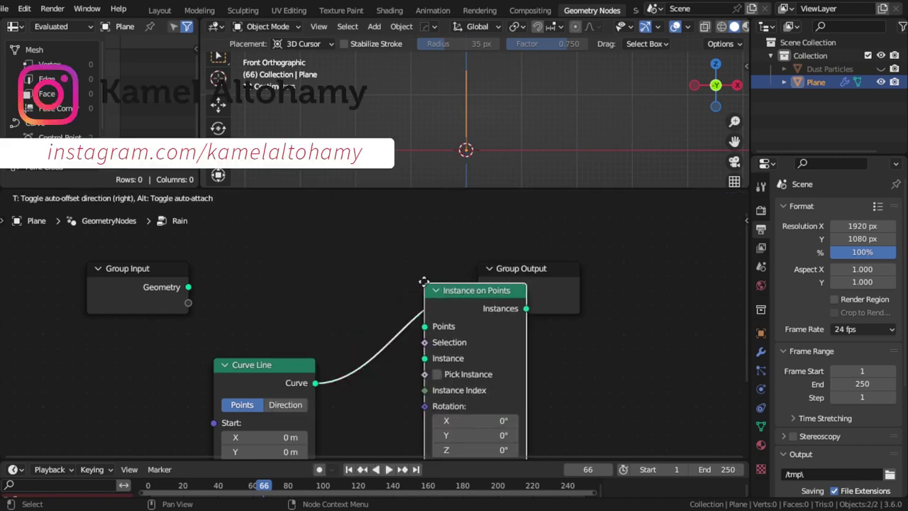
left_click(398, 262)
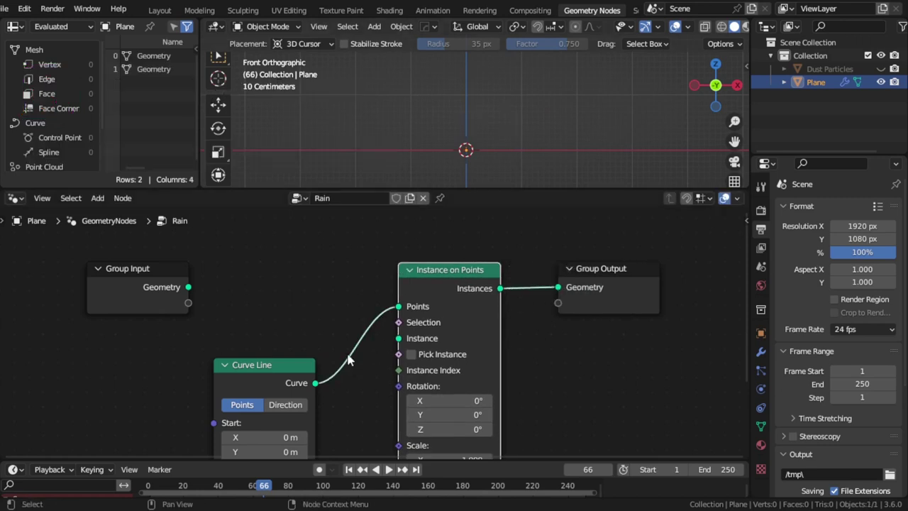
left_click_drag(279, 376, 211, 377)
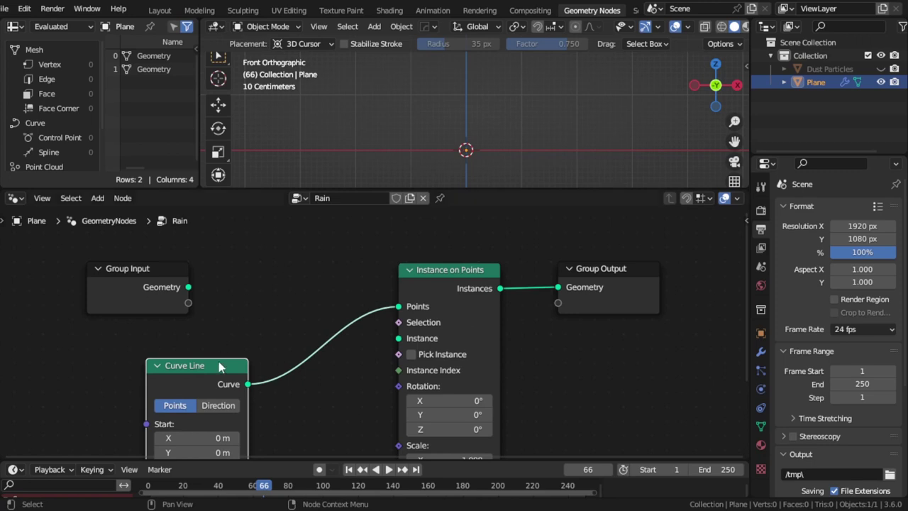
left_click_drag(218, 365, 72, 294)
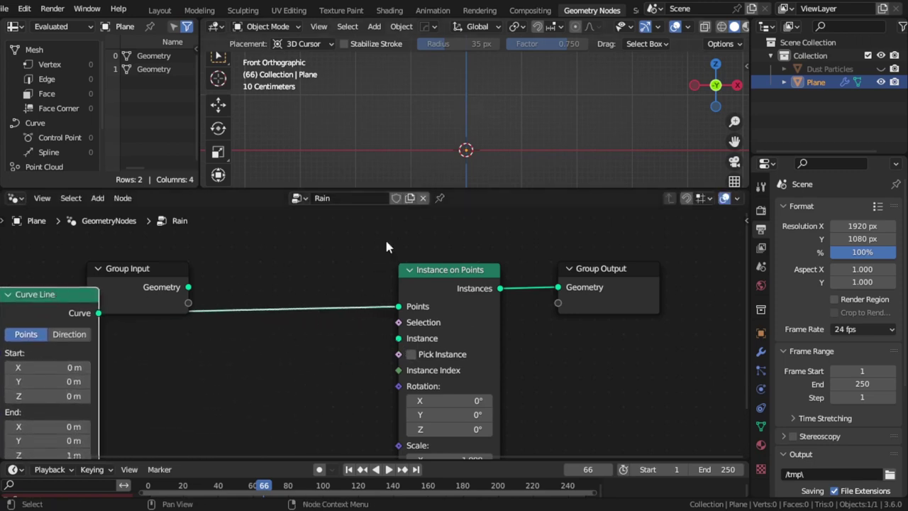
- Add an Ico Sphere node and connect its mesh to the Instance input
key("shift+a")
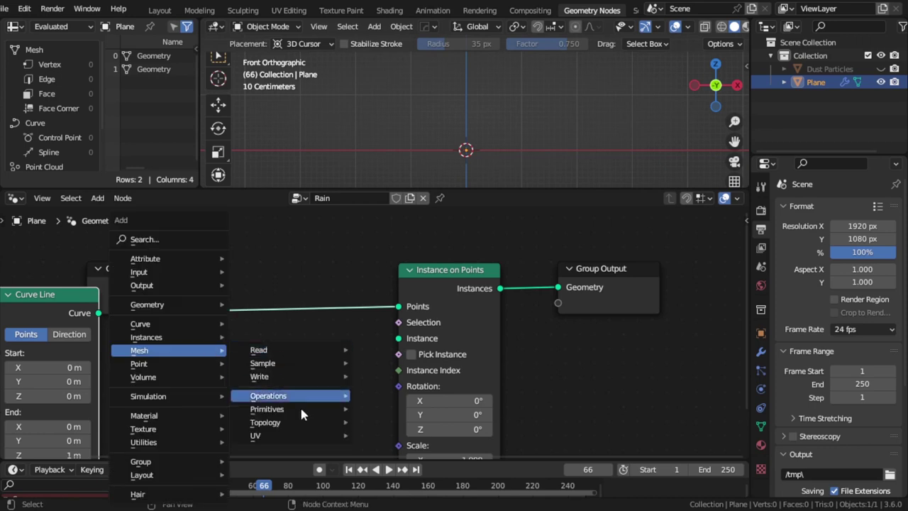
mouse_move(267, 410)
left_click(378, 371)
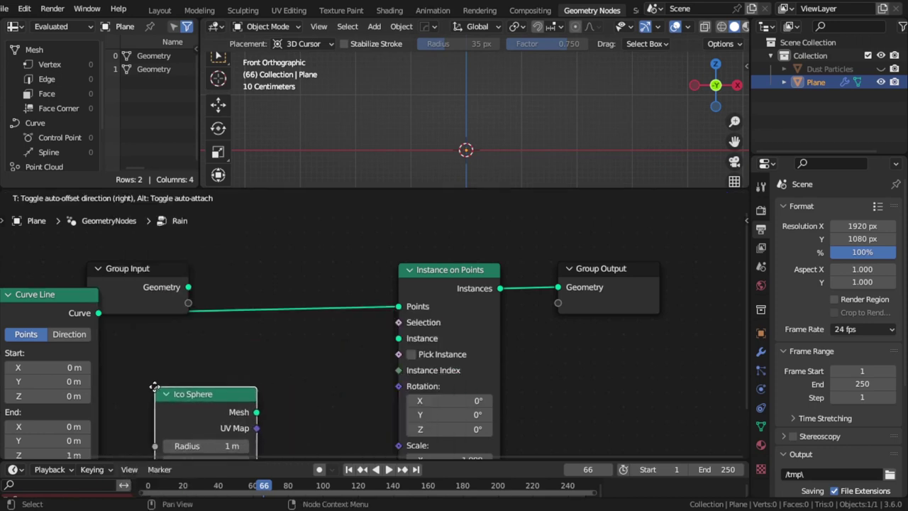
left_click(154, 386)
left_click_drag(256, 410, 398, 338)
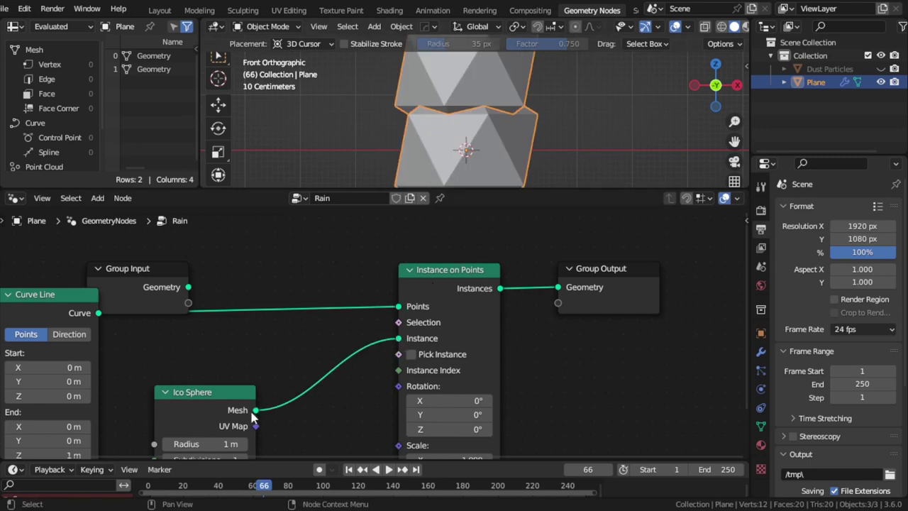
scroll(427, 122, "down", 4)
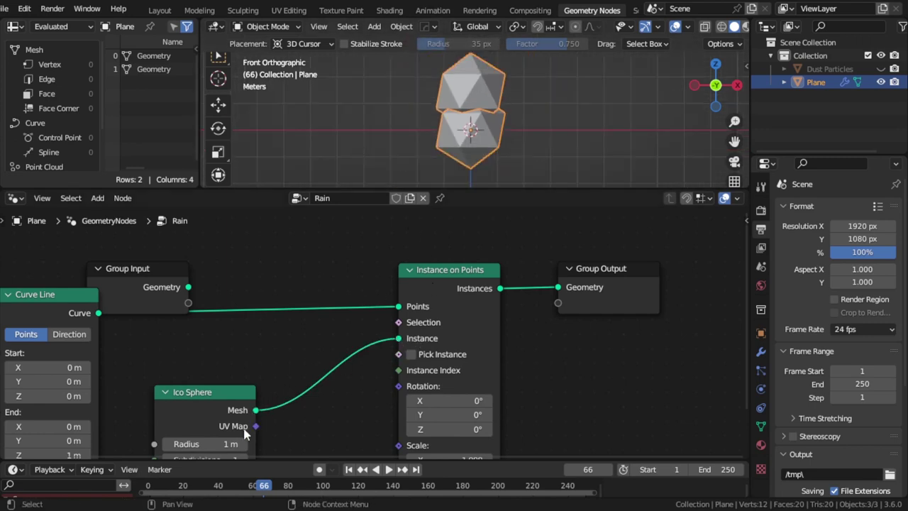
- Set the Ico Sphere radius to 0.07 m and move the Group Input node aside
left_click(222, 443)
type("0.1")
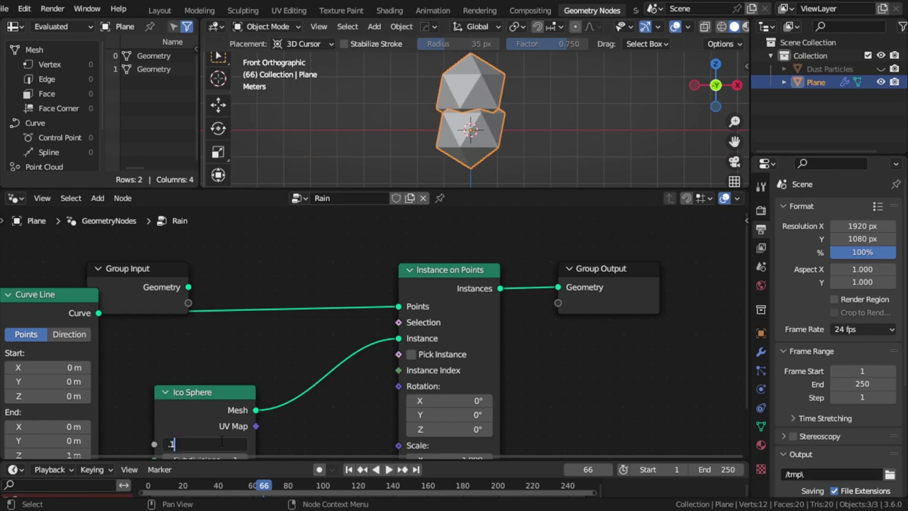
key("Return")
left_click(222, 443)
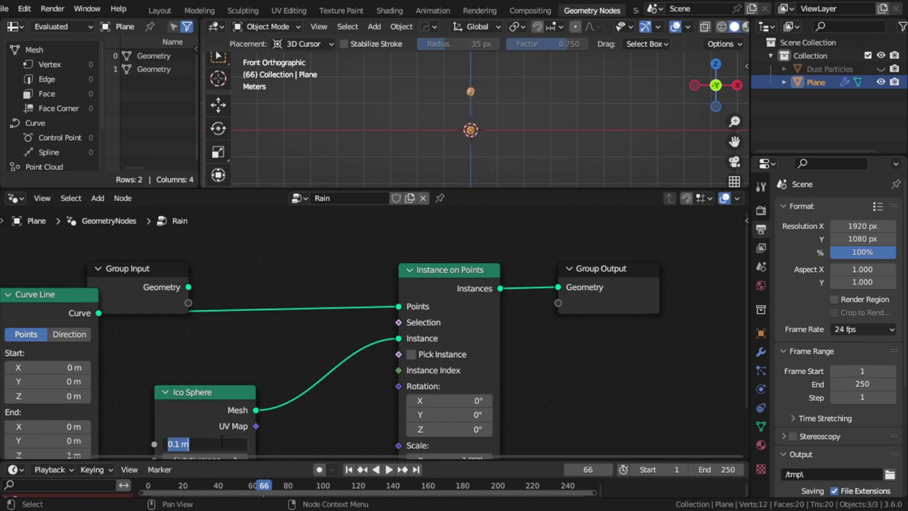
type(".0")
type("7")
key("Return")
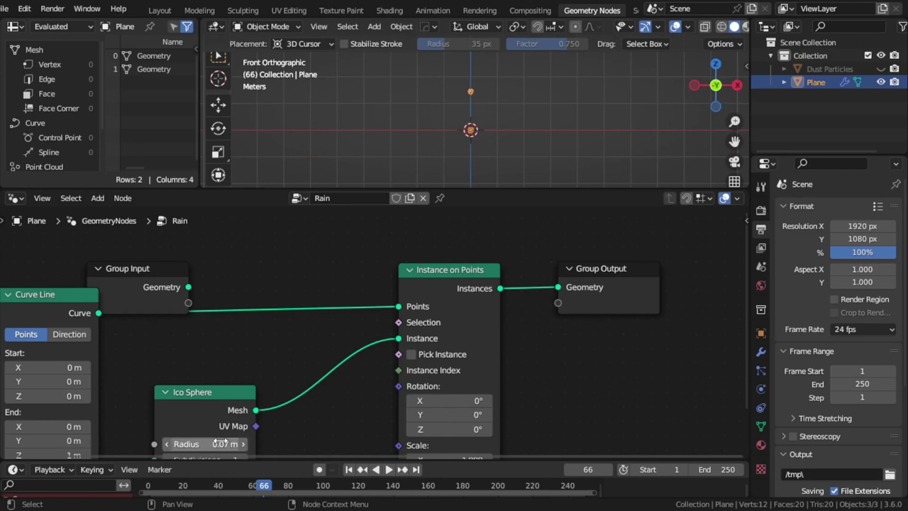
left_click_drag(170, 310, 117, 263)
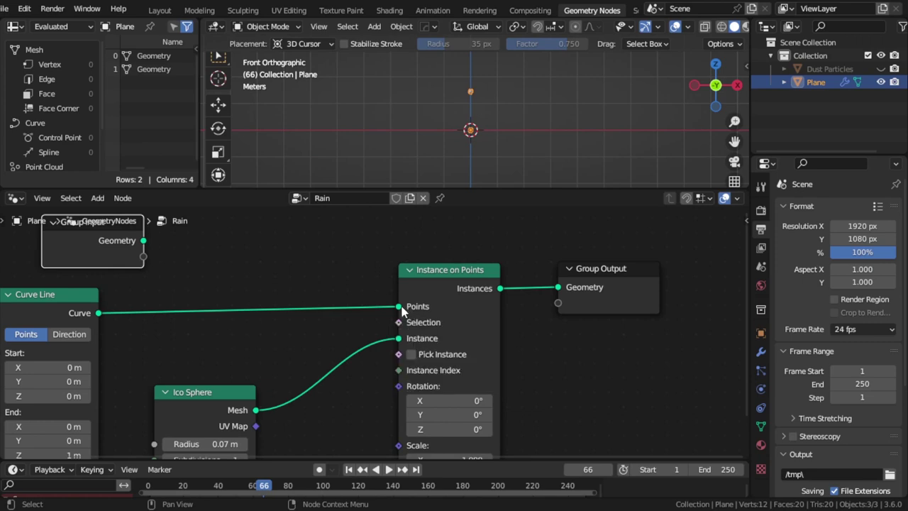
- Add a Resample Curve node to the Rain tree
key("shift+a")
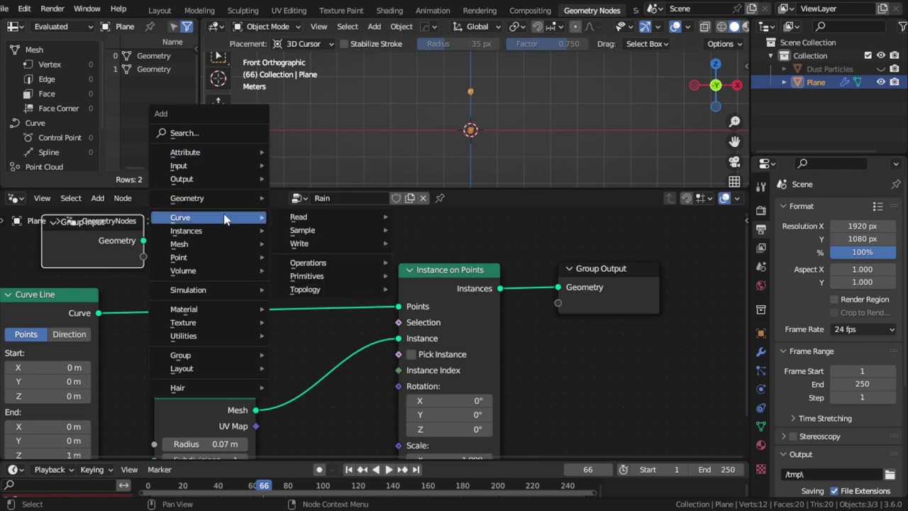
mouse_move(208, 217)
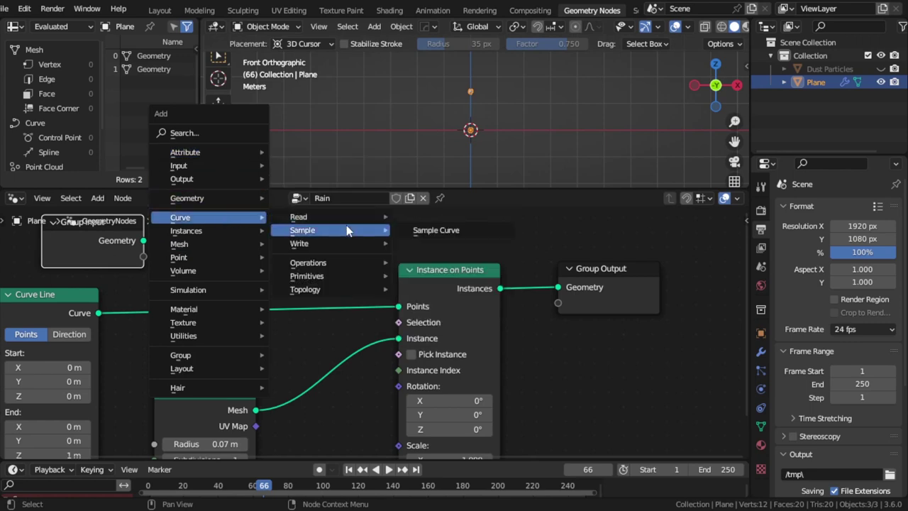
mouse_move(308, 262)
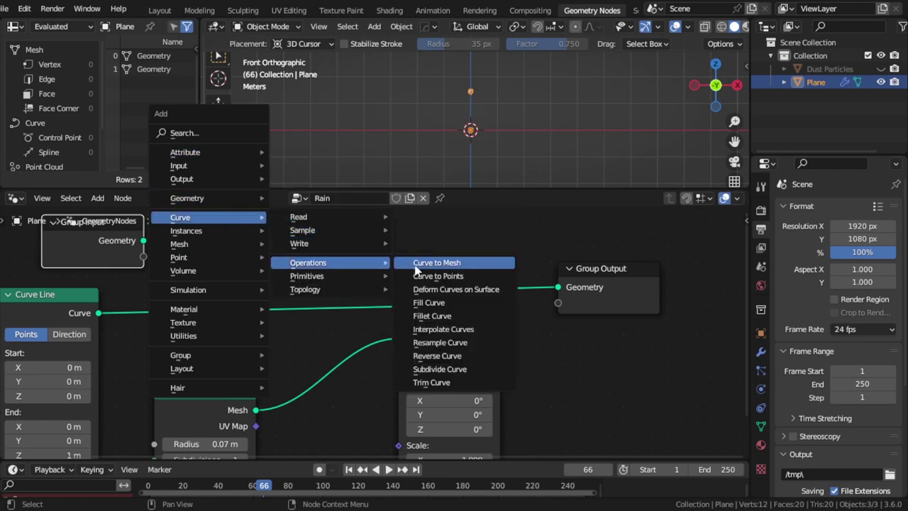
left_click(428, 342)
- Insert Resample Curve between the line and instancer with a count of 16
left_click(199, 264)
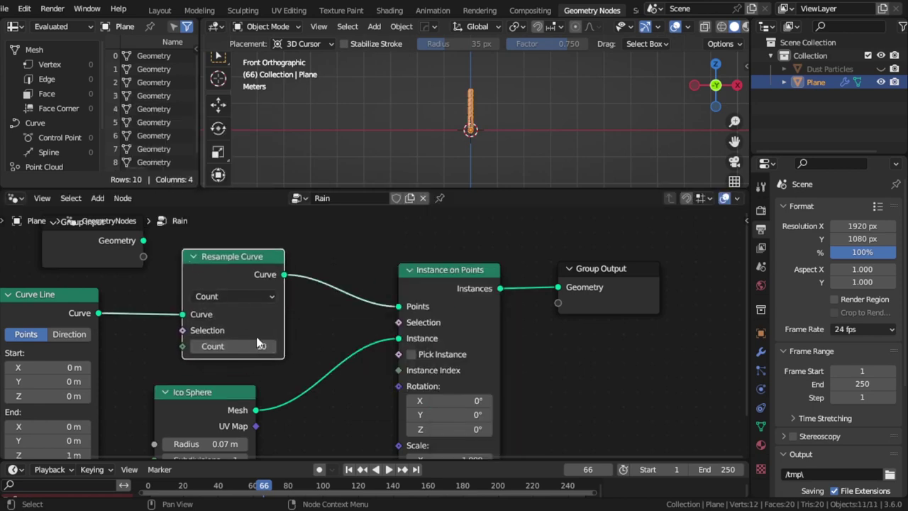
scroll(468, 106, "up", 3)
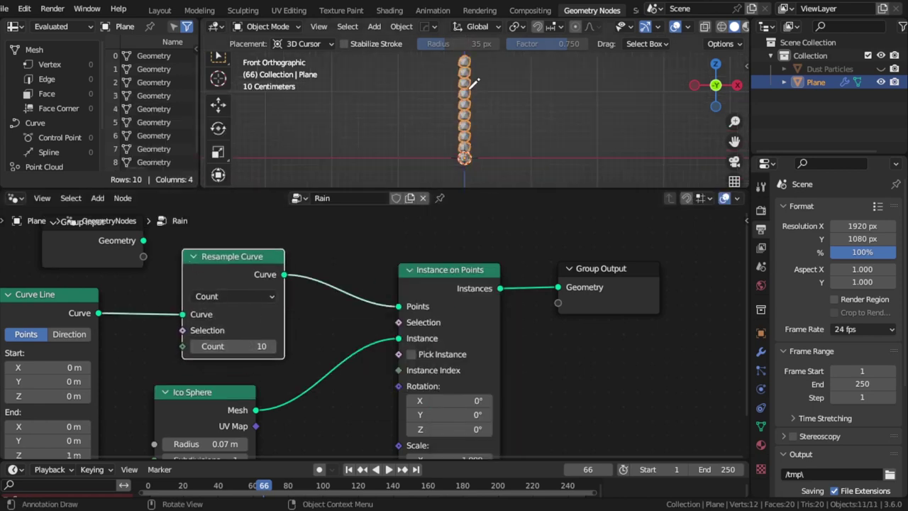
left_click(245, 345)
type("1")
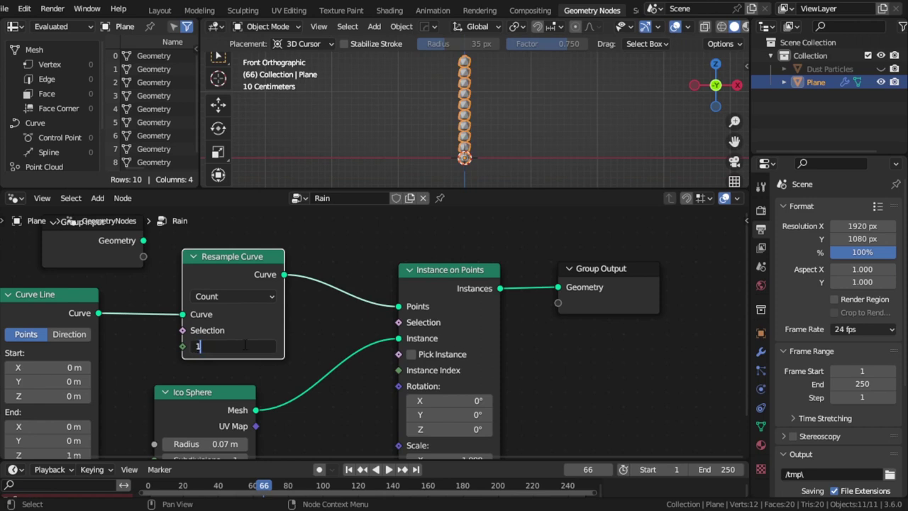
key("Return")
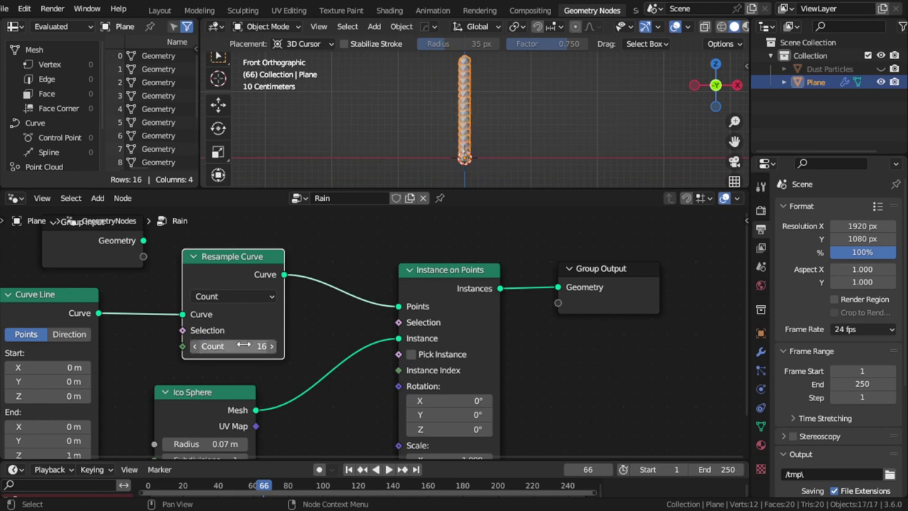
- Shrink the Ico Sphere radius to 0.015 m
left_click(213, 445)
type(".03")
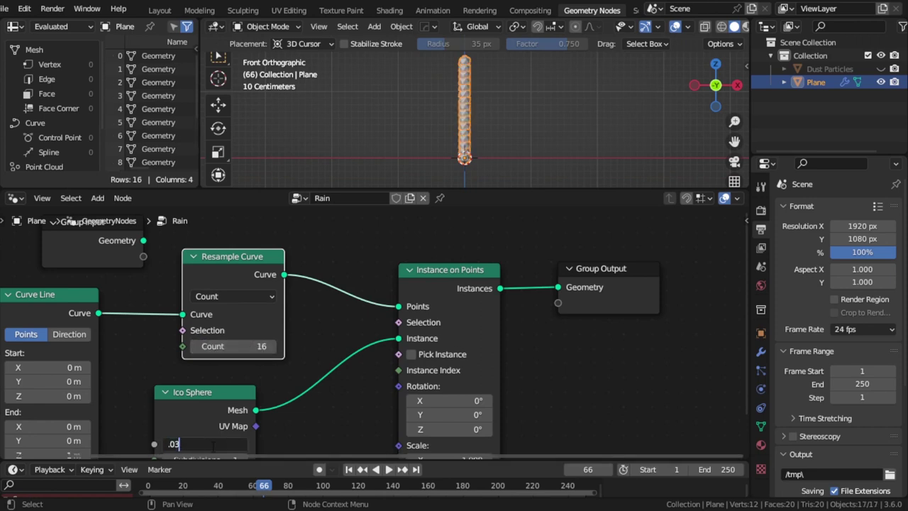
key("Return")
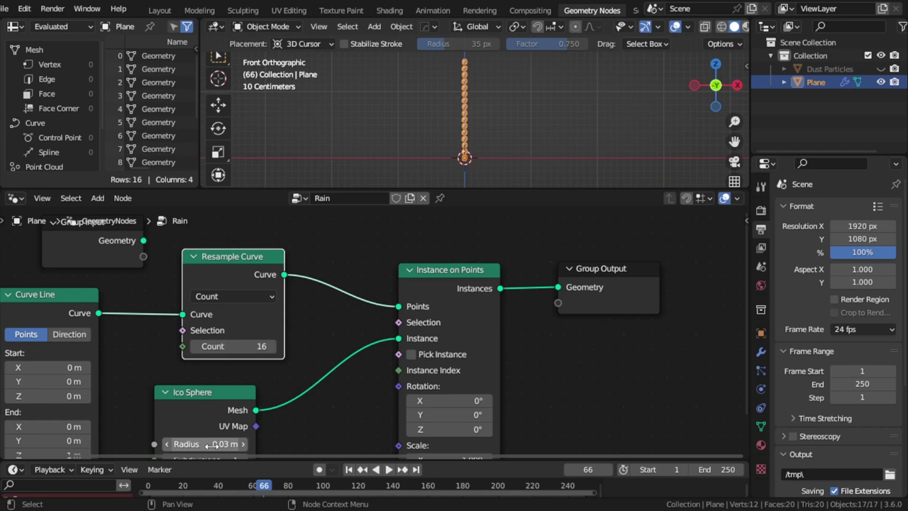
left_click(210, 444)
type(".01")
key("Return")
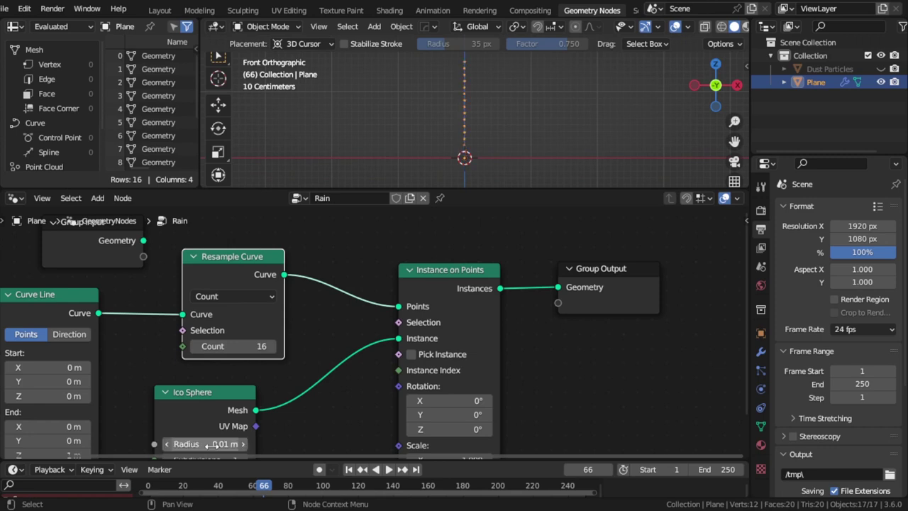
left_click(210, 444)
type(".01")
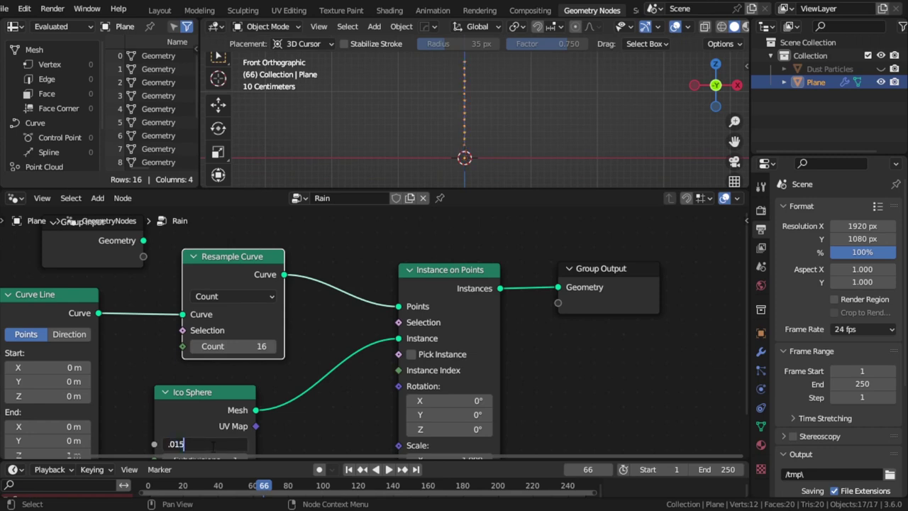
key("Return")
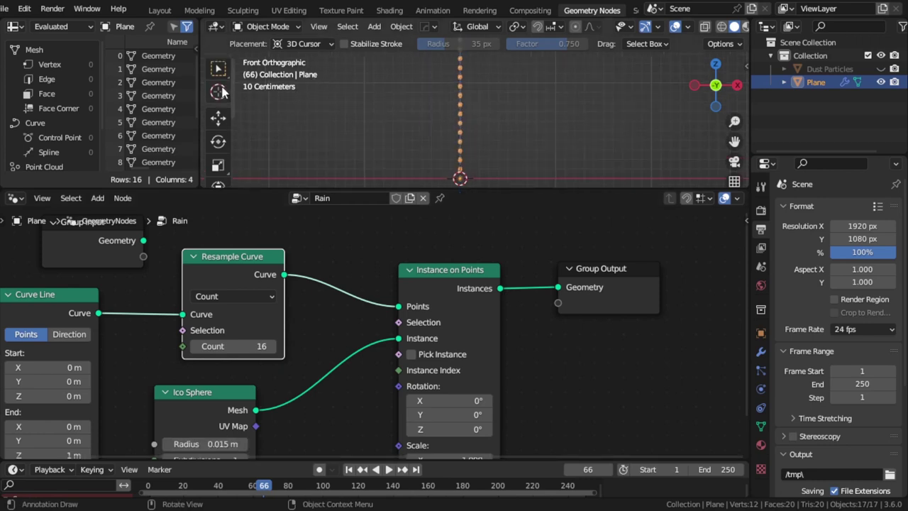
- Switch the selection tool to Tweak
scroll(219, 71, "up", 1)
left_click(218, 68)
left_click(265, 74)
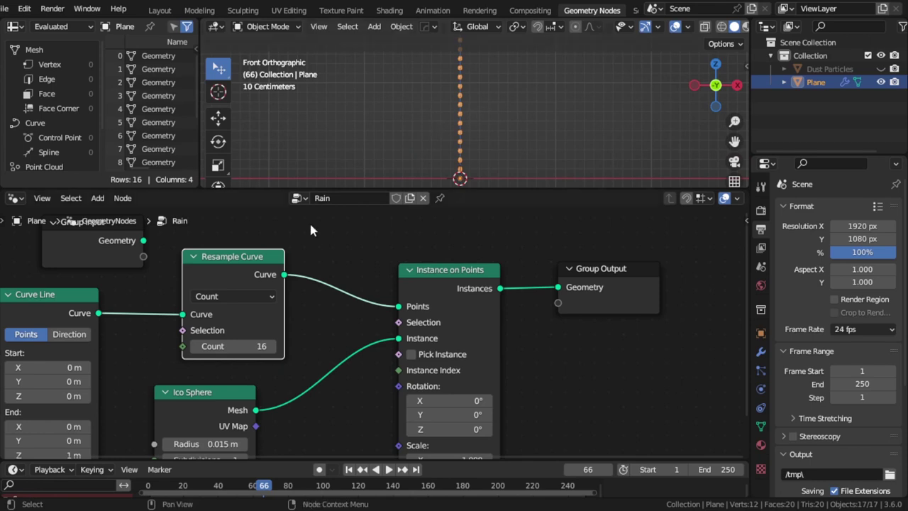
- Box-select the curve droplet nodes, move them down-left, and bring Group Output down near them
scroll(417, 307, "down", 2)
scroll(401, 284, "down", 1)
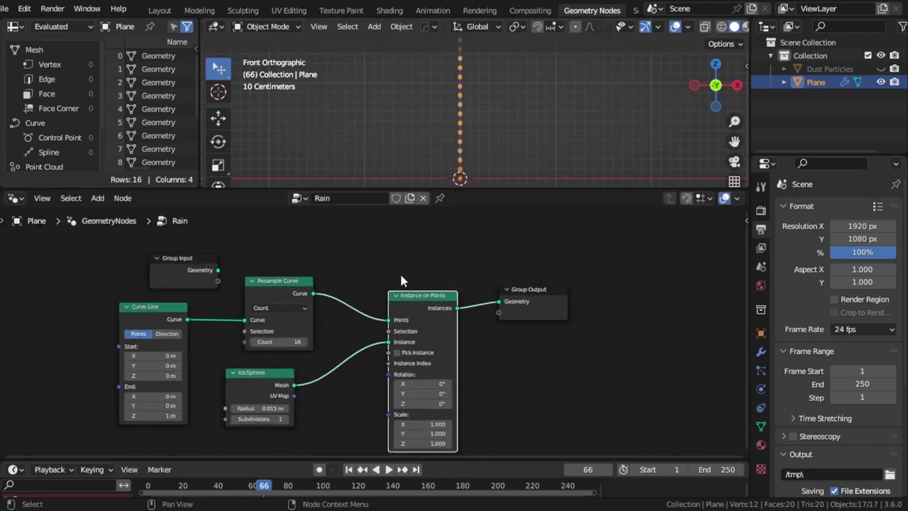
key("b")
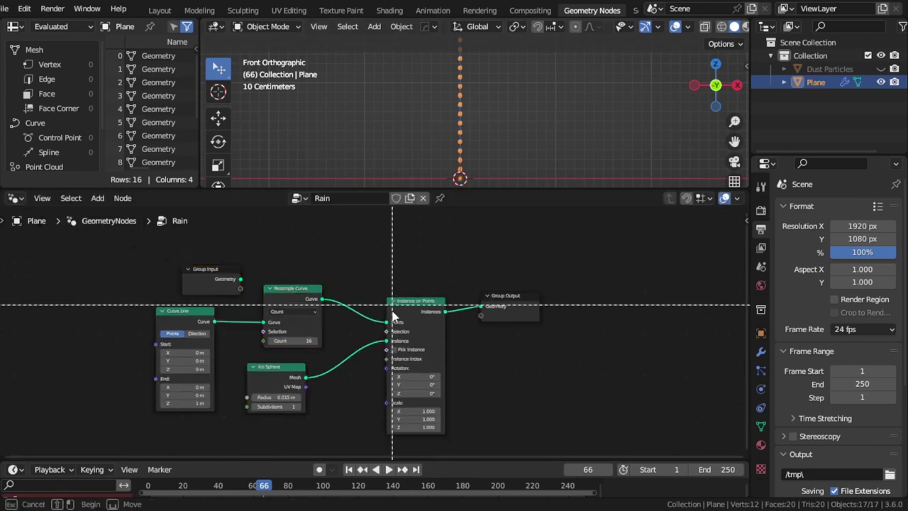
mouse_move(419, 285)
left_mouse_down()
mouse_move(302, 419)
mouse_move(183, 446)
left_mouse_up()
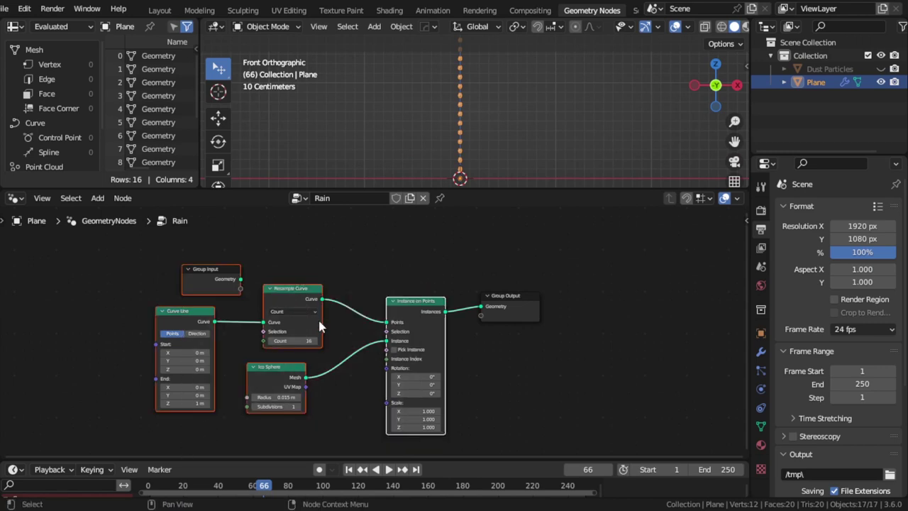
mouse_move(303, 365)
left_mouse_down()
mouse_move(279, 476)
mouse_move(173, 223)
left_mouse_up()
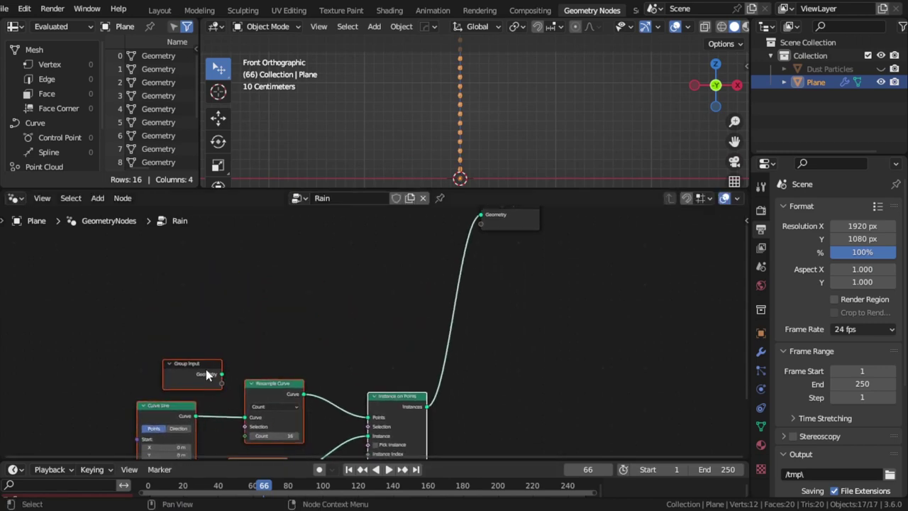
left_click_drag(507, 279, 530, 414)
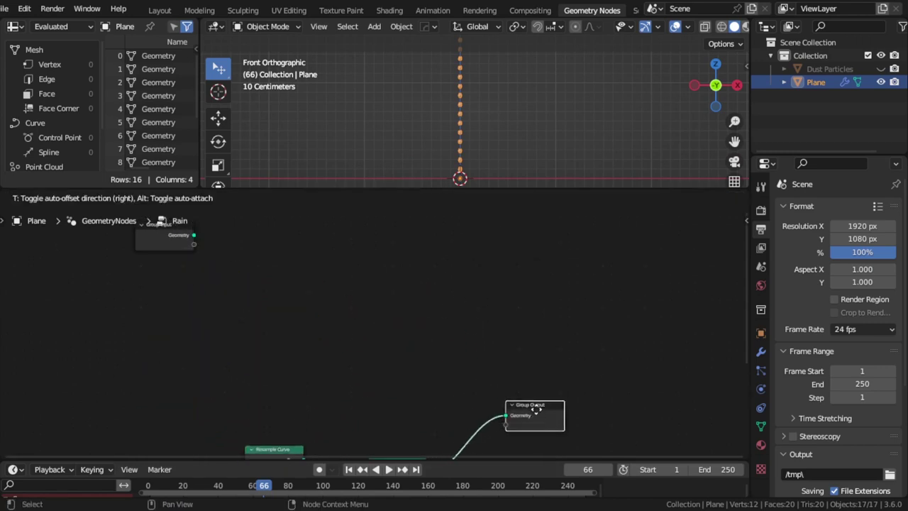
scroll(511, 369, "down", 1)
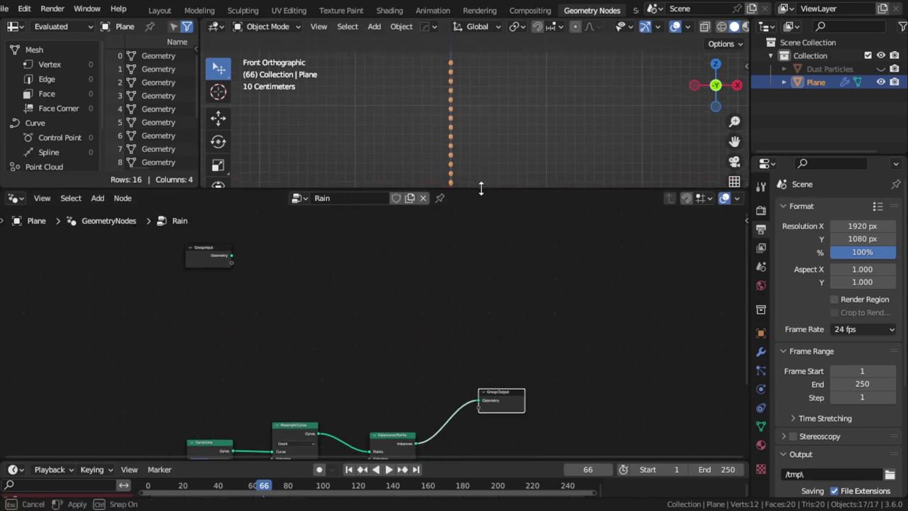
- Enlarge the 3D viewport and align Group Output, Instance on Points and Resample Curve
left_click_drag(480, 188, 479, 306)
scroll(443, 398, "down", 3, "shift")
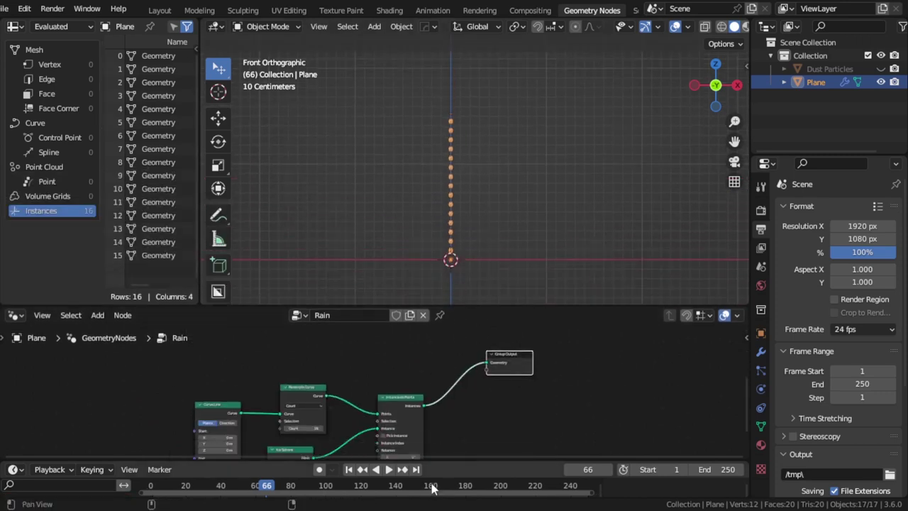
mouse_move(443, 432)
middle_mouse_down()
mouse_move(441, 407)
mouse_move(436, 417)
middle_mouse_up()
left_click_drag(514, 347, 513, 366)
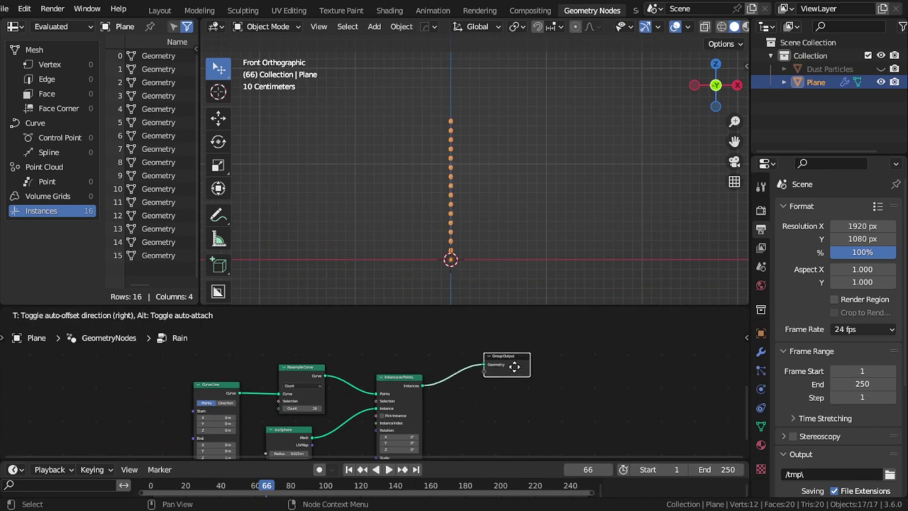
left_click_drag(392, 371, 382, 366)
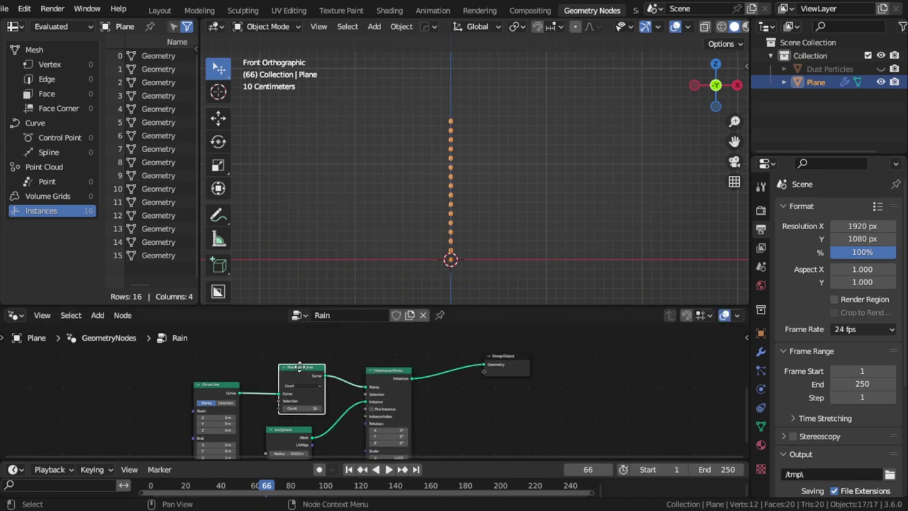
left_click_drag(305, 368, 288, 372)
left_click_drag(394, 374, 368, 376)
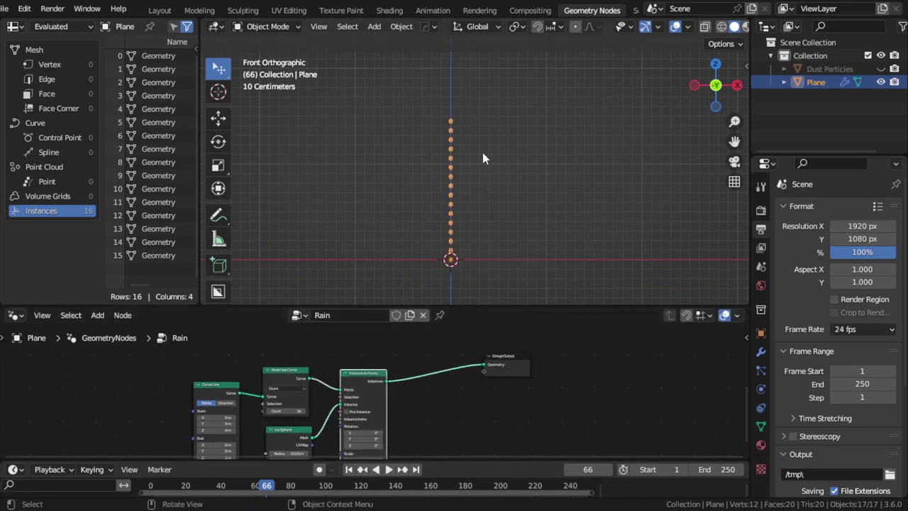
scroll(482, 153, "up", 2)
scroll(405, 411, "up", 4, "shift")
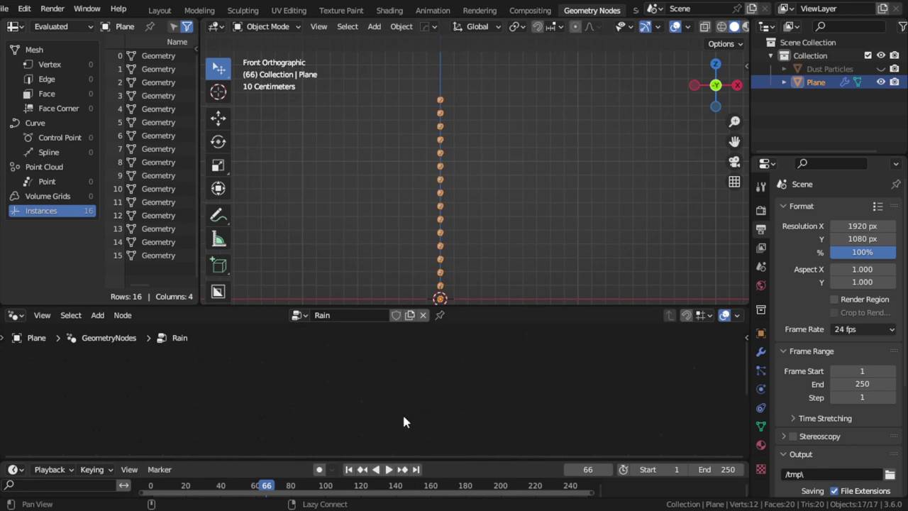
scroll(401, 383, "down", 2, "shift")
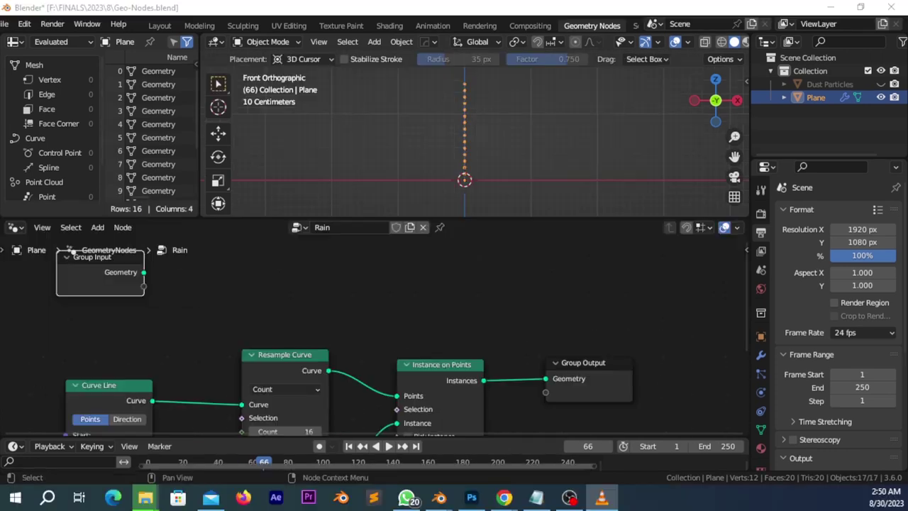
scroll(333, 314, "up", 2, "shift")
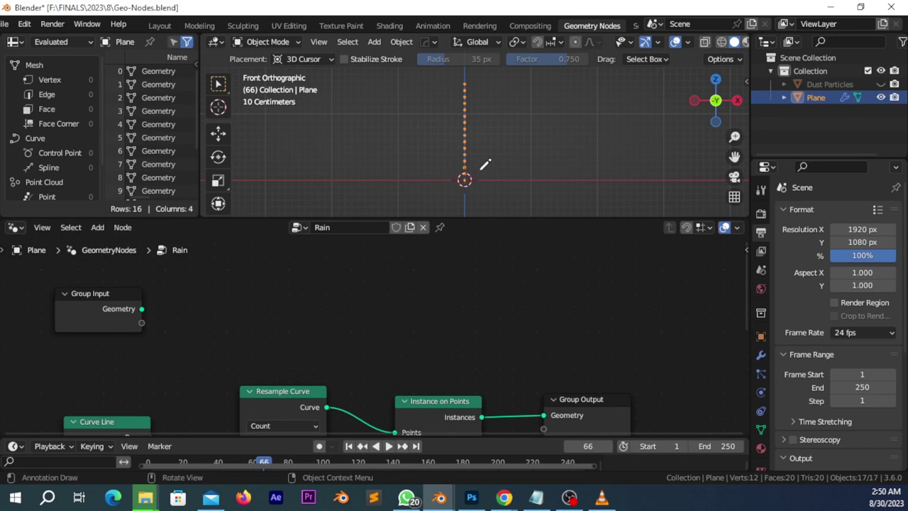
- Add a second Instance on Points node and move the Group Input node up-left
key("shift+a")
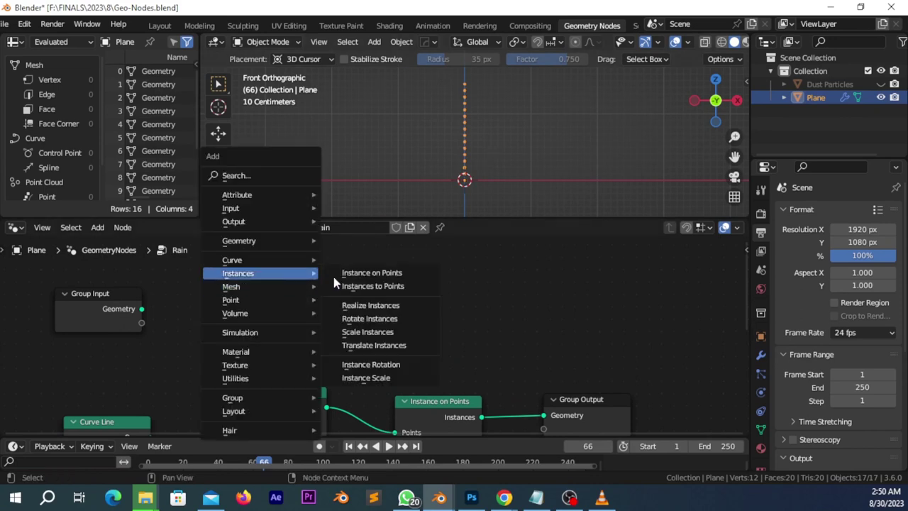
left_click(386, 276)
left_click(264, 271)
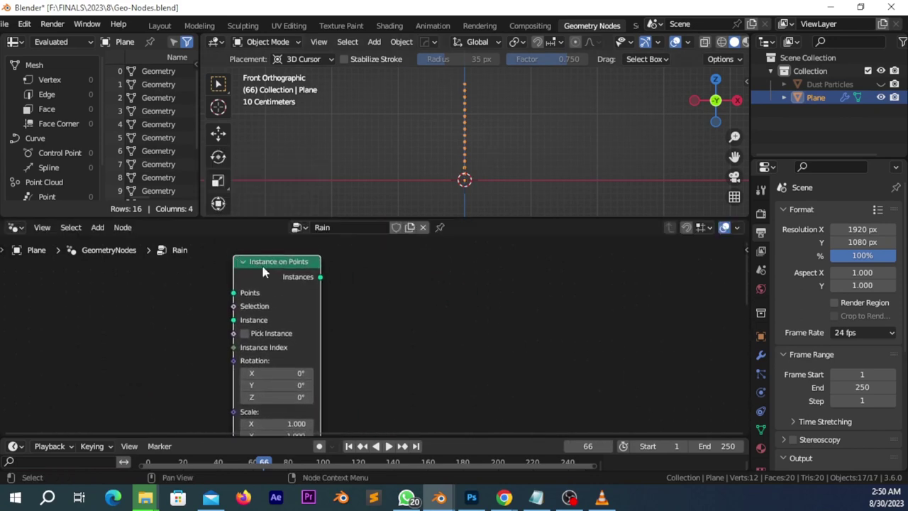
scroll(284, 291, "down", 2)
scroll(344, 291, "down", 2)
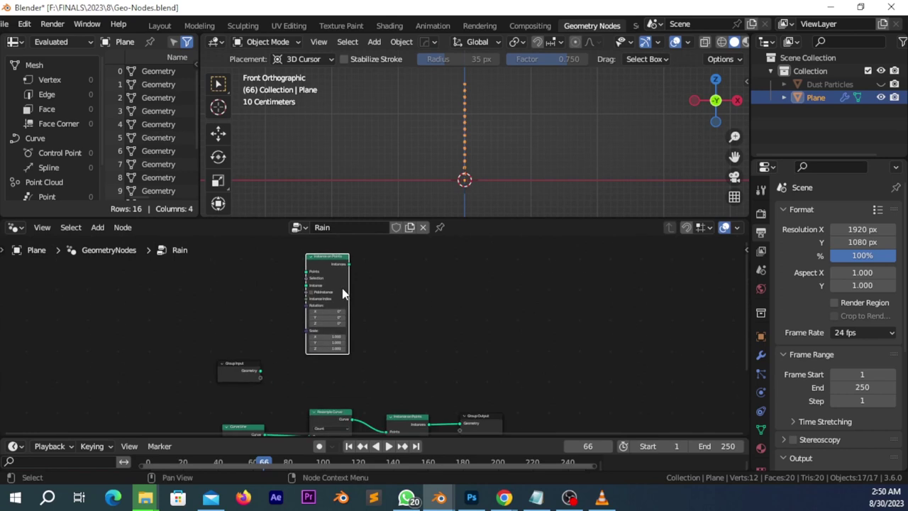
left_click_drag(326, 263, 404, 295)
scroll(384, 328, "up", 1)
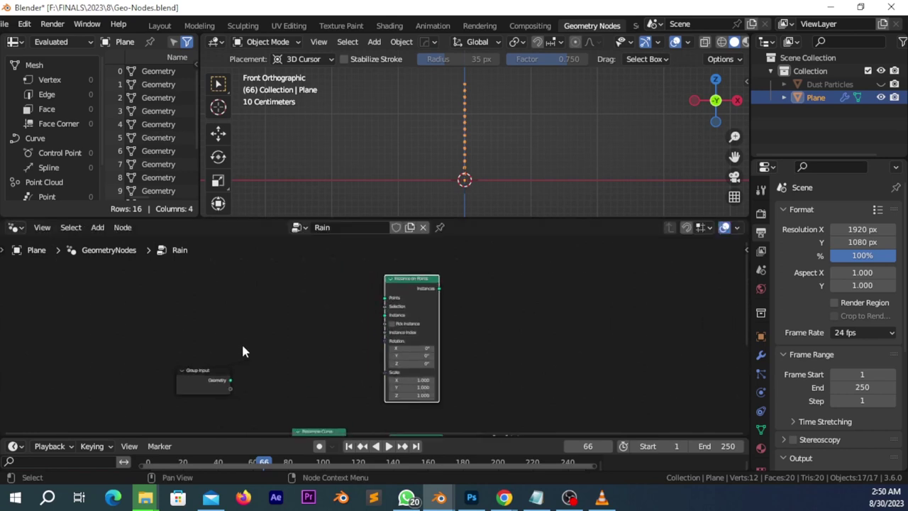
left_click_drag(204, 373, 155, 323)
- Add Distribute Points on Faces, linking Group Input geometry to Mesh and Points to the new instancer
key("shift+a")
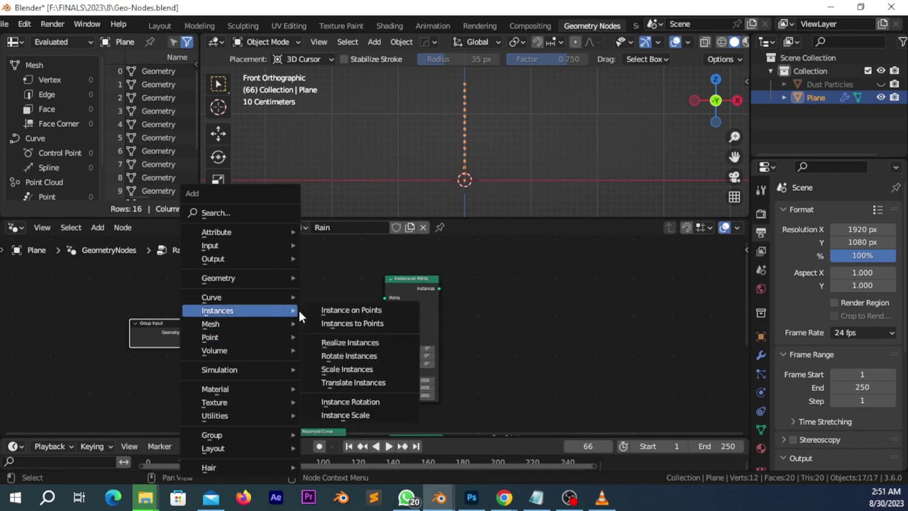
left_click(235, 217)
type("faces")
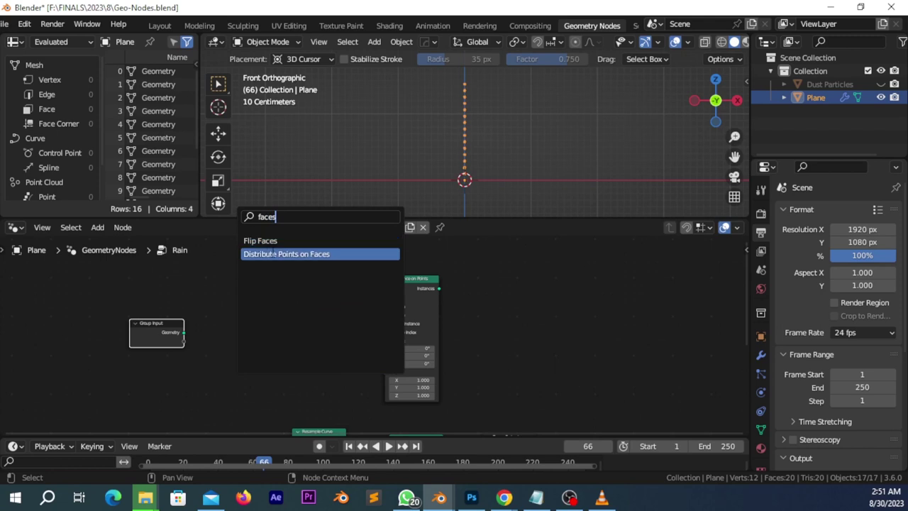
left_click(288, 254)
left_click(283, 337)
scroll(283, 337, "up", 2)
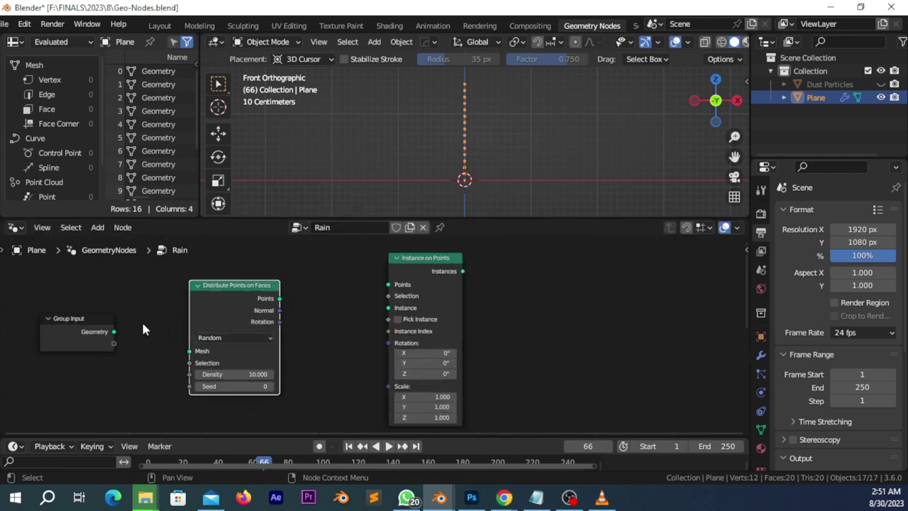
left_click_drag(113, 331, 189, 351)
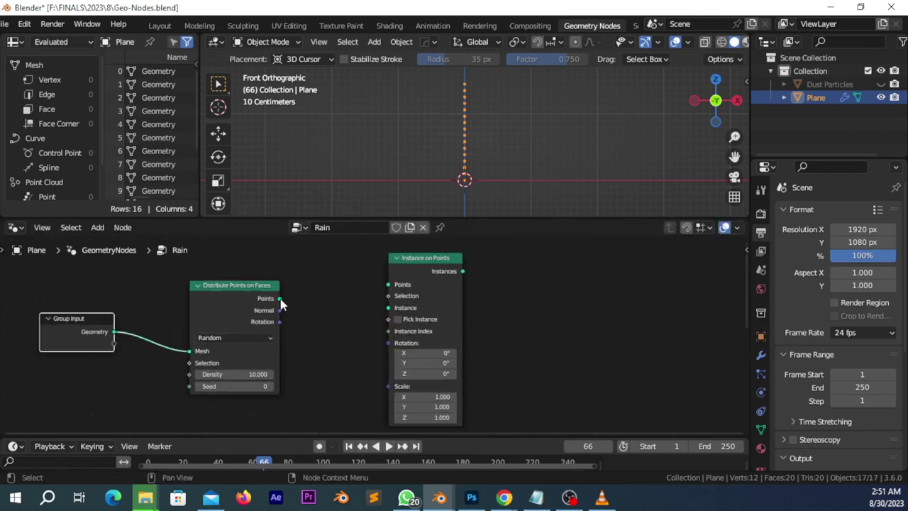
mouse_move(279, 298)
left_mouse_down()
mouse_move(389, 284)
mouse_move(420, 390)
left_mouse_up()
scroll(449, 270, "down", 3)
scroll(401, 310, "down", 1)
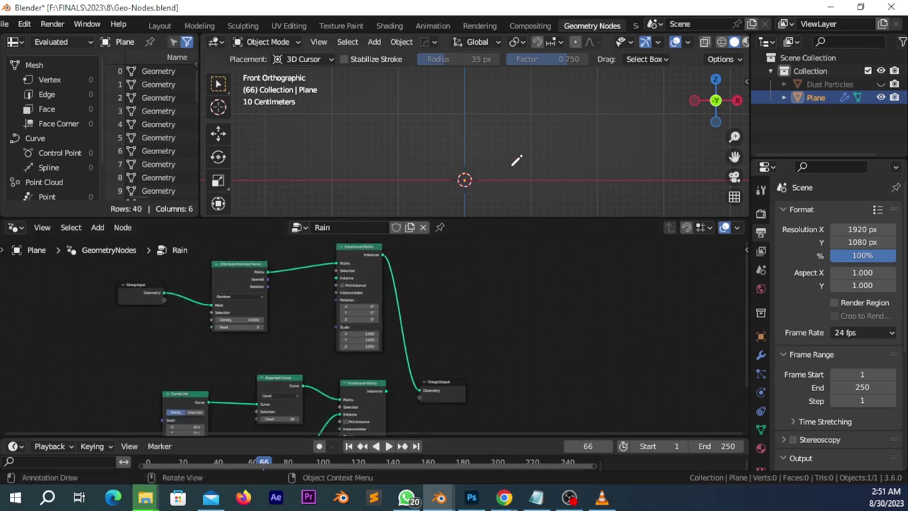
- Plug the droplet column's Instances output into the new Instance on Points' Instance socket
mouse_move(517, 161)
middle_mouse_down()
mouse_move(520, 149)
mouse_move(462, 178)
middle_mouse_up()
scroll(400, 307, "up", 2)
middle_click_drag(399, 308, 524, 377)
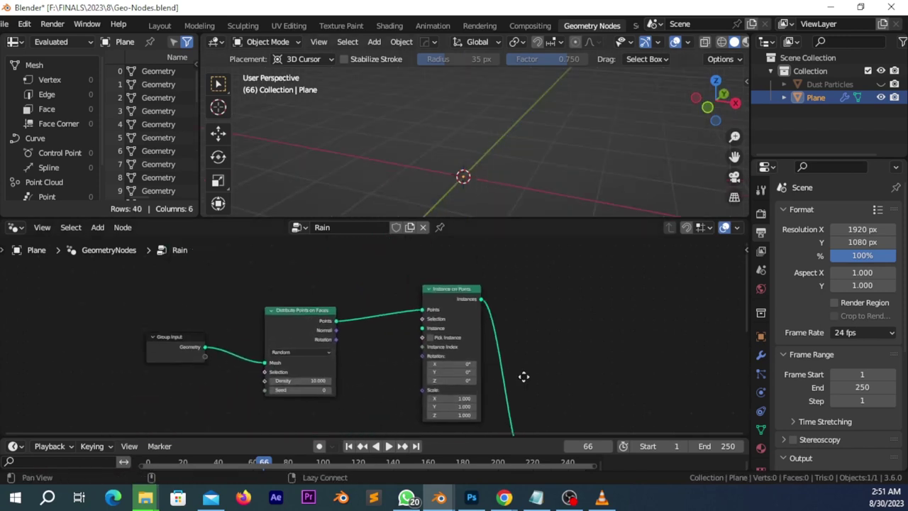
left_click(449, 294)
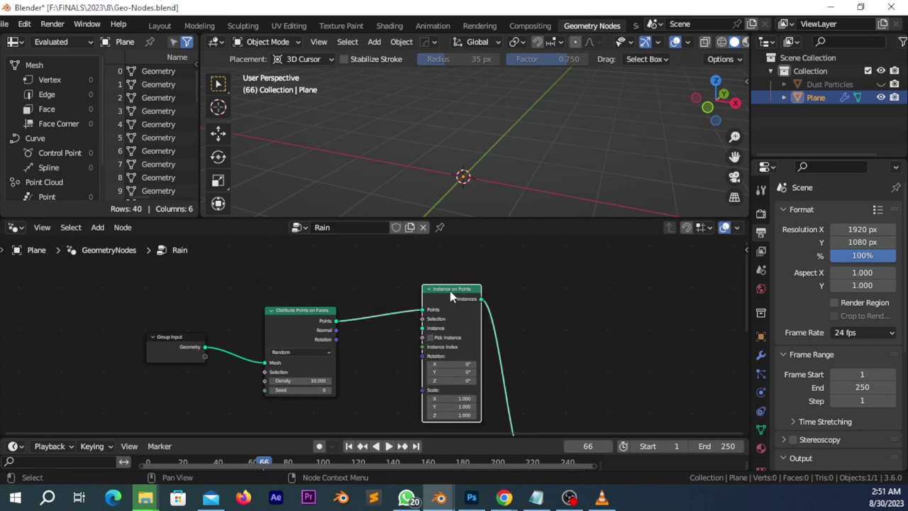
scroll(459, 331, "down", 2)
middle_click_drag(459, 331, 500, 314)
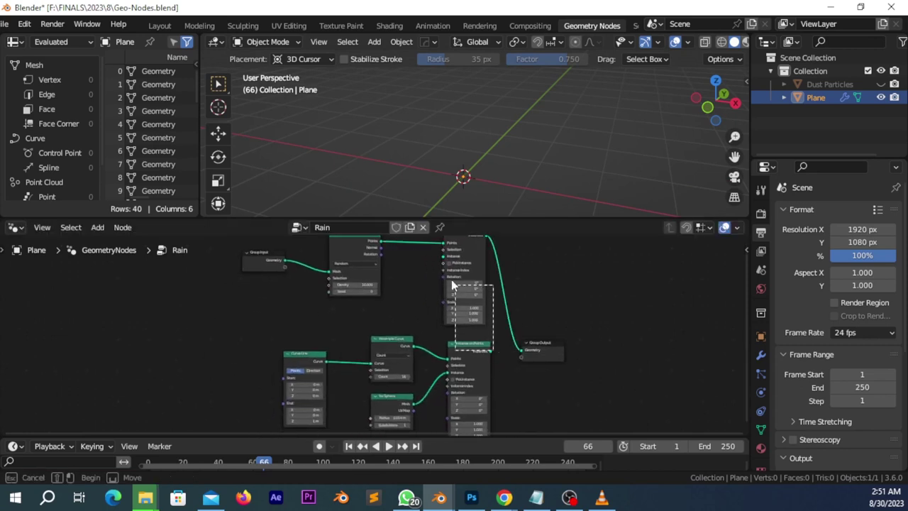
scroll(505, 334, "up", 2)
left_click_drag(532, 357, 462, 262)
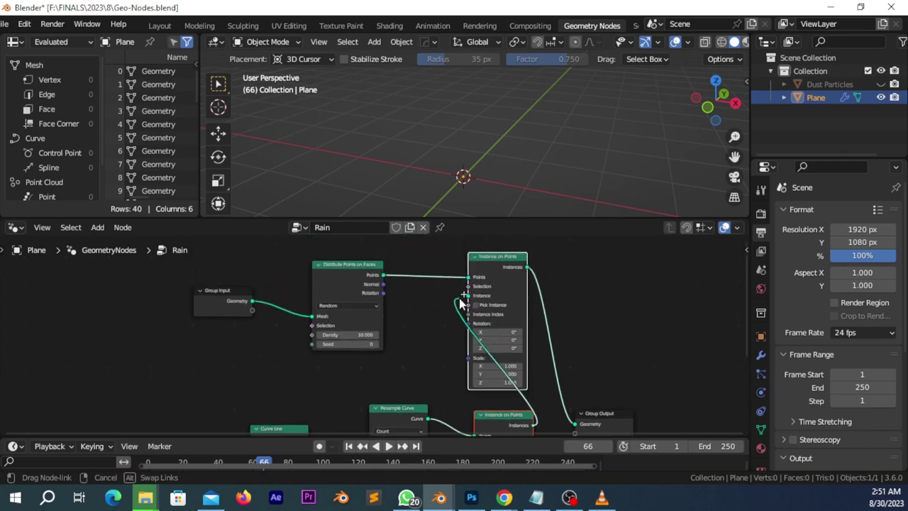
left_click_drag(463, 262, 467, 295)
- Inspect the scattered rain columns and move Group Output beside the new instancer
mouse_move(490, 140)
middle_mouse_down()
mouse_move(539, 147)
mouse_move(541, 131)
middle_mouse_up()
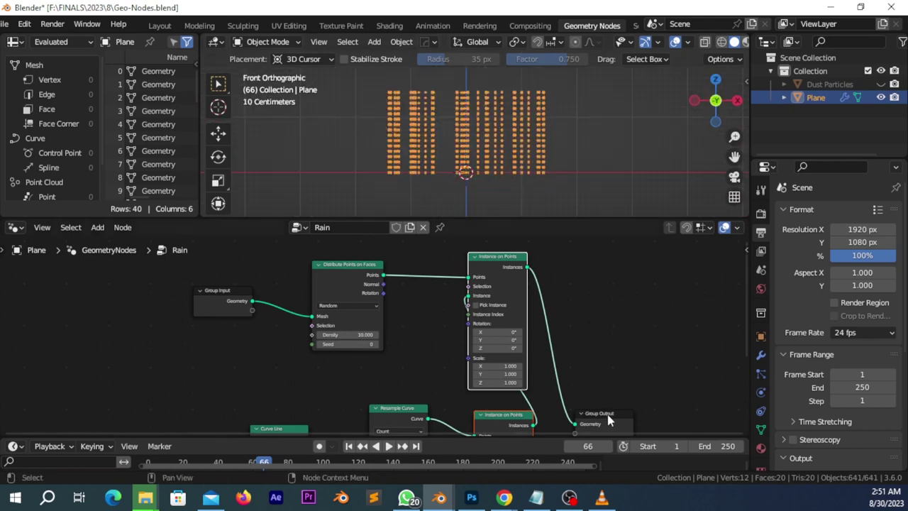
left_click_drag(608, 422, 734, 315)
middle_click_drag(559, 329, 518, 371)
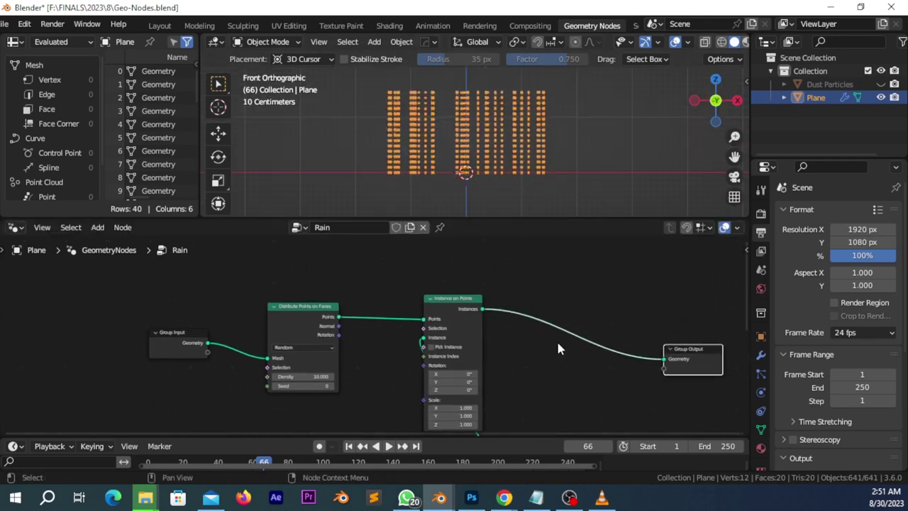
key("shift+a")
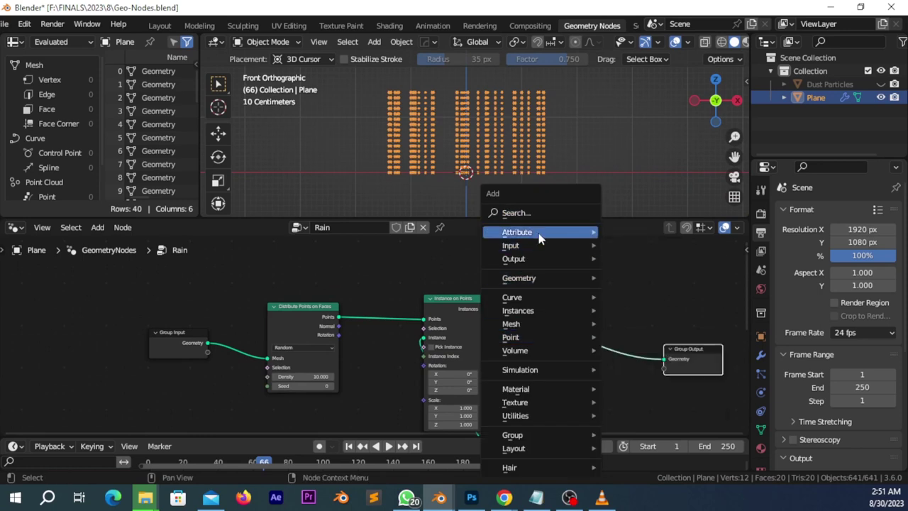
mouse_move(510, 244)
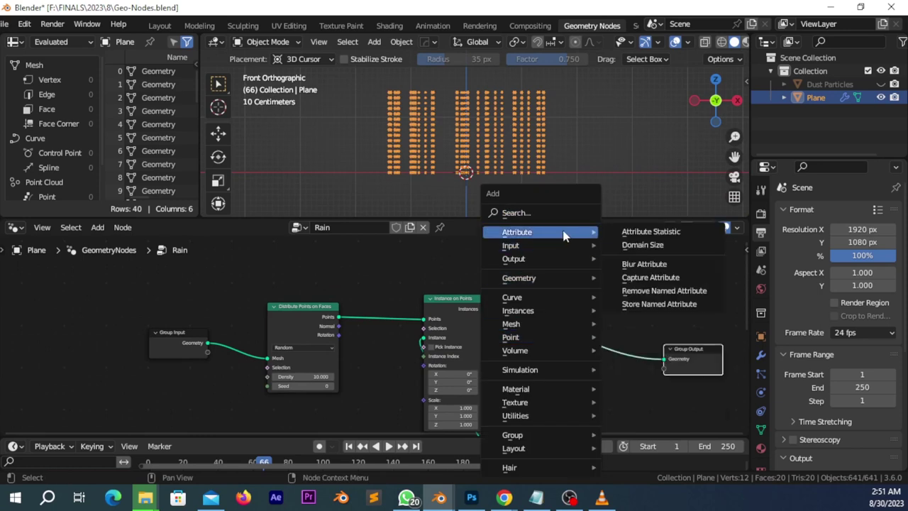
mouse_move(637, 245)
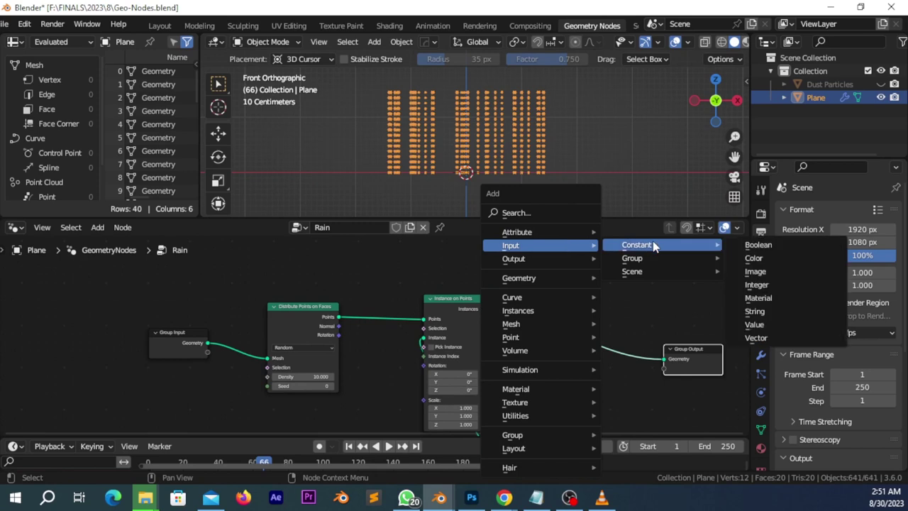
- Add a Set Position node onto the Instance on Points–Group Output link
left_click(515, 212)
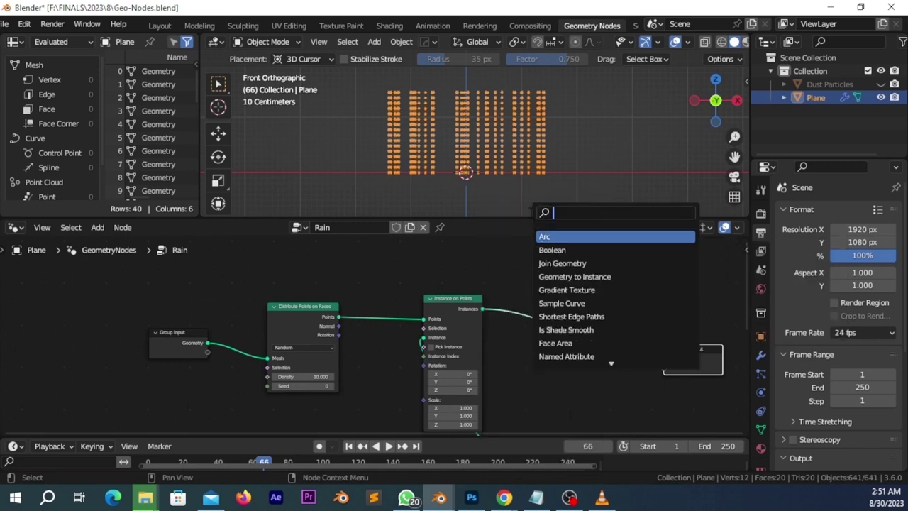
type("set")
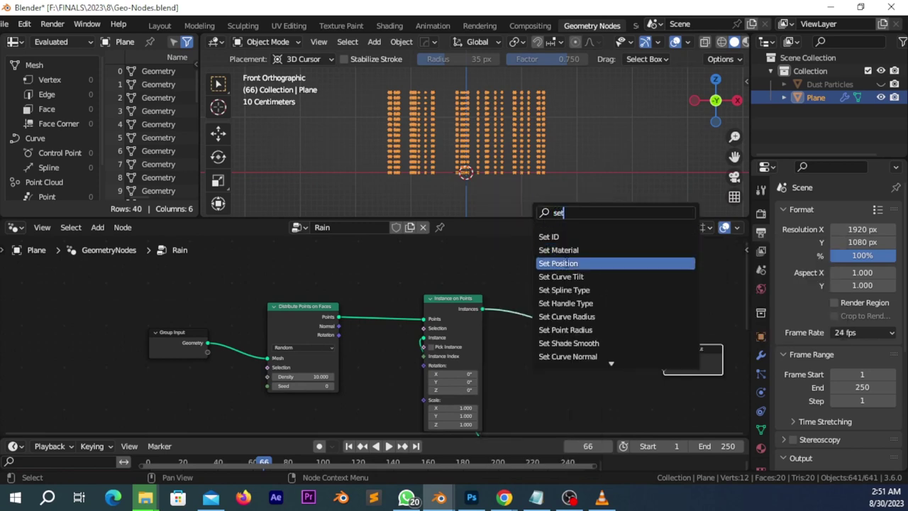
left_click(558, 264)
left_click(638, 369)
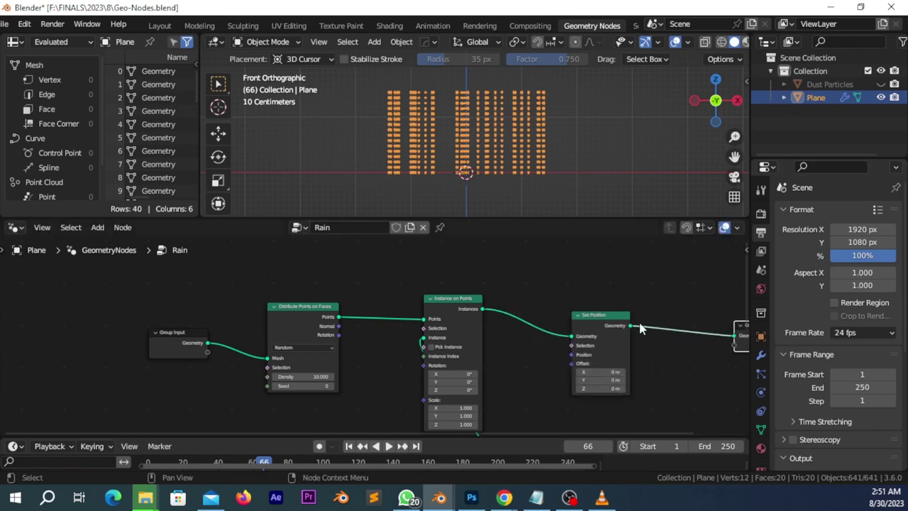
left_click_drag(599, 323, 627, 334)
middle_click_drag(627, 334, 517, 323)
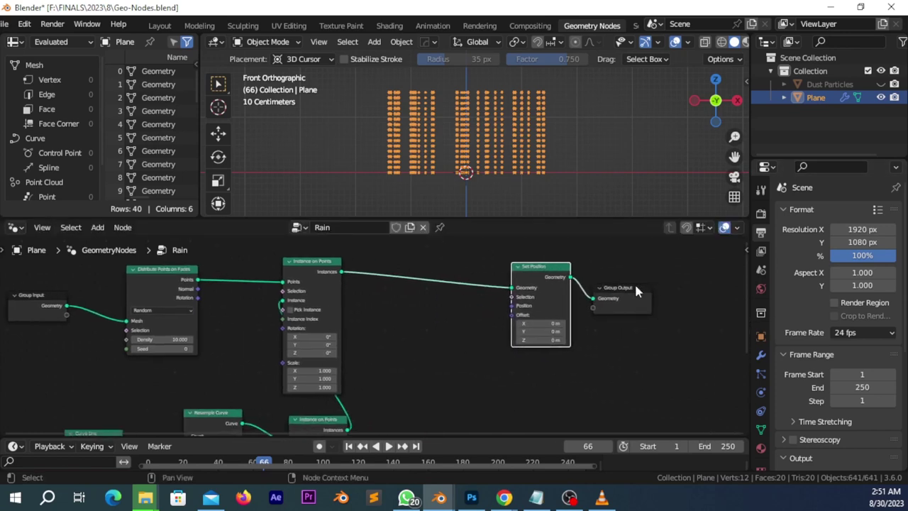
- Spread Instance on Points, Set Position and Group Output apart into a neat row
left_click_drag(636, 289, 681, 280)
left_click_drag(559, 277, 580, 281)
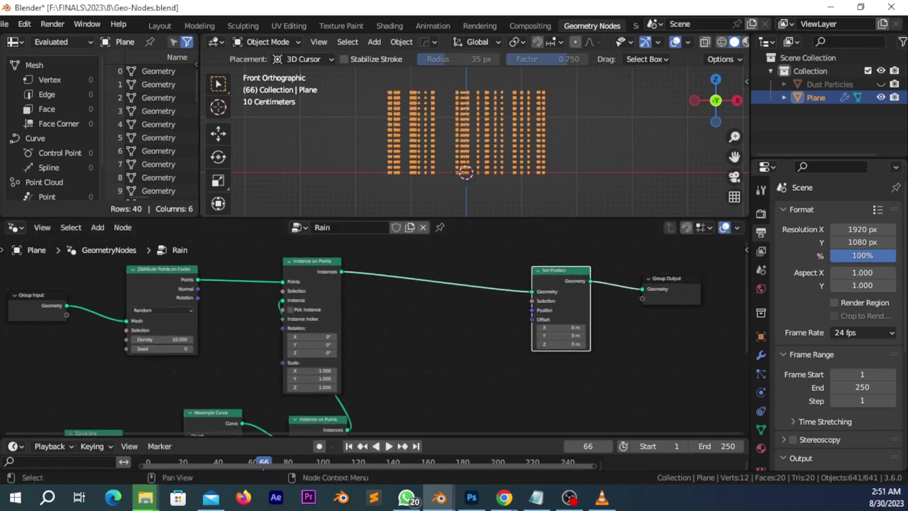
key("alt+Tab")
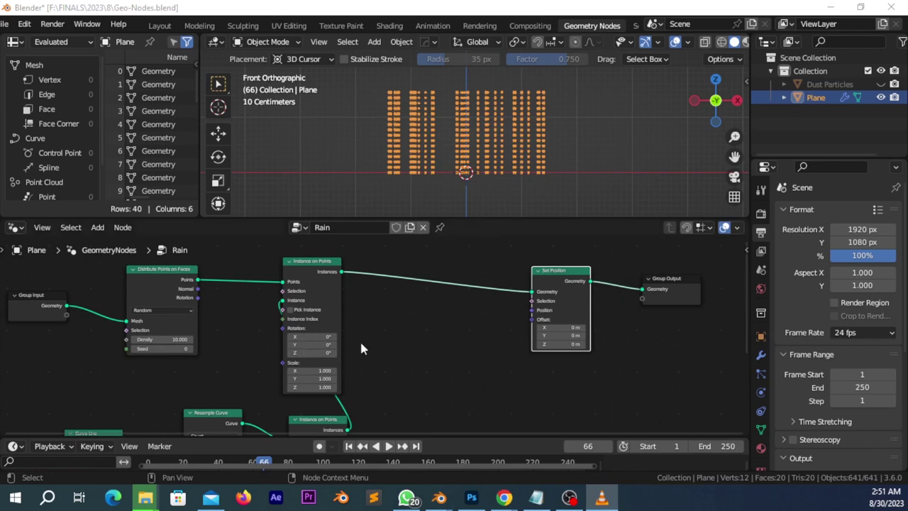
left_click(445, 337)
left_click_drag(324, 279, 444, 311)
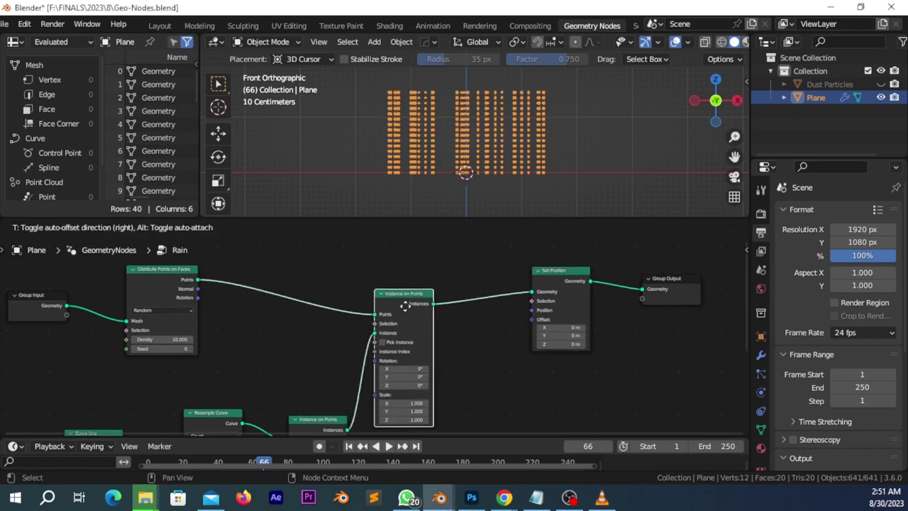
scroll(677, 282, "down", 2)
middle_click_drag(682, 291, 421, 312)
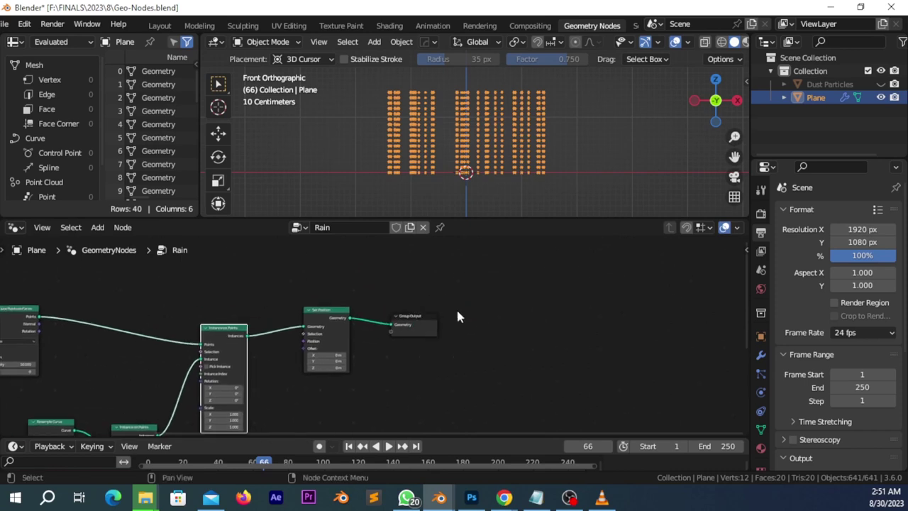
left_click_drag(342, 317, 642, 315)
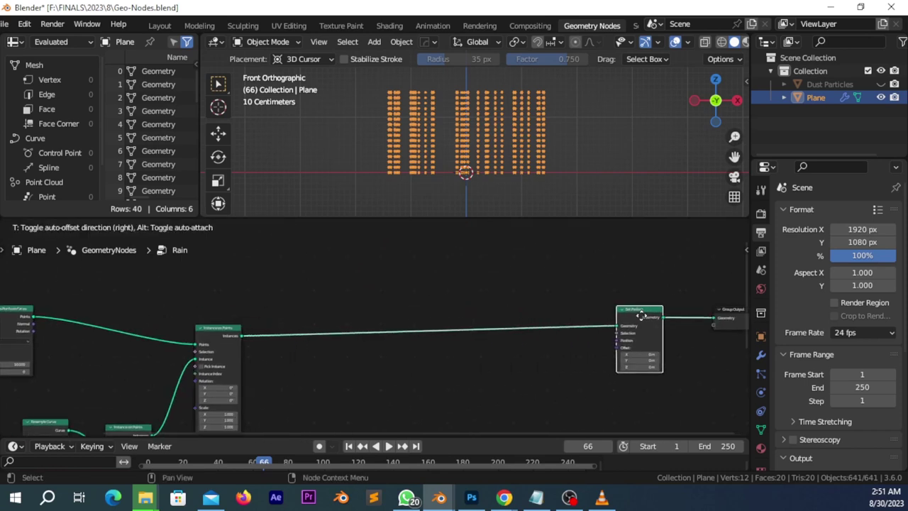
scroll(338, 364, "up", 2)
middle_click_drag(339, 356, 301, 320)
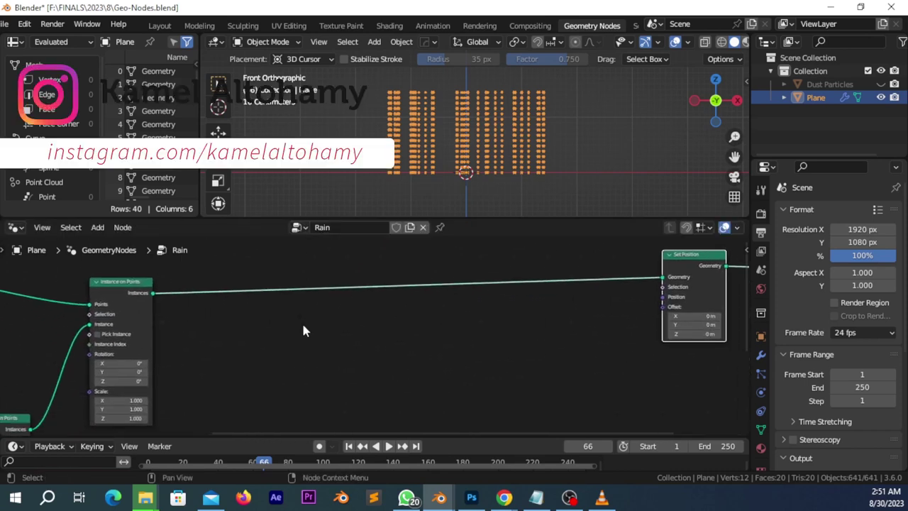
key("shift+a")
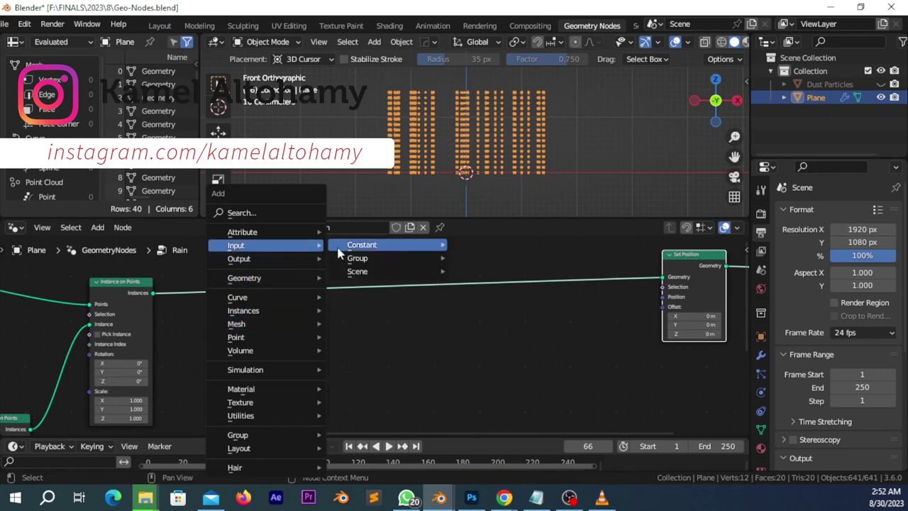
- Add a Scene Time node and connect its Seconds output to Set Position's Offset
mouse_move(358, 271)
left_click(489, 338)
left_click(229, 331)
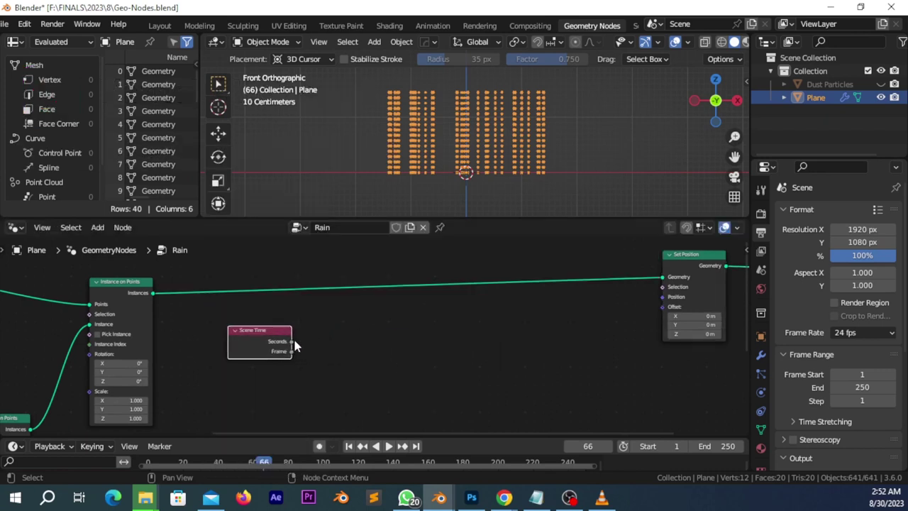
left_click_drag(295, 341, 662, 297)
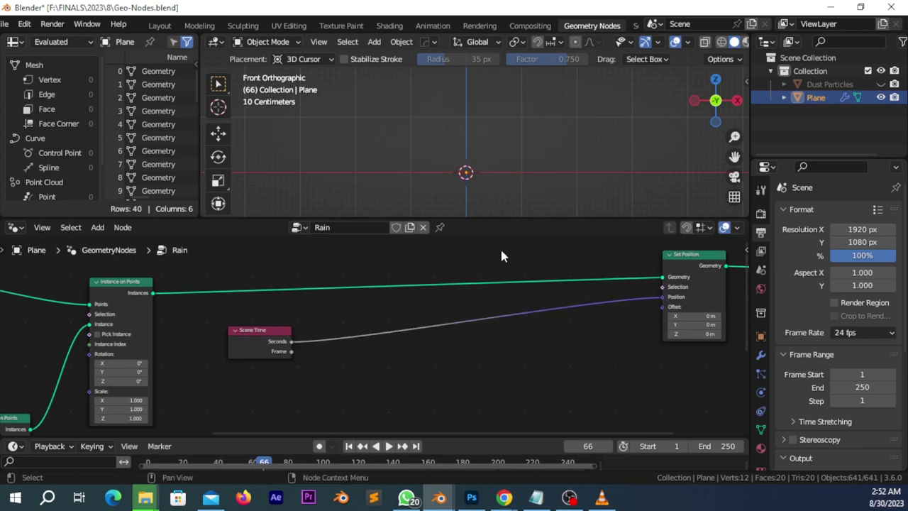
scroll(489, 160, "down", 2)
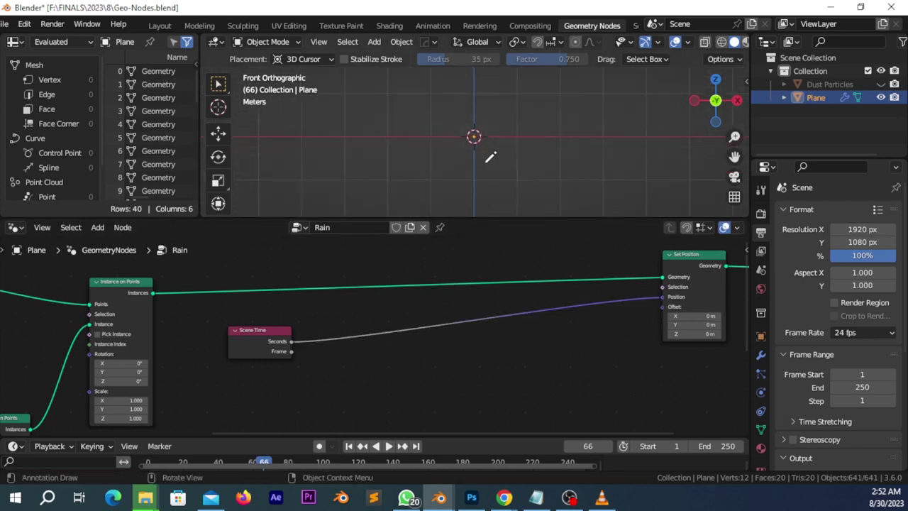
middle_click_drag(573, 116, 512, 156)
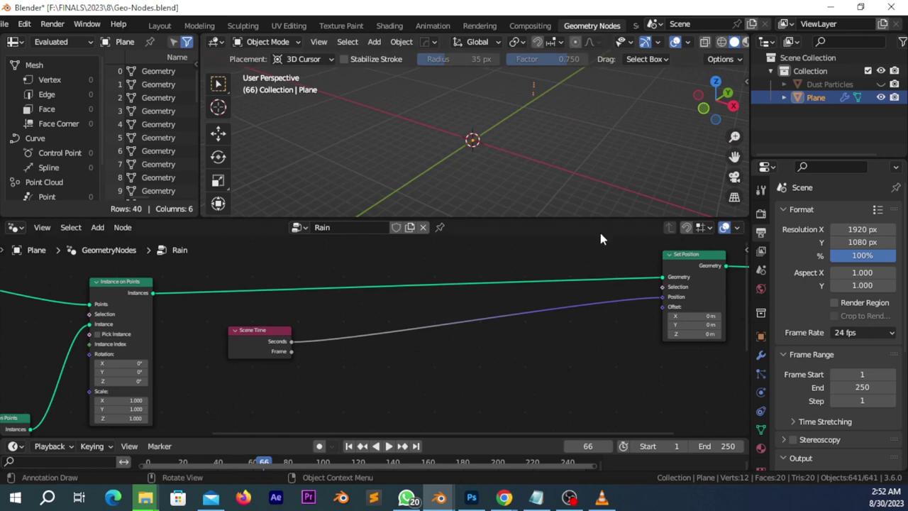
left_click_drag(663, 301, 663, 308)
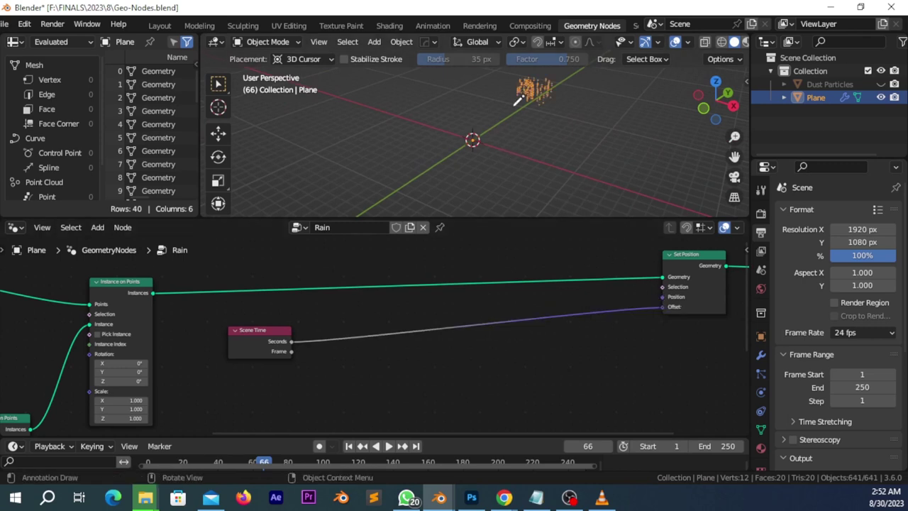
middle_click_drag(553, 142, 576, 115)
- Preview the rain shifting over time in front orthographic view
key("KP_1")
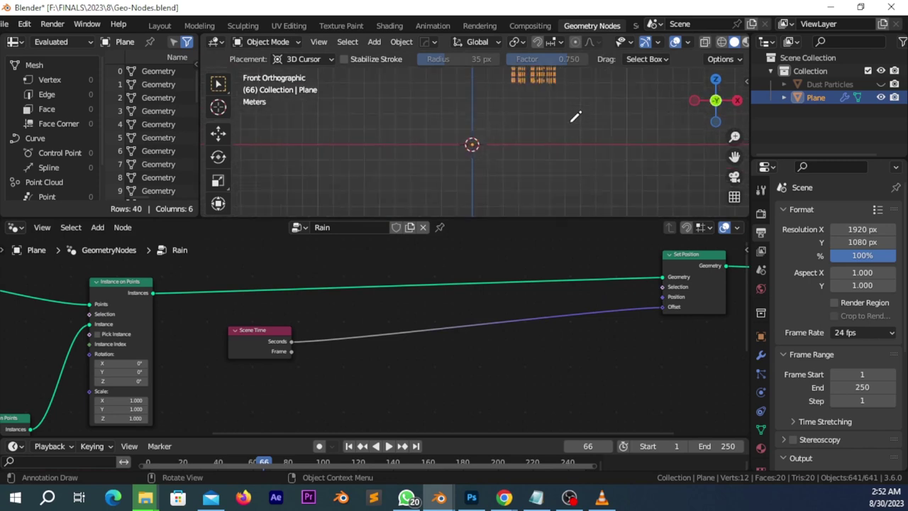
scroll(561, 122, "down", 3)
mouse_move(507, 128)
middle_mouse_down("shift")
mouse_move(506, 111)
mouse_move(480, 124)
middle_mouse_up("shift")
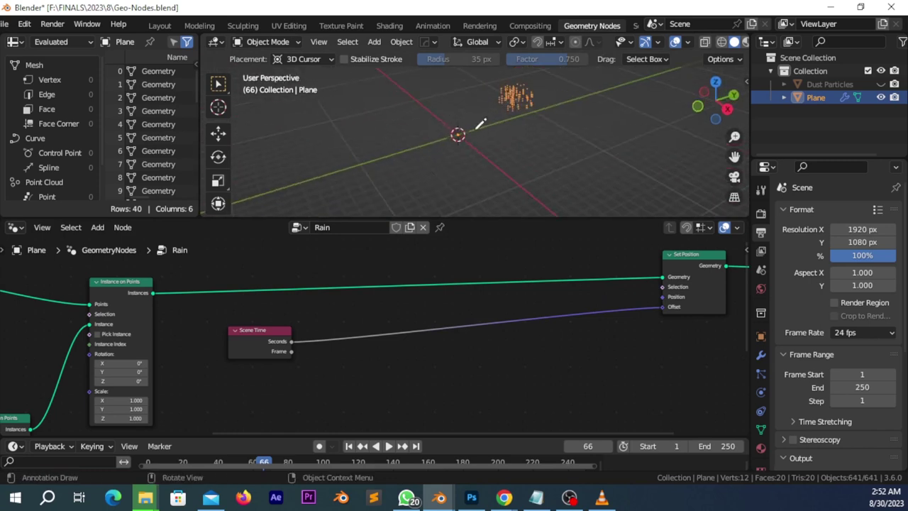
left_click(388, 447)
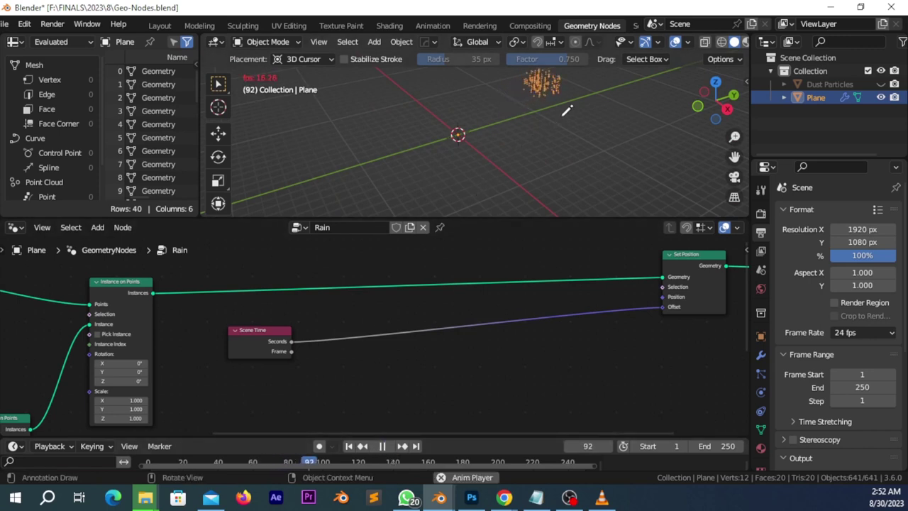
key("Escape")
key("KP_1")
scroll(568, 112, "up", 3)
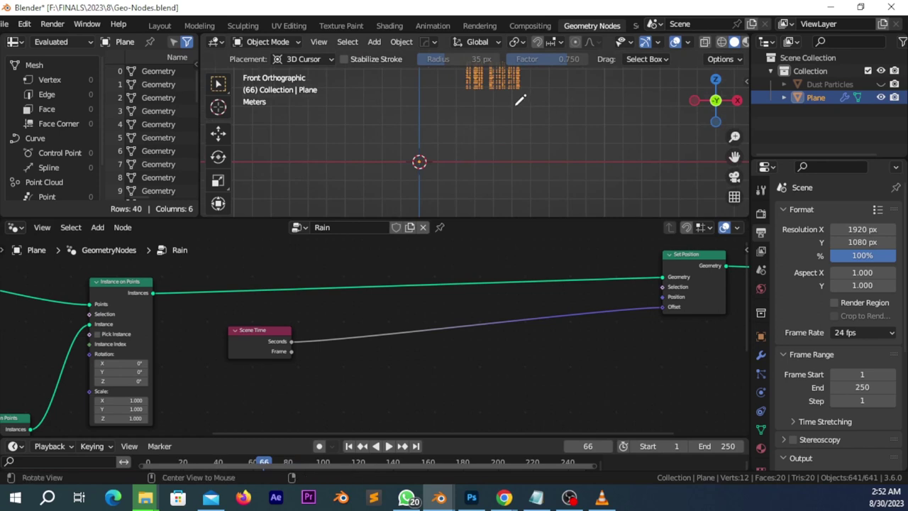
scroll(567, 112, "up", 2, "shift")
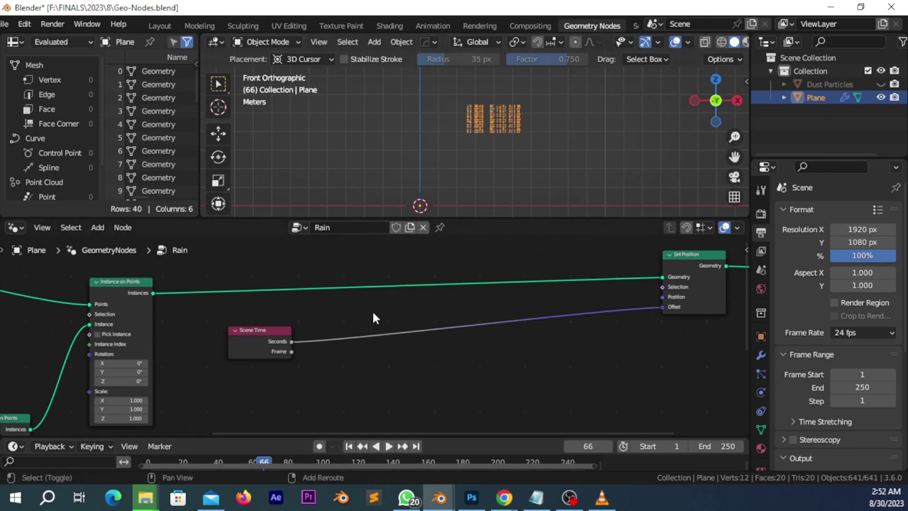
- Insert a Combine XYZ node on the Seconds-to-Offset link, with Seconds feeding its Z input
key("shift+a")
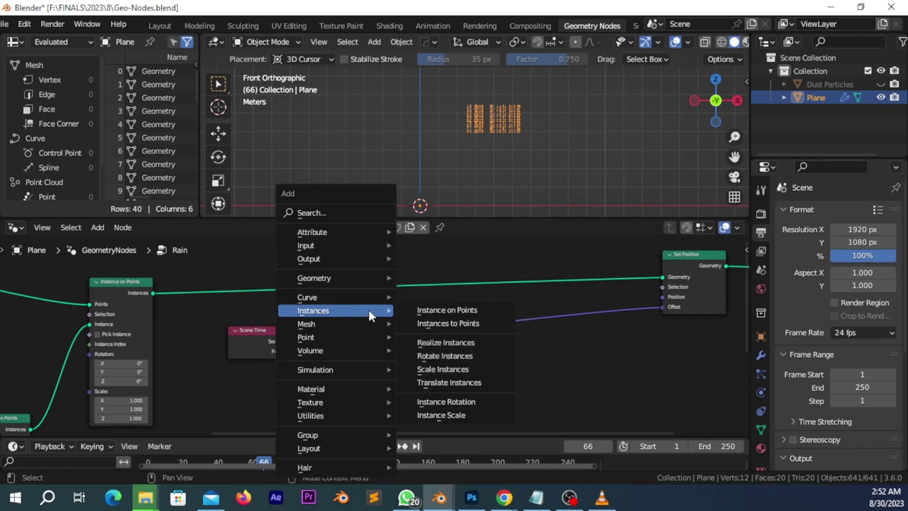
left_click(339, 212)
type("xy")
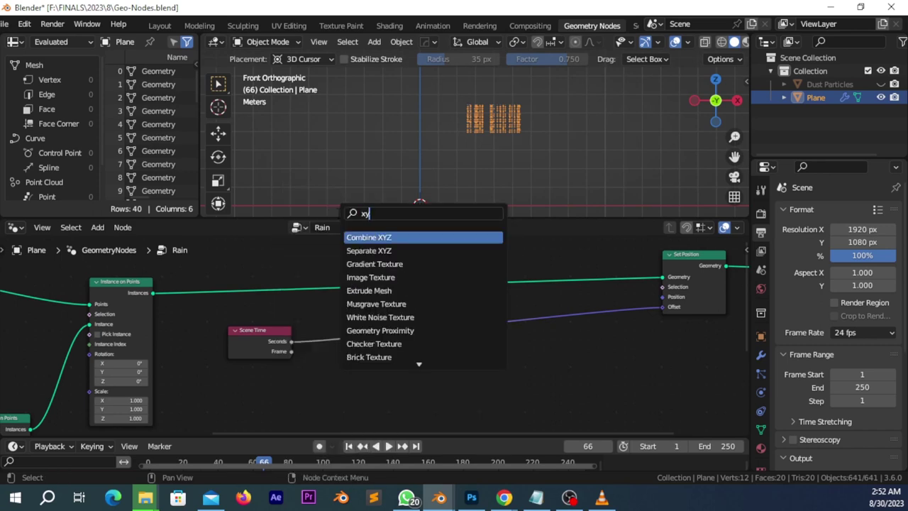
key("Down")
key("Up")
key("Return")
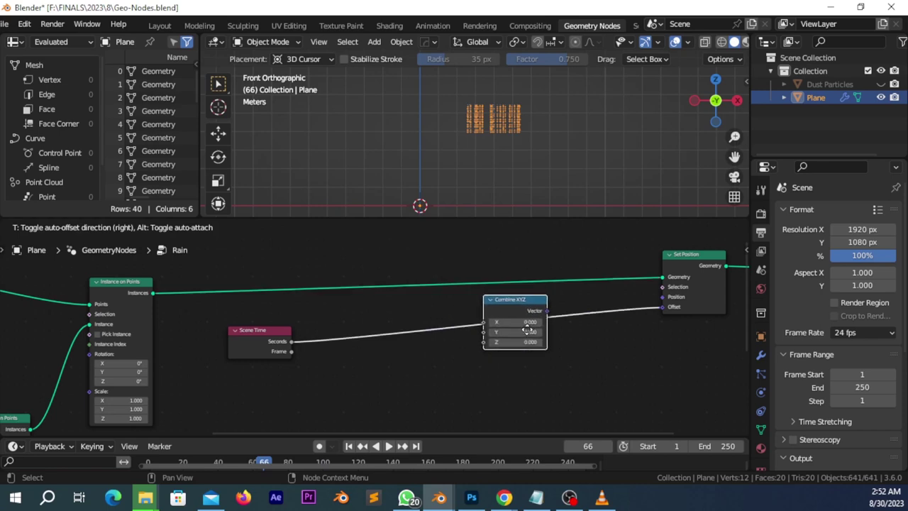
left_click(528, 330)
left_click_drag(484, 322, 486, 342)
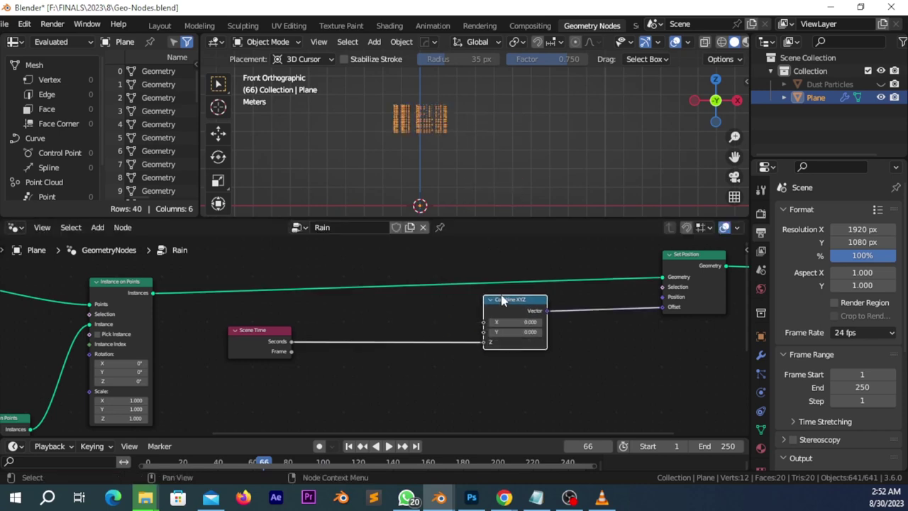
left_click_drag(534, 301, 598, 298)
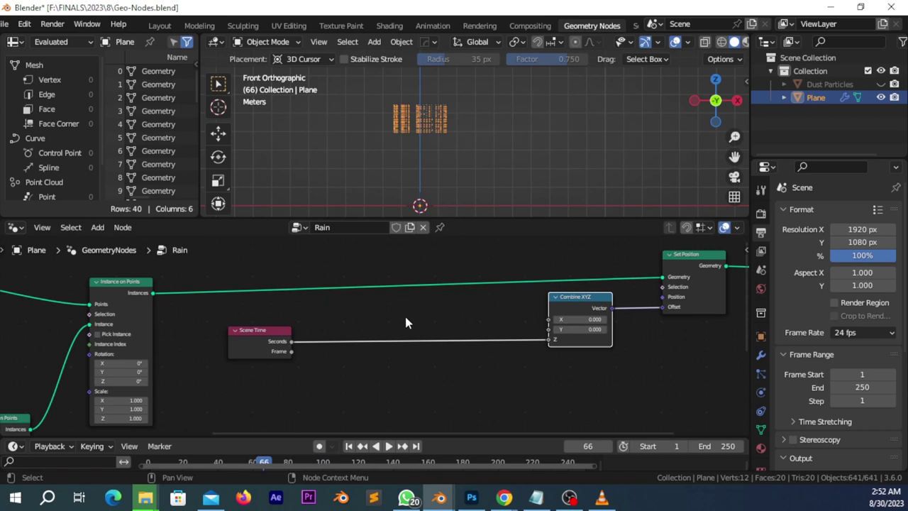
key("shift+a")
- Insert a Math node on the Seconds-to-Z link
left_click(356, 211)
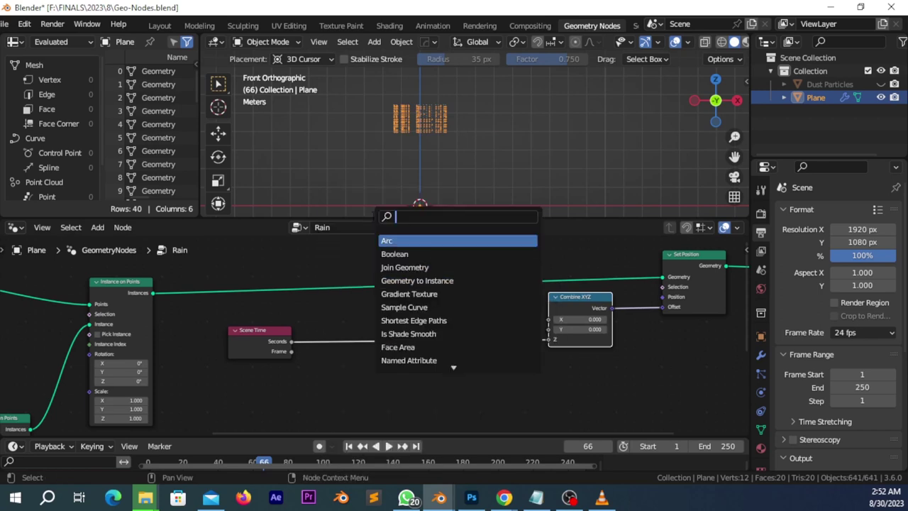
type("math")
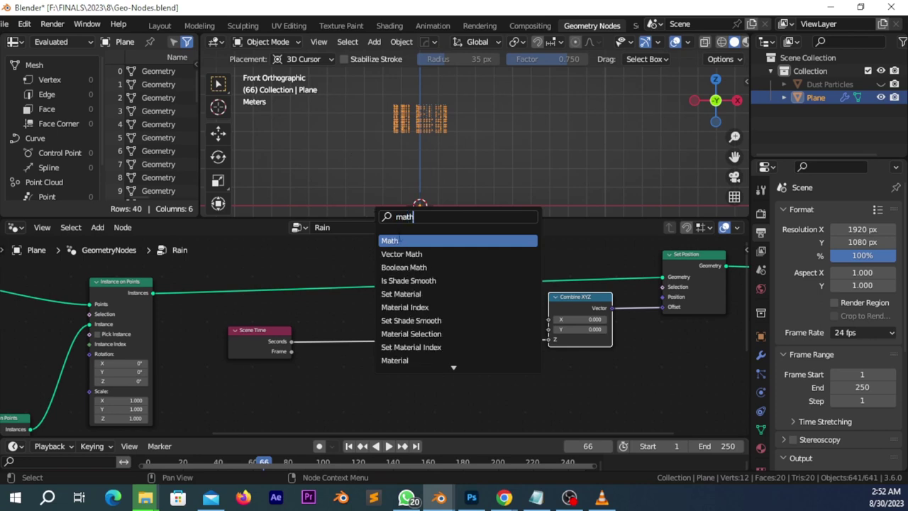
left_click(401, 241)
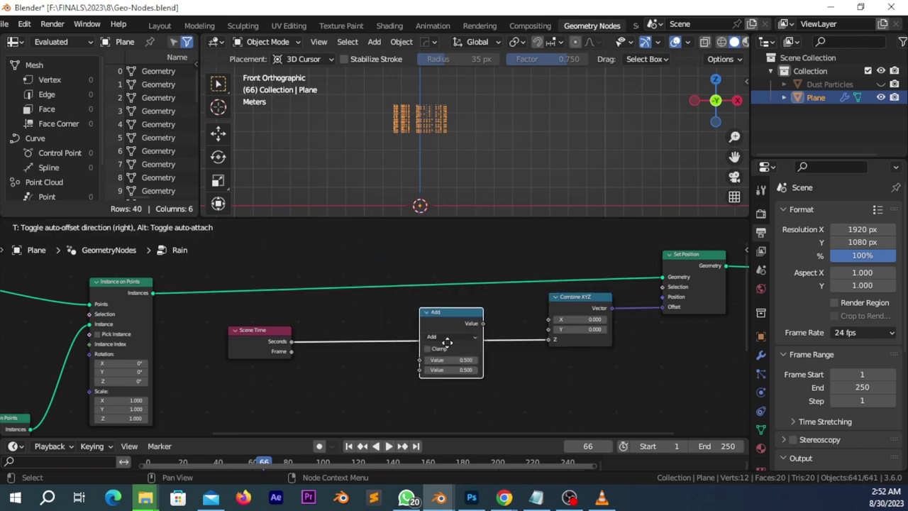
left_click(447, 343)
- Switch the Math node to Multiply with a factor of 0.600 and preview the motion
left_click(449, 338)
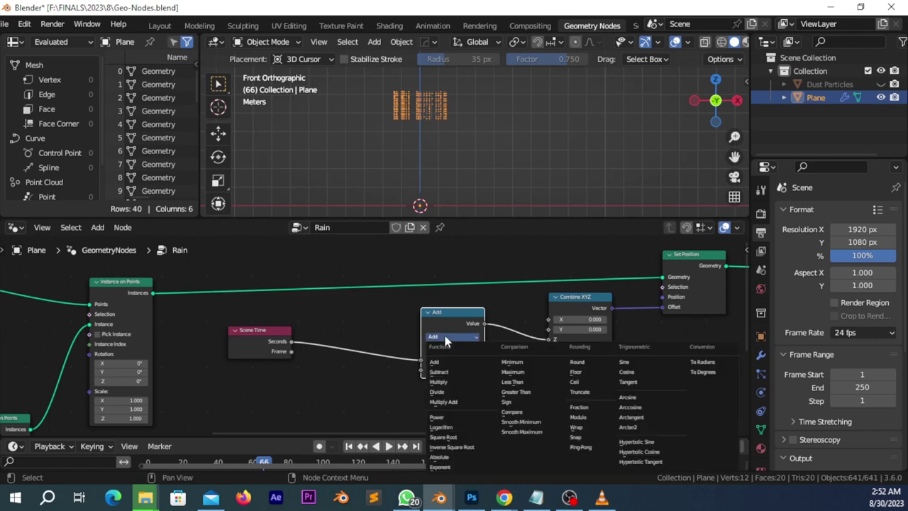
left_click(453, 384)
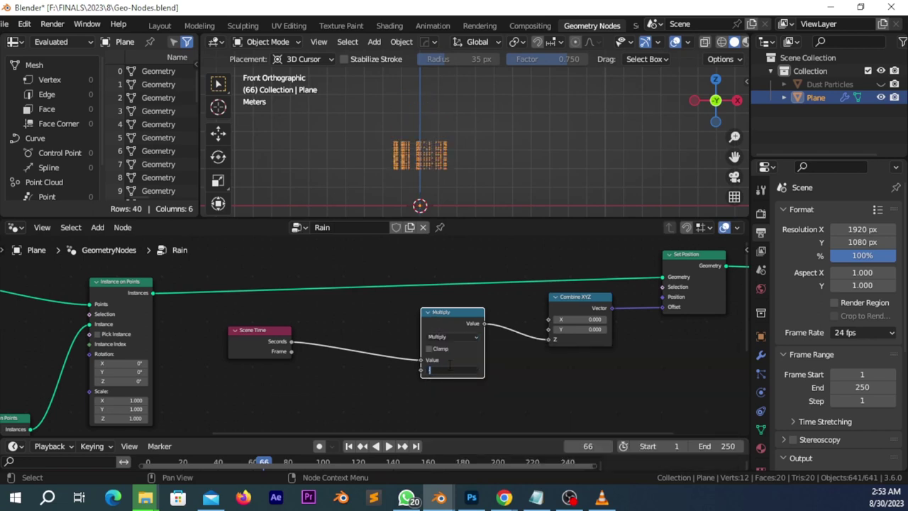
type("-1")
key("Return")
mouse_move(467, 369)
left_mouse_down()
mouse_move(454, 370)
mouse_move(476, 376)
left_mouse_up()
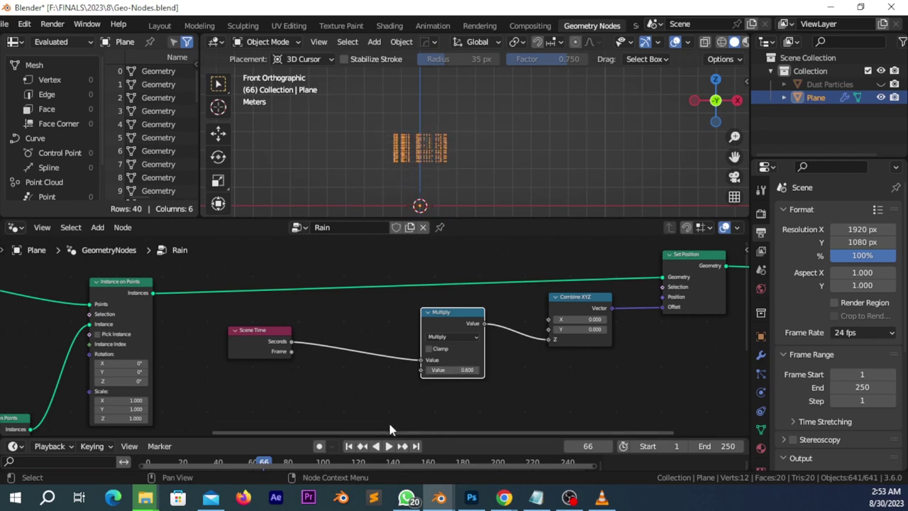
left_click(388, 445)
key("Escape")
- Replay from frame 1, then set the Multiply factor to -0.600 and check the fall direction
left_click(350, 447)
left_click(389, 446)
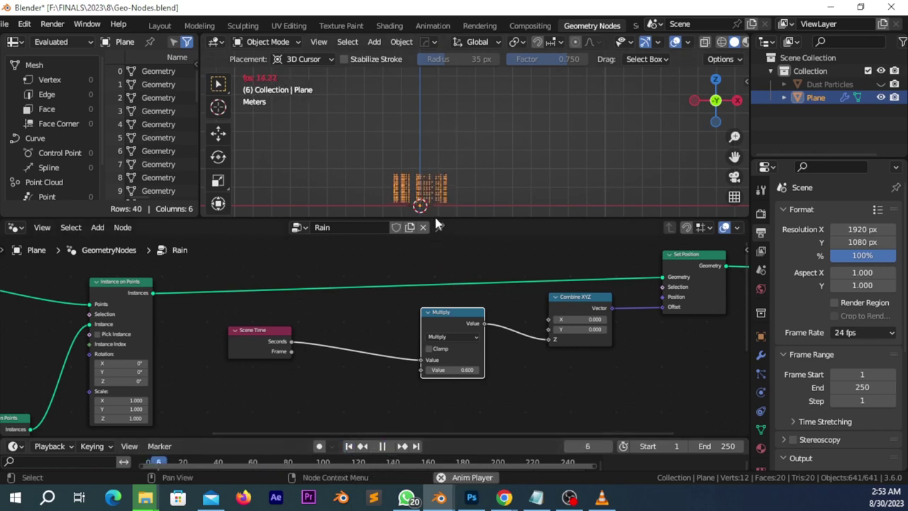
key("Escape")
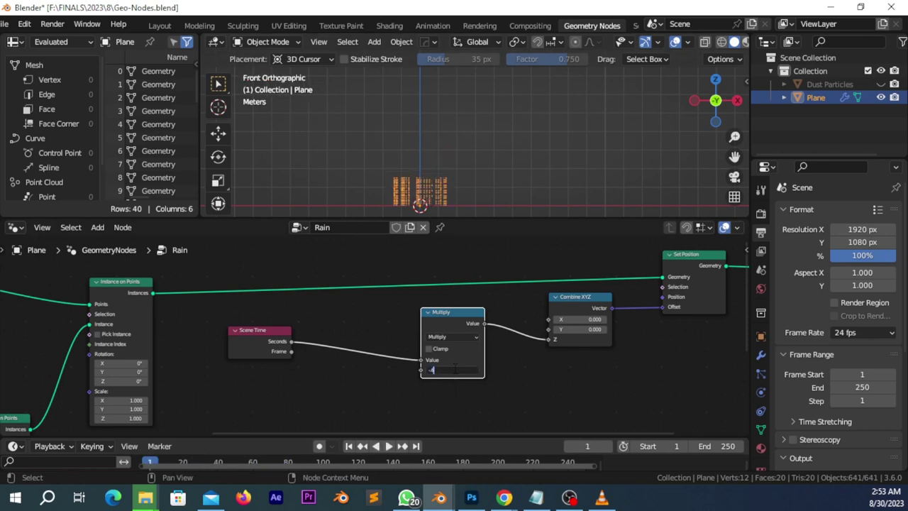
type("0.6")
key("Return")
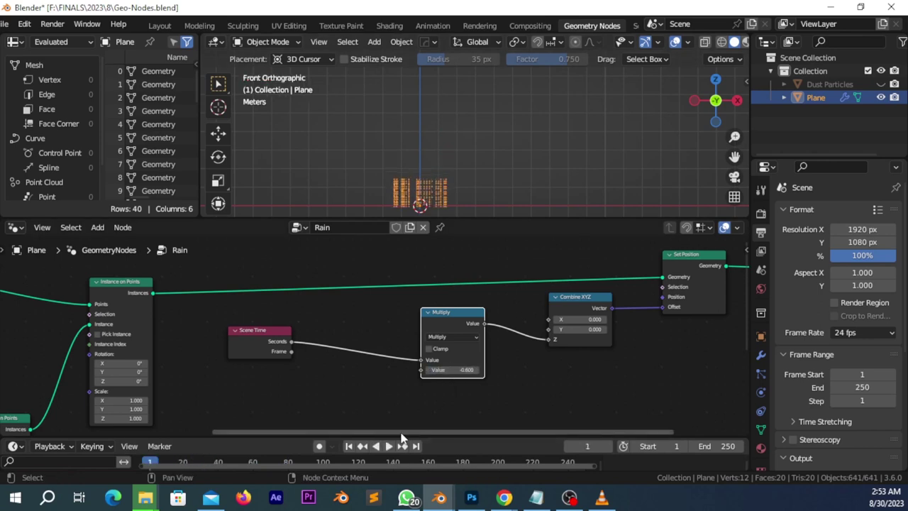
left_click(390, 447)
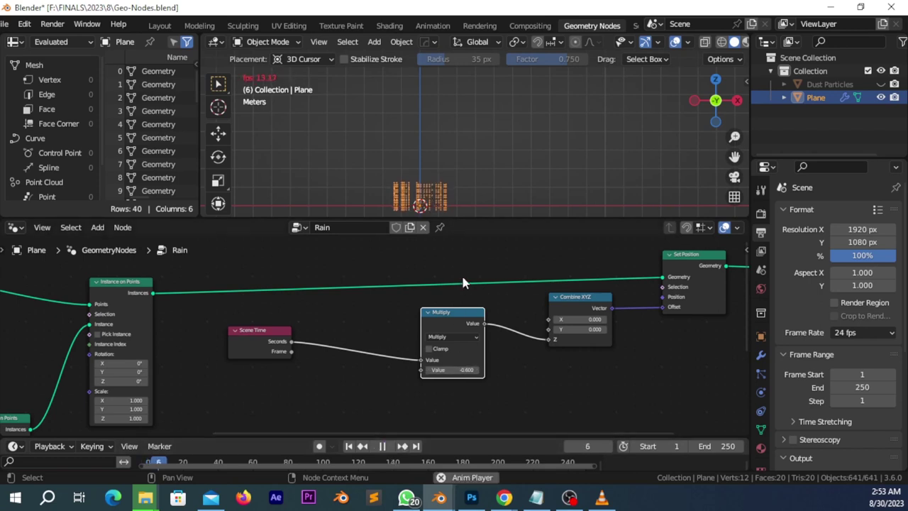
key("Escape")
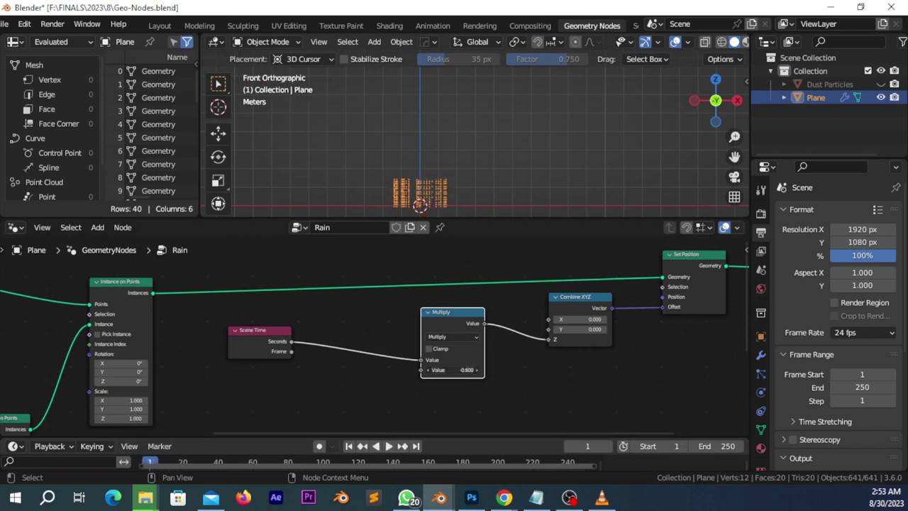
- Try Multiply factors -1.000 and -2.000, settling on -1.000 after previewing each
key("Return")
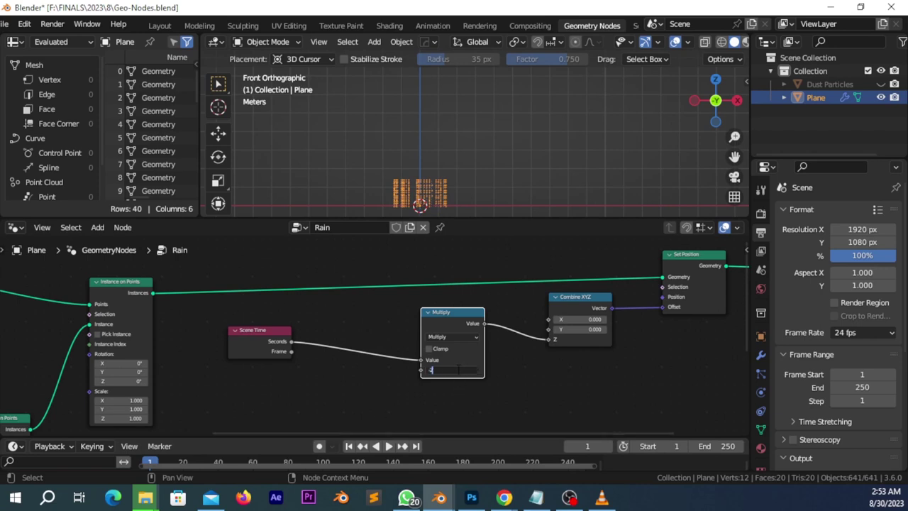
key("Return")
left_click(388, 446)
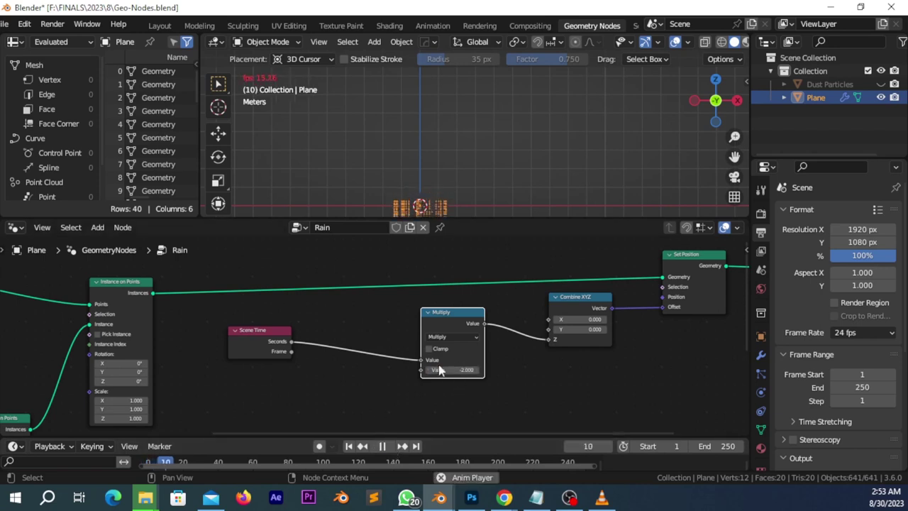
key("Escape")
key("Return")
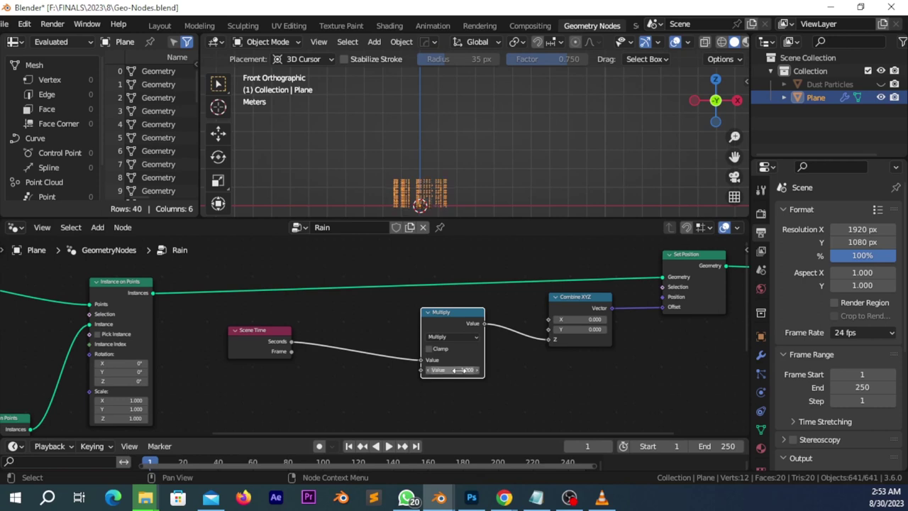
left_click(388, 445)
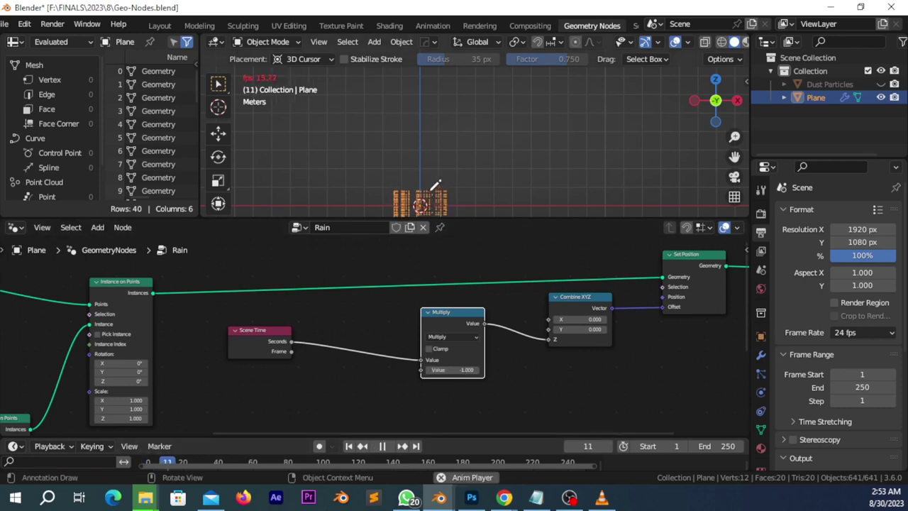
key("Escape")
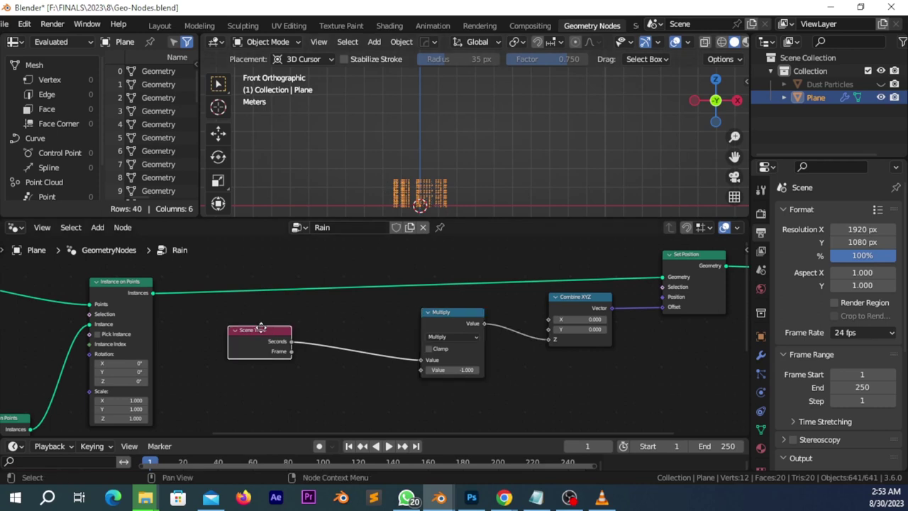
- Insert an Add math node between Scene Time and the Multiply node
left_click_drag(280, 333, 255, 328)
key("shift+a")
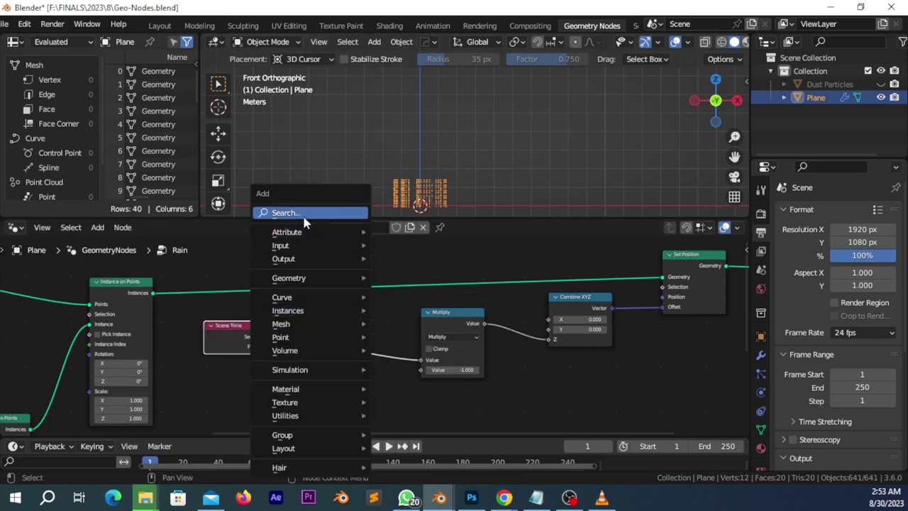
left_click(284, 212)
type("math")
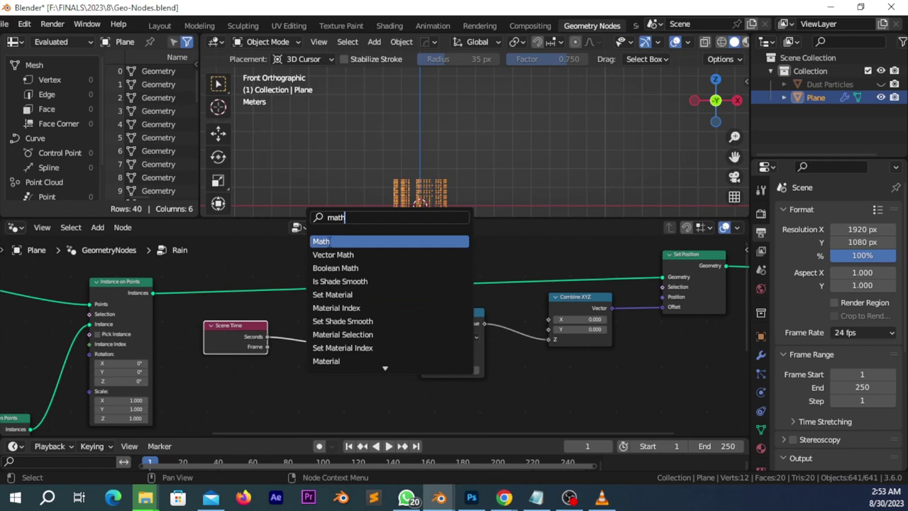
key("Return")
left_click(259, 369)
- Add a Random Value node below Scene Time and wire its Value output into the Add node
key("shift+a")
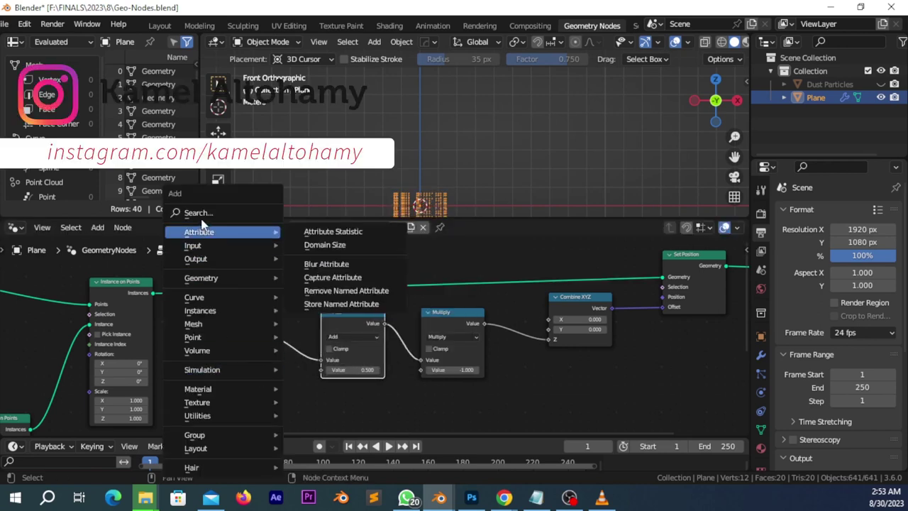
left_click(199, 213)
type("rn")
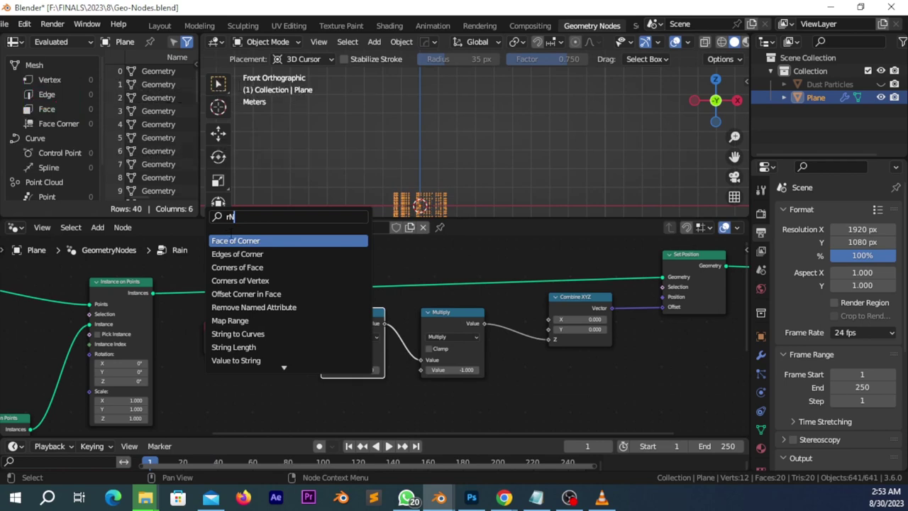
key("BackSpace")
key("BackSpace")
type("ran")
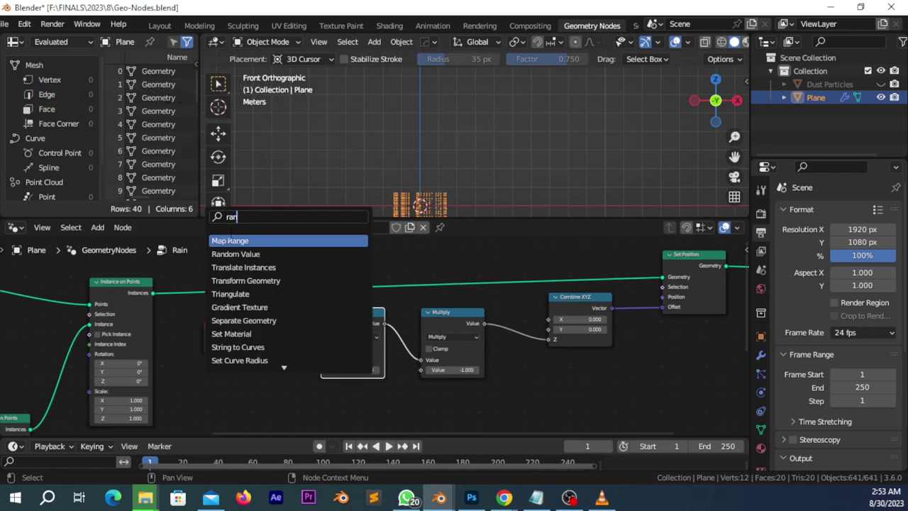
key("Down")
key("Return")
left_click(246, 407)
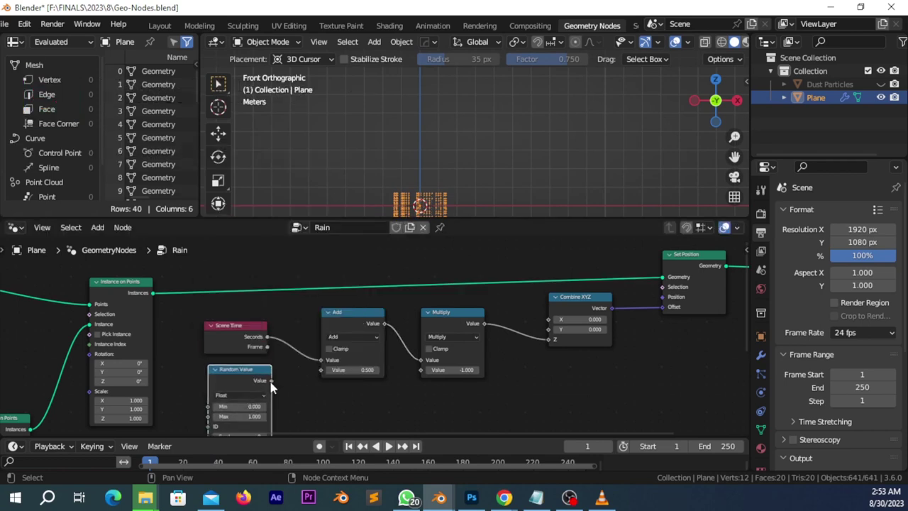
left_click_drag(271, 382, 321, 375)
- Switch the Add node to Multiply with Random Value as its second input, then preview
left_click(345, 338)
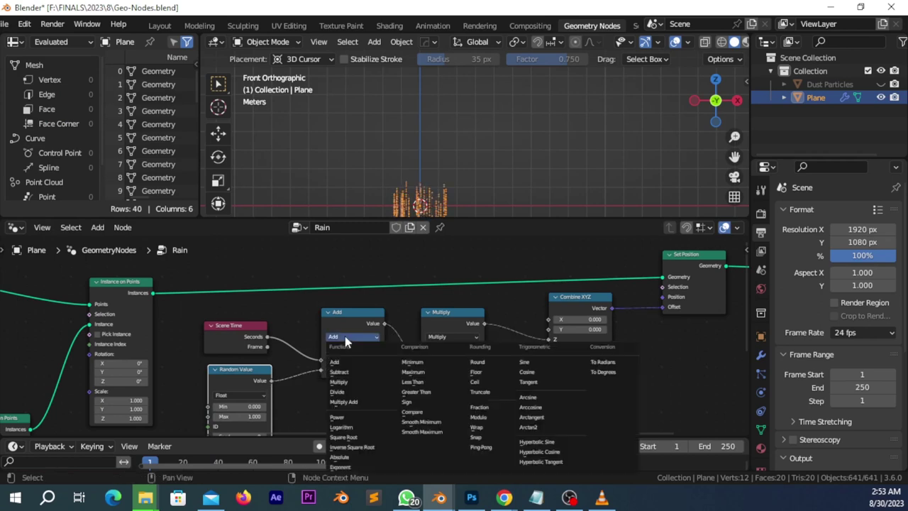
left_click(340, 381)
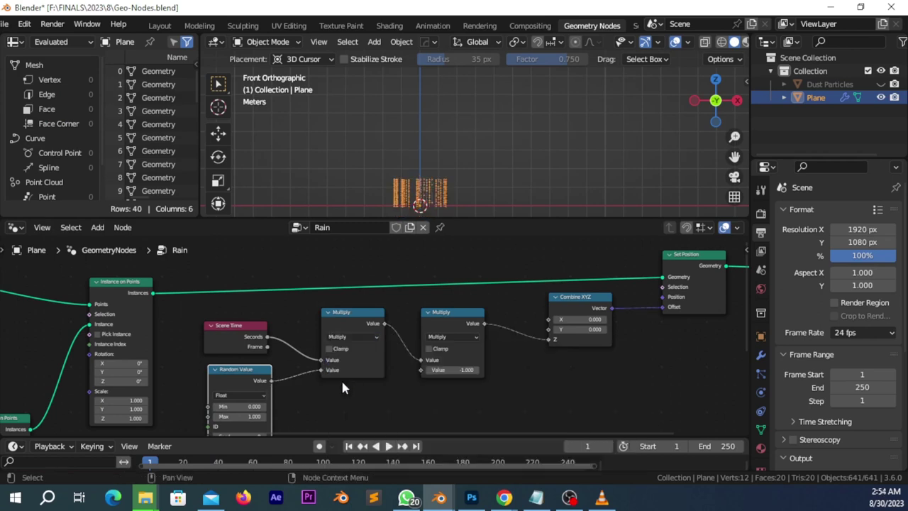
left_click(249, 417)
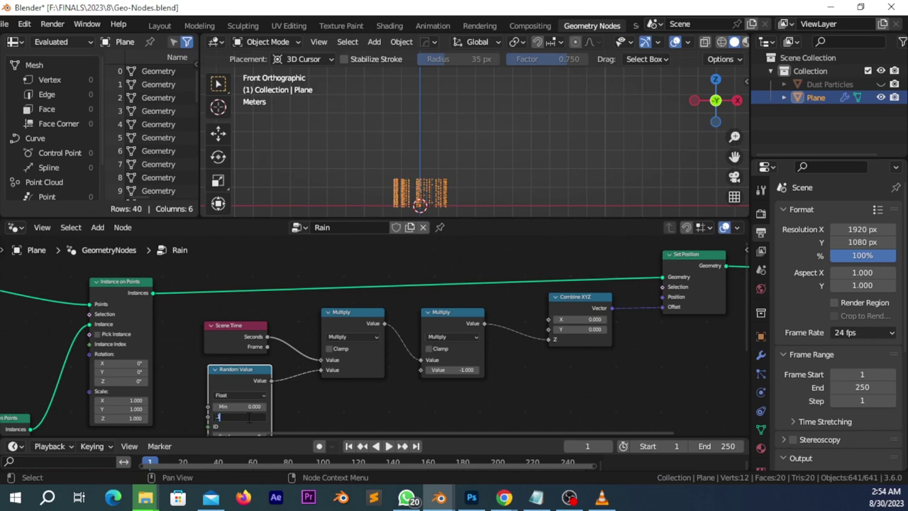
key("Return")
left_click(388, 446)
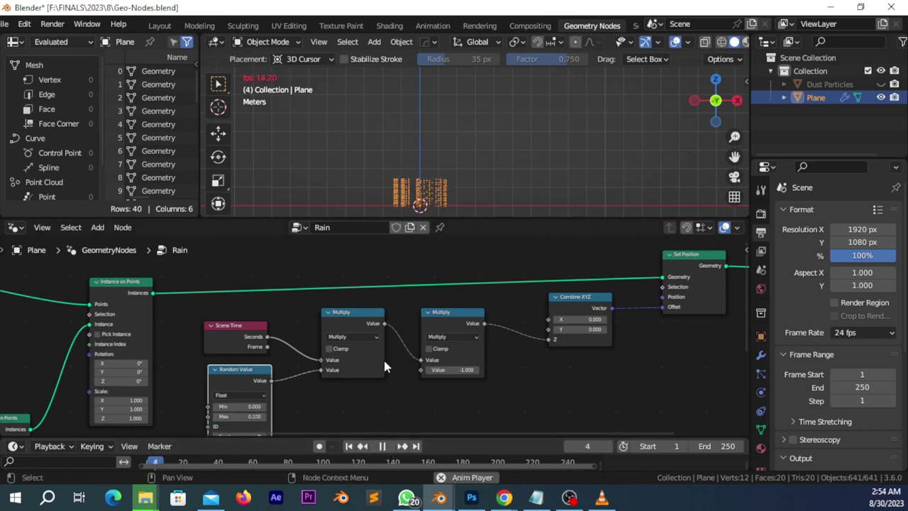
key("Escape")
- Set the Random Value Max to 0.700 and play the rain forward and in reverse
left_click(250, 417)
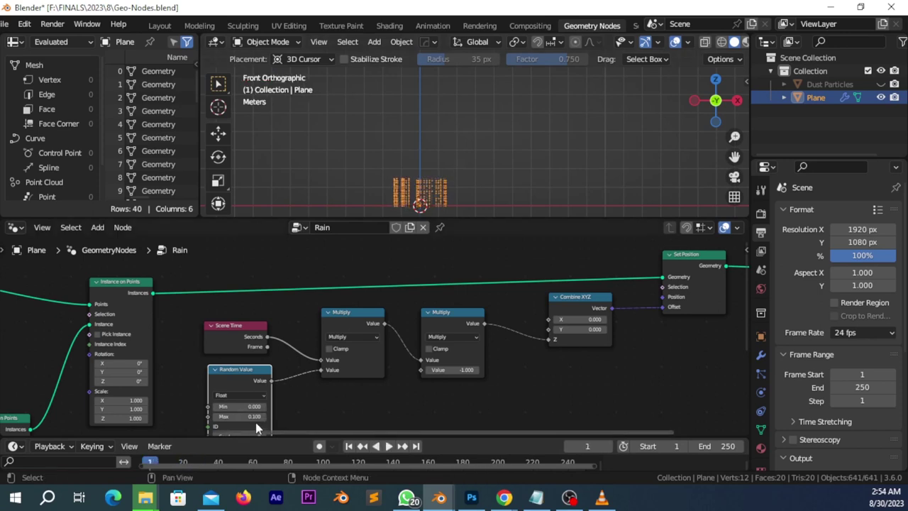
type("0.7")
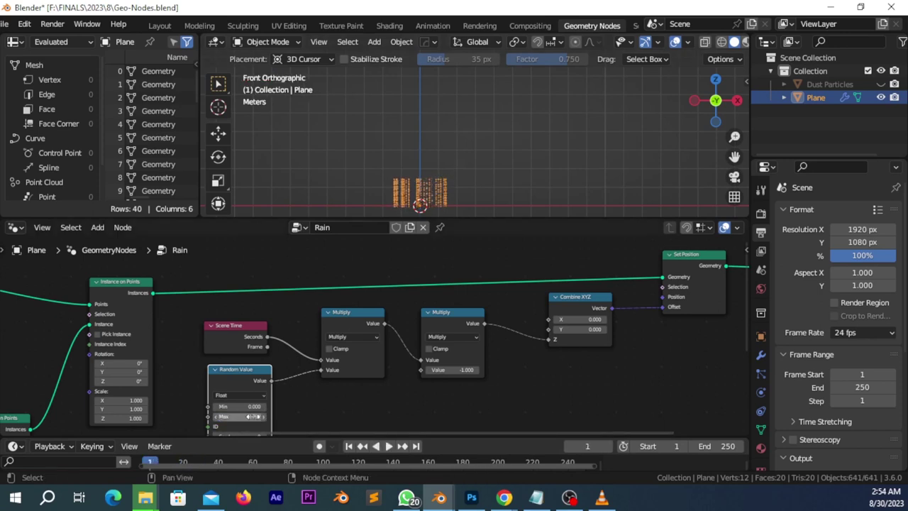
key("Return")
key("space")
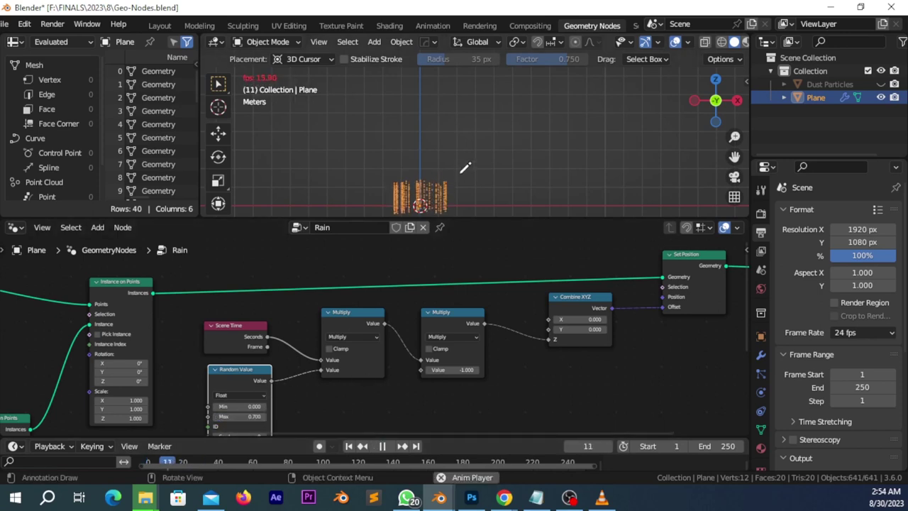
key("Escape")
key("KP_1")
key("KP_Decimal")
scroll(496, 146, "up", 5)
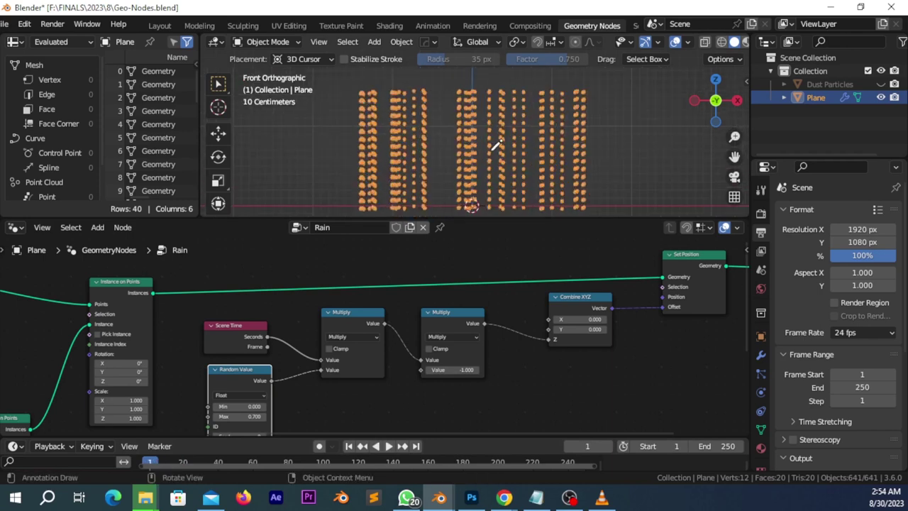
scroll(497, 147, "down", 1)
scroll(502, 147, "down", 1)
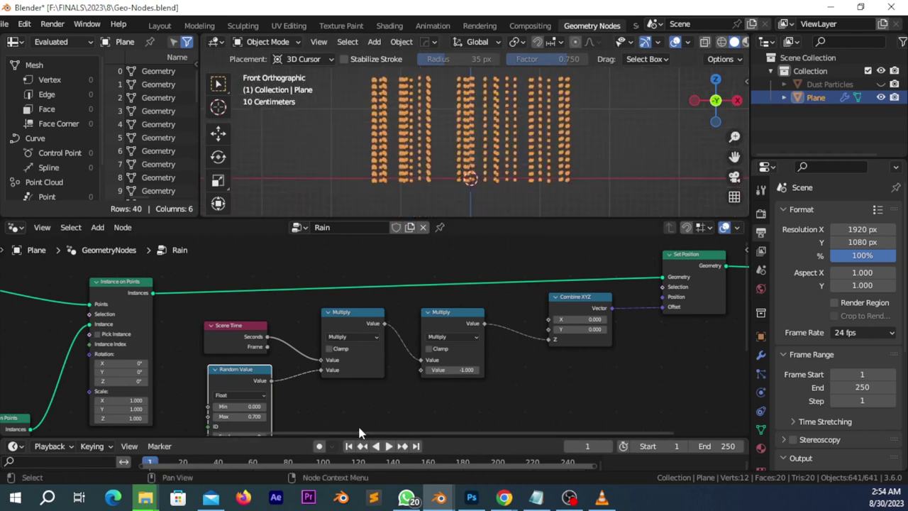
left_click(376, 446)
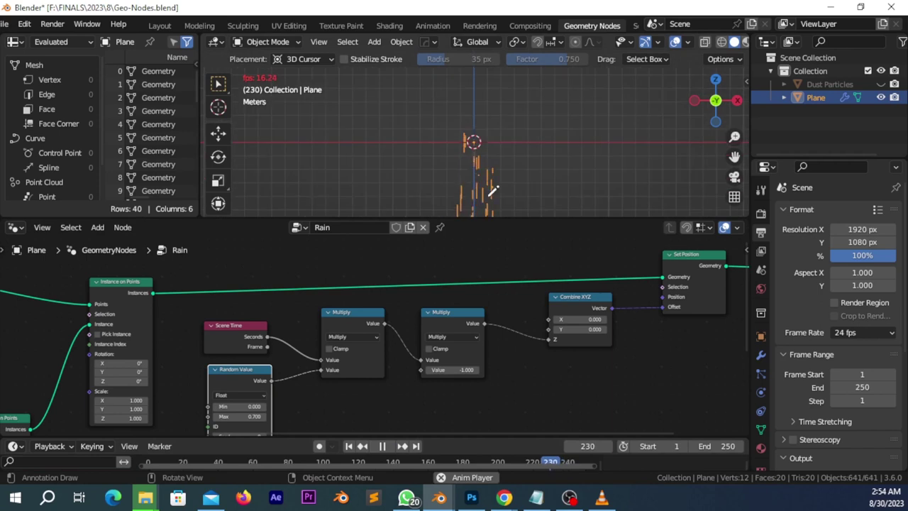
key("Escape")
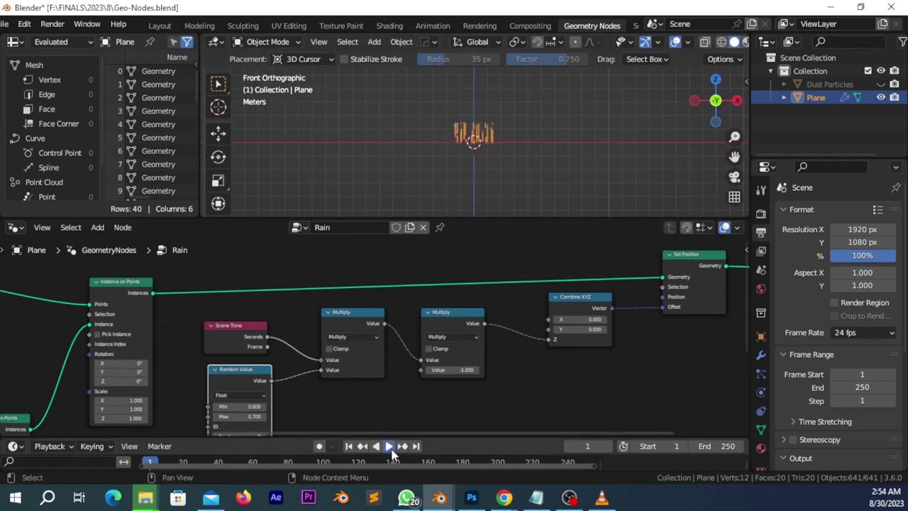
left_click(388, 445)
scroll(496, 153, "up", 5)
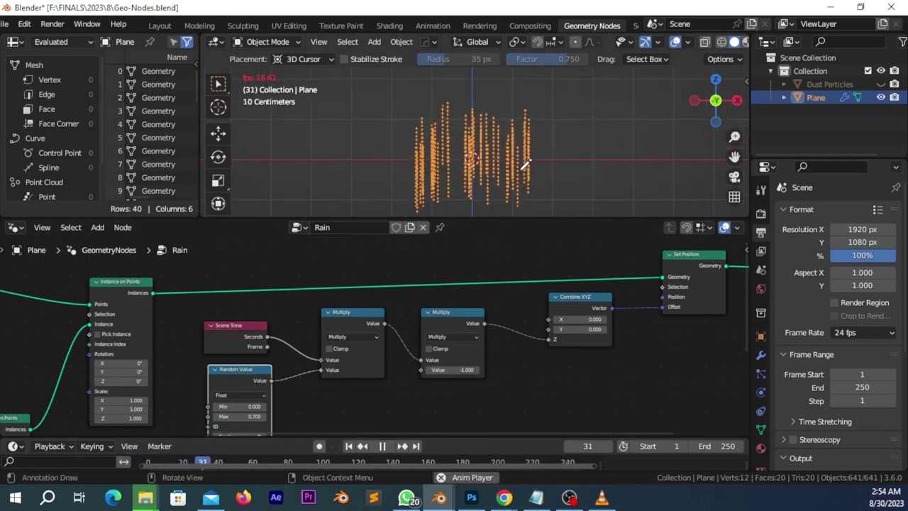
scroll(523, 162, "up", 1)
key("Escape")
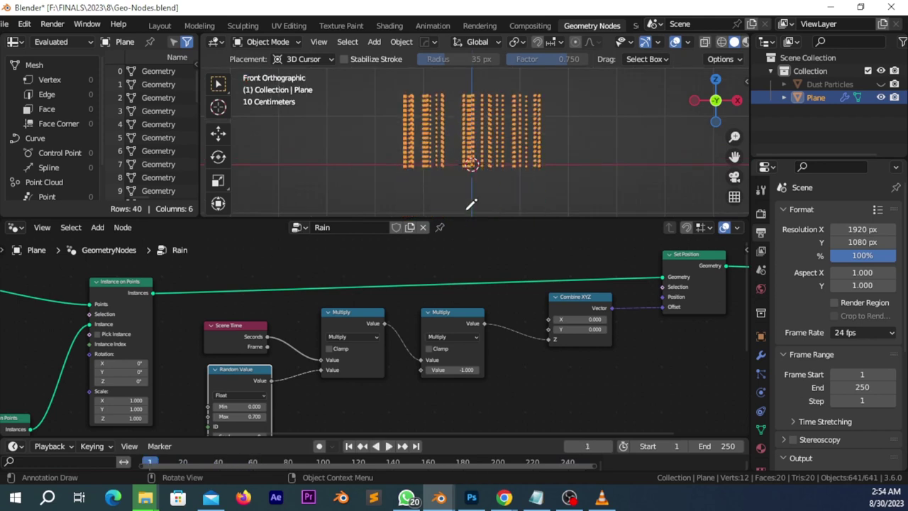
- Raise the Random Value Max to 0.800 and replay with a larger 3D viewport
left_click(244, 416)
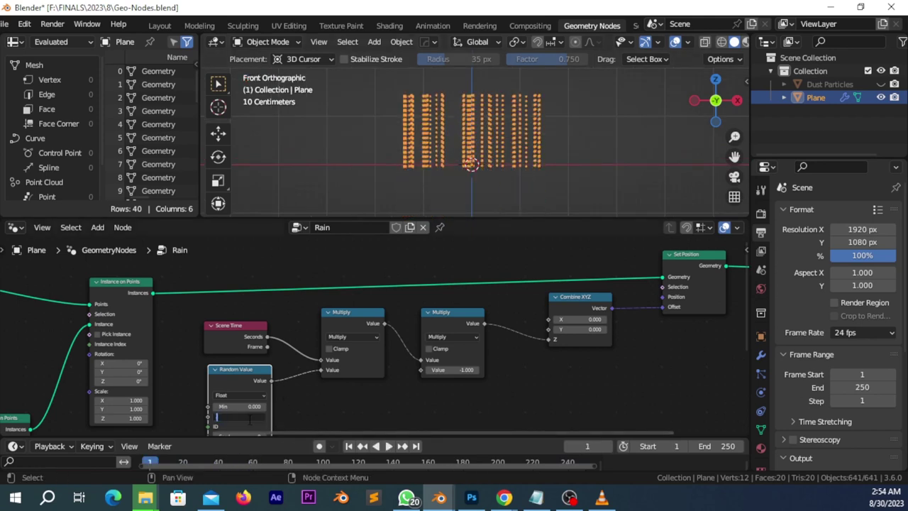
type("8")
key("Return")
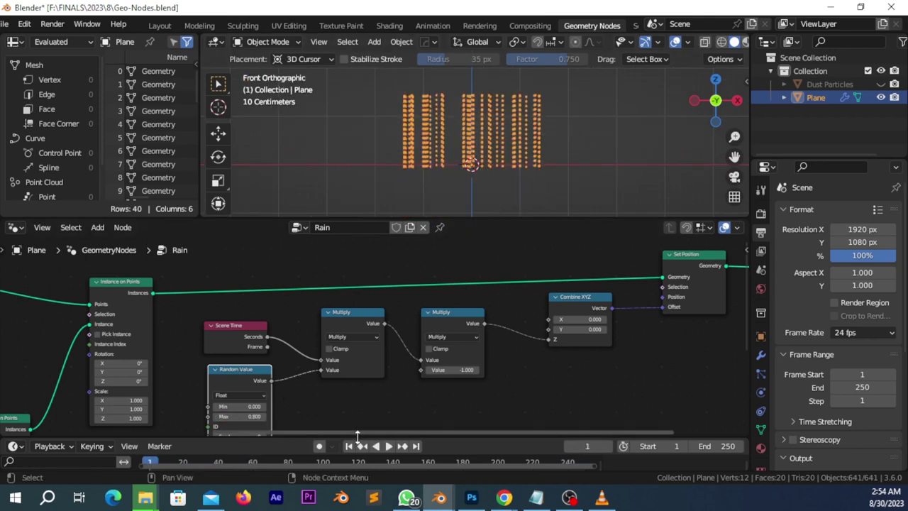
scroll(478, 203, "up", 1)
left_click_drag(485, 218, 485, 376)
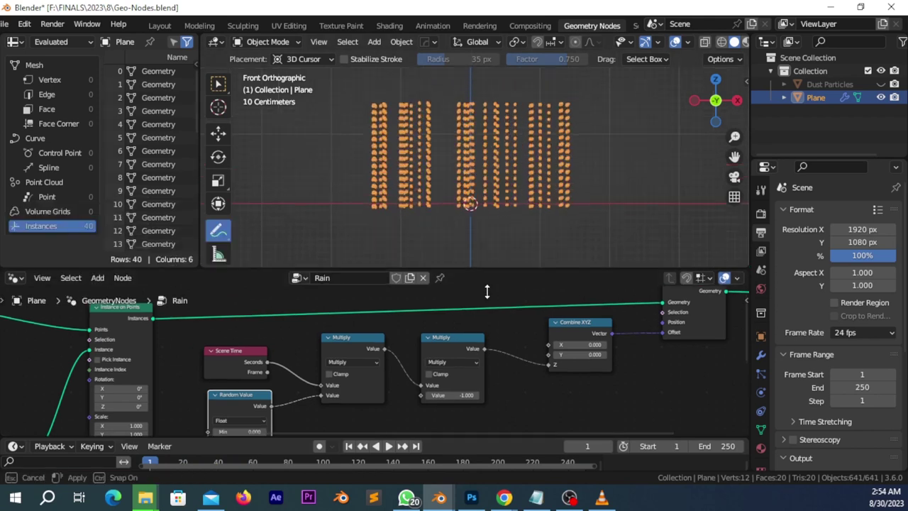
left_click(388, 446)
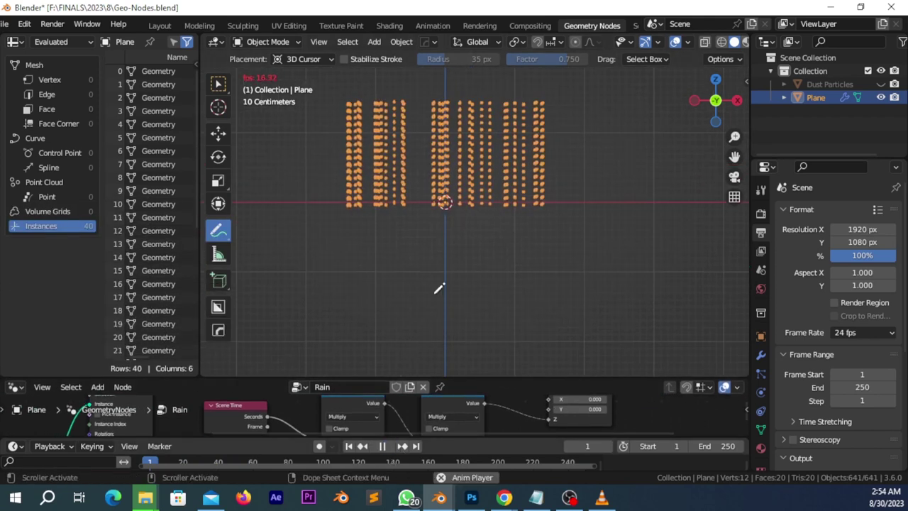
key("Escape")
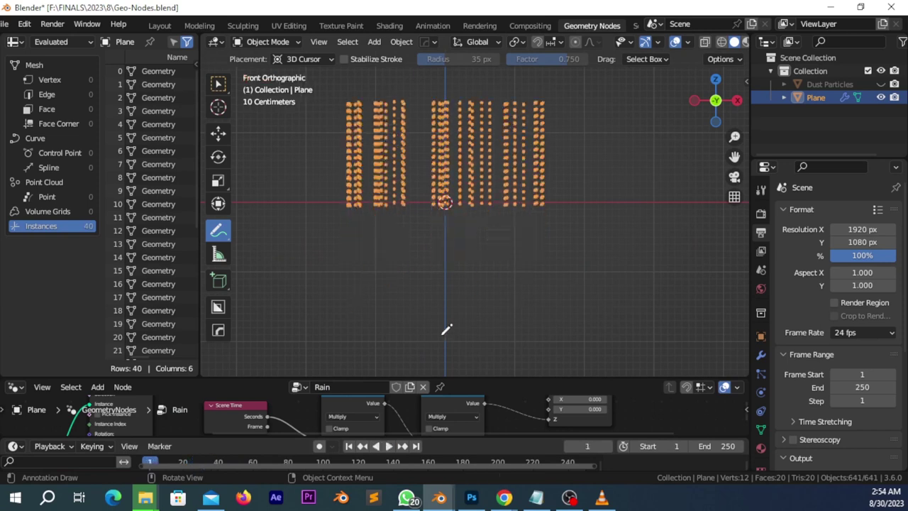
left_click_drag(452, 381, 449, 203)
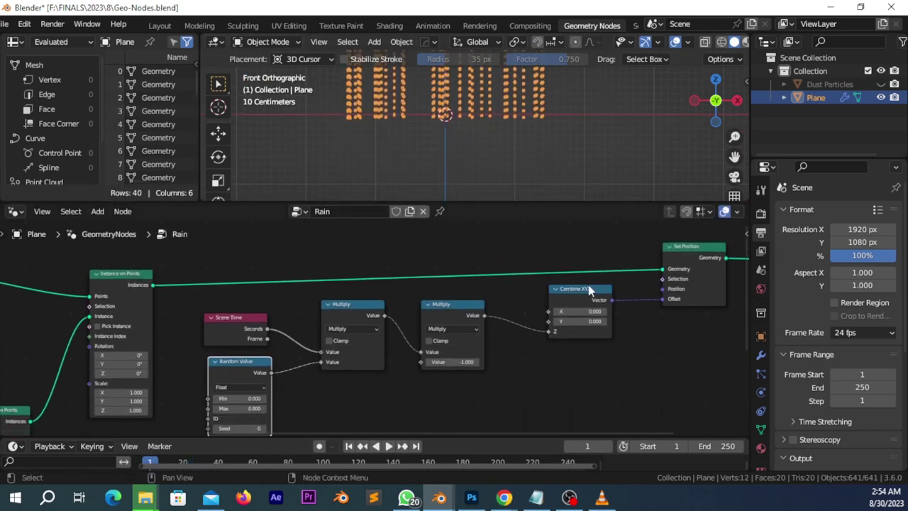
- Nudge the Set Position, Combine XYZ and second Multiply nodes into a tidier layout
left_click_drag(694, 254, 689, 259)
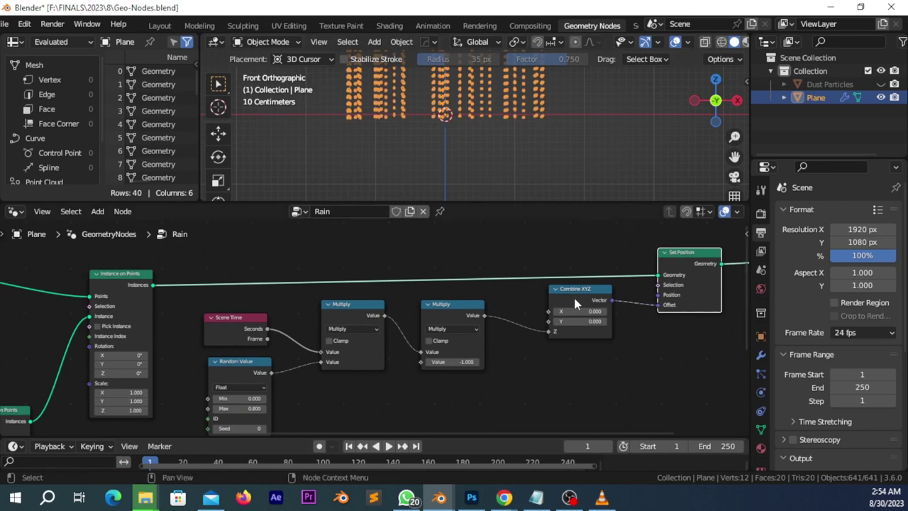
left_click_drag(575, 303, 561, 312)
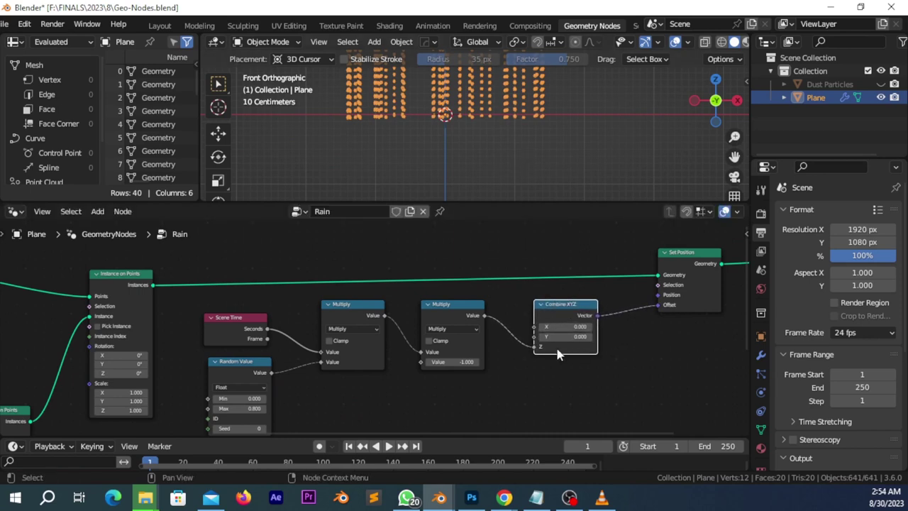
left_click_drag(443, 314, 440, 314)
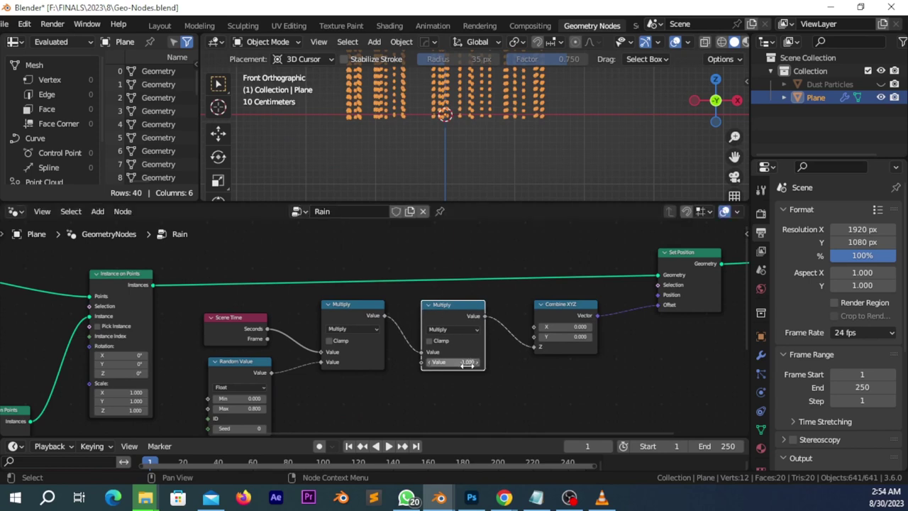
- Re-enter 0.8 as the Random Value Max
left_click(343, 312)
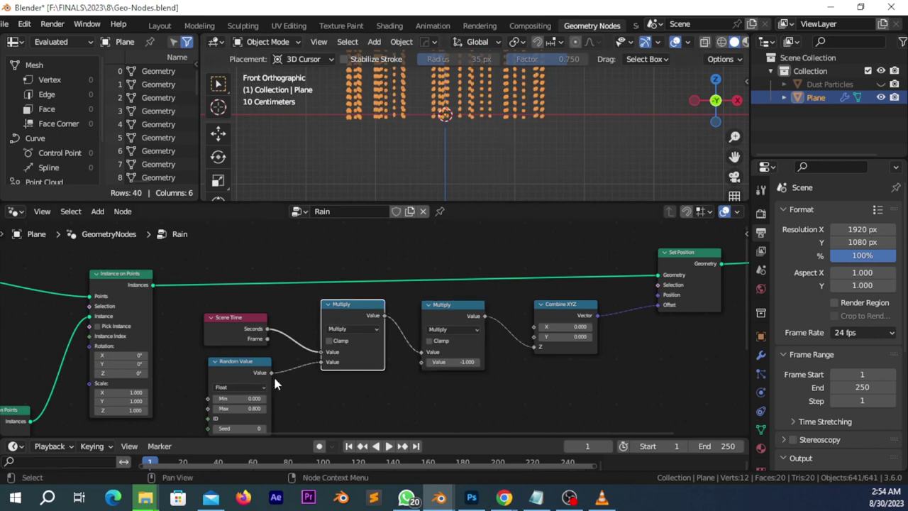
left_click(254, 409)
type("0.8")
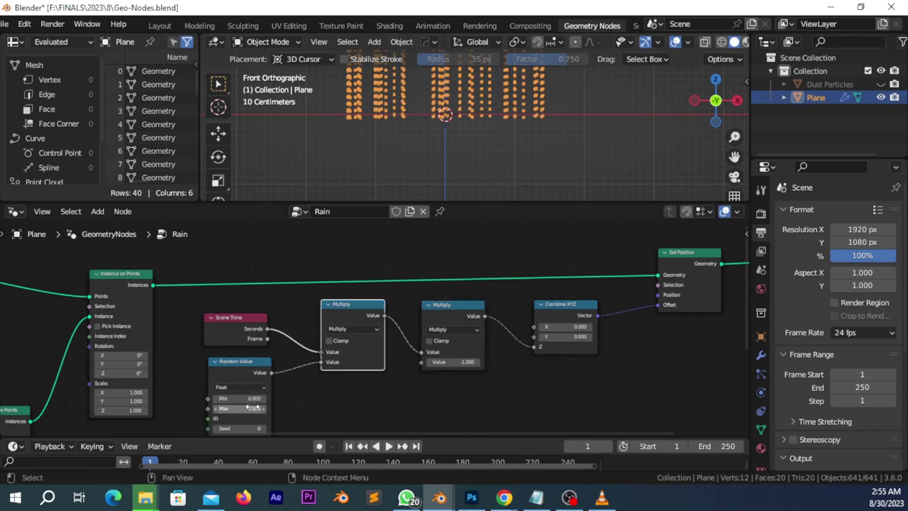
key("Return")
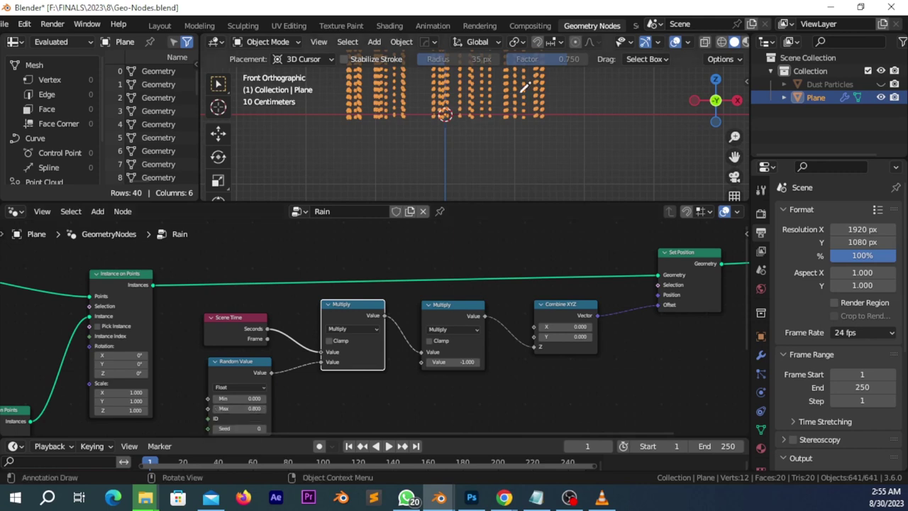
- Set the Random Value Max to 2.000 and preview the faster drops
left_click(388, 445)
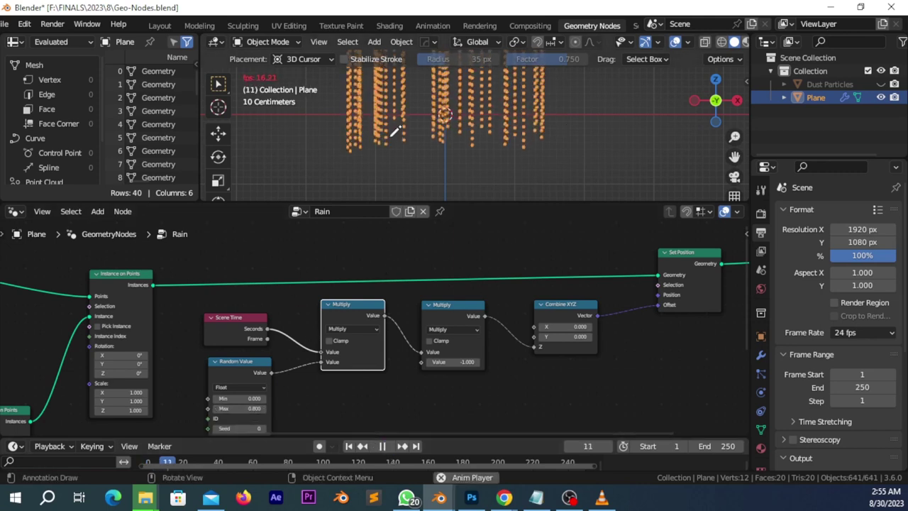
key("Escape")
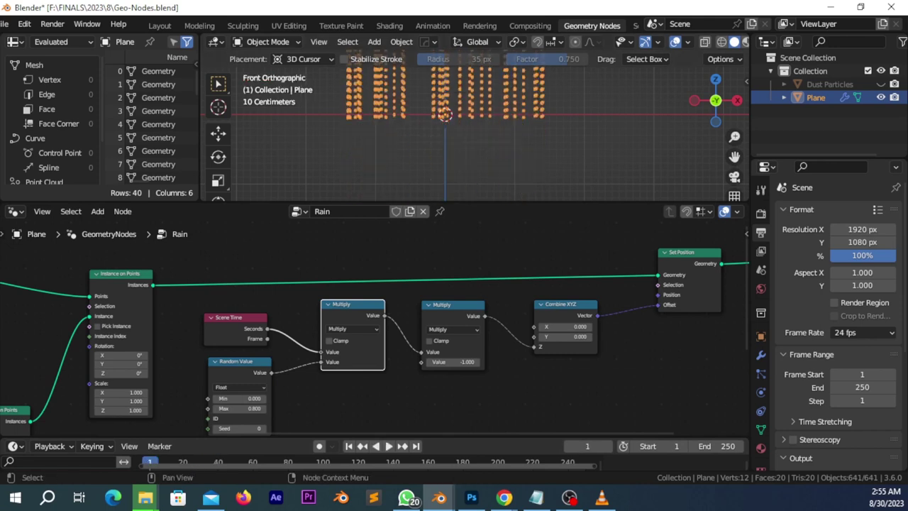
key("alt+Tab")
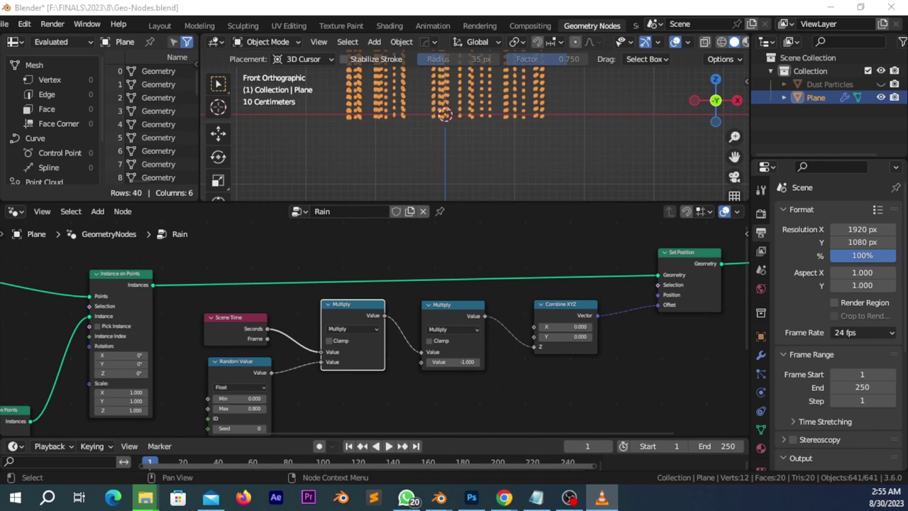
left_click(245, 409)
type("2")
key("Return")
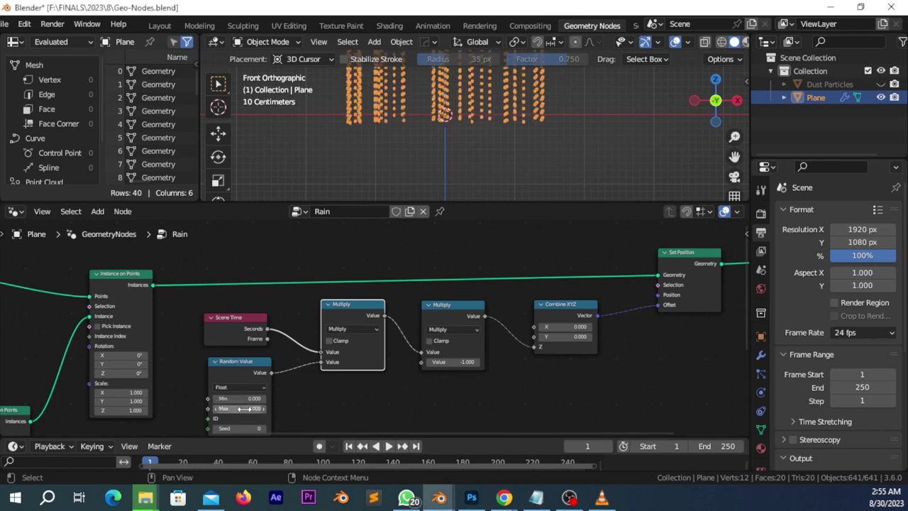
left_click(388, 445)
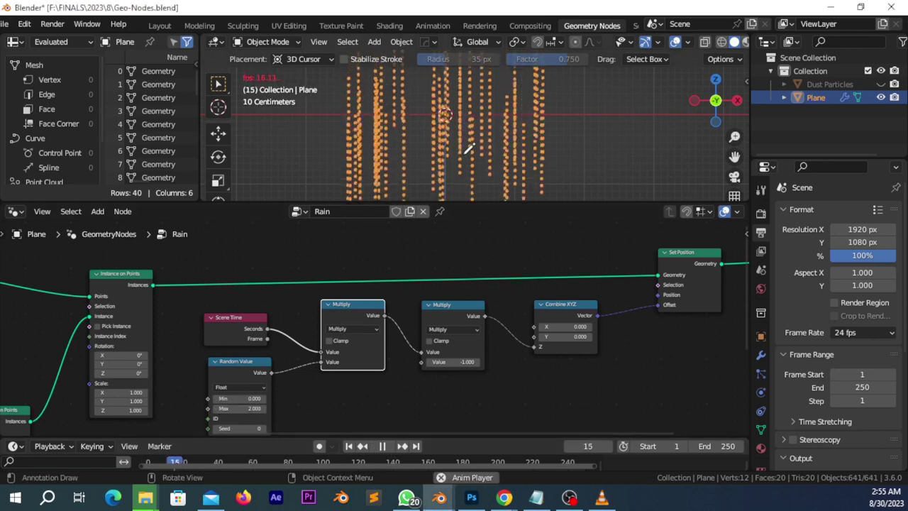
key("Escape")
- Lower the Random Value Max to 1.000, preview, and enlarge the 3D viewport again
left_click(242, 409)
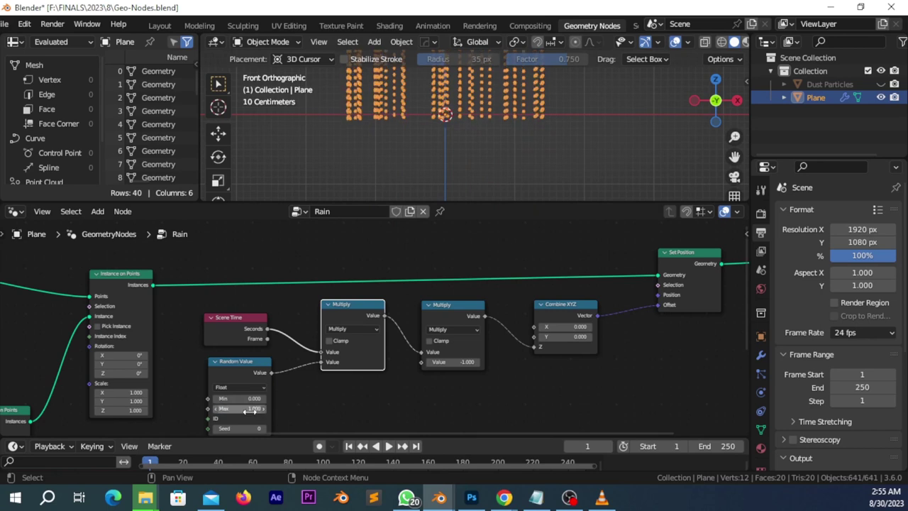
key("Return")
left_click(388, 445)
key("Escape")
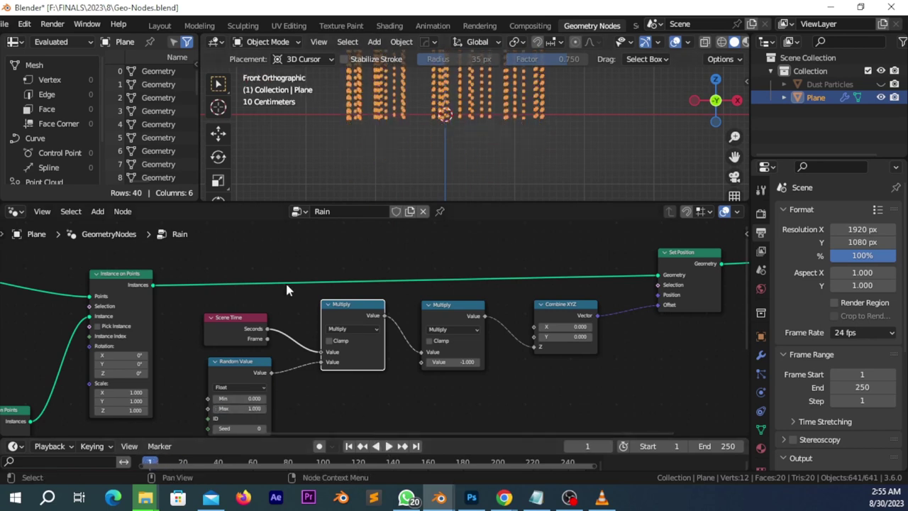
left_click_drag(231, 369, 227, 369)
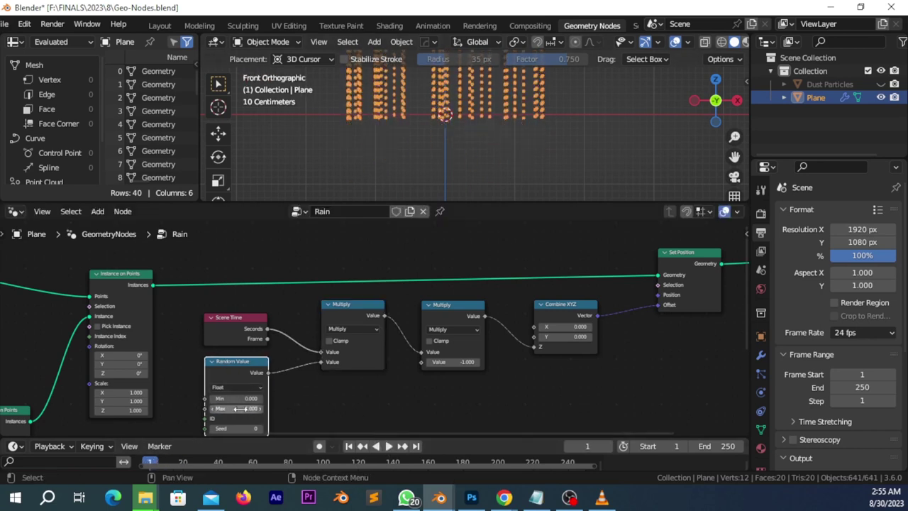
left_click_drag(464, 201, 468, 259)
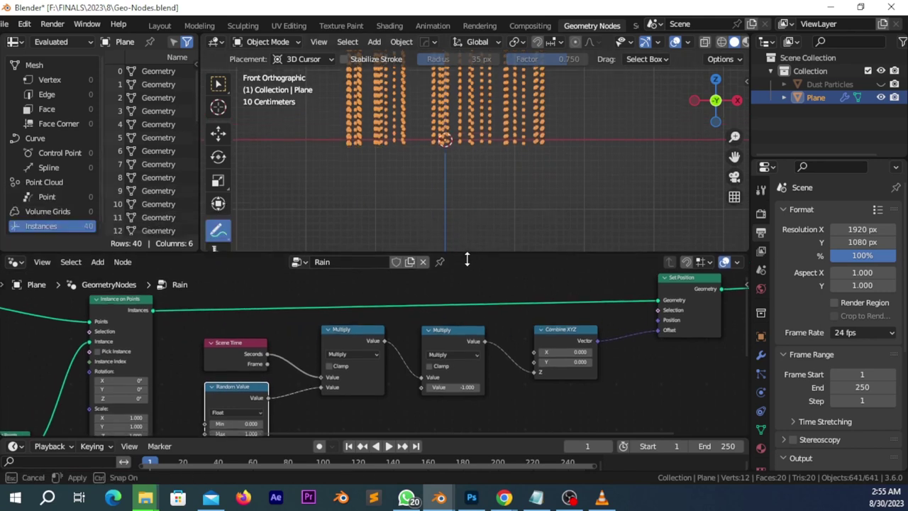